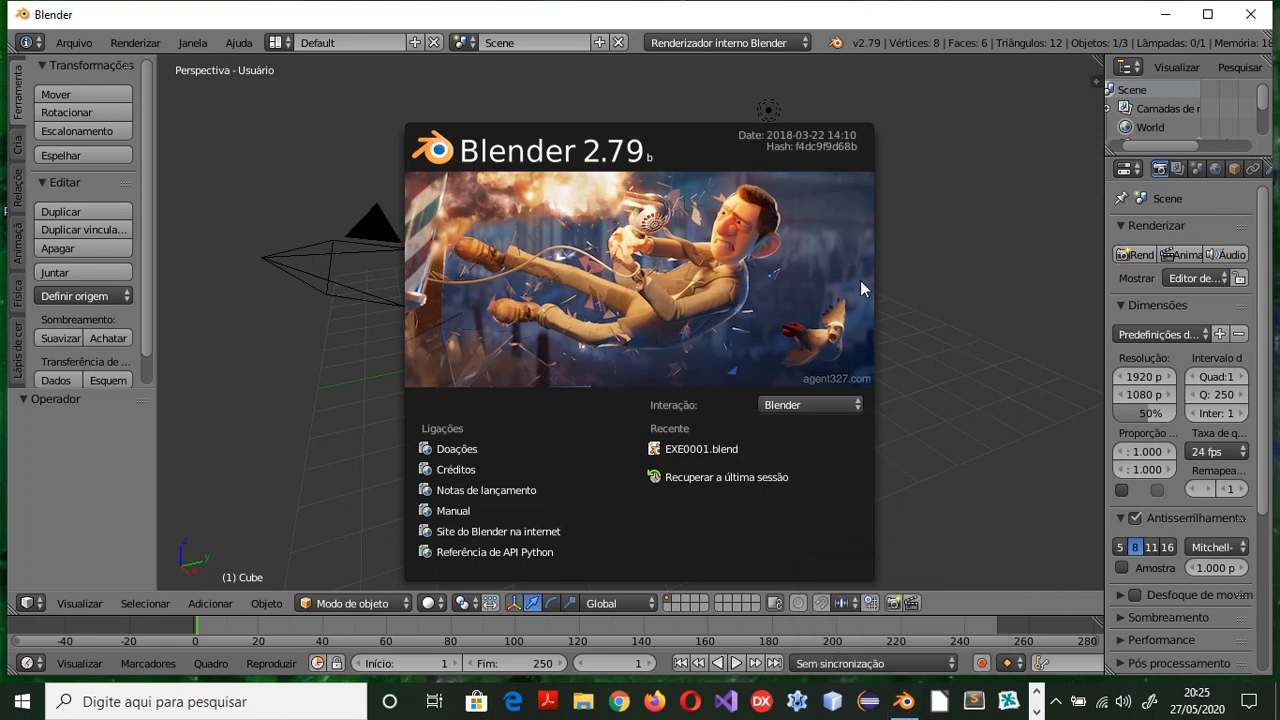
Dismiss the splash screen and show the default cube's transform properties beside the 3D view
click(943, 257)
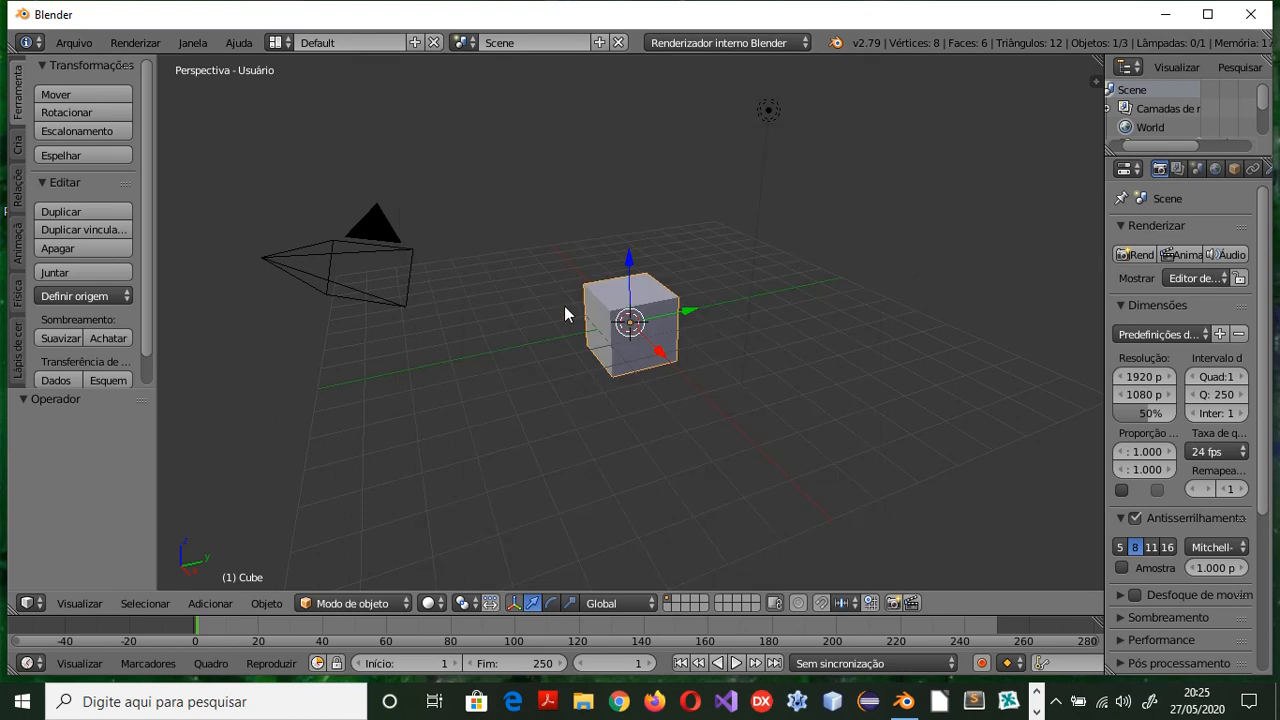
scroll(819, 346, up, 4)
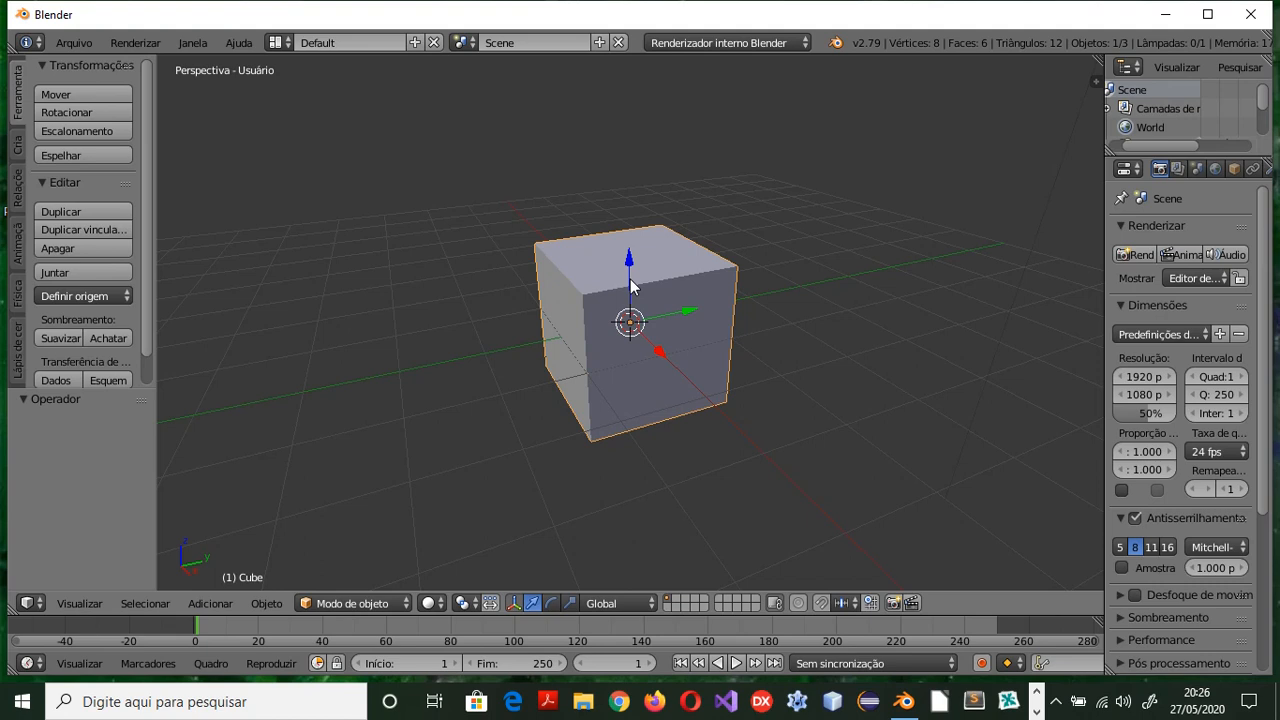
key(n)
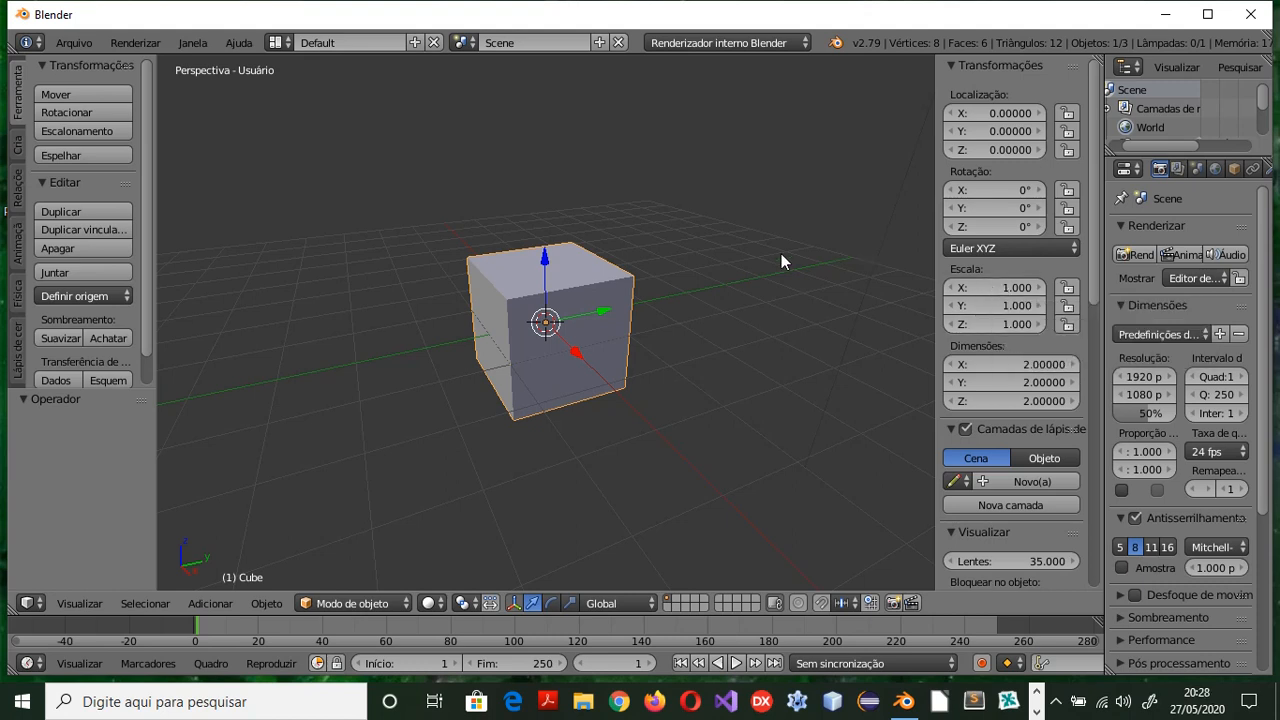
Hide and show the transform properties several times, leaving them displayed
key(n)
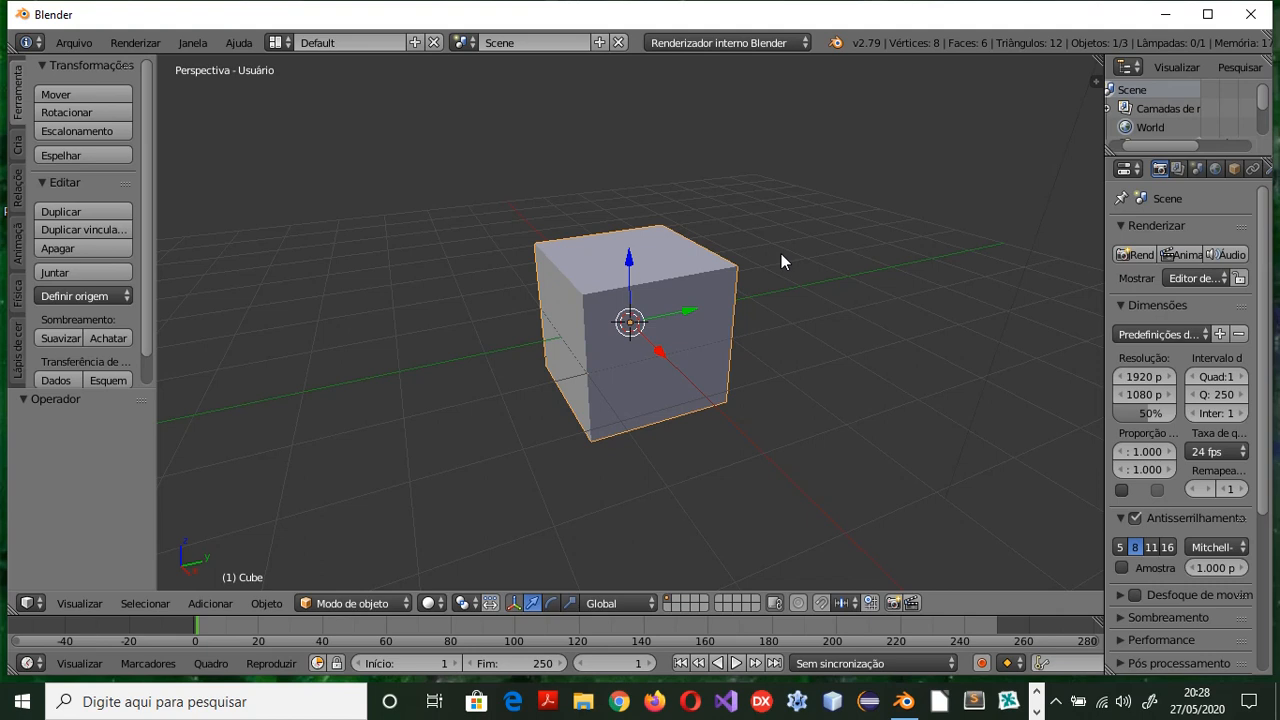
key(n)
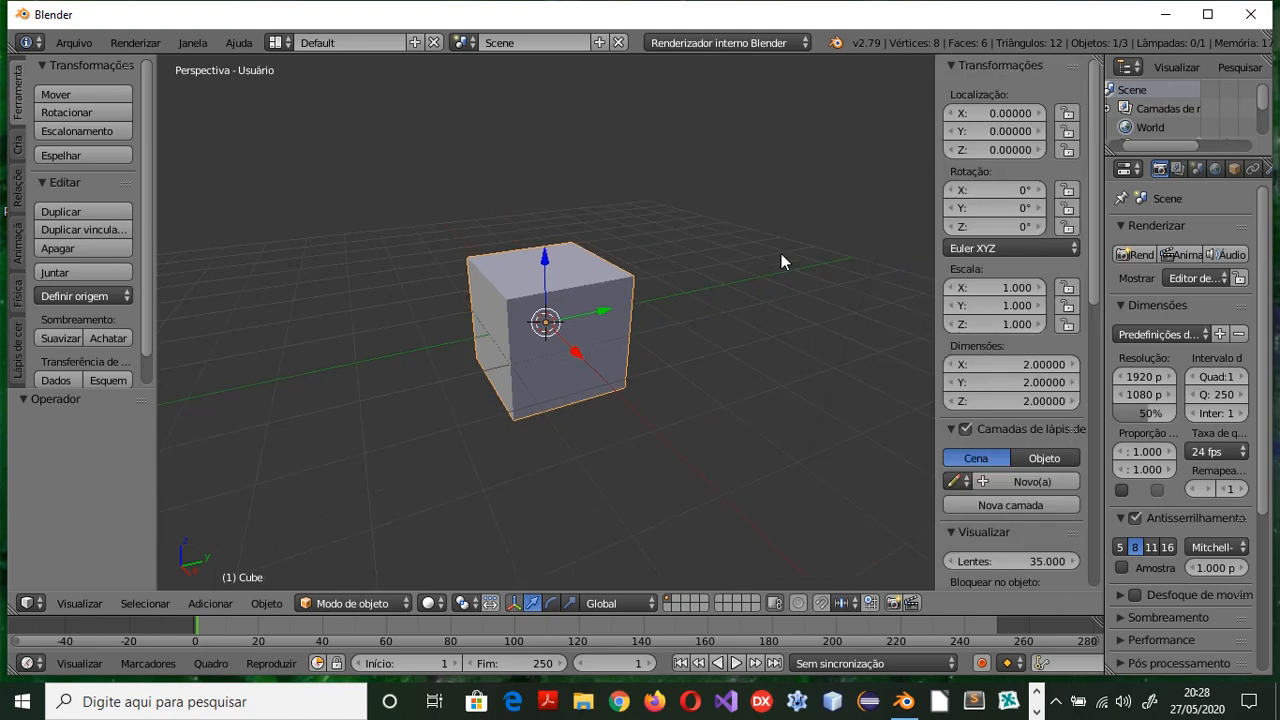
key(n)
key(n)
key(n)
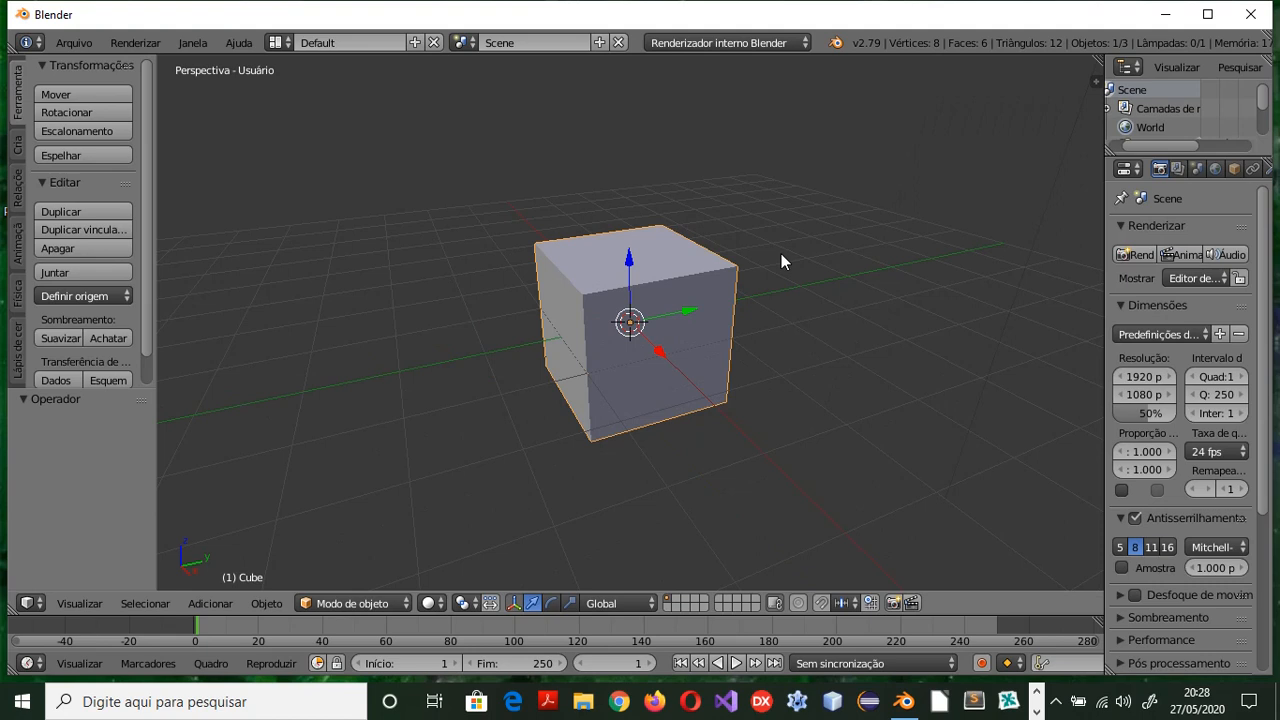
key(n)
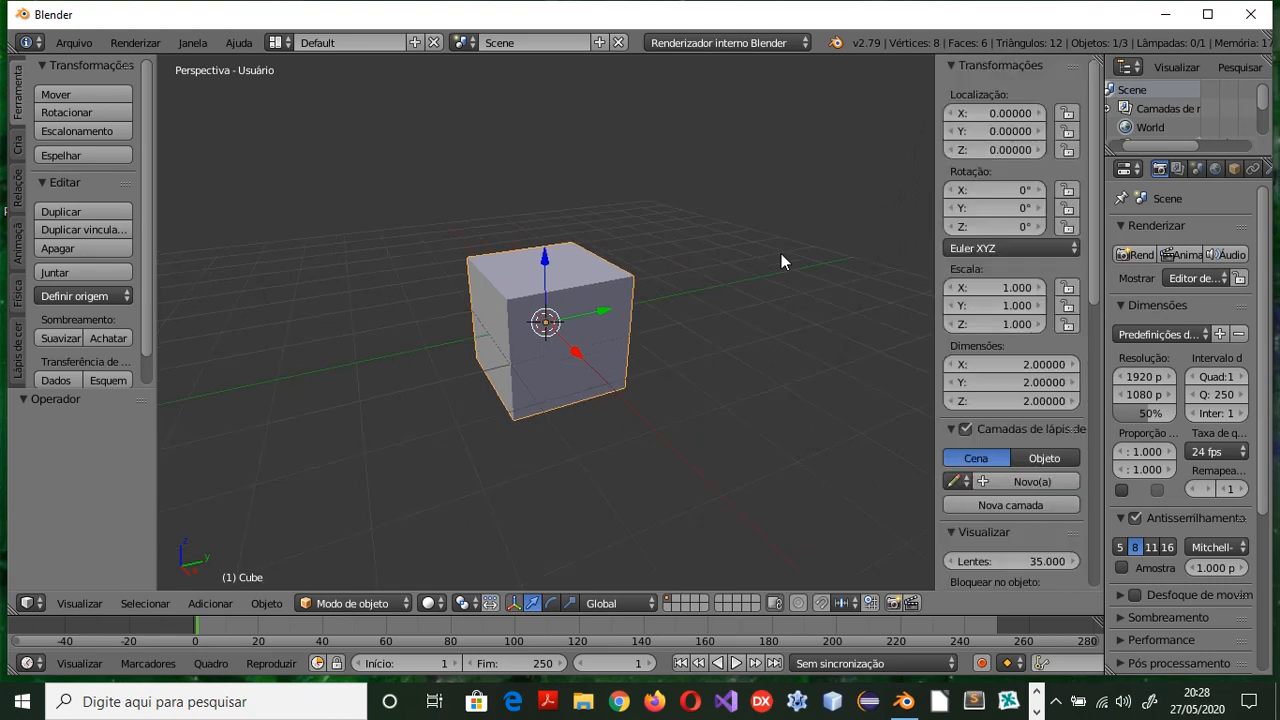
key(n)
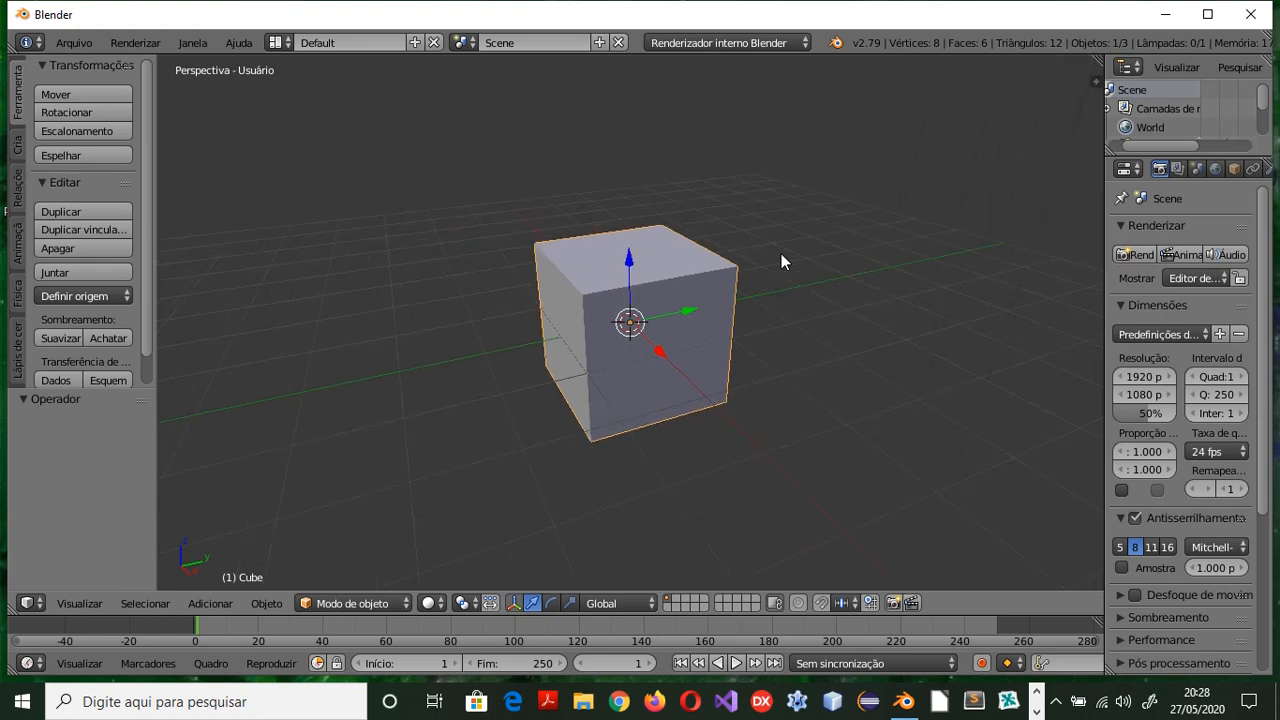
key(n)
key(n)
key(n)
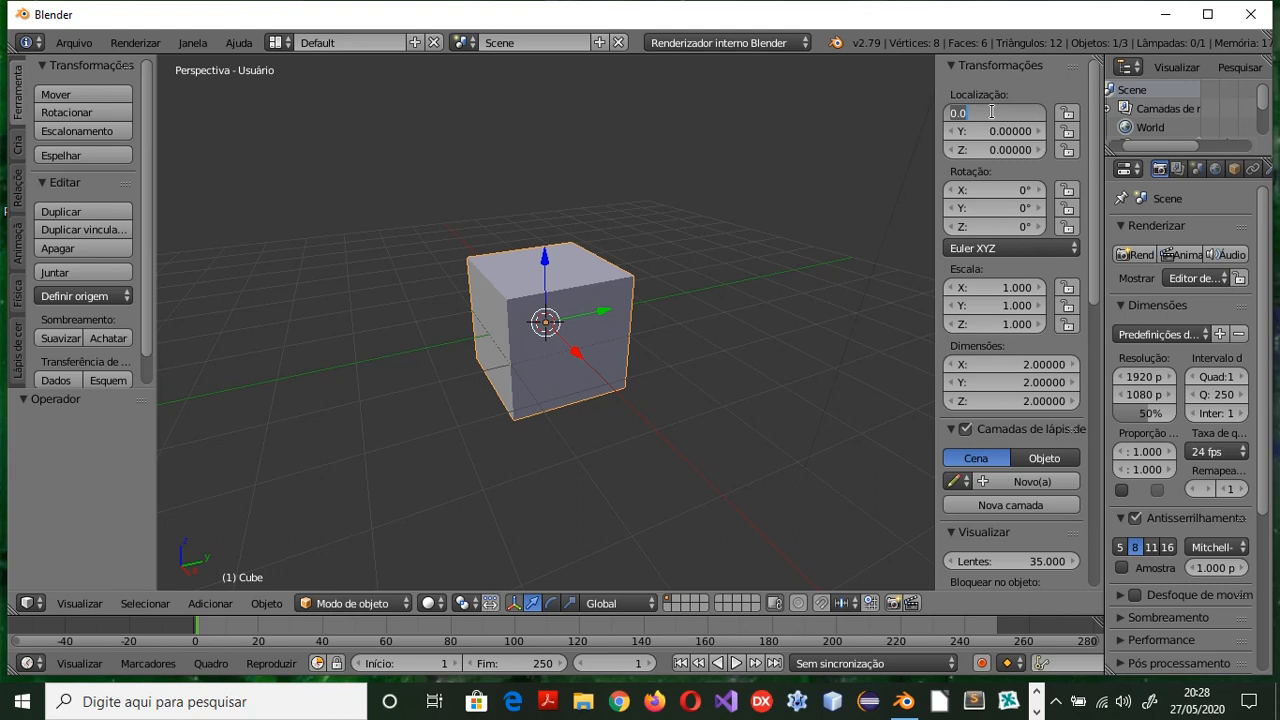
Try an X location of 5 on the cube twice, returning the cube to the origin each time
text(5)
key(Return)
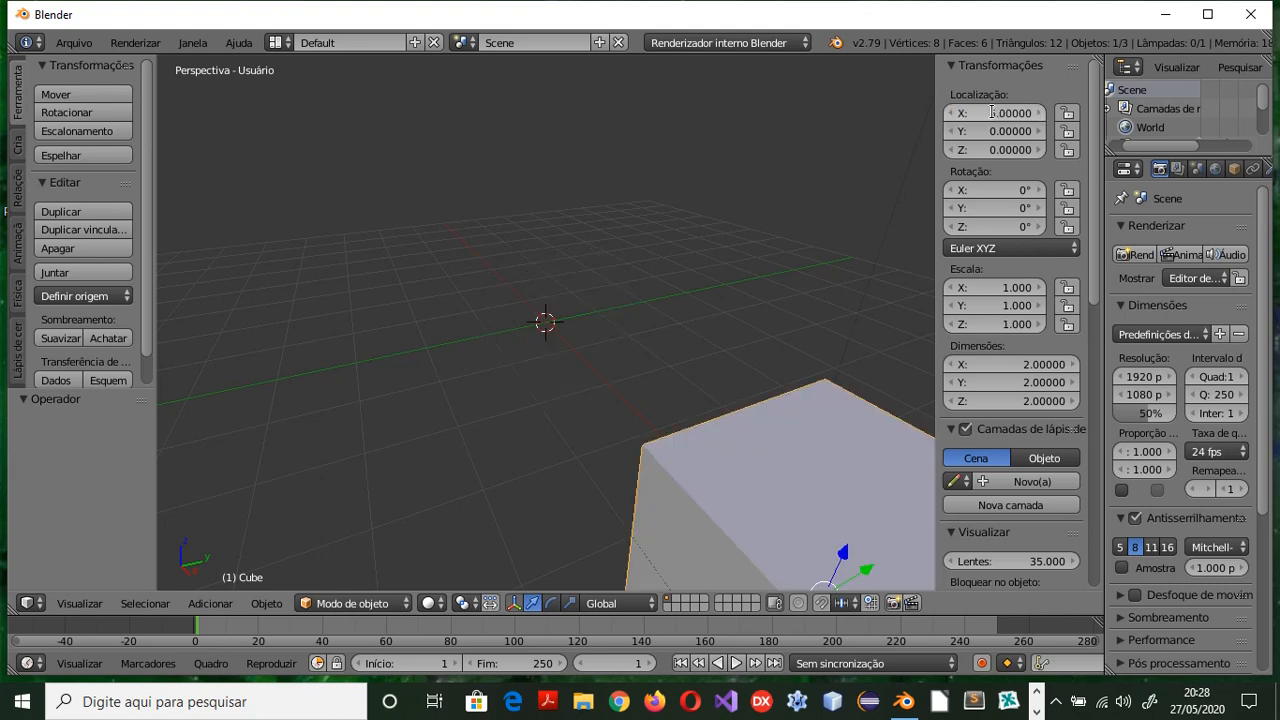
scroll(607, 160, down, 3)
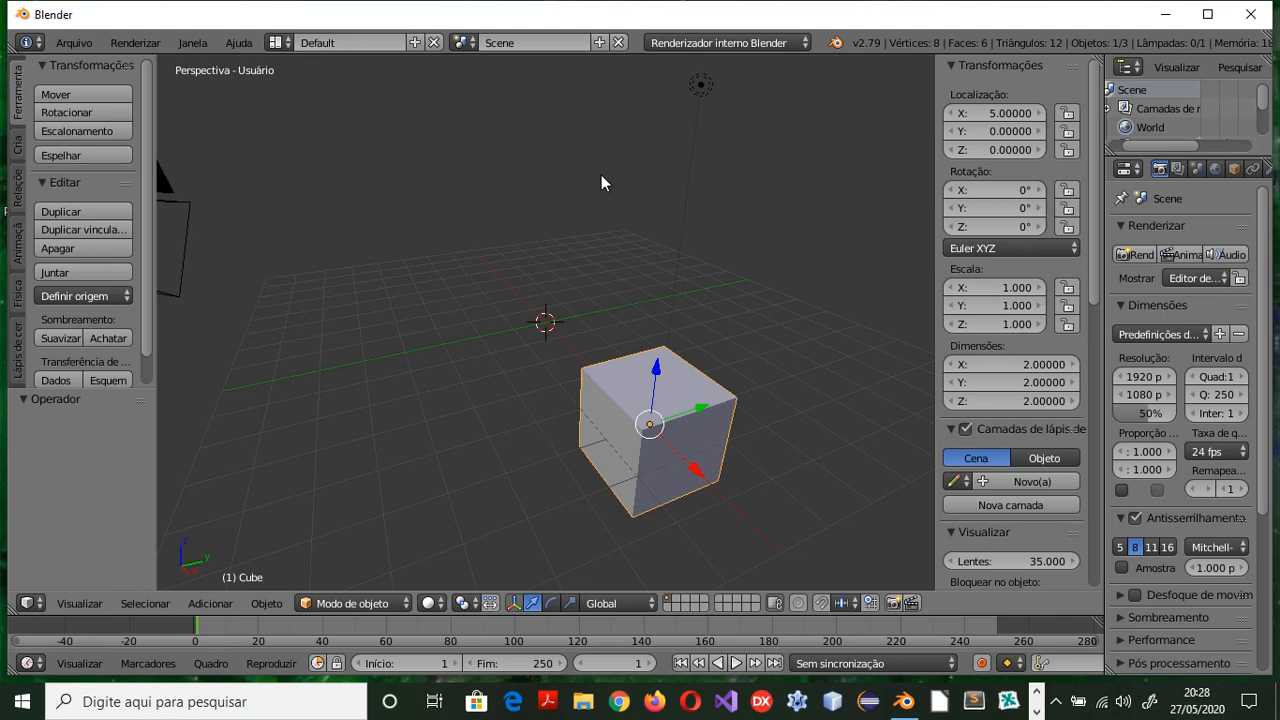
key(alt+g)
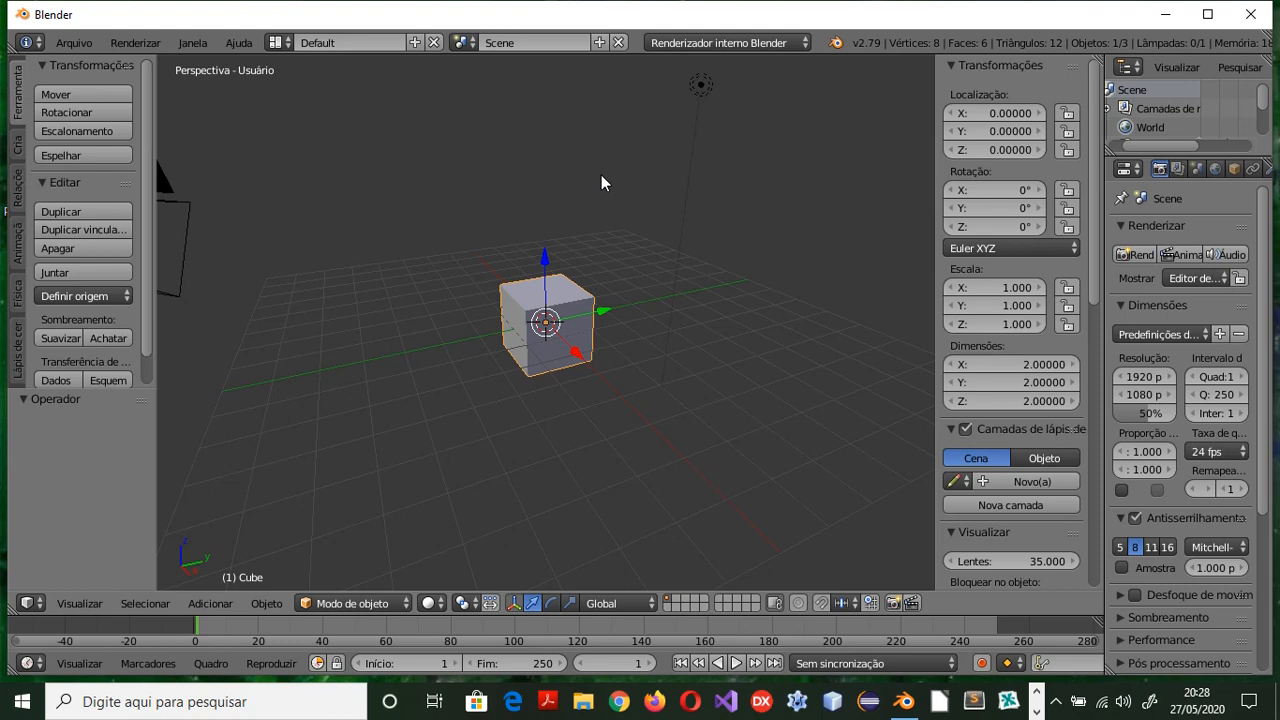
click(998, 115)
key(Return)
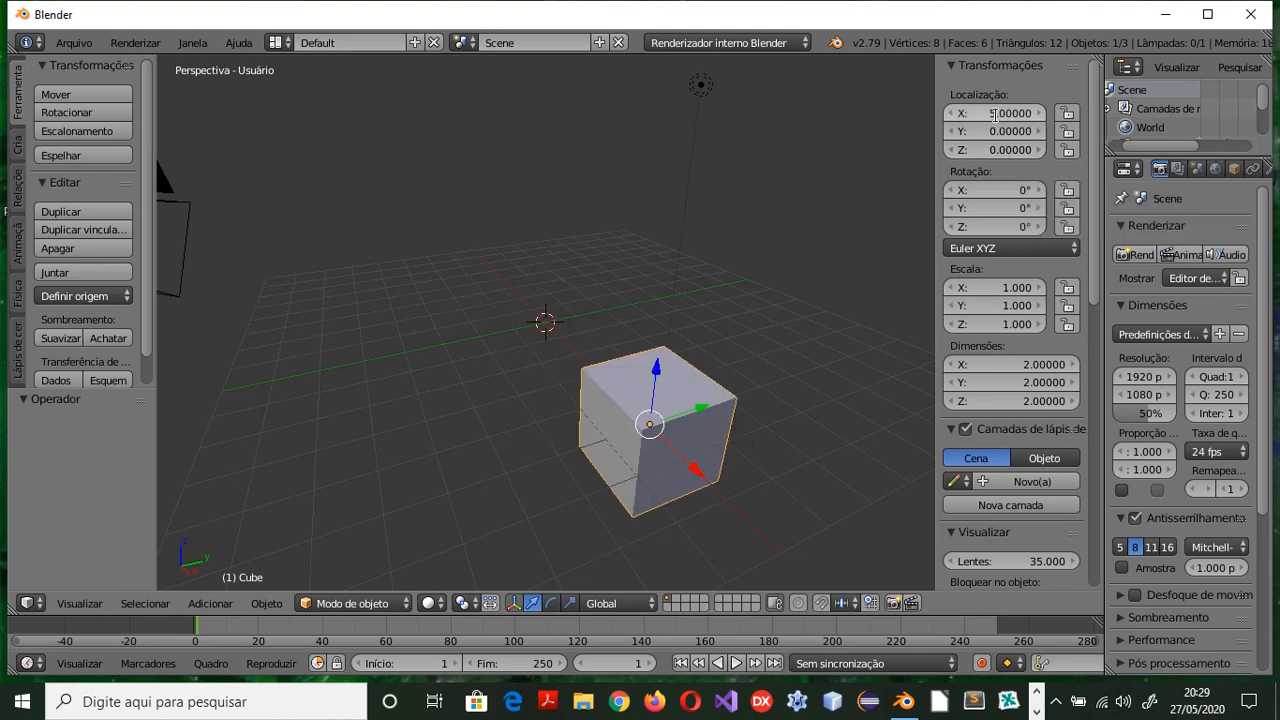
key(ctrl+z)
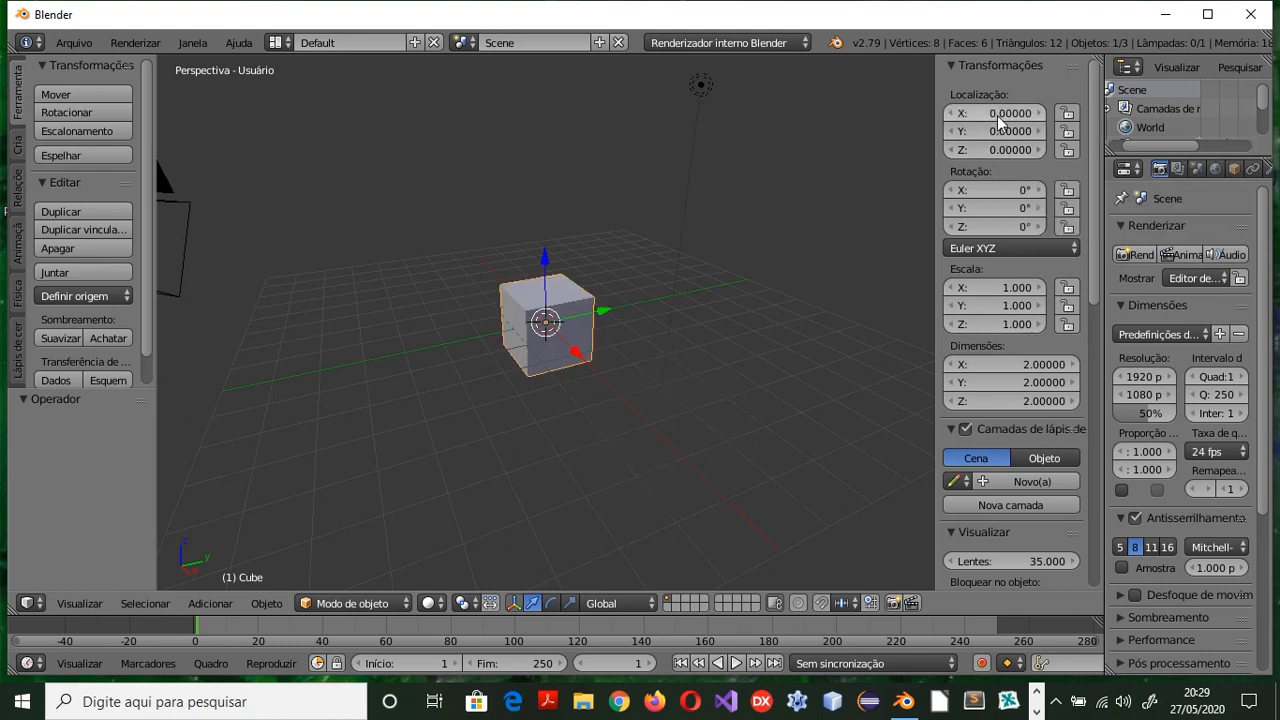
Try a Y location of 5 on the cube, and undo the move
click(997, 125)
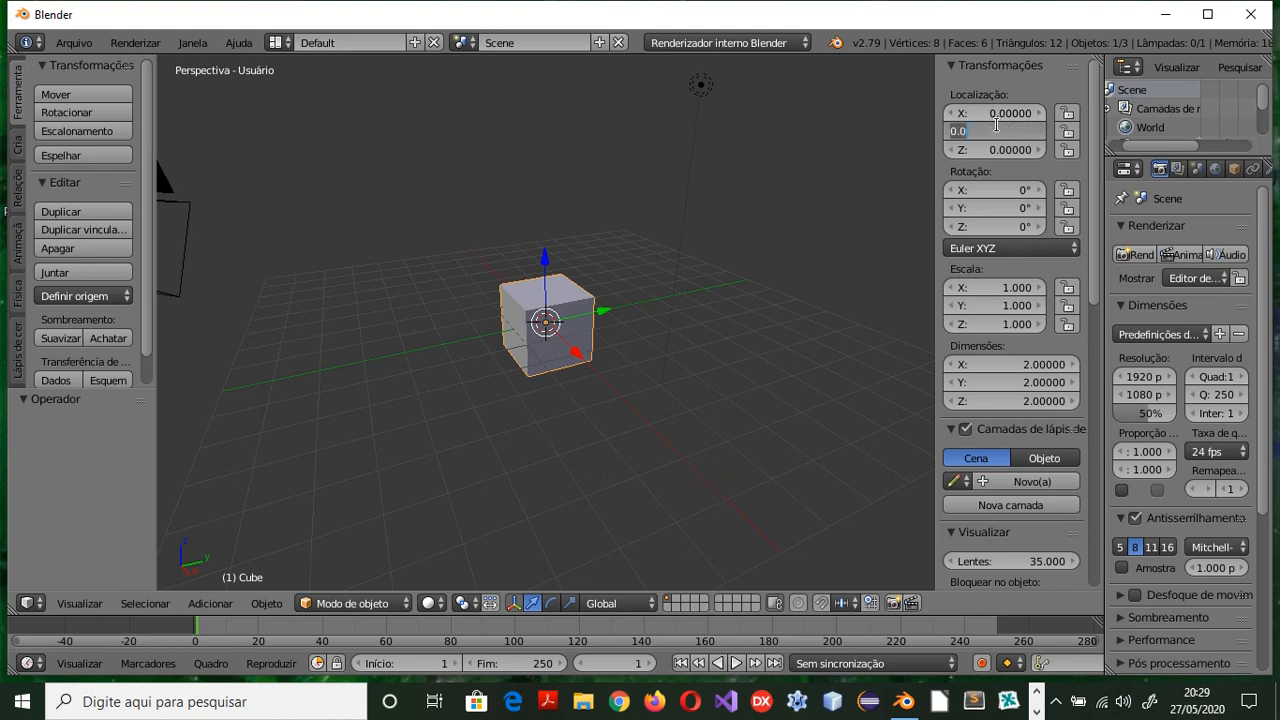
text(5)
key(Return)
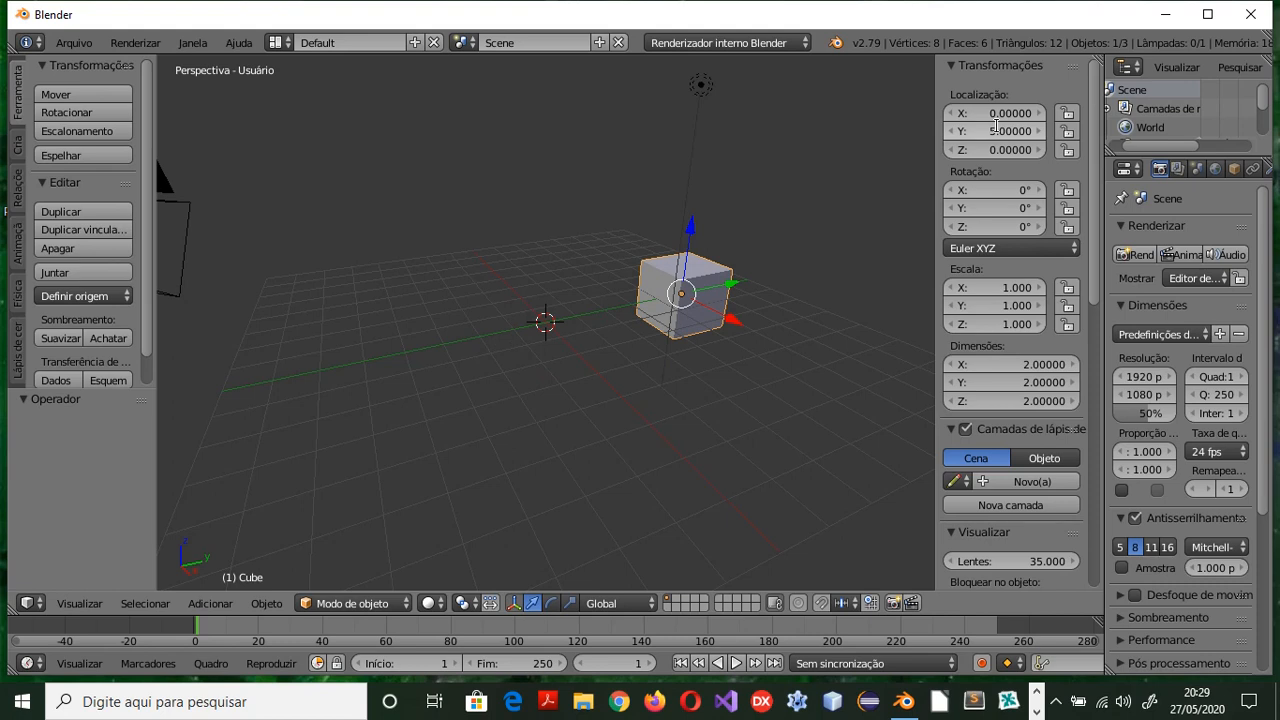
key(ctrl+z)
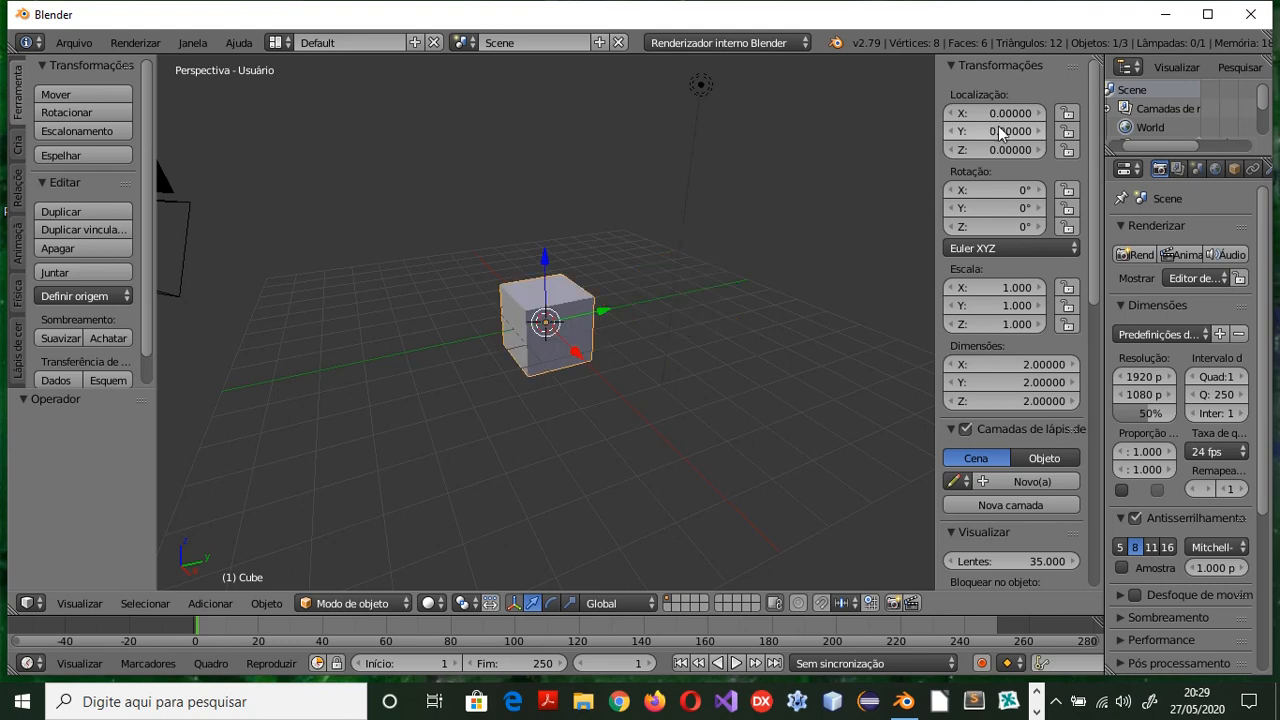
Try a Z location of 5 on the cube, and undo the move
click(992, 150)
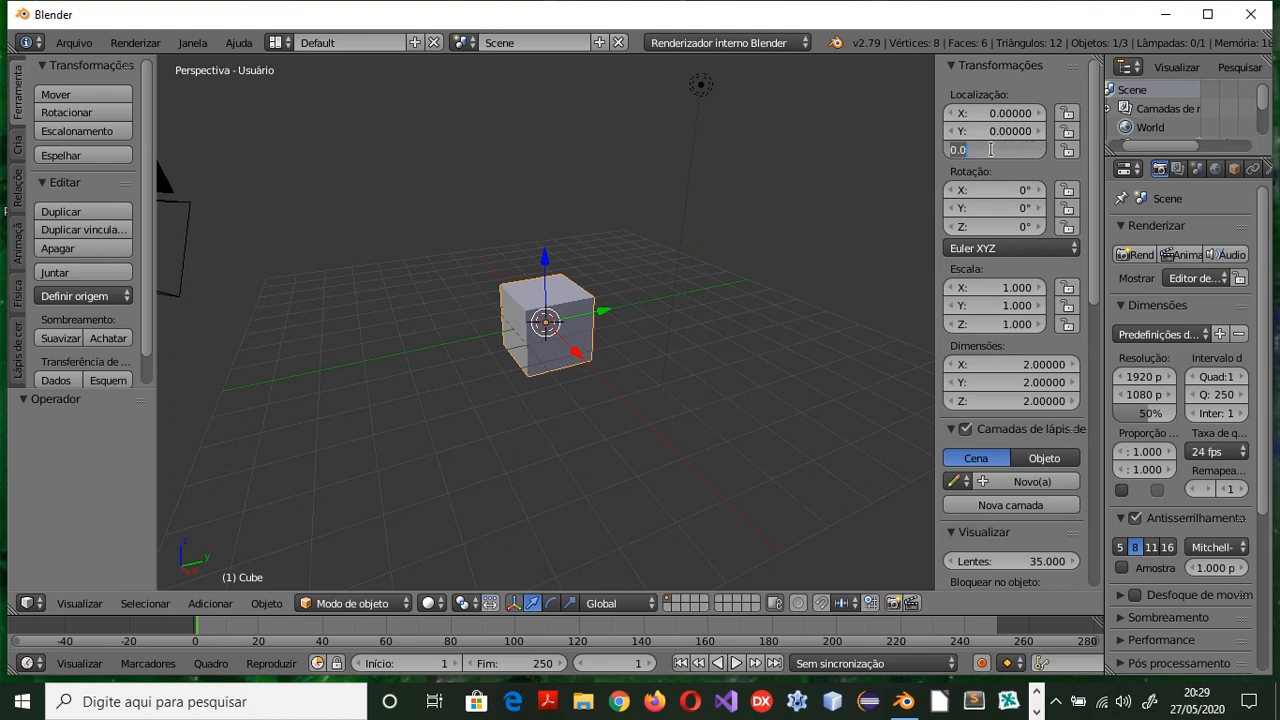
text(5)
key(Return)
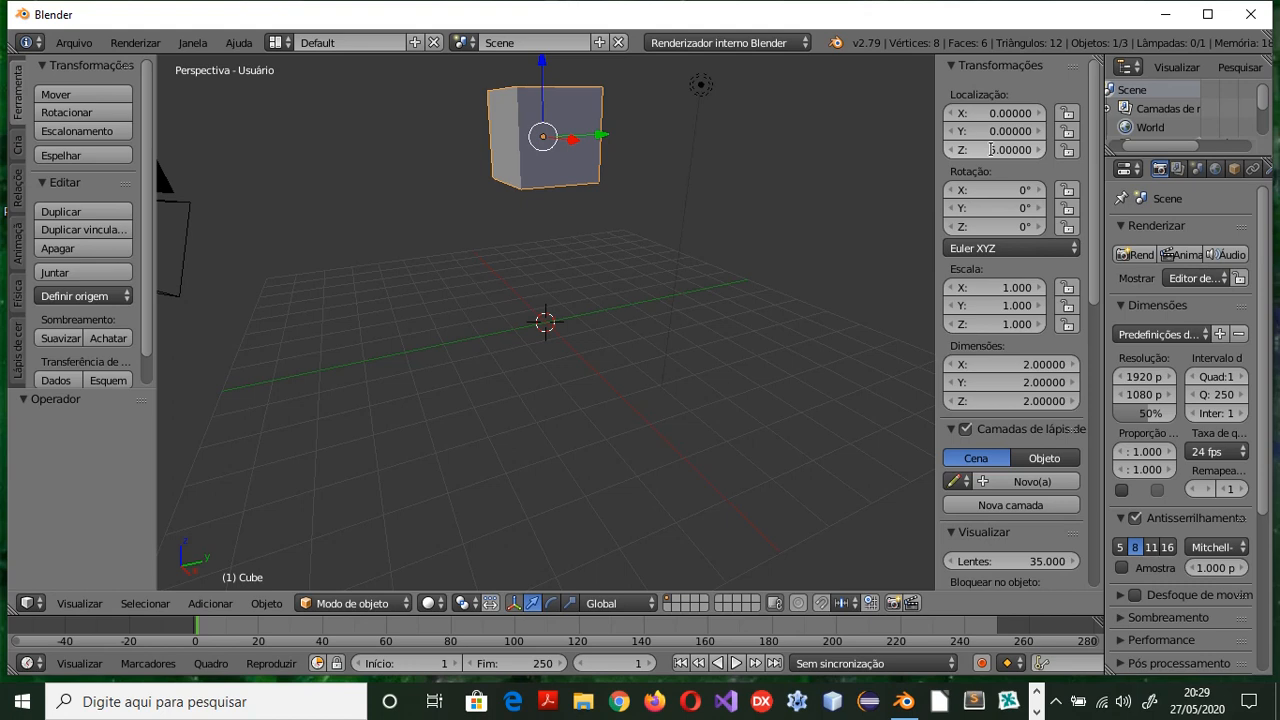
key(ctrl+z)
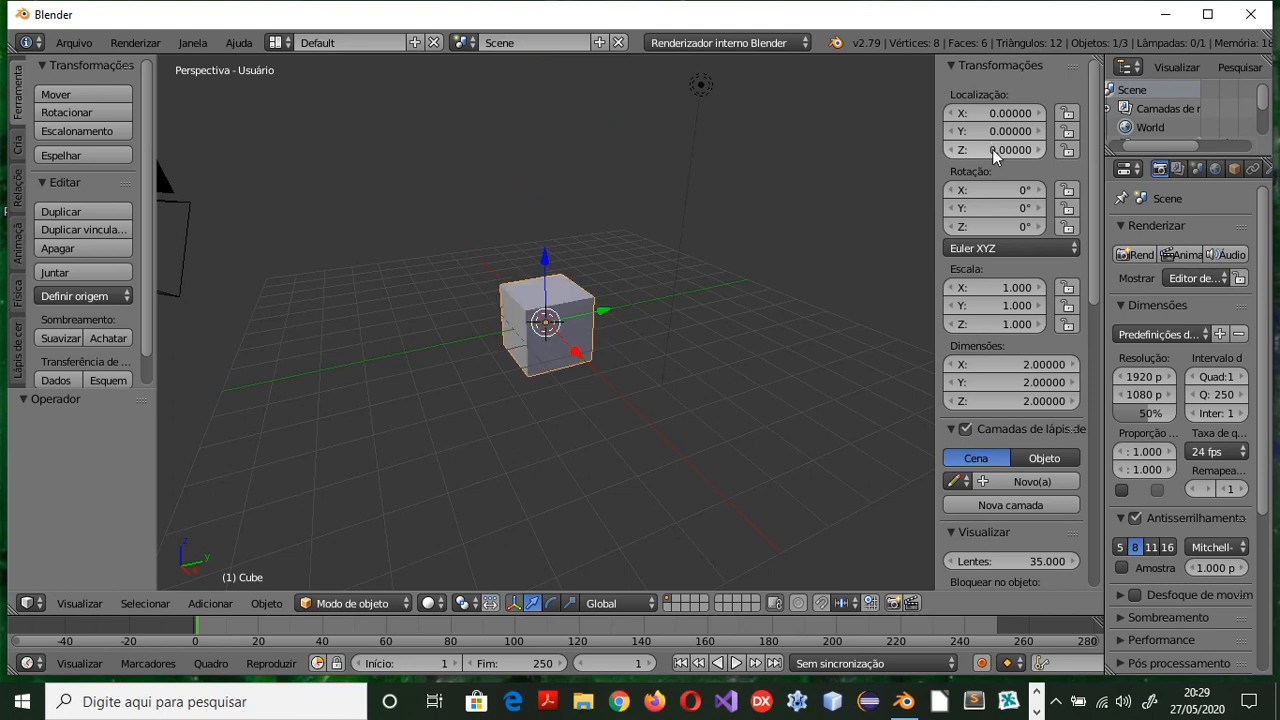
Compare X locations of 5 and -5 on the cube, undoing each move
click(990, 116)
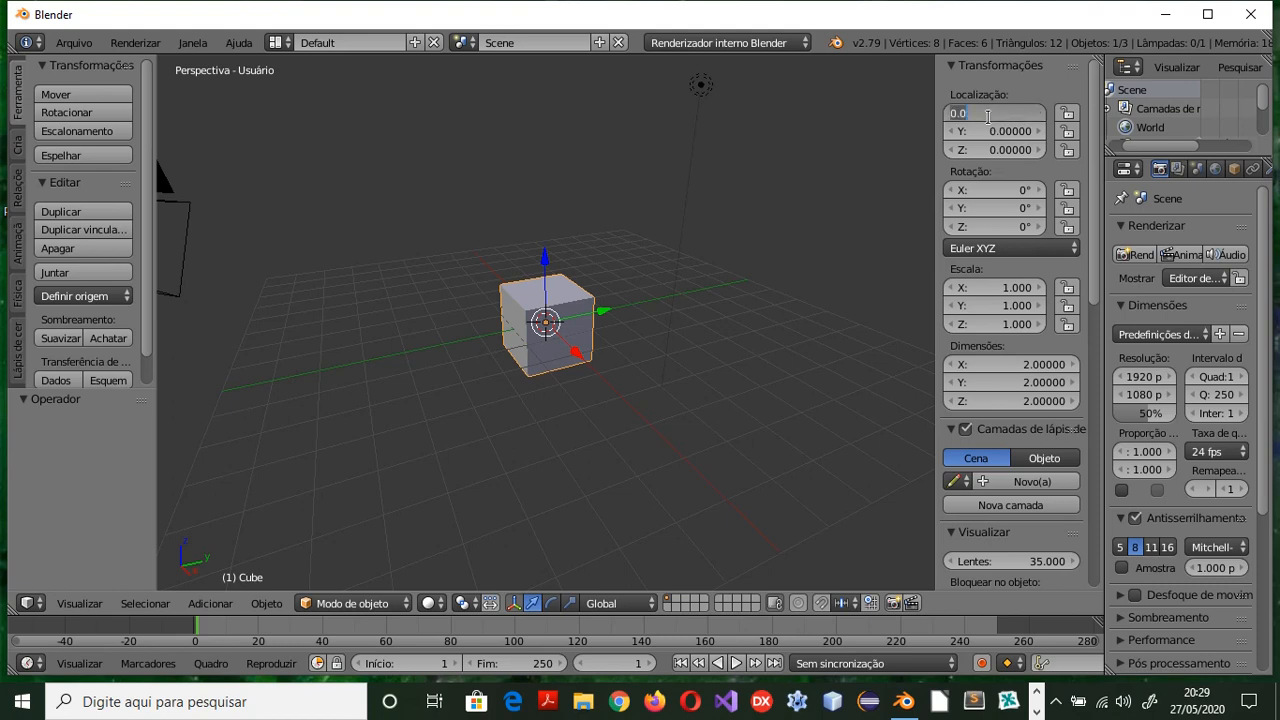
text(5)
key(Return)
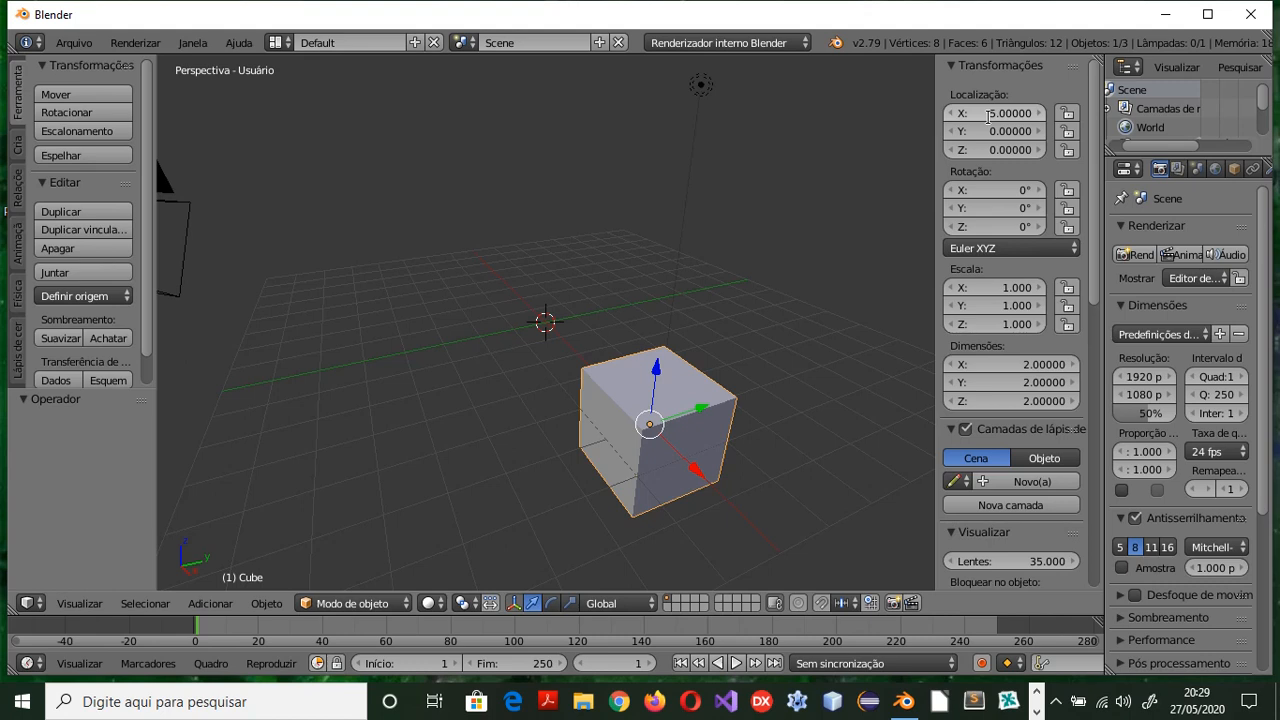
key(ctrl+z)
click(988, 114)
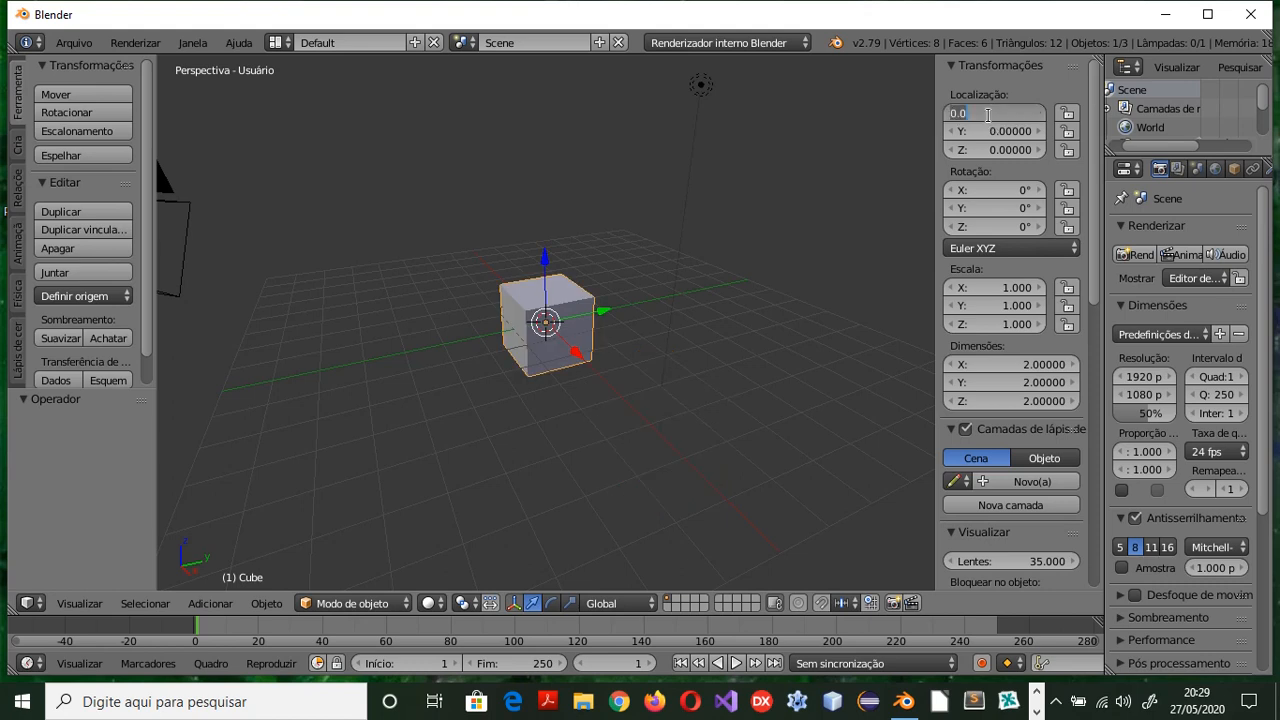
key(BackSpace)
text(5)
key(Return)
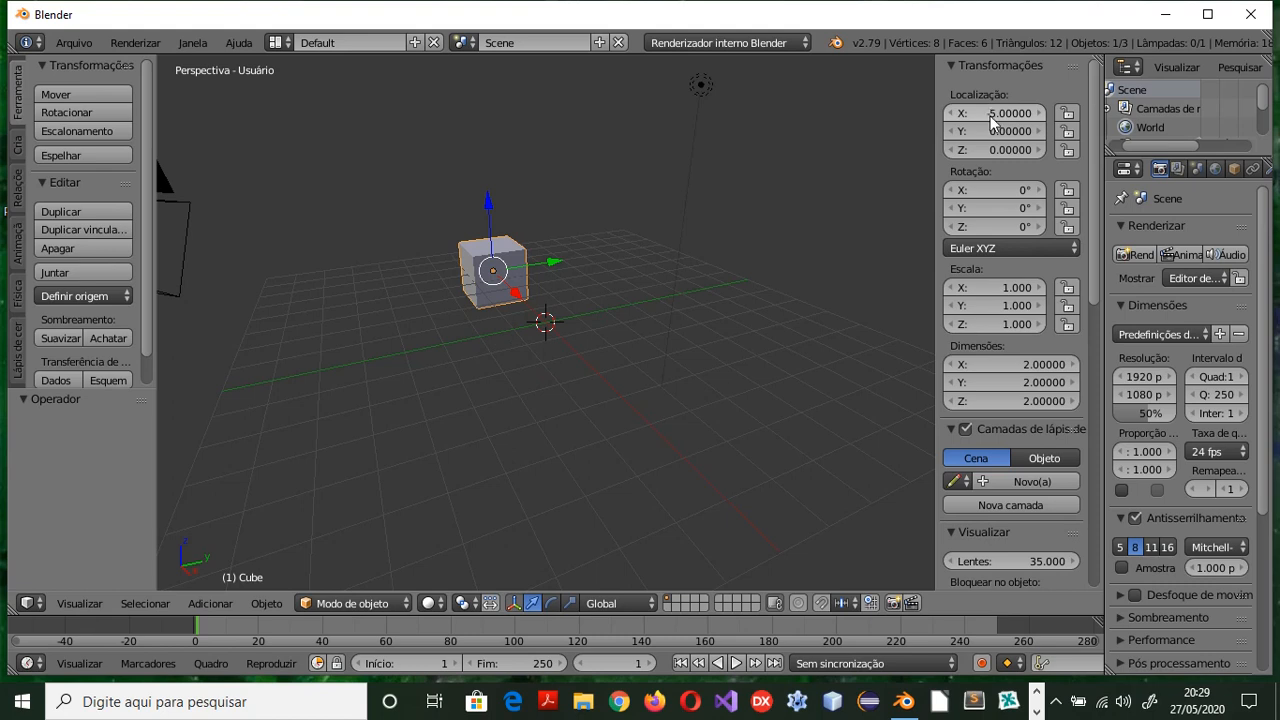
key(BackSpace)
Compare Y locations of 5 and -5 on the cube, undoing each move
click(996, 128)
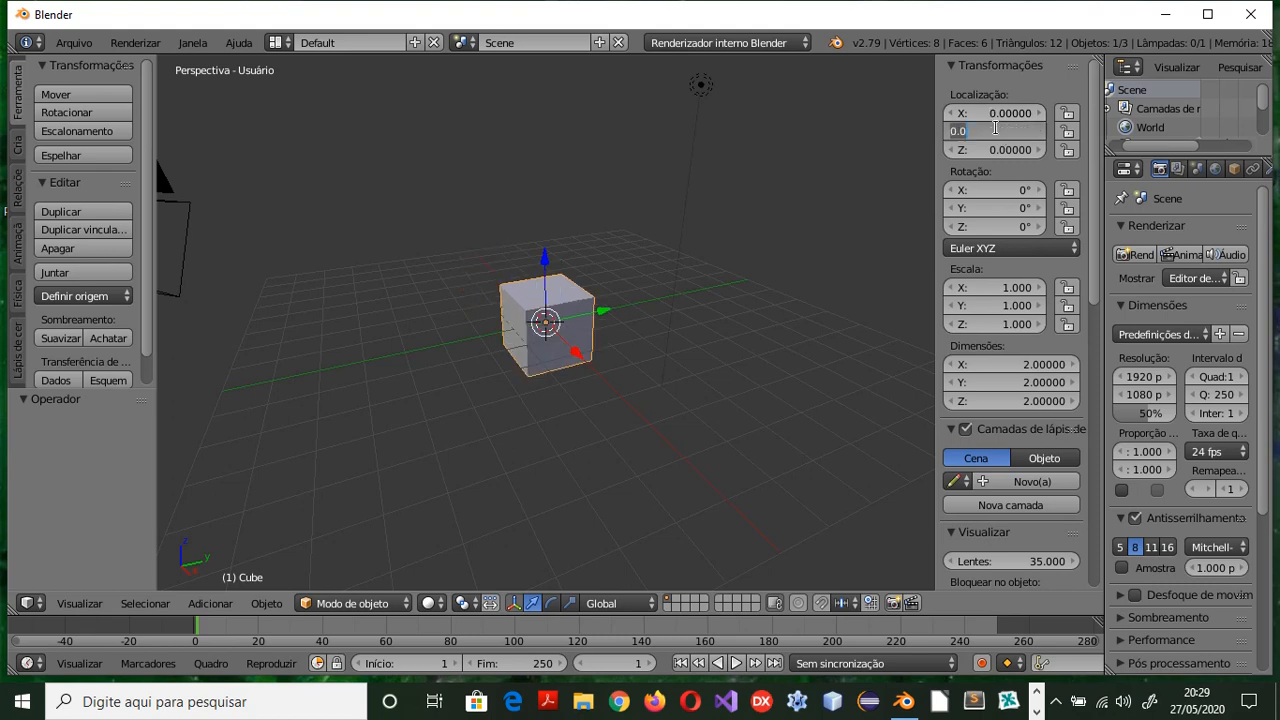
text(5)
key(Return)
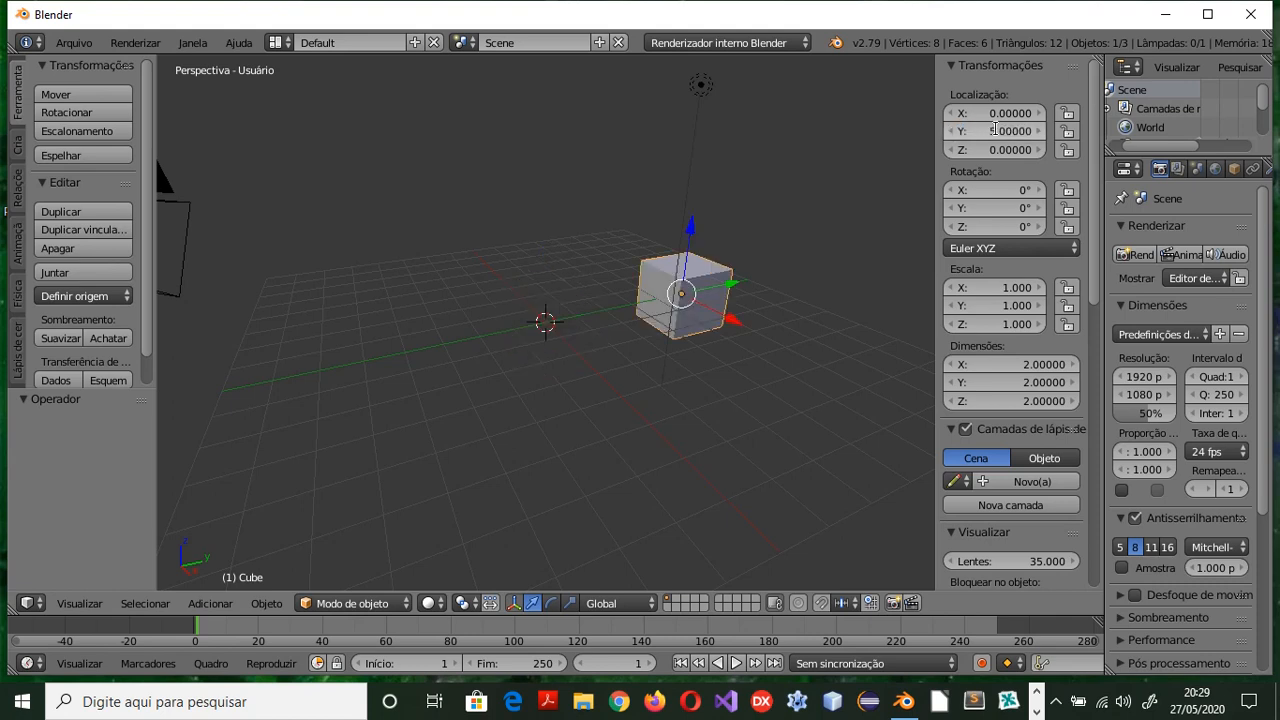
key(ctrl+z)
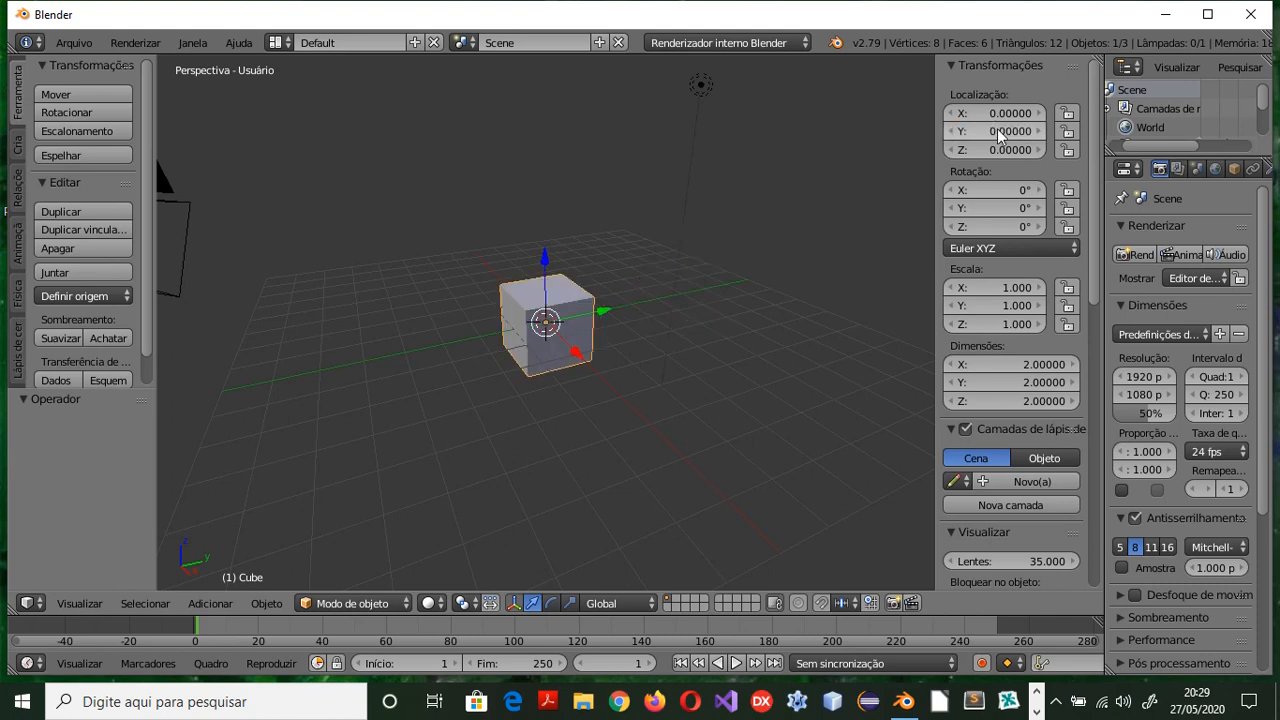
click(997, 129)
text(-5)
key(Return)
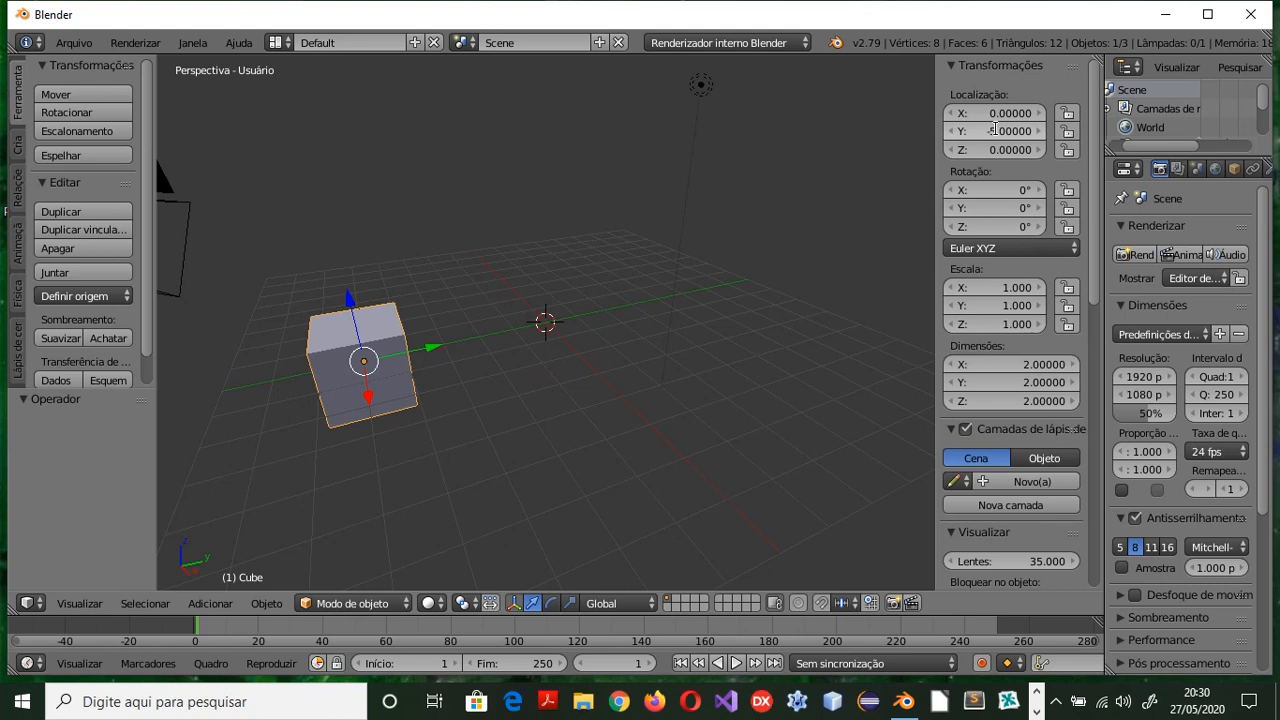
key(ctrl+z)
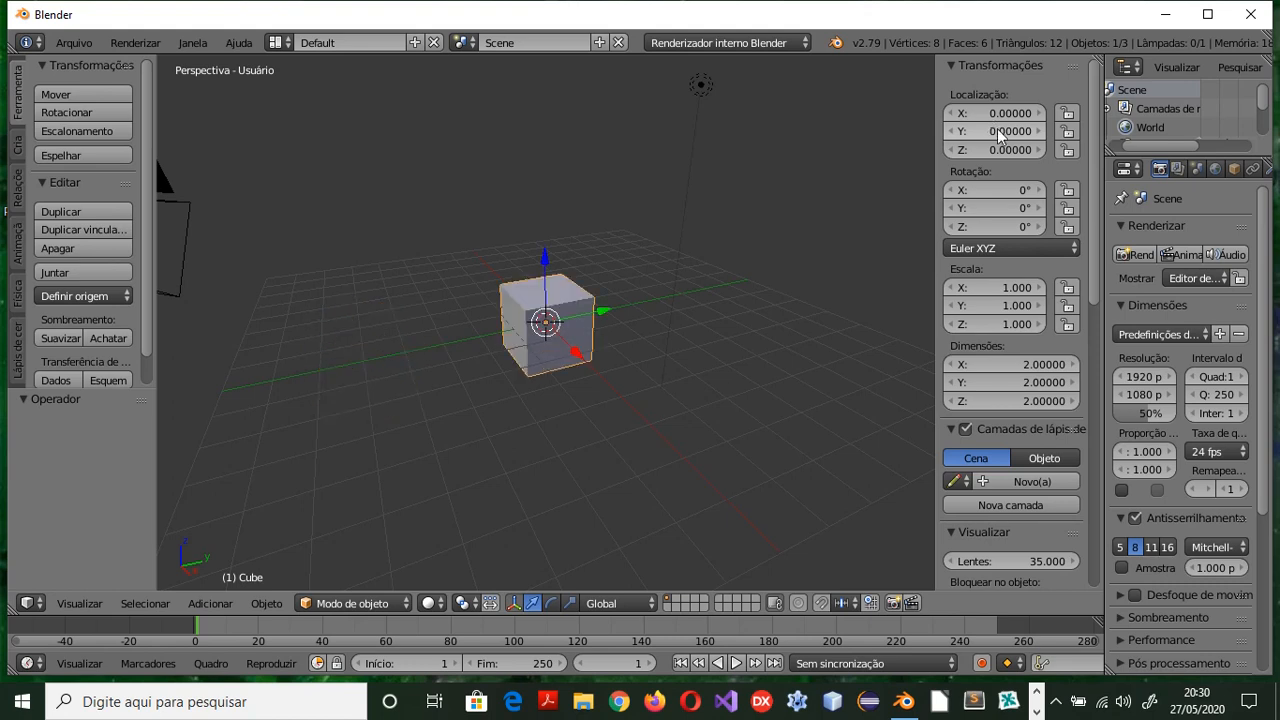
Compare Z locations of 5 and -5 on the cube, undoing each move
click(1008, 150)
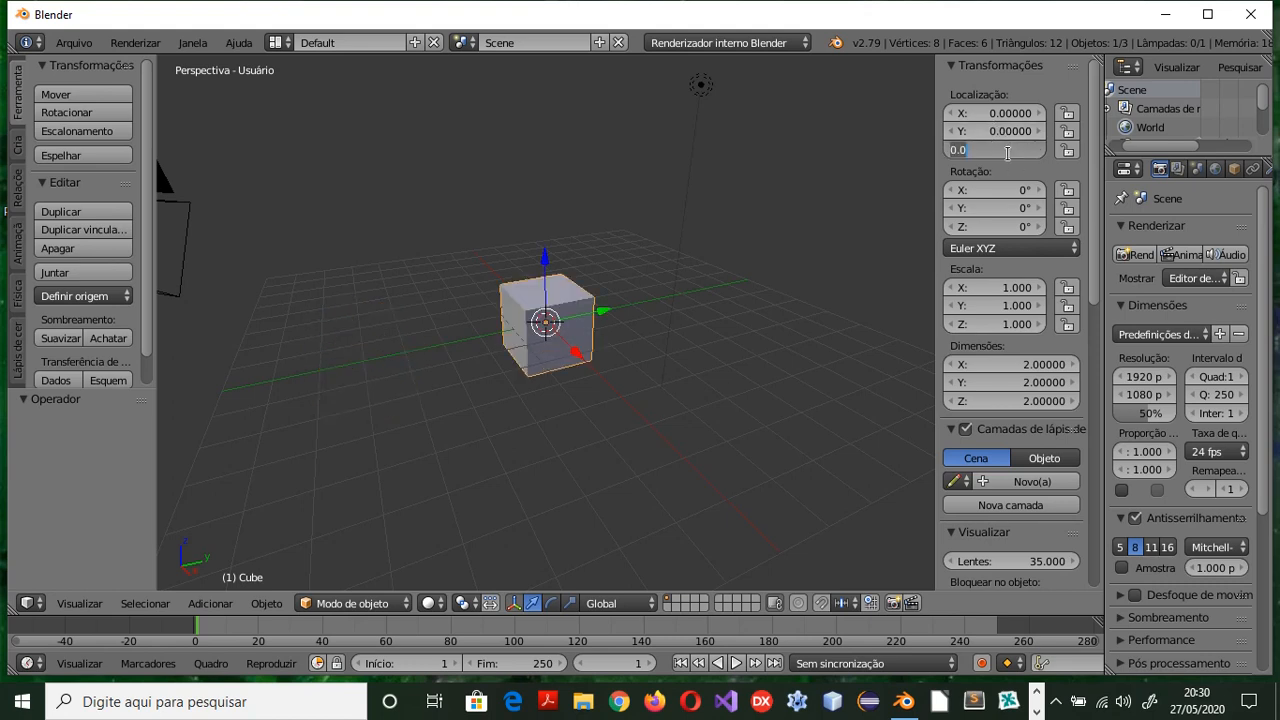
text(5)
key(Return)
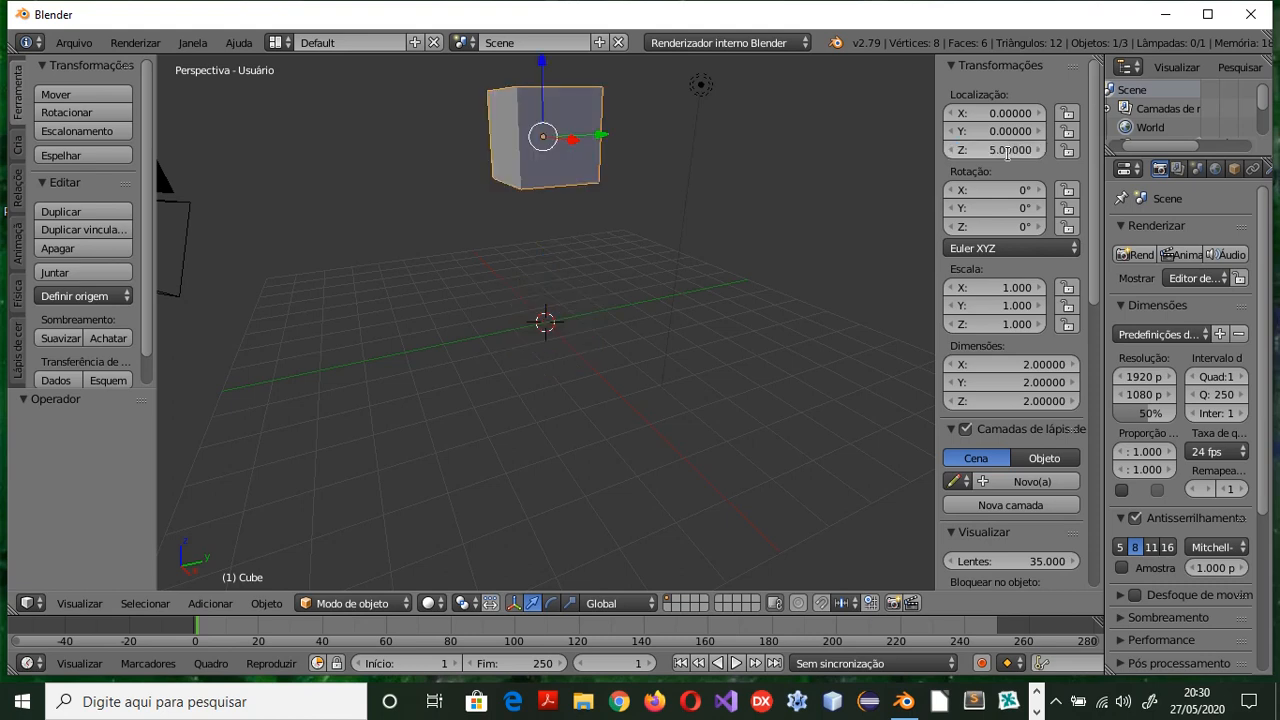
key(ctrl+z)
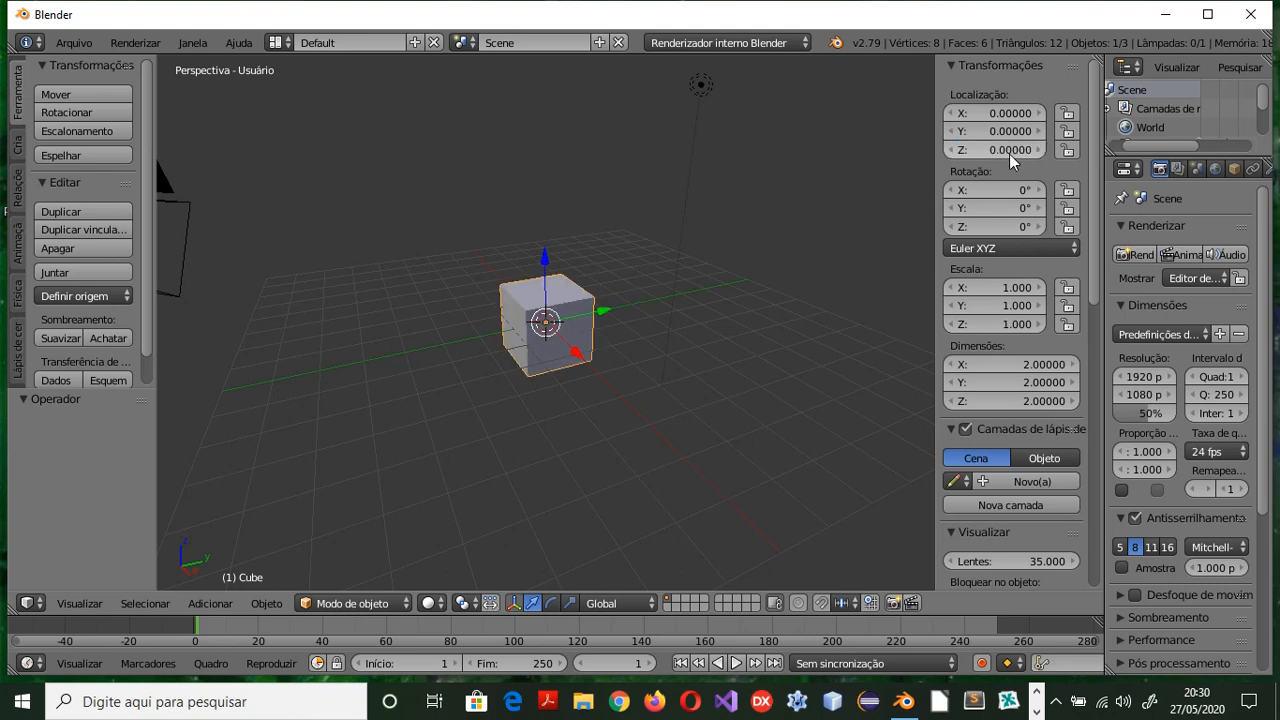
click(1006, 149)
text(-5)
key(Return)
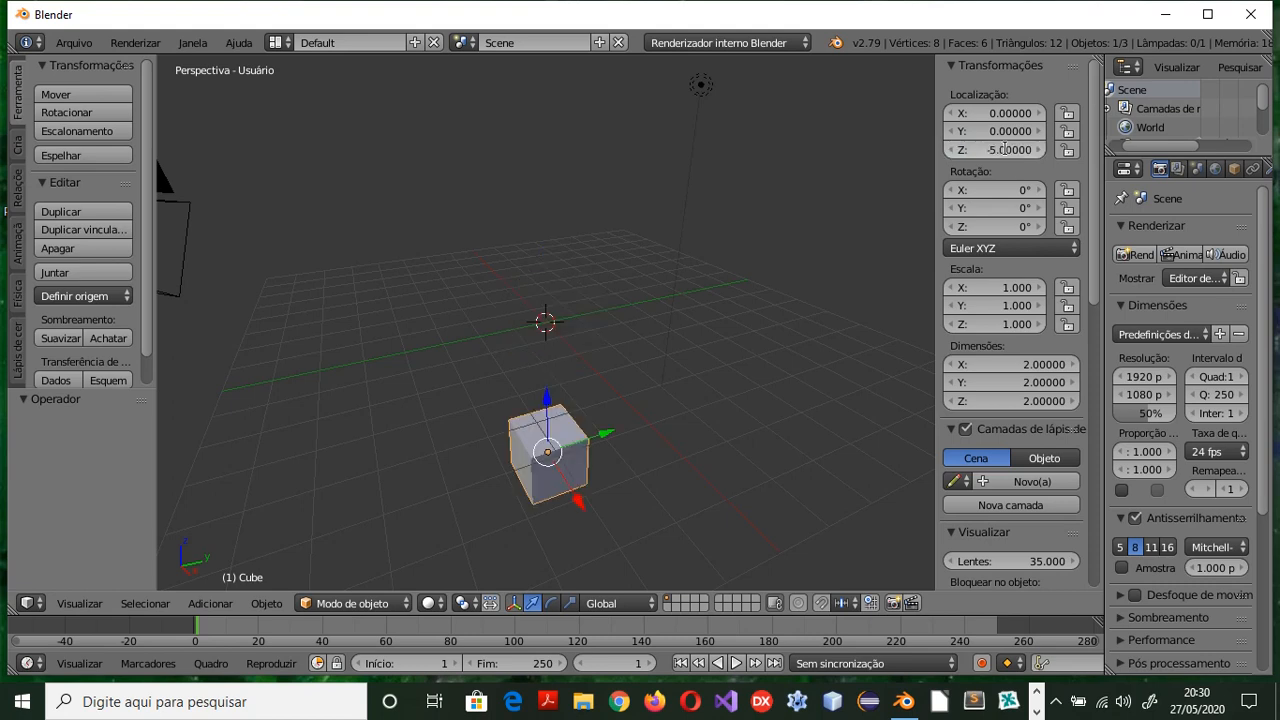
key(ctrl+z)
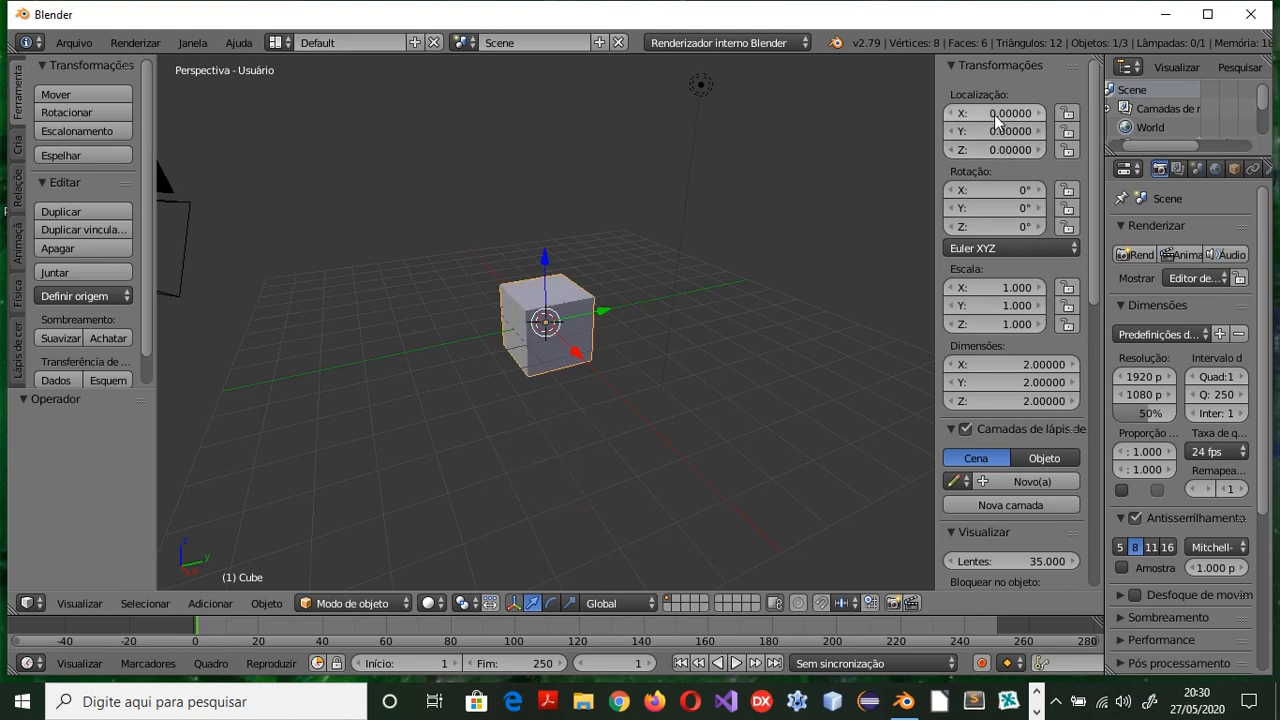
Set the cube's X location to 5
click(992, 113)
text(3)
key(Return)
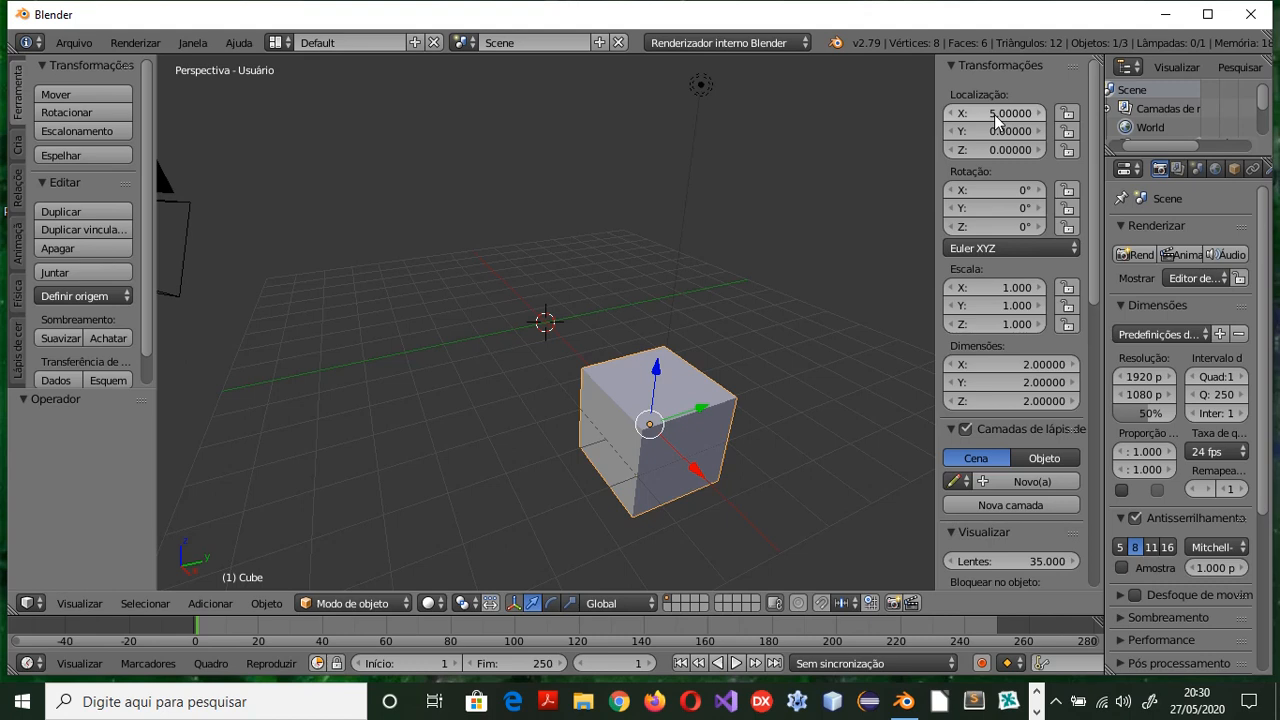
Set both the Y and Z locations of the cube to 5
click(1000, 125)
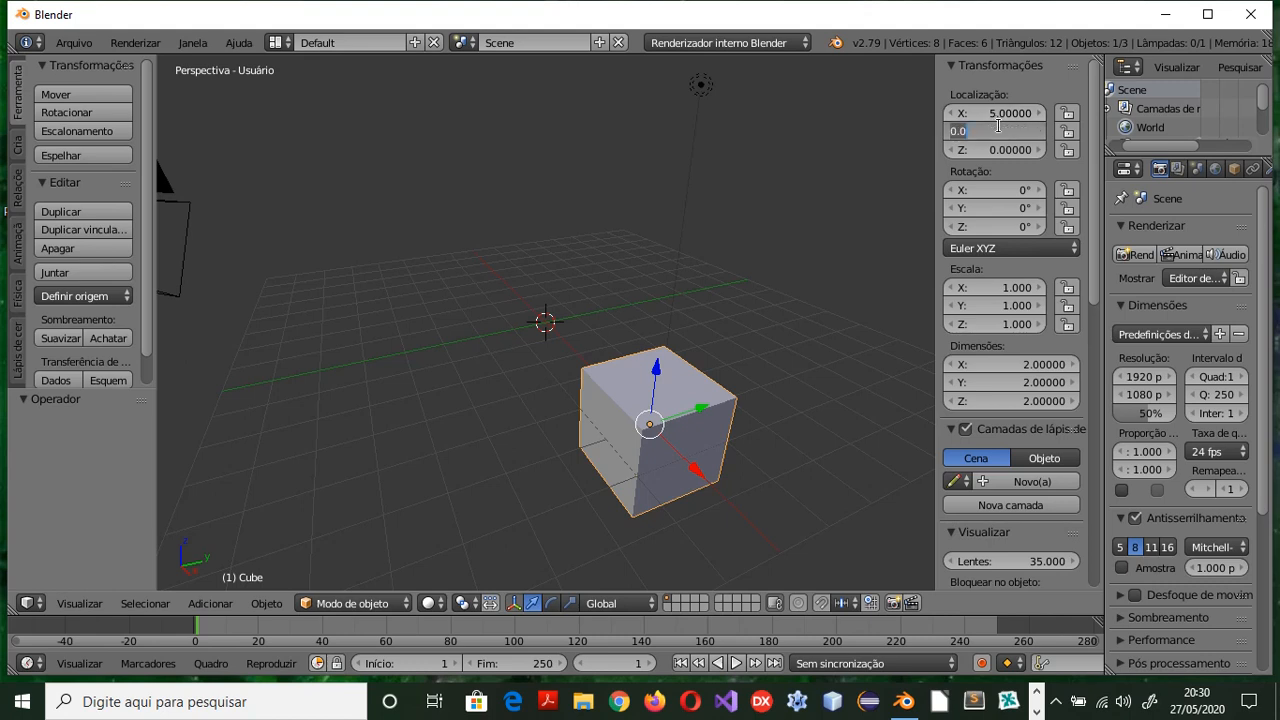
text(5)
key(Return)
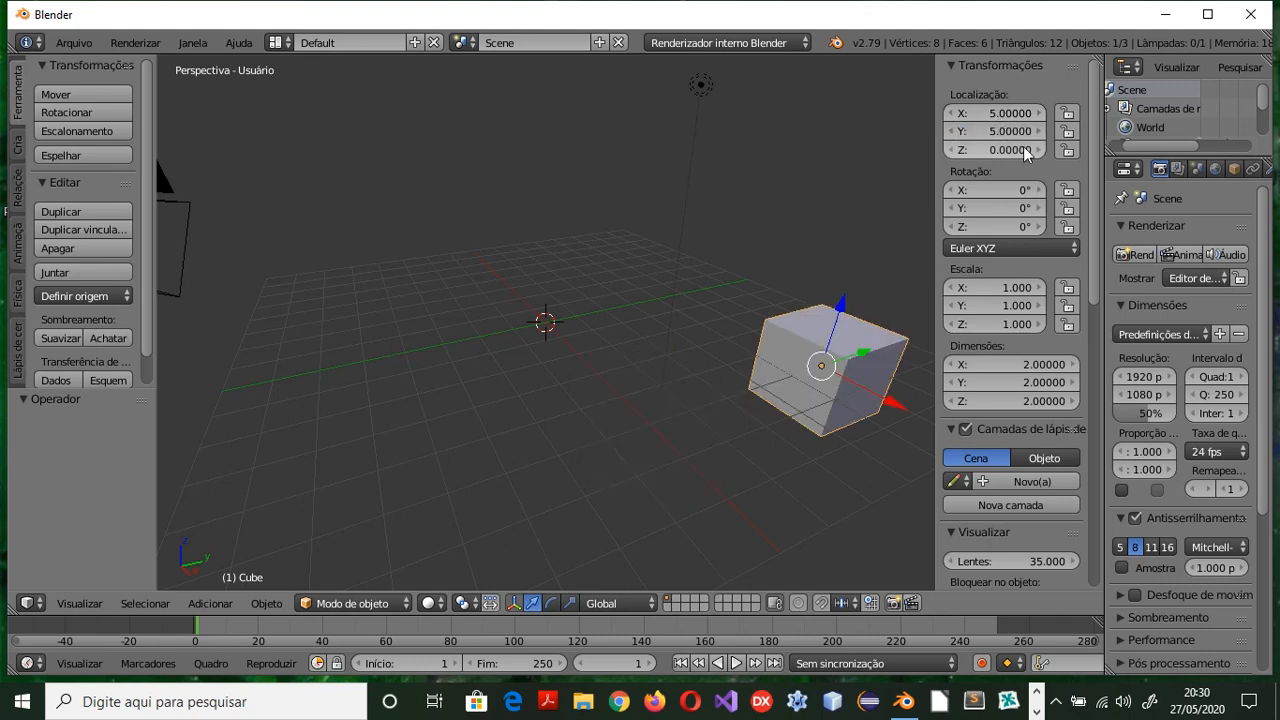
click(1019, 144)
text(5)
key(Return)
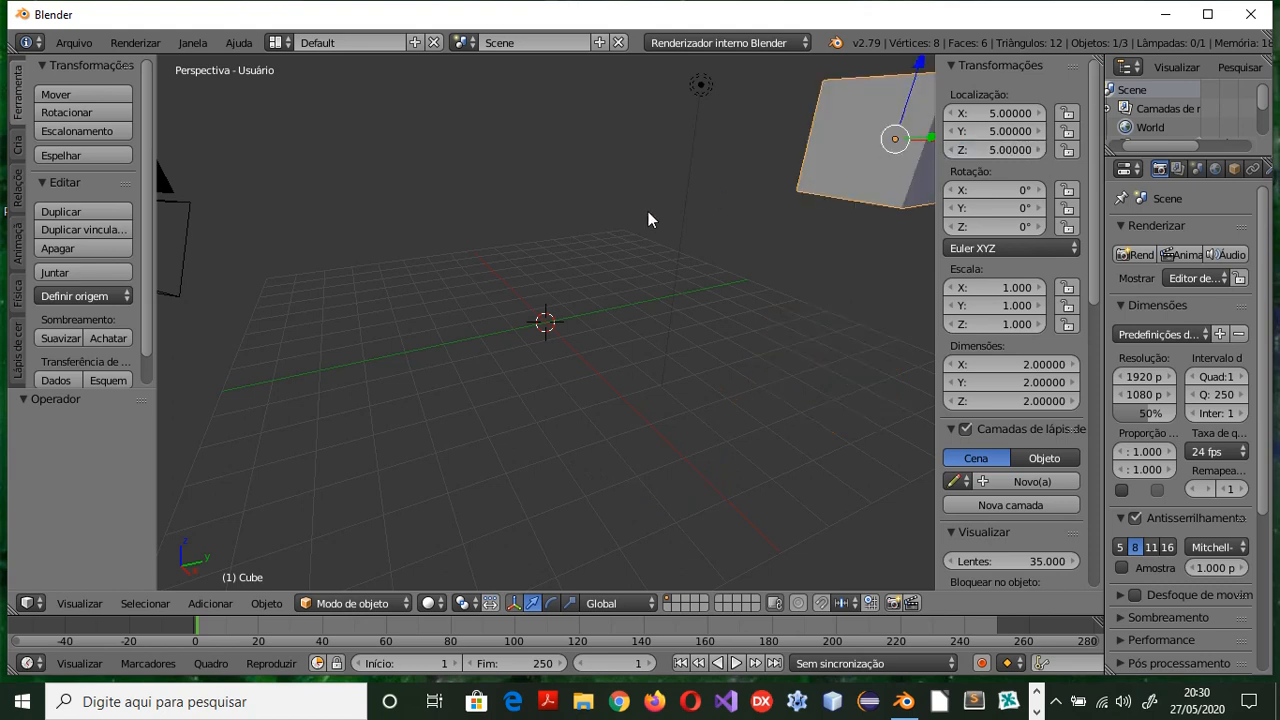
scroll(634, 228, down, 2)
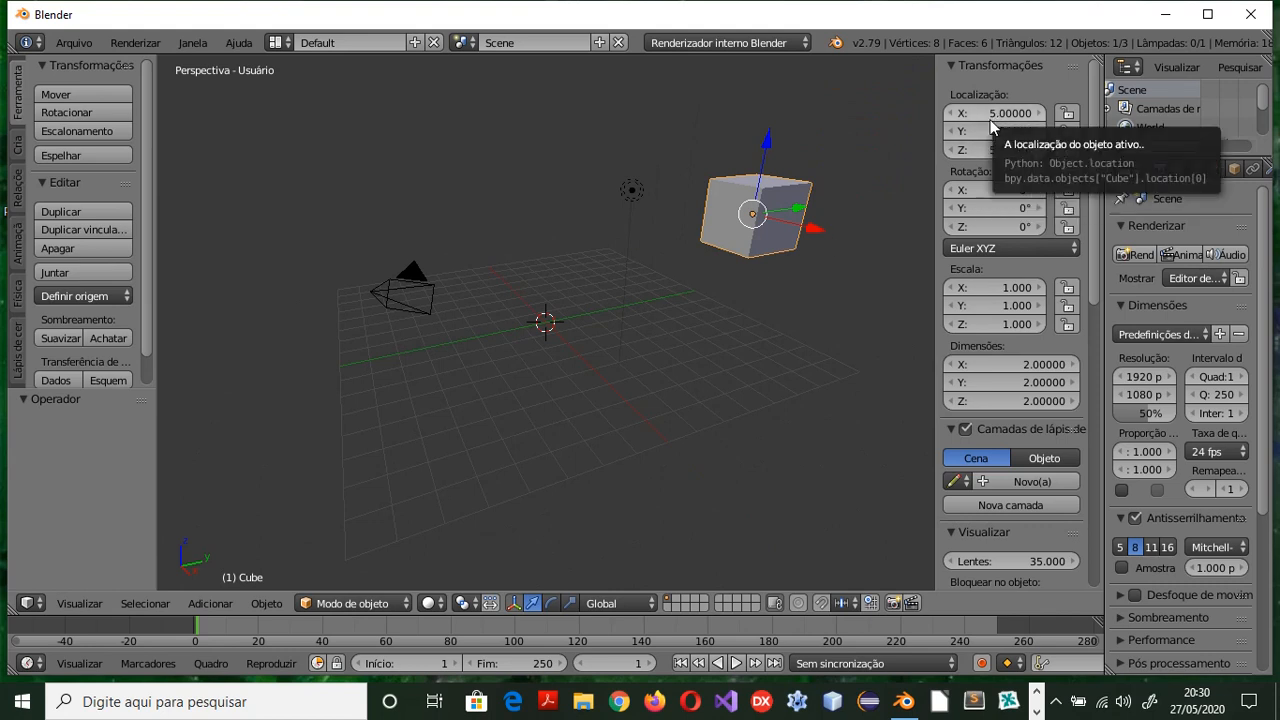
Undo the cube's Z, Y and X location changes of 5
key(ctrl+z)
key(ctrl+z)
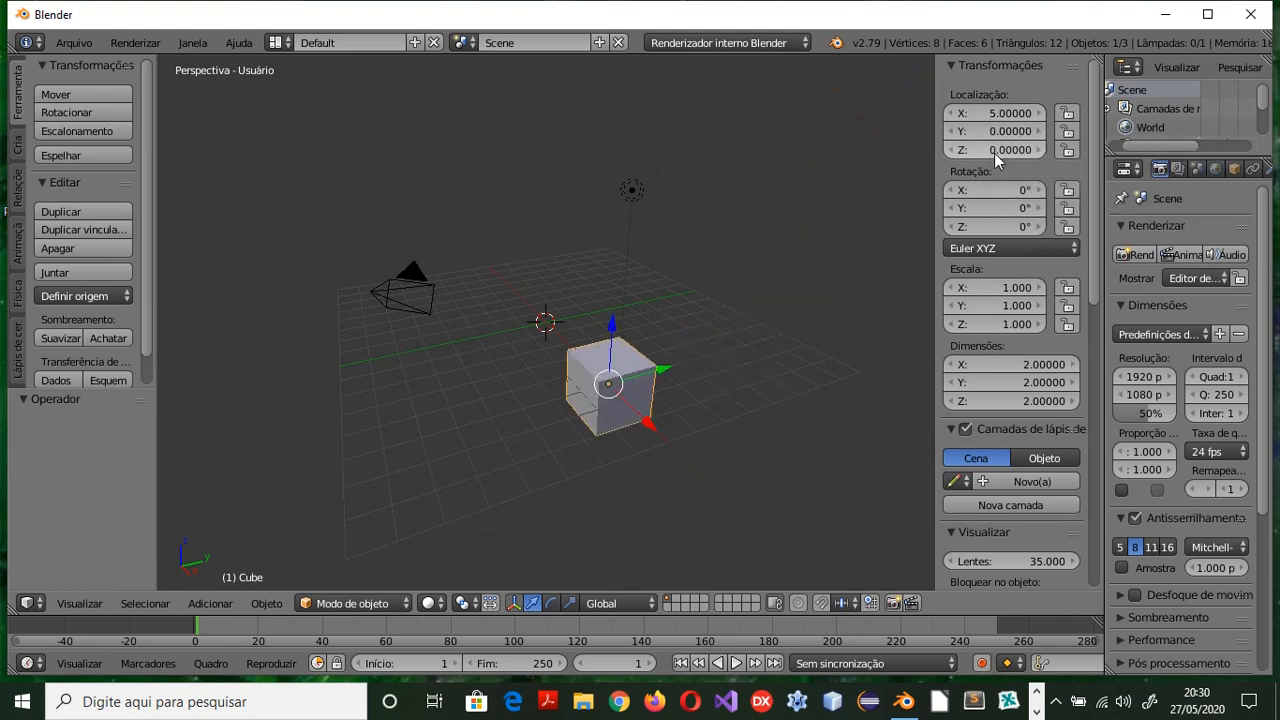
key(ctrl+z)
Set the cube's X, Y and Z locations to -5
click(998, 113)
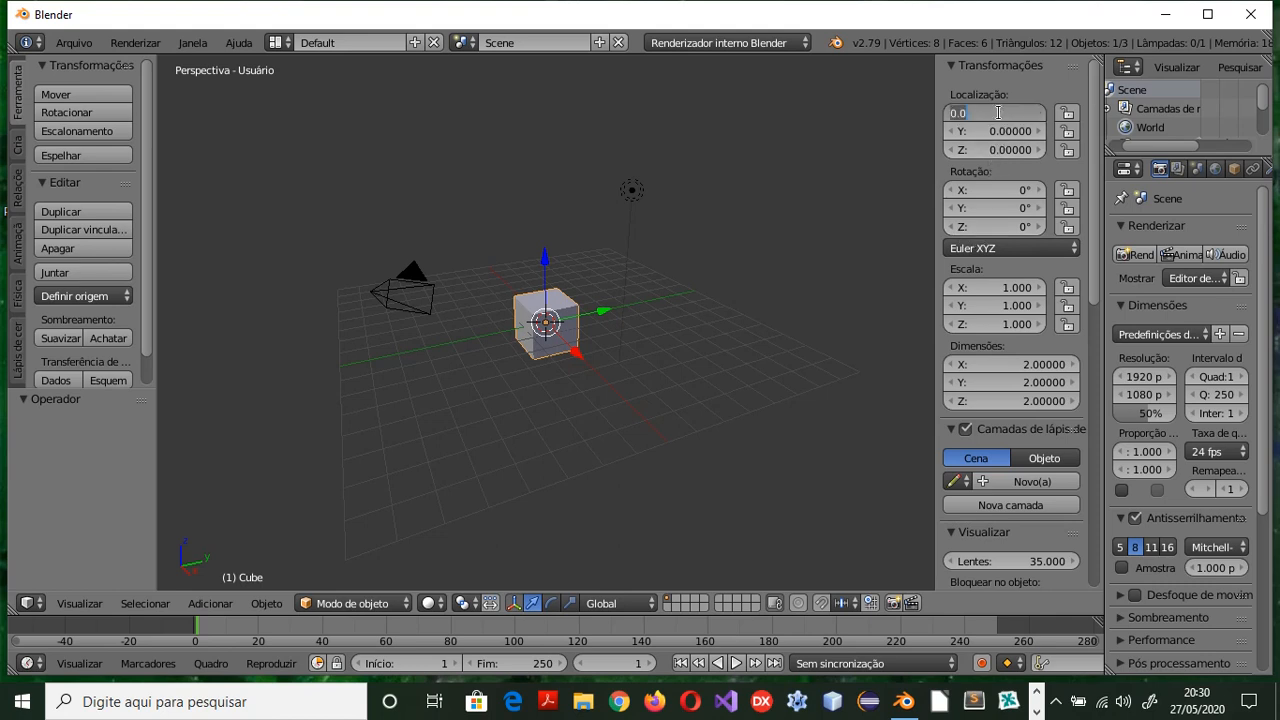
text(-5)
key(Return)
click(1008, 135)
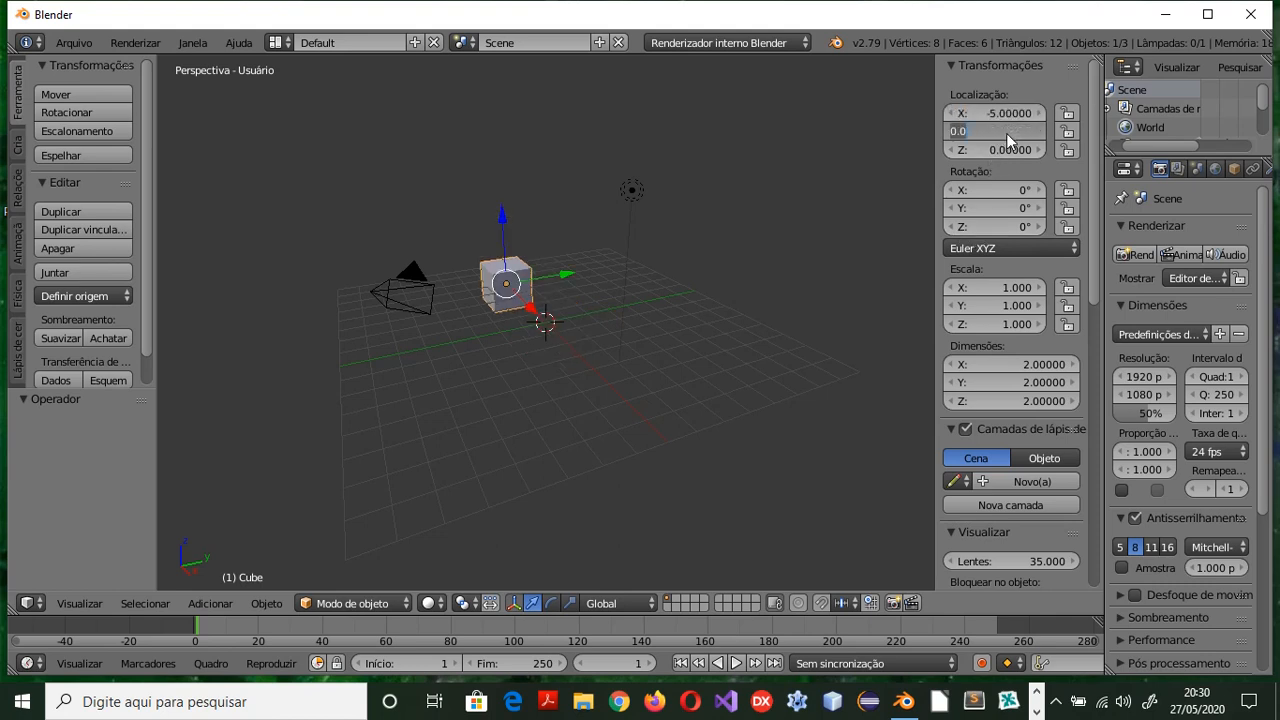
text(-5)
key(Return)
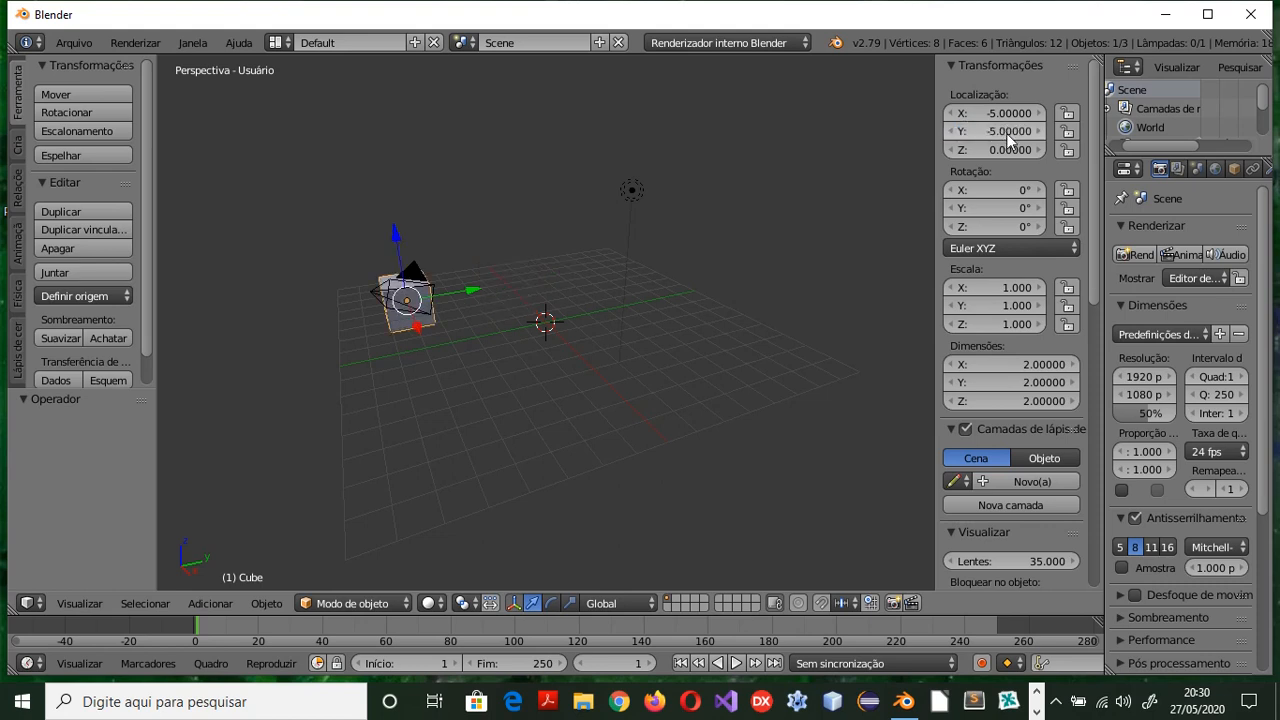
click(1002, 145)
text(-5)
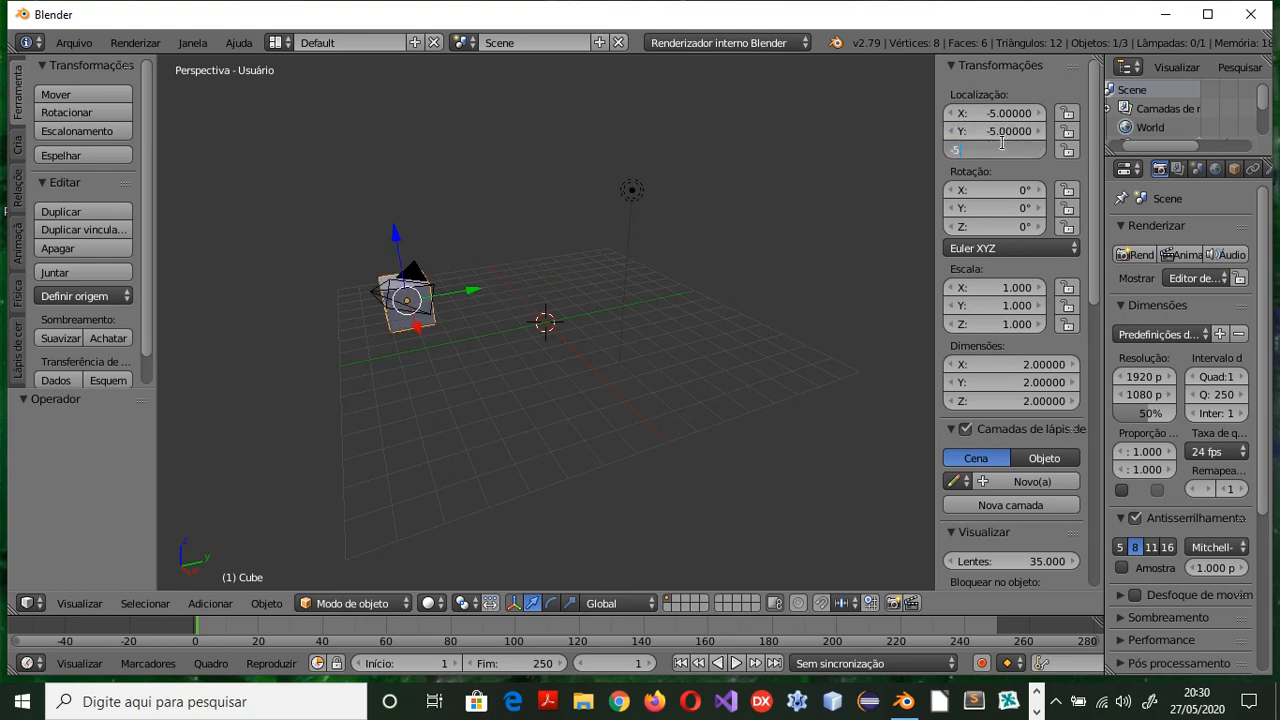
key(Return)
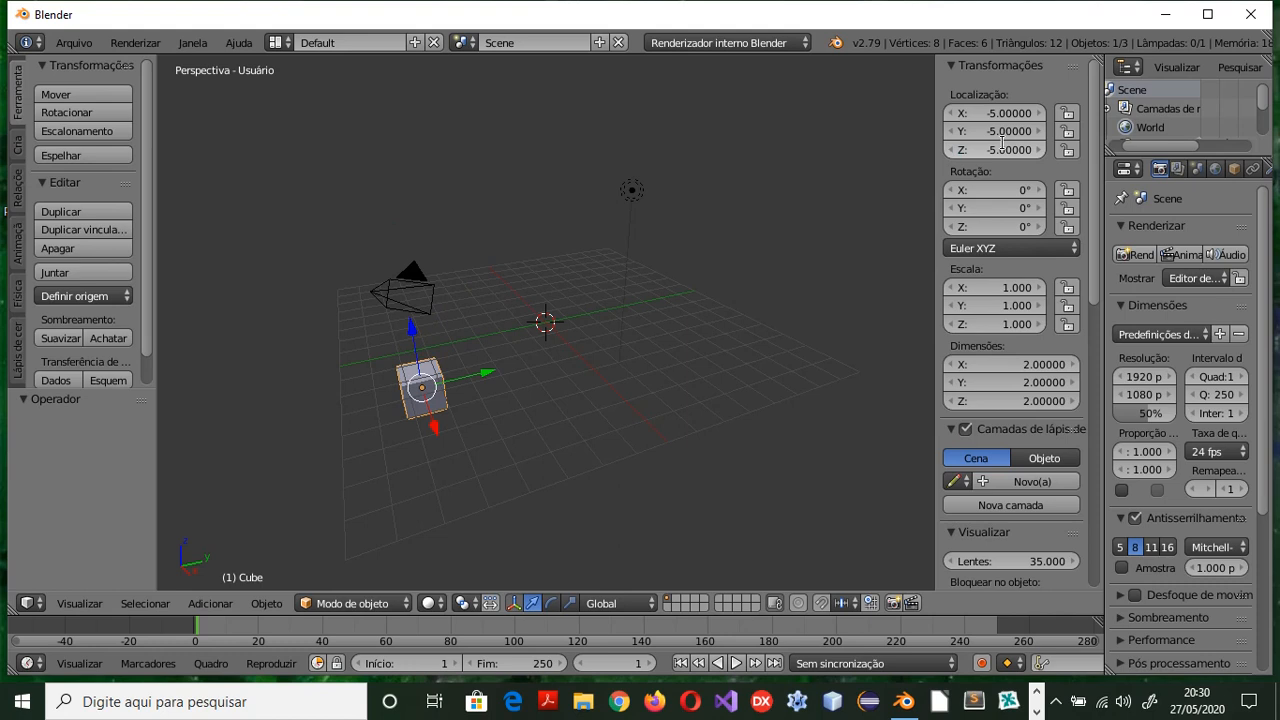
Undo the three location changes of -5 to bring the cube back to the origin
key(ctrl+z)
key(ctrl+z)
key(ctrl+z)
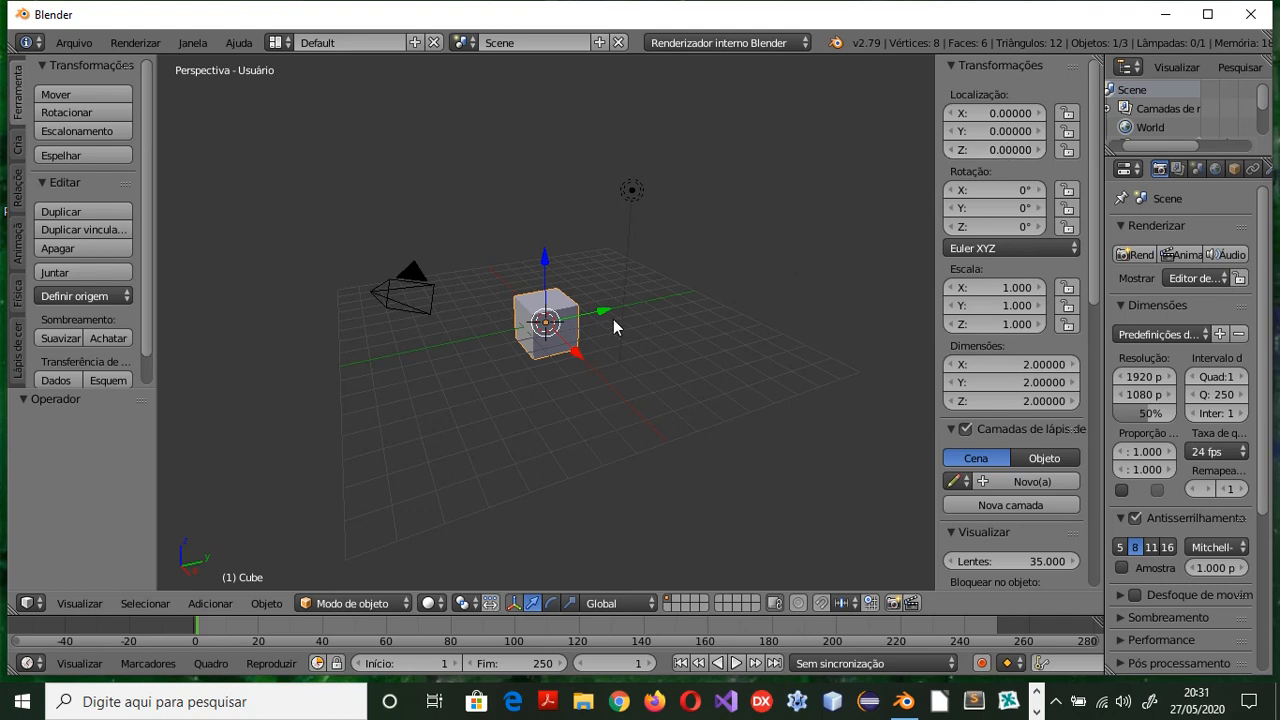
Try an X rotation of 45° on the cube and undo it
scroll(609, 344, up, 3)
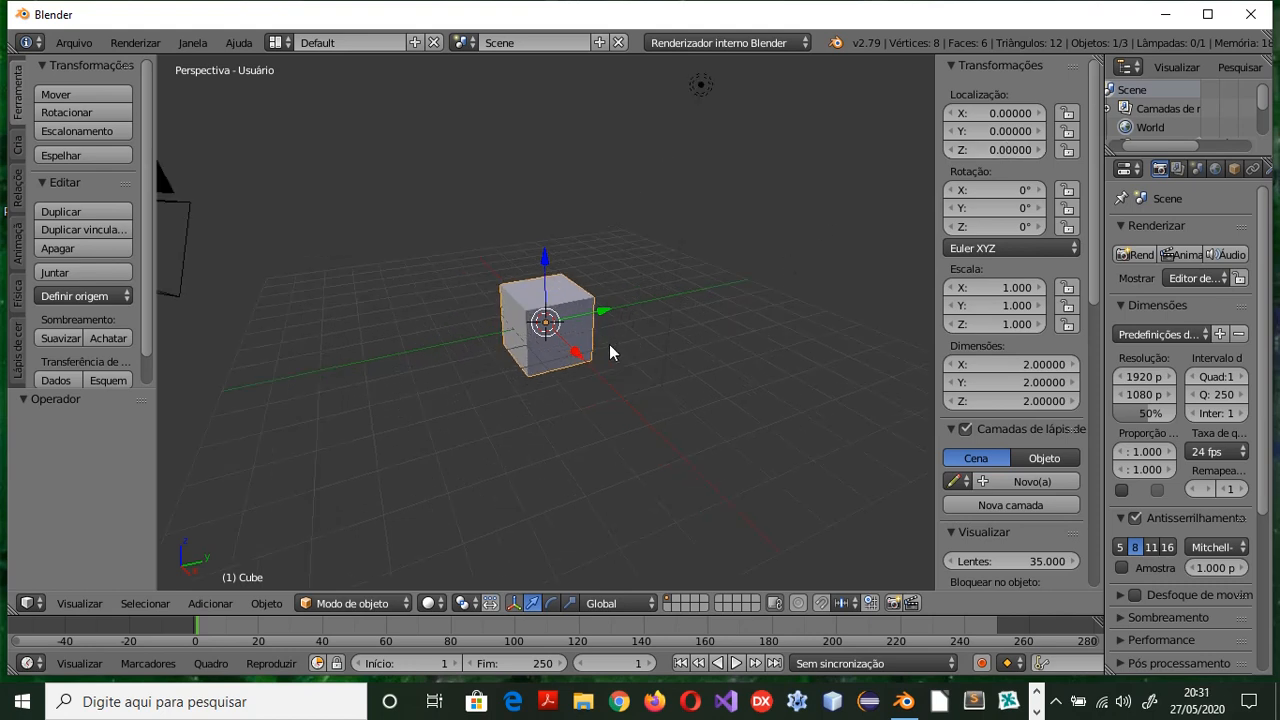
scroll(609, 345, up, 2)
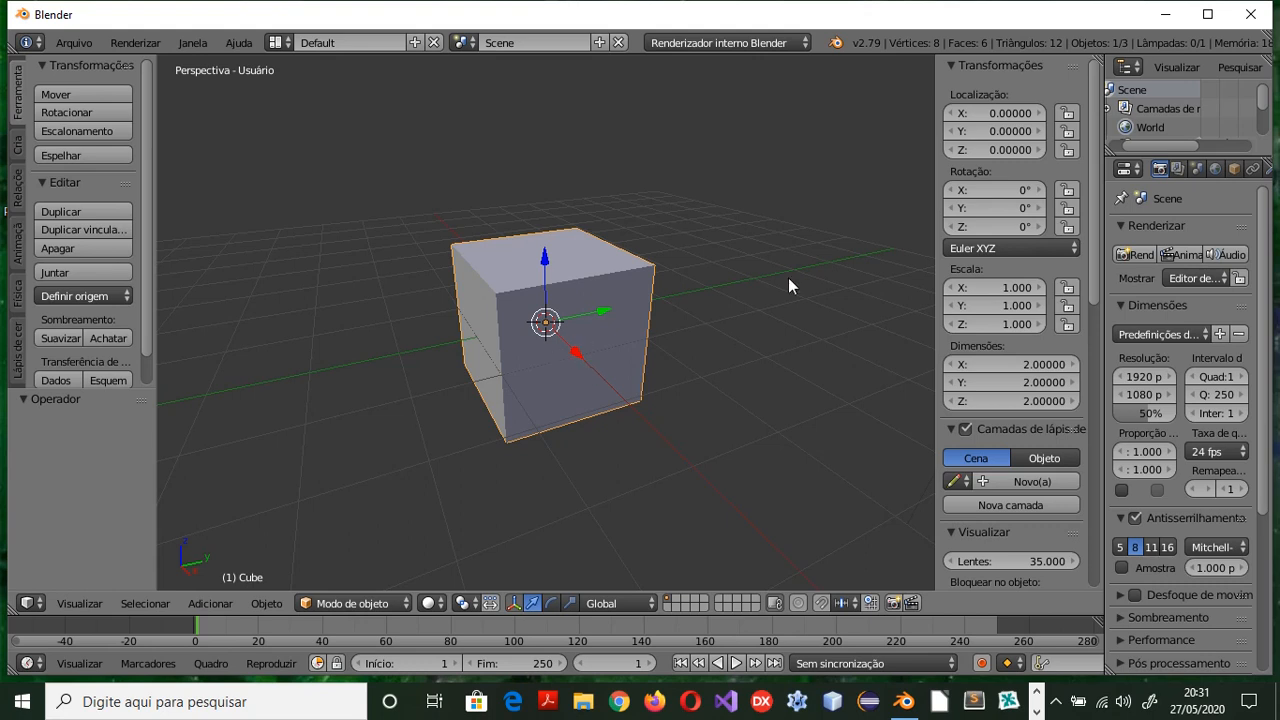
click(1002, 191)
text(45)
key(Return)
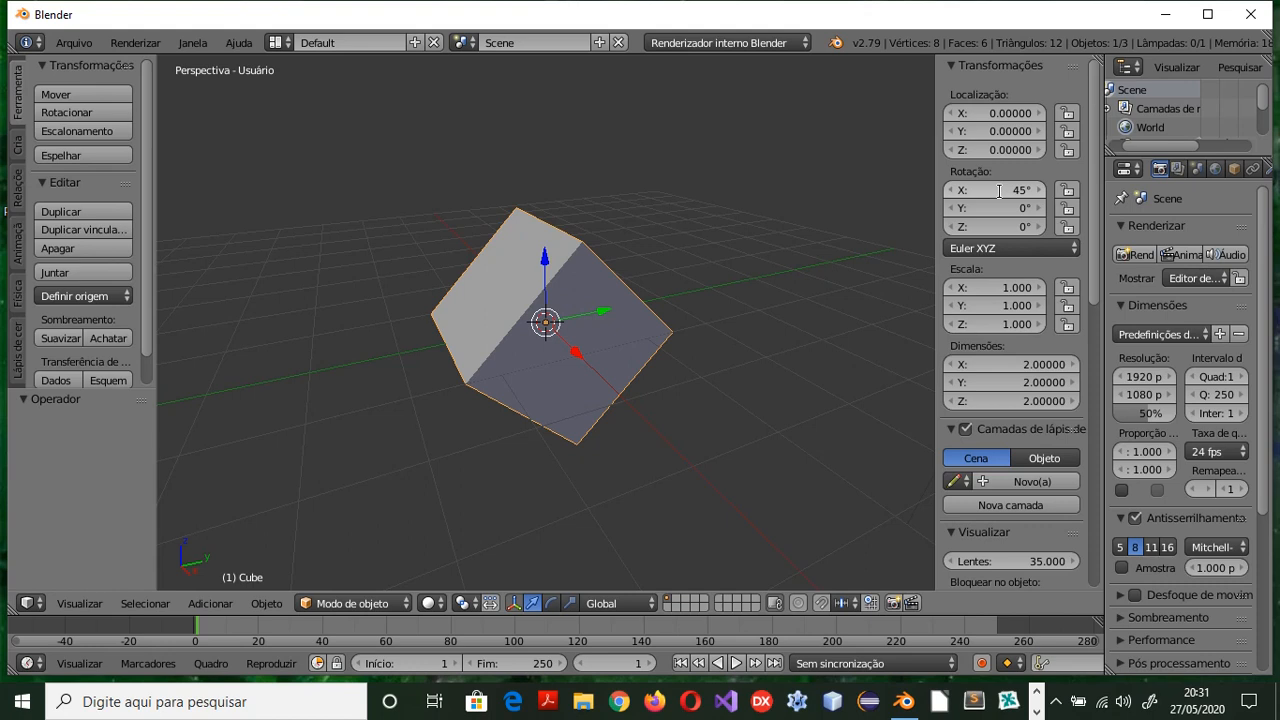
key(ctrl+z)
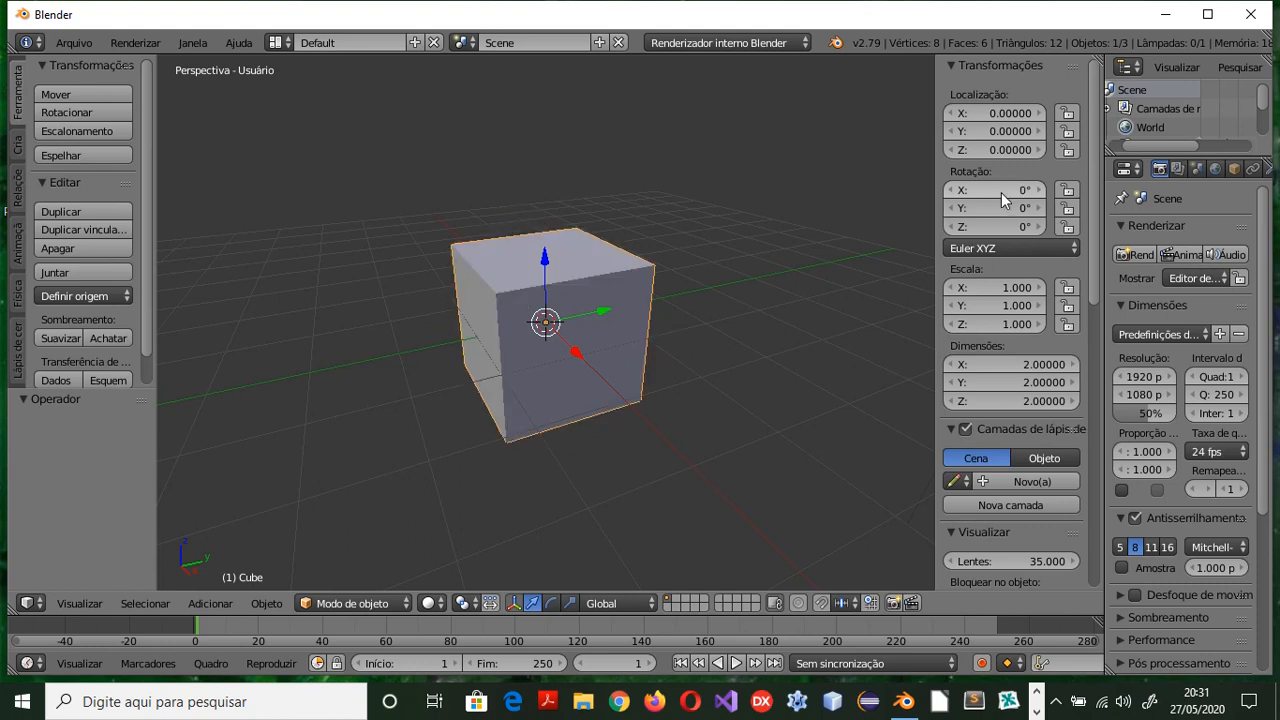
Try X rotations of -45° and -90° on the cube, and set the X rotation back to 0°
click(1001, 191)
text(-45)
key(Return)
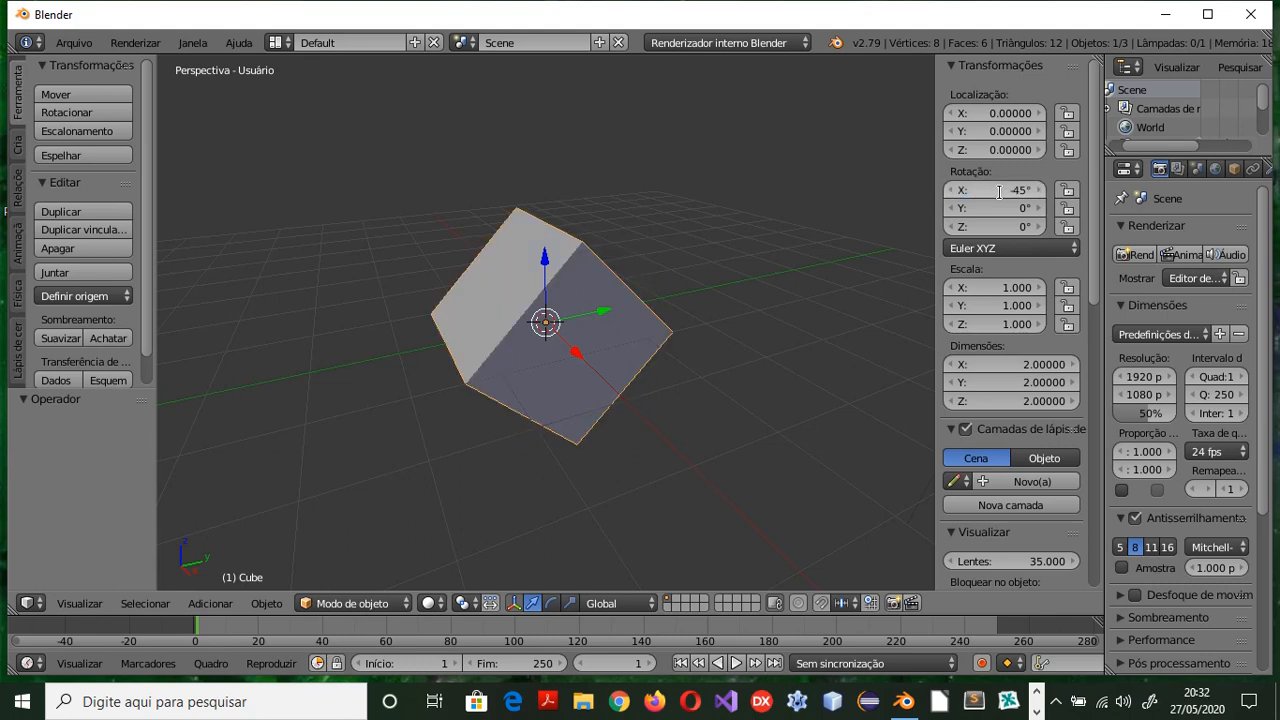
click(1000, 192)
text(-90)
key(Return)
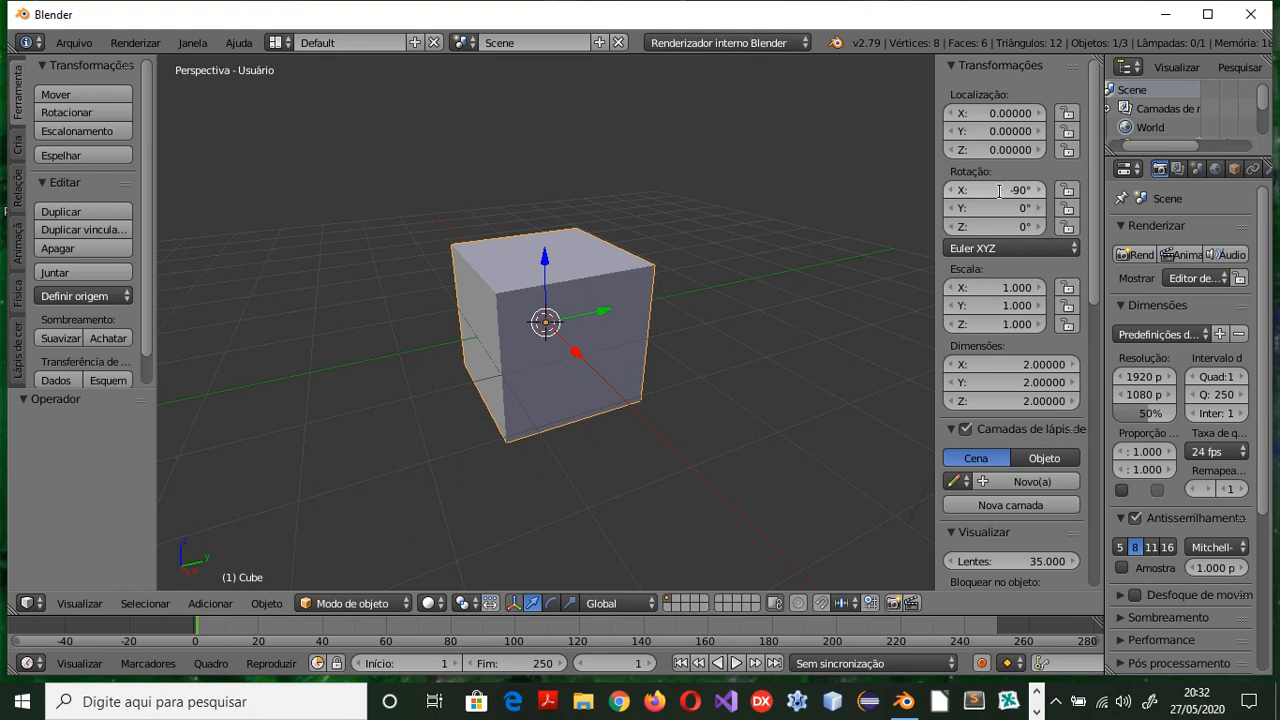
click(998, 190)
text(0)
key(Return)
Compare X rotations of 30° and -30° on the cube, and undo both
click(1000, 191)
text(30)
key(Return)
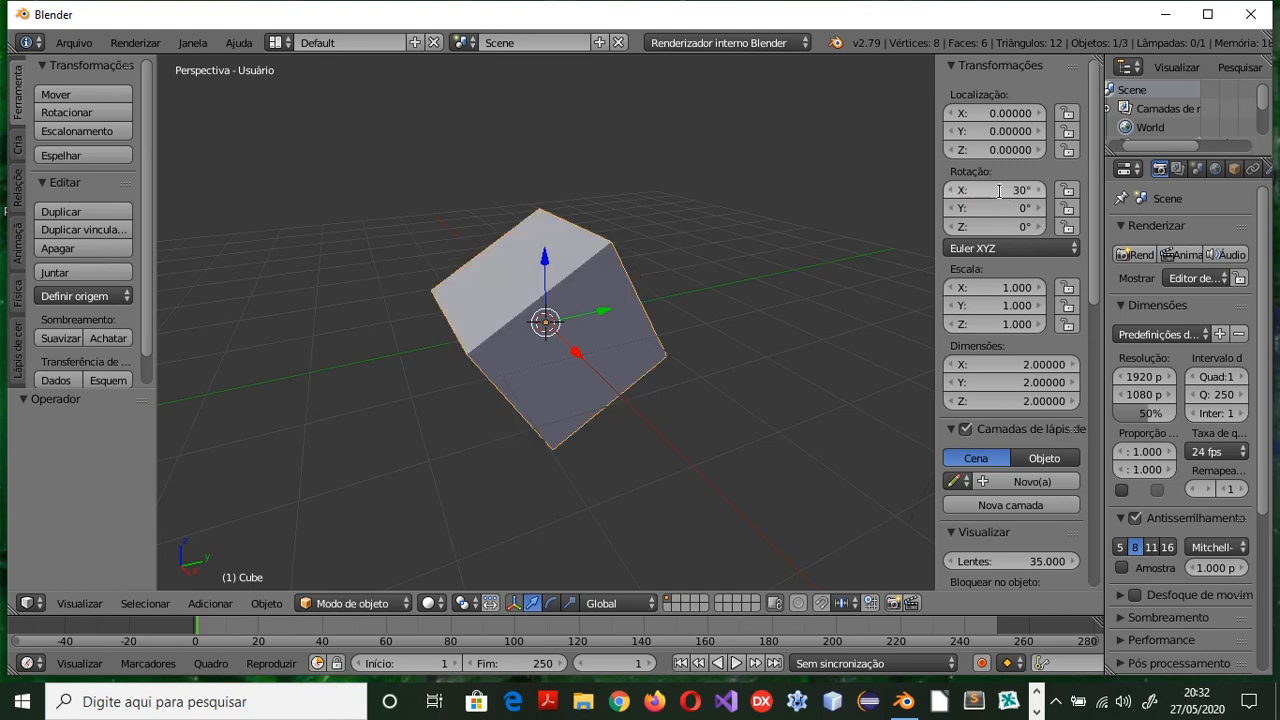
click(1000, 191)
text(-30)
key(Return)
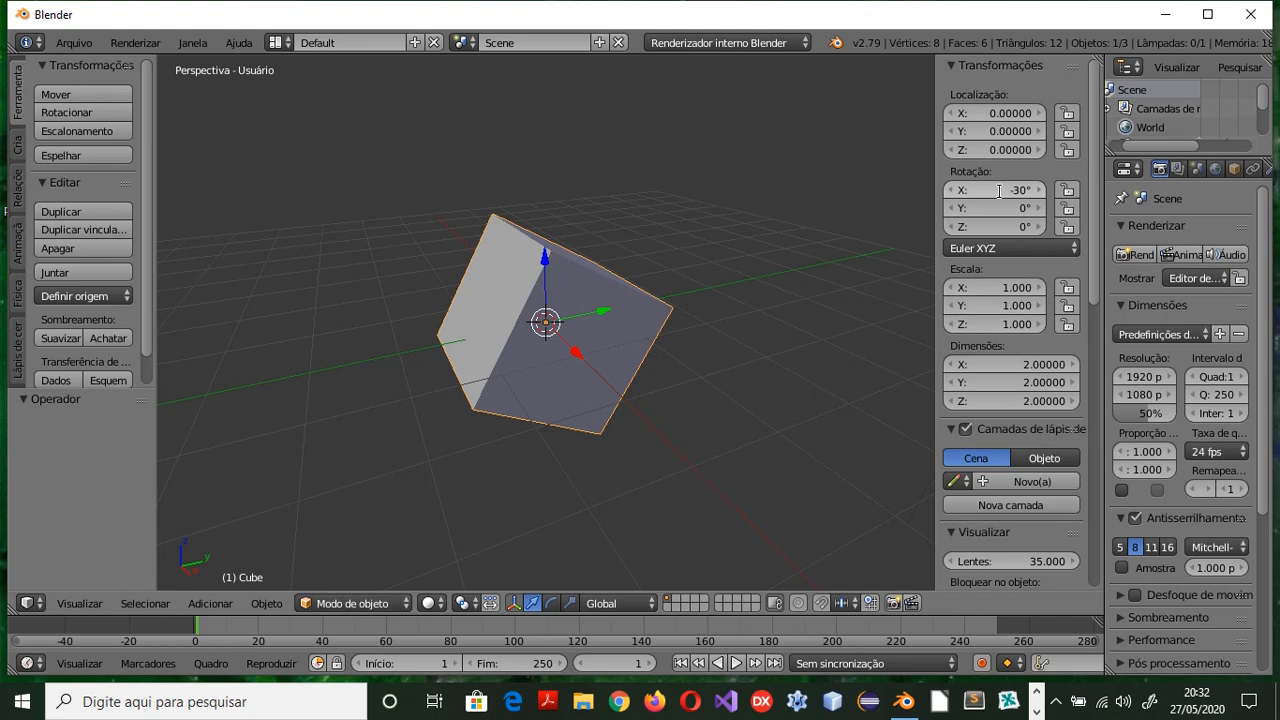
key(ctrl+z)
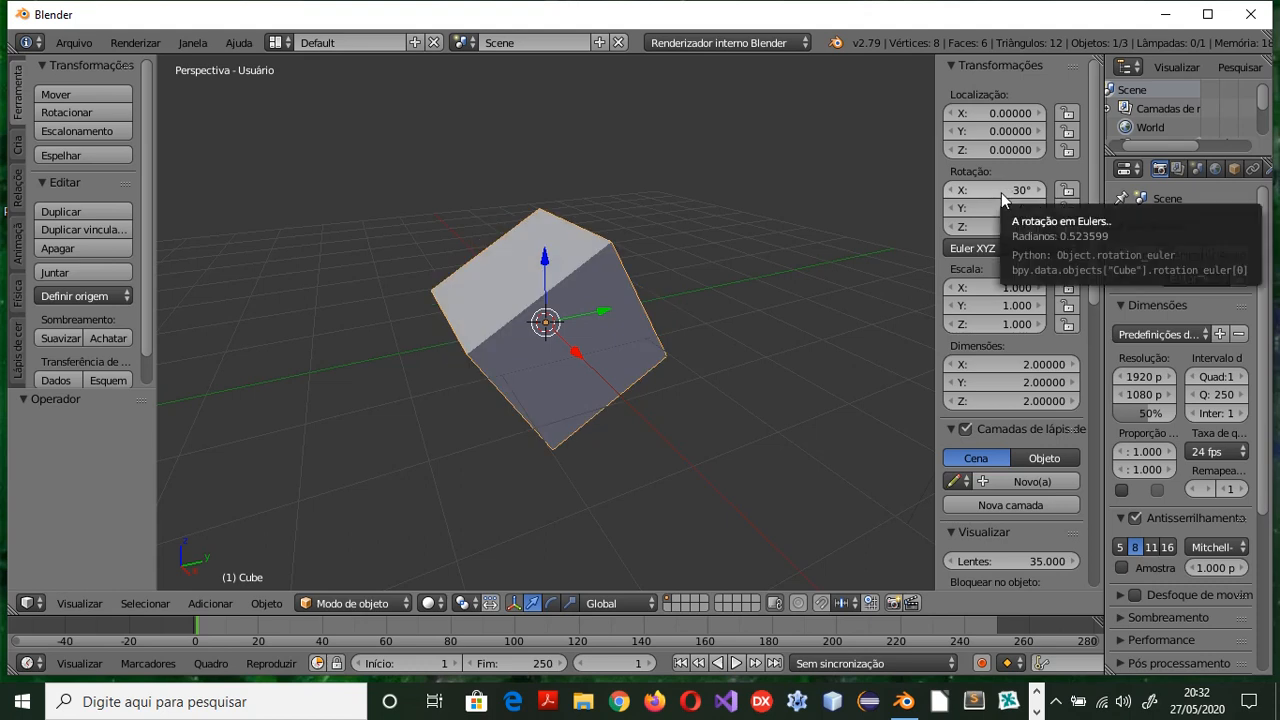
key(ctrl+z)
Compare Y rotations of 30° and -30° on the cube, undoing each rotation
click(986, 208)
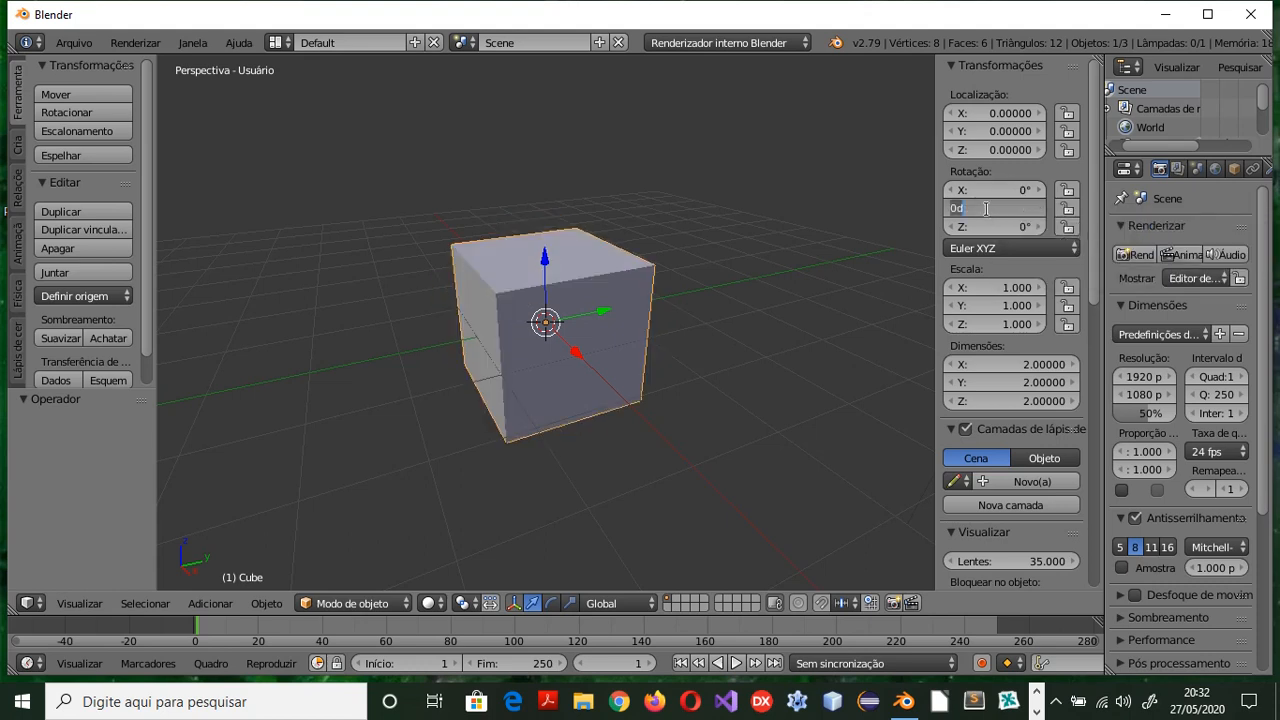
text(30)
key(Return)
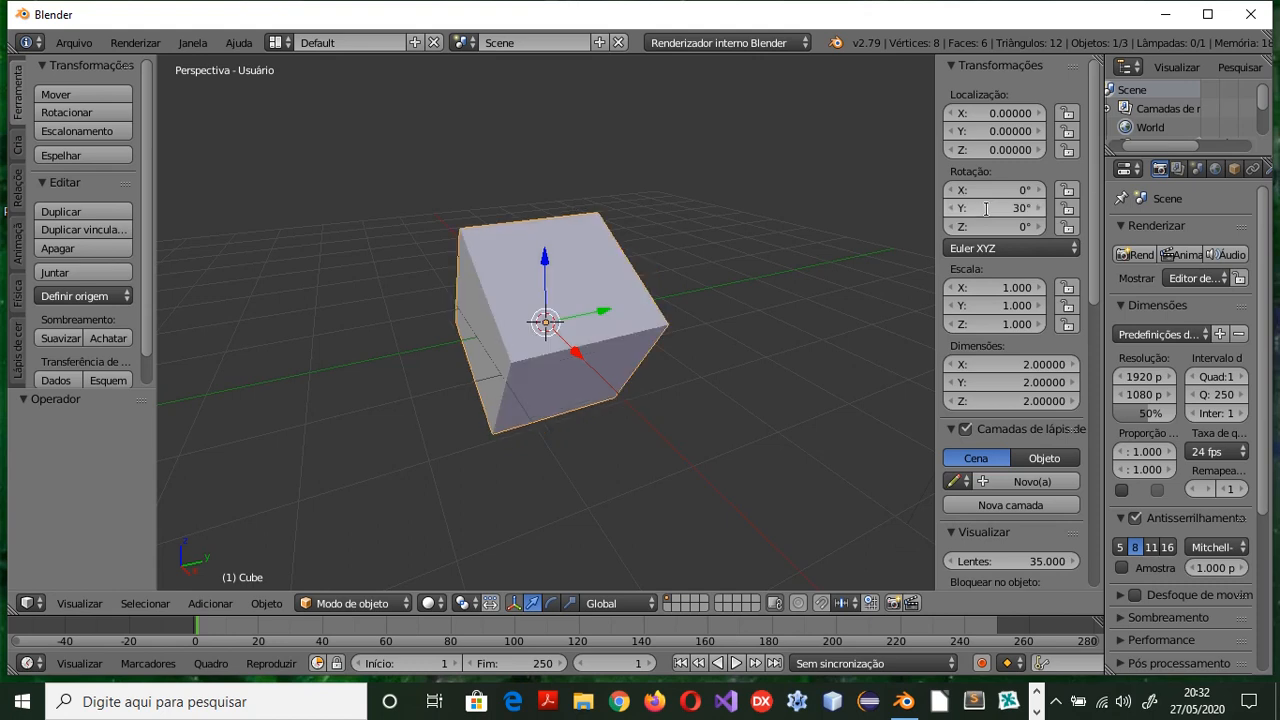
key(ctrl+z)
click(988, 209)
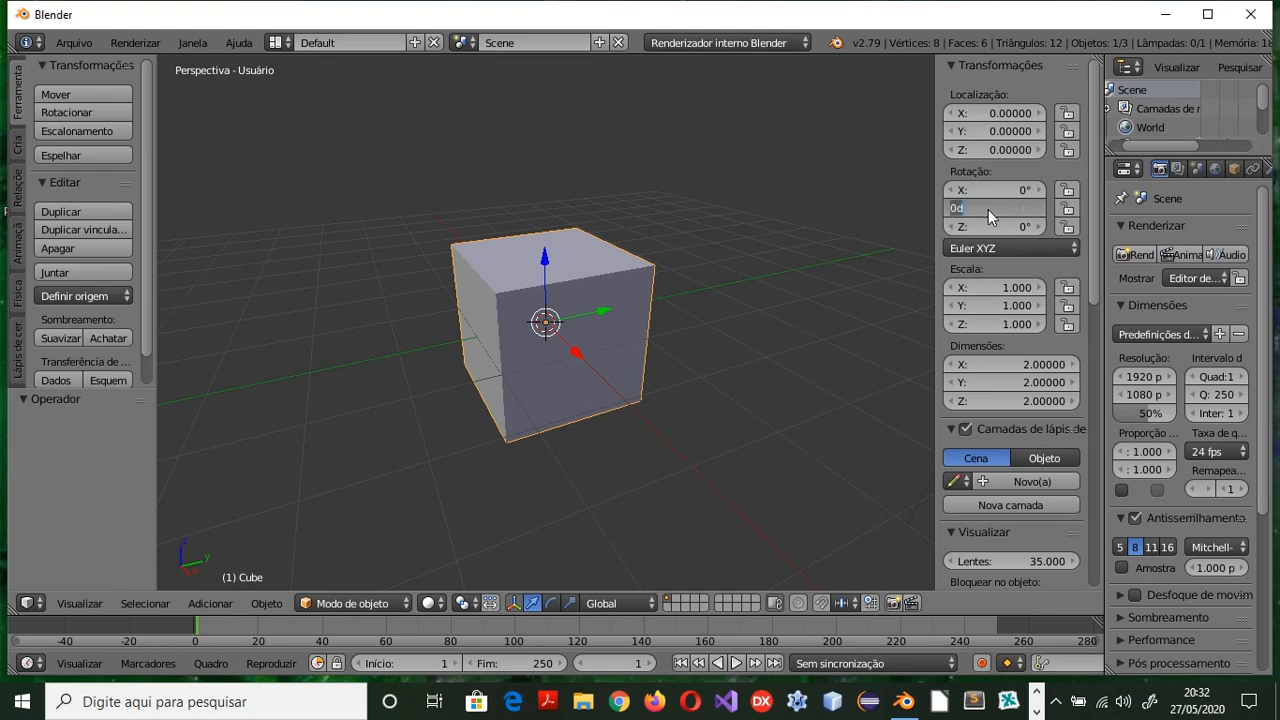
text(-30)
key(Return)
key(ctrl+z)
Compare Z rotations of 30° and -30° on the cube, undoing each rotation
click(1010, 229)
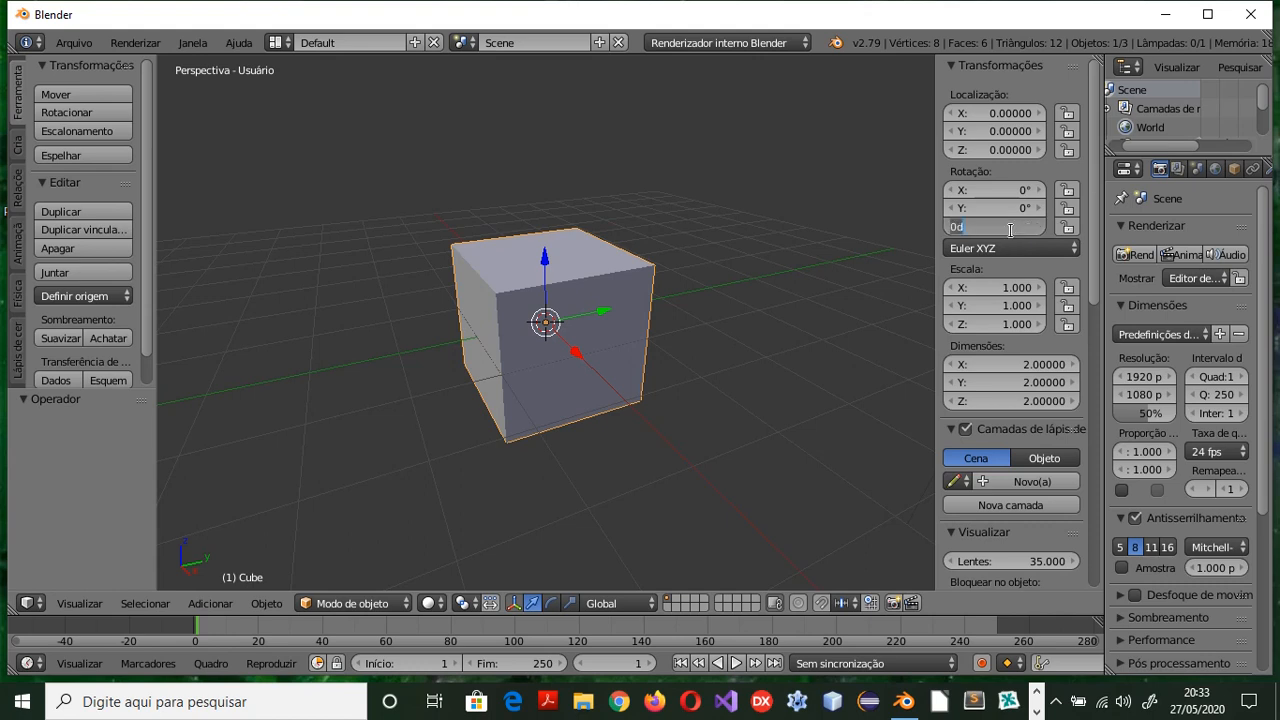
text(30)
key(Return)
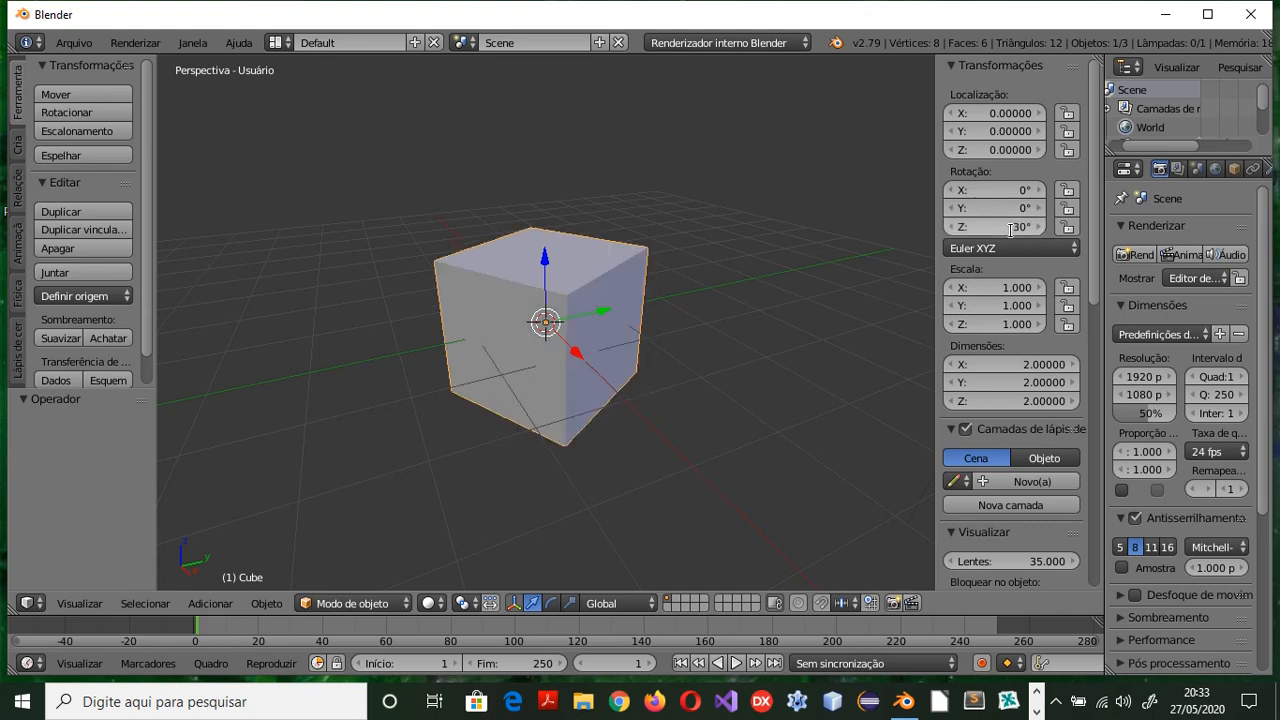
key(ctrl+z)
click(1012, 231)
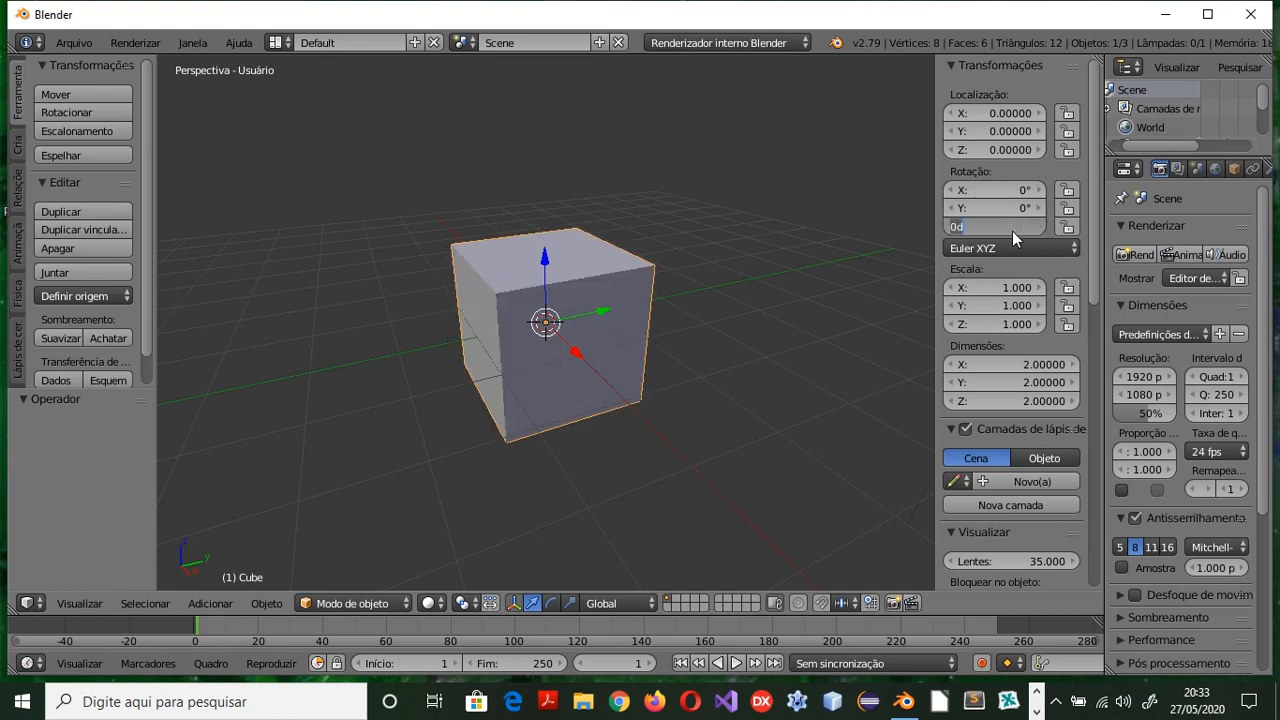
text(30)
key(Return)
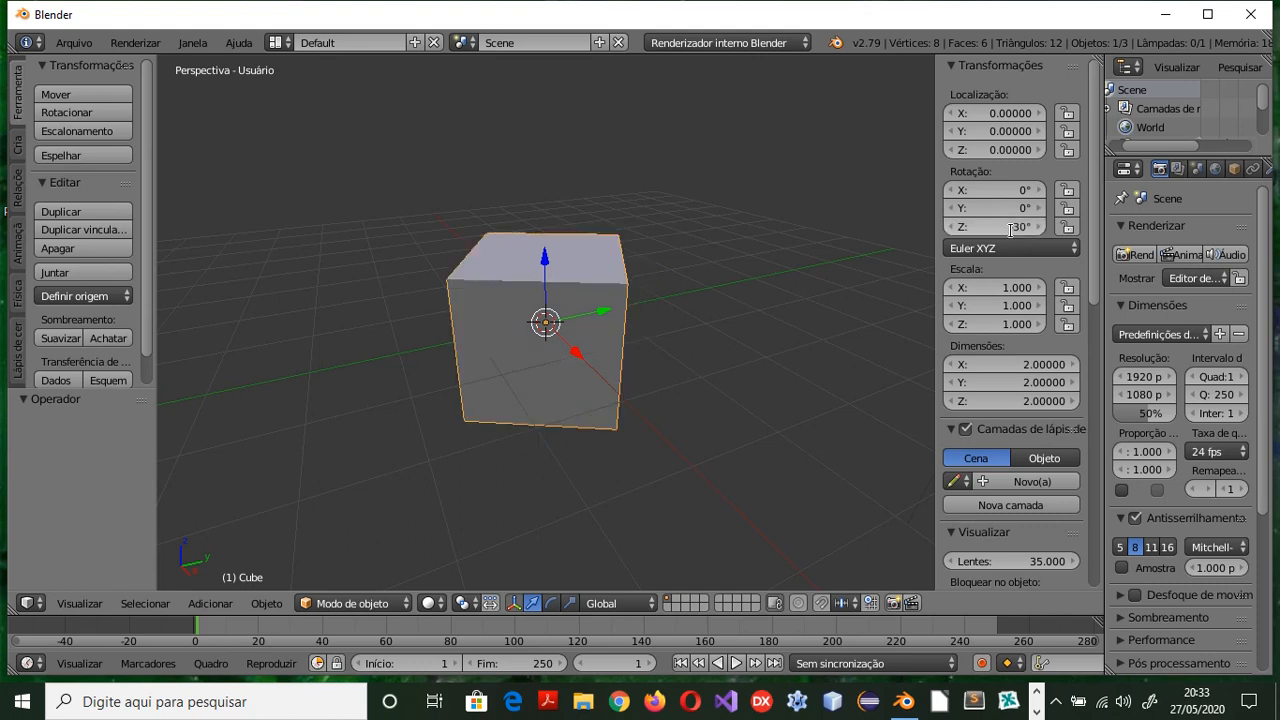
key(ctrl+z)
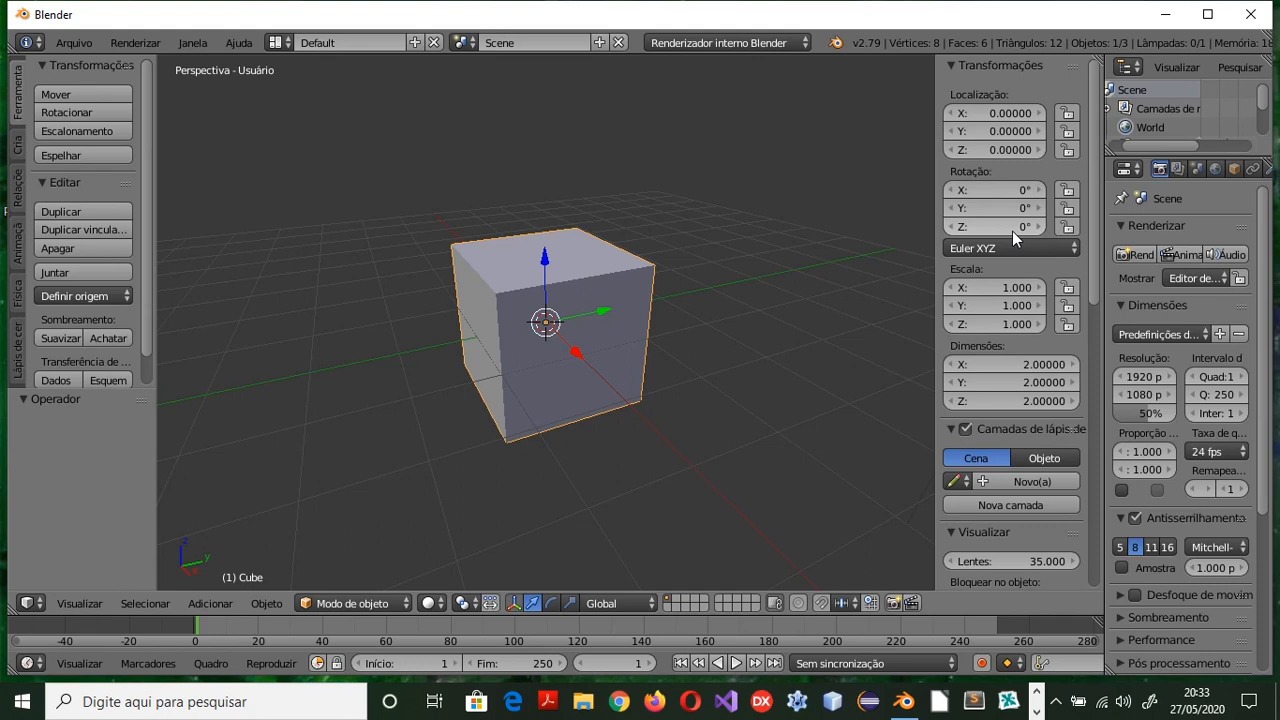
Scale the cube to 2 in X and 0.5 in Y and Z, and clear the scale
click(994, 288)
text(2)
key(Return)
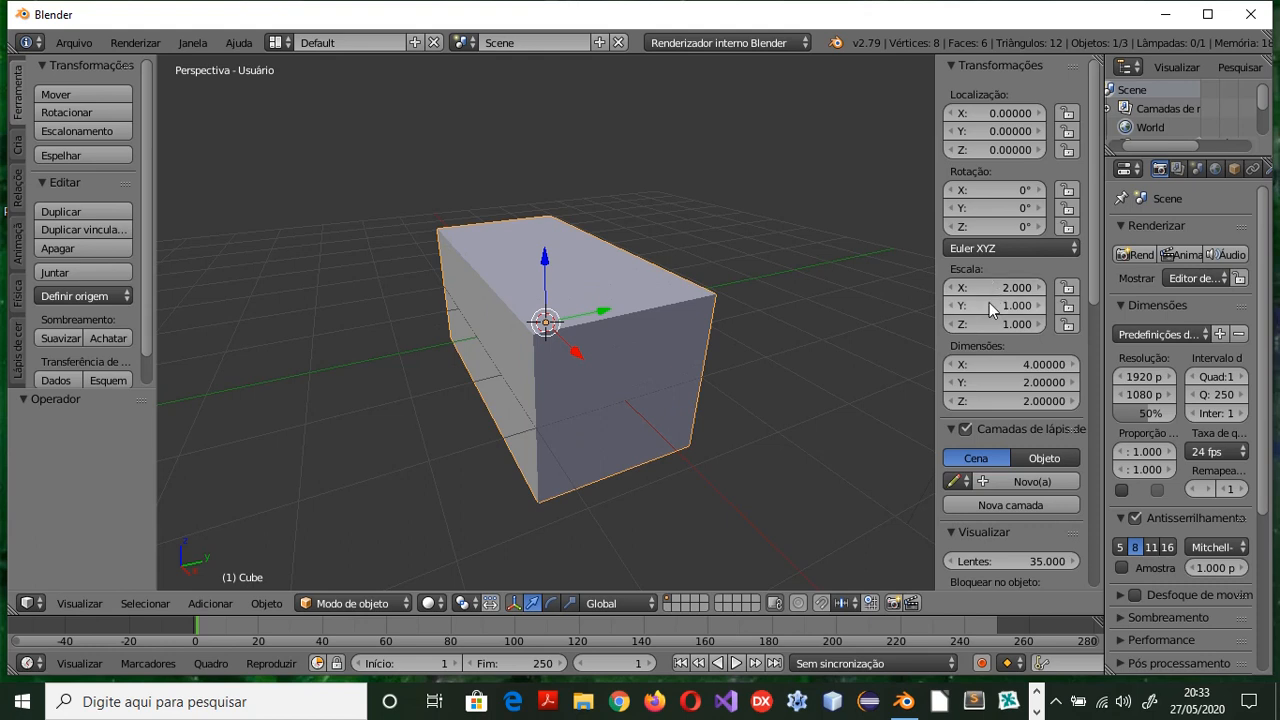
click(986, 302)
text(0.5)
key(Return)
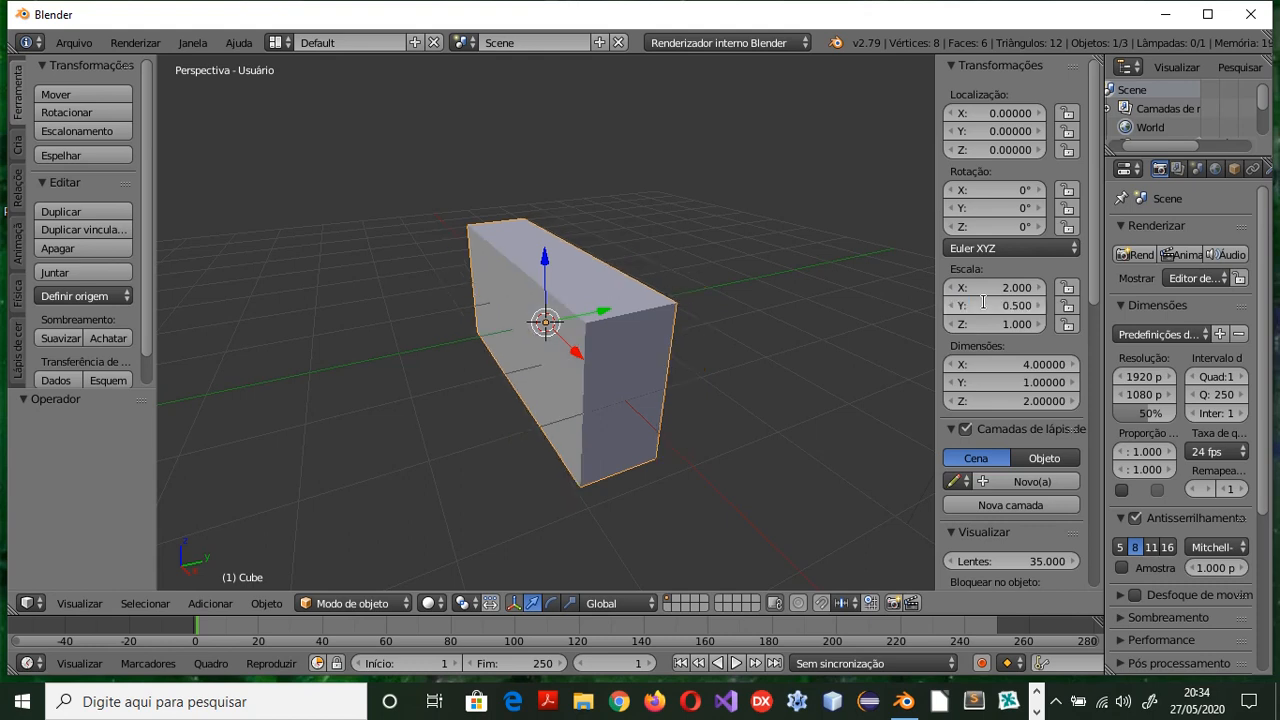
click(985, 324)
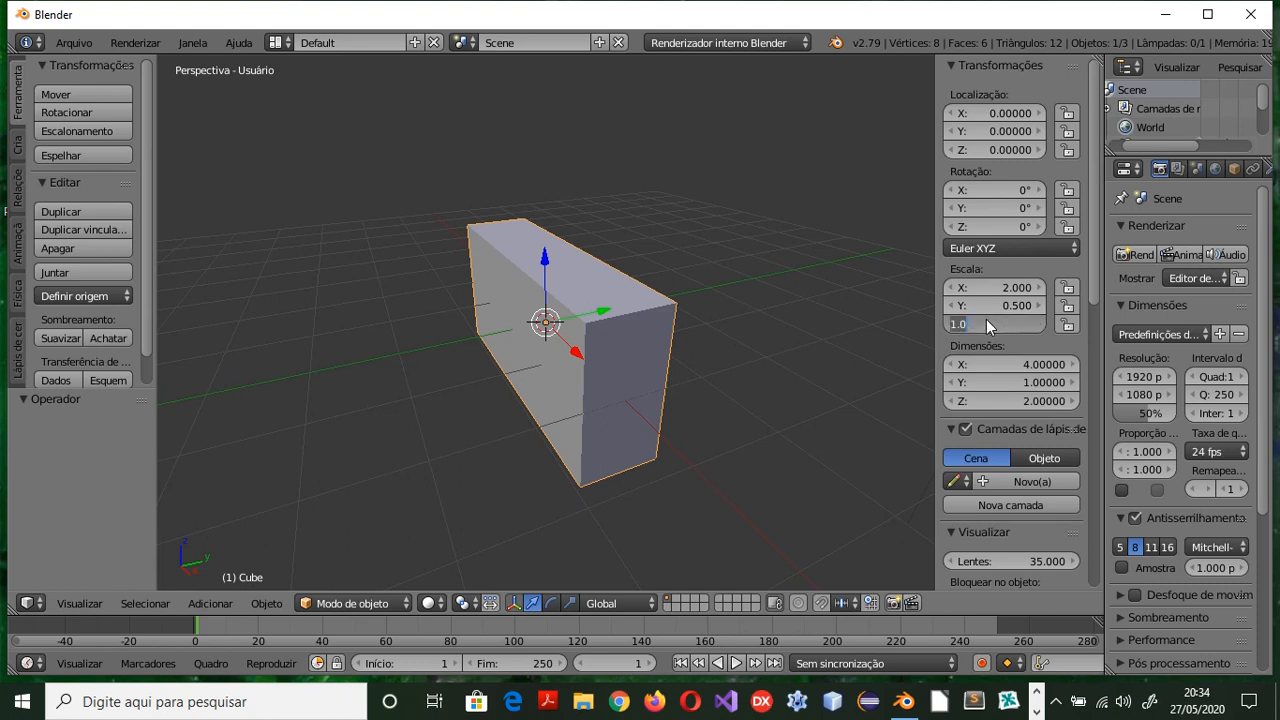
text(0.5)
key(Return)
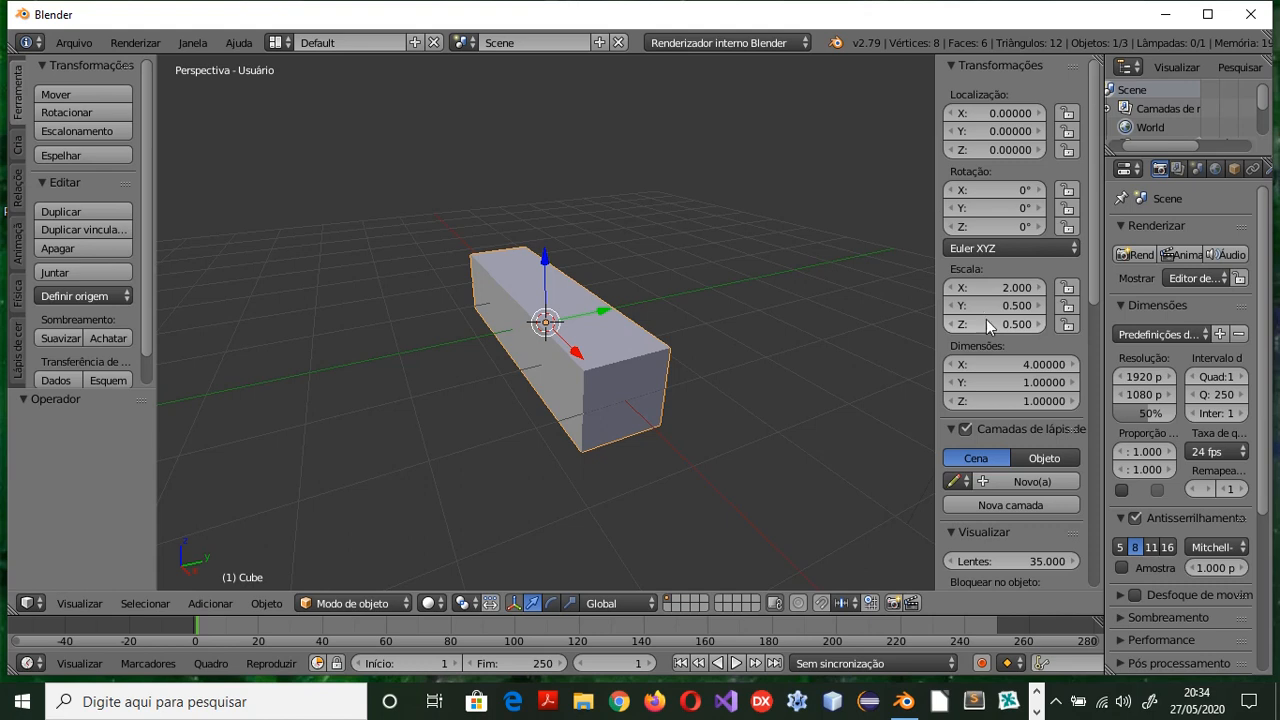
key(alt+s)
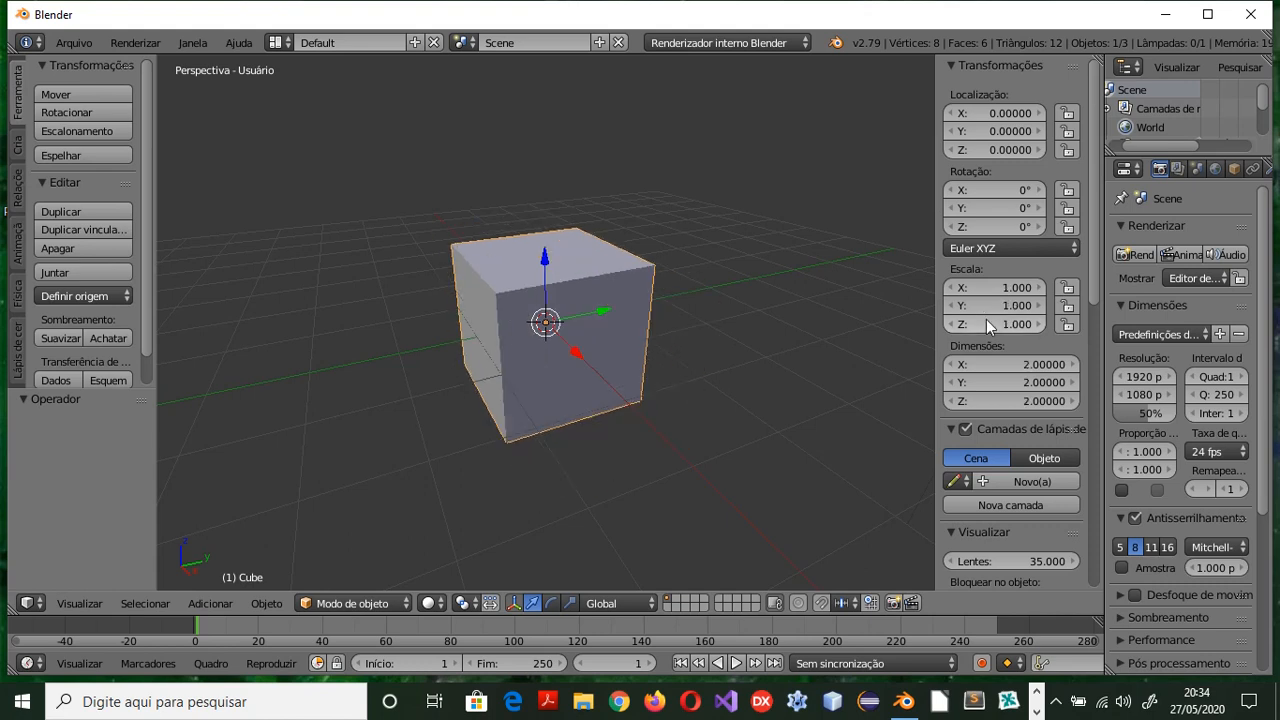
Scale the cube to 5 in Y, and set its Y scale back to 1
click(1022, 287)
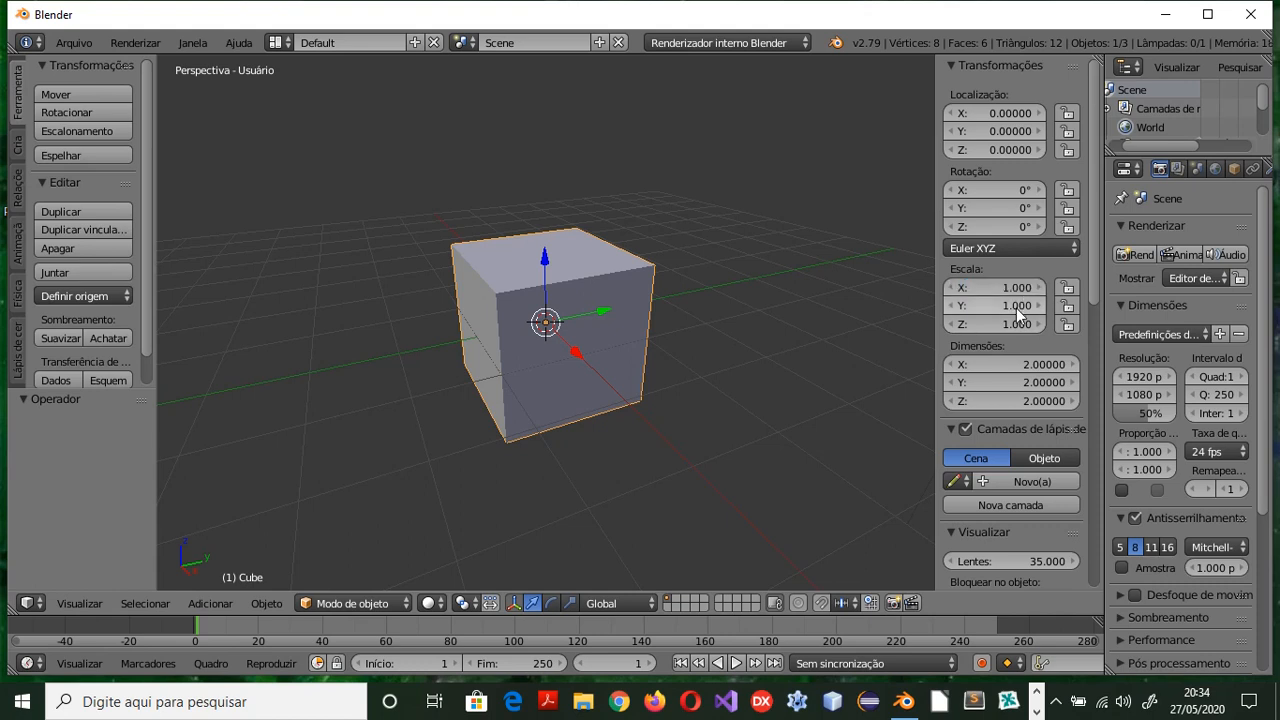
click(1016, 308)
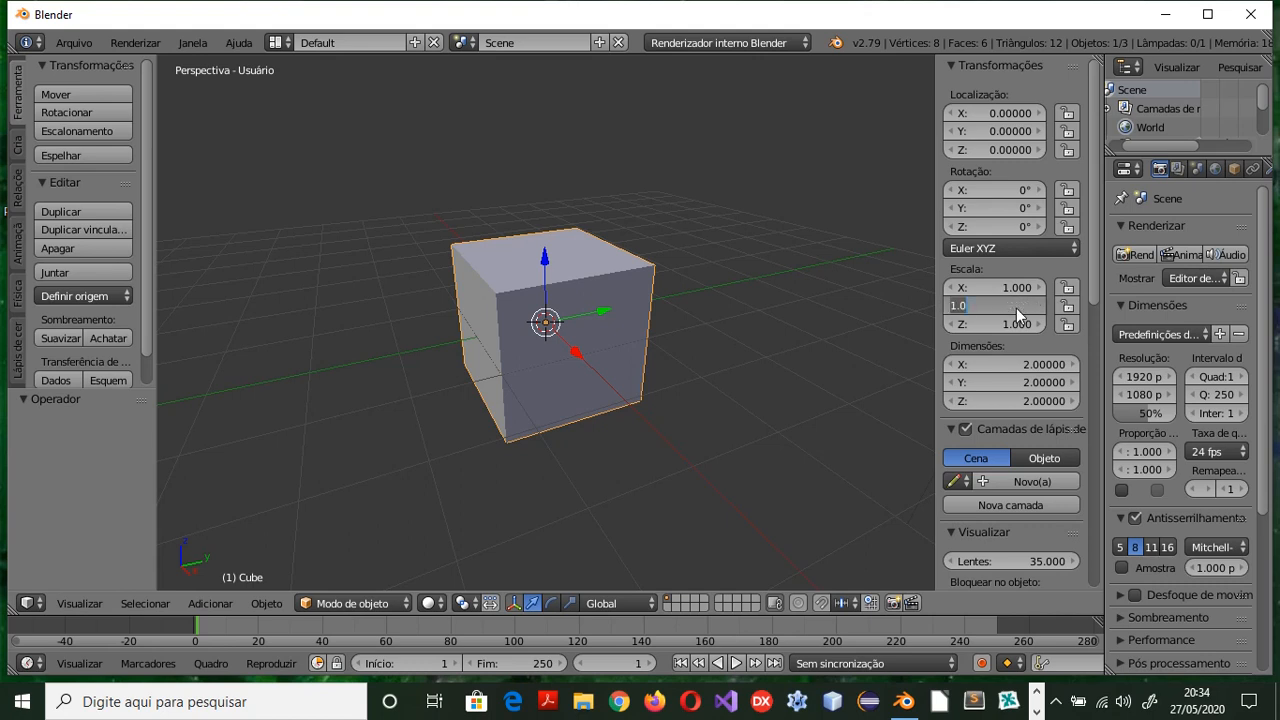
text(5)
key(Return)
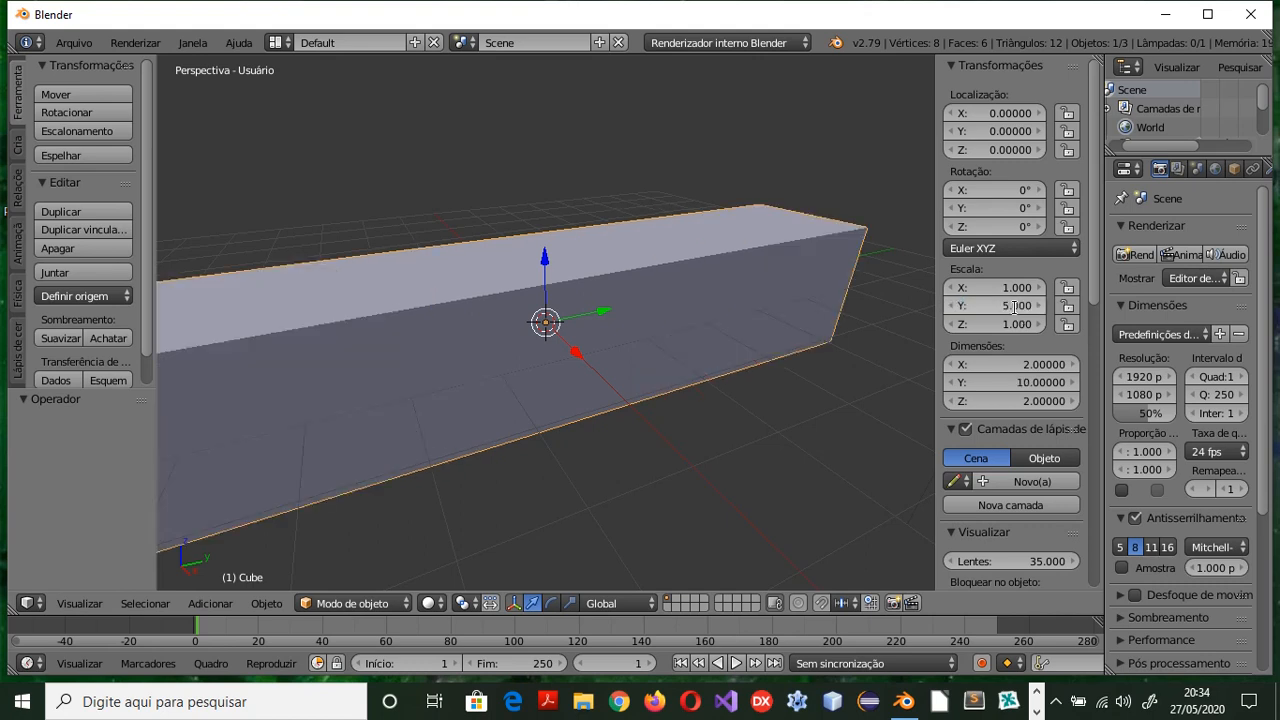
click(1005, 323)
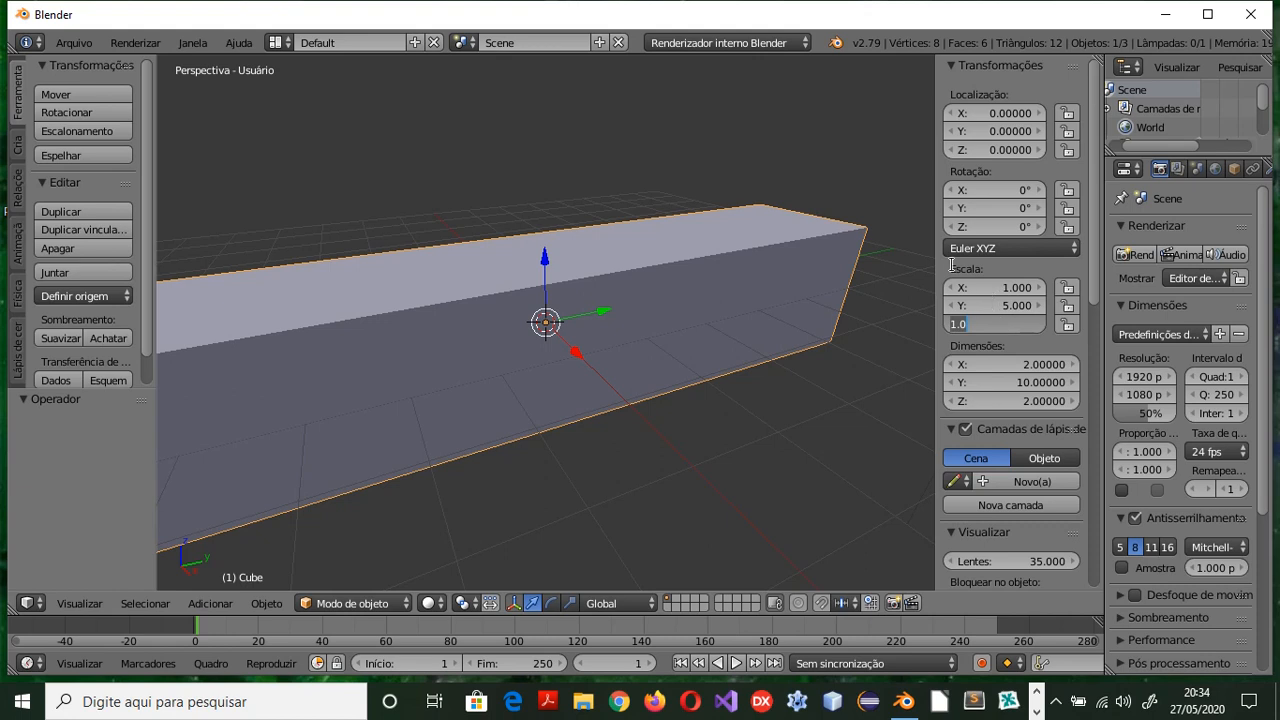
click(626, 180)
scroll(627, 183, down, 4)
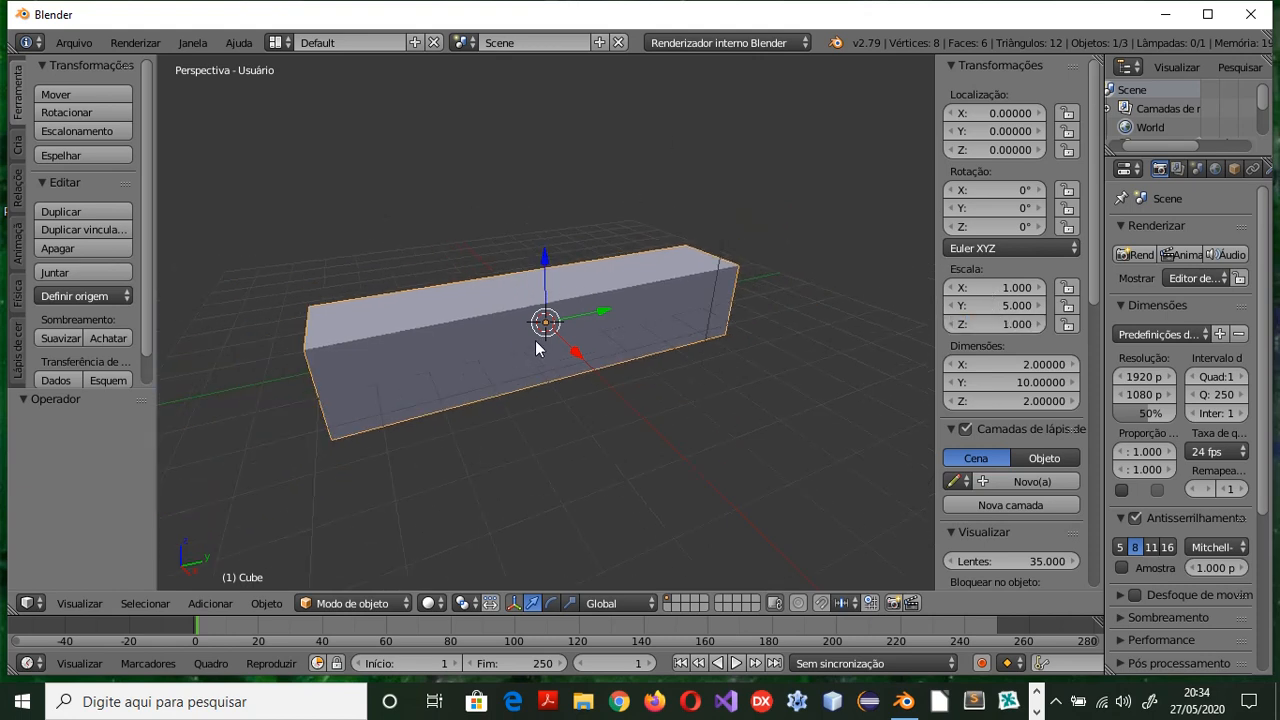
click(1000, 306)
text(1)
key(Return)
Scale the cube to 5 in Z, and set its Z scale back to 1
click(1015, 324)
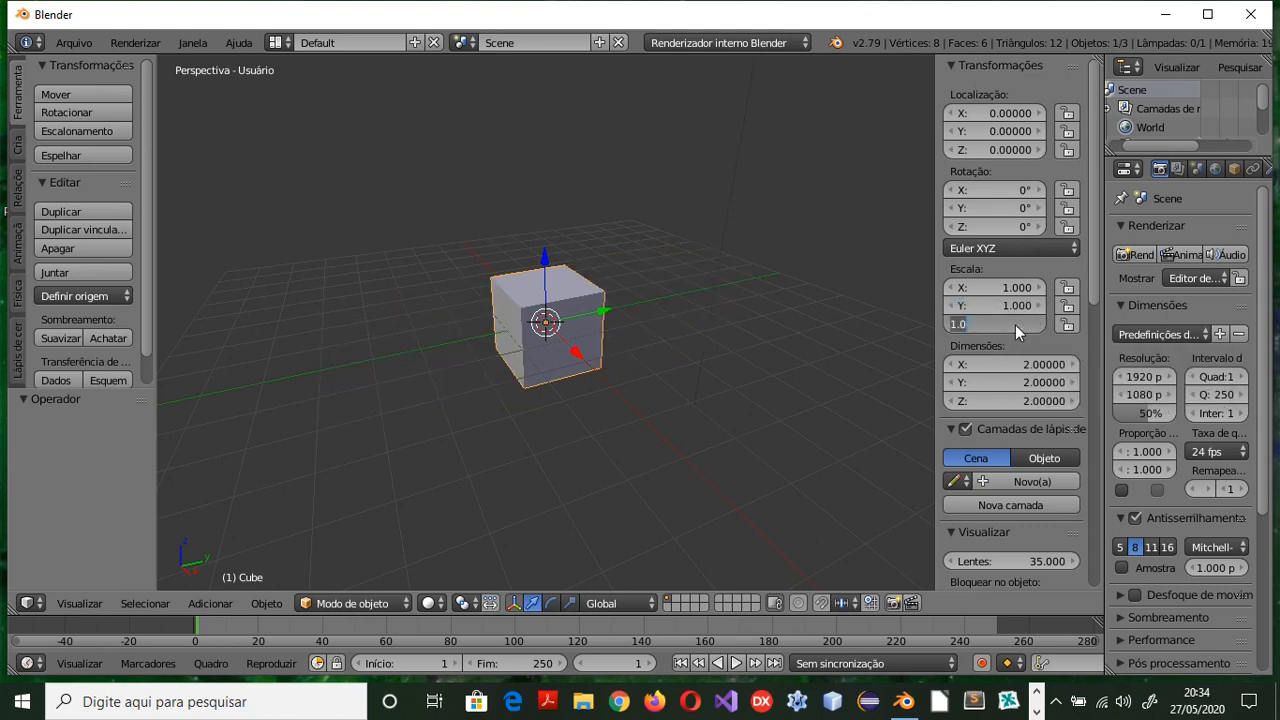
text(5)
key(Return)
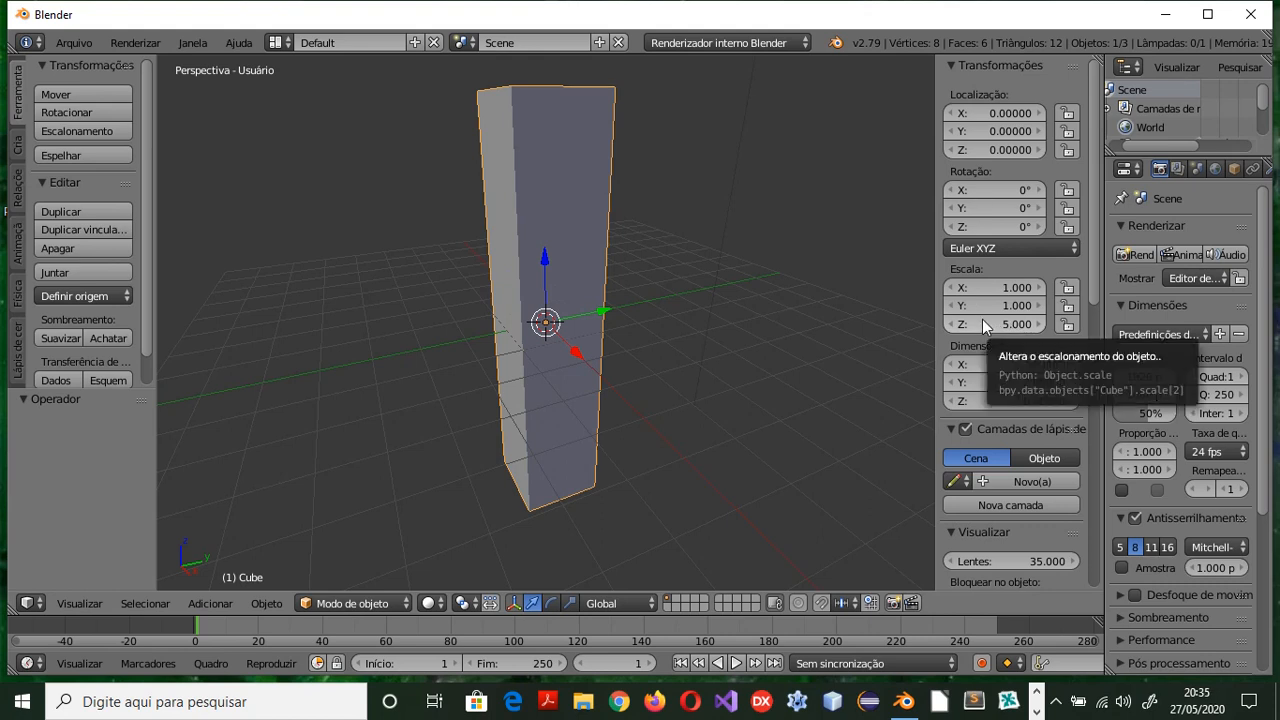
click(983, 324)
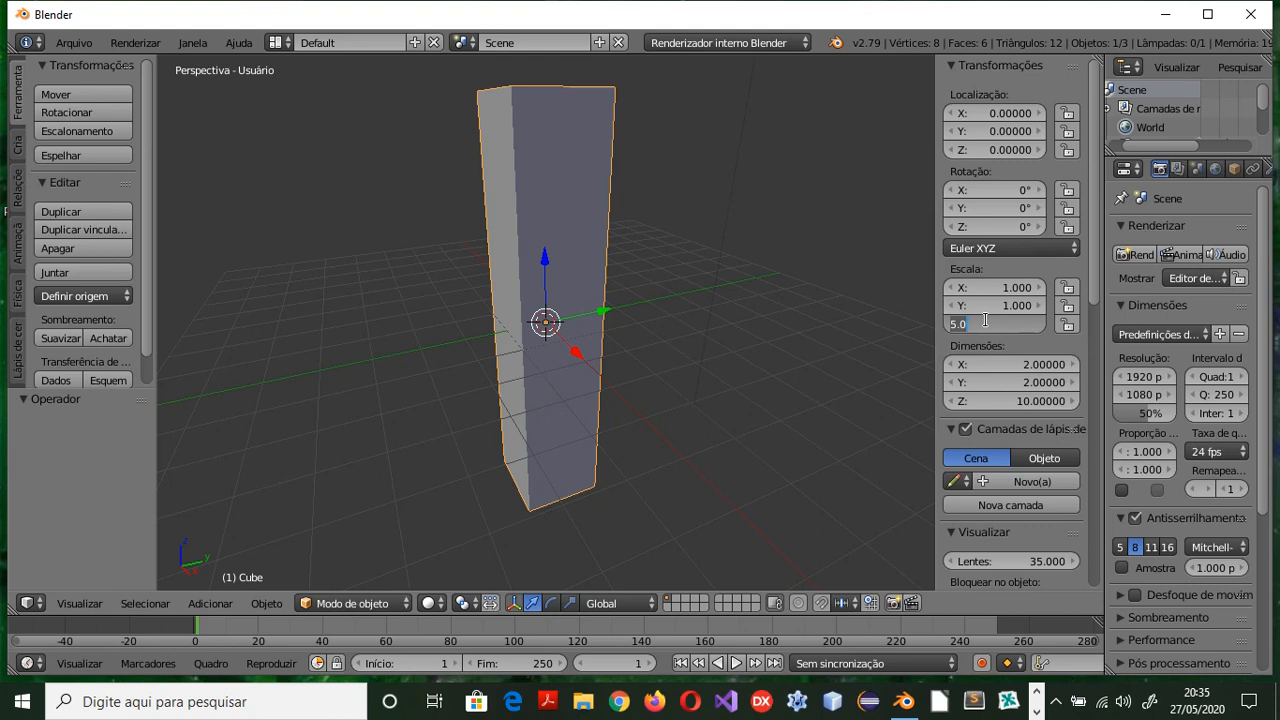
text(1)
key(Return)
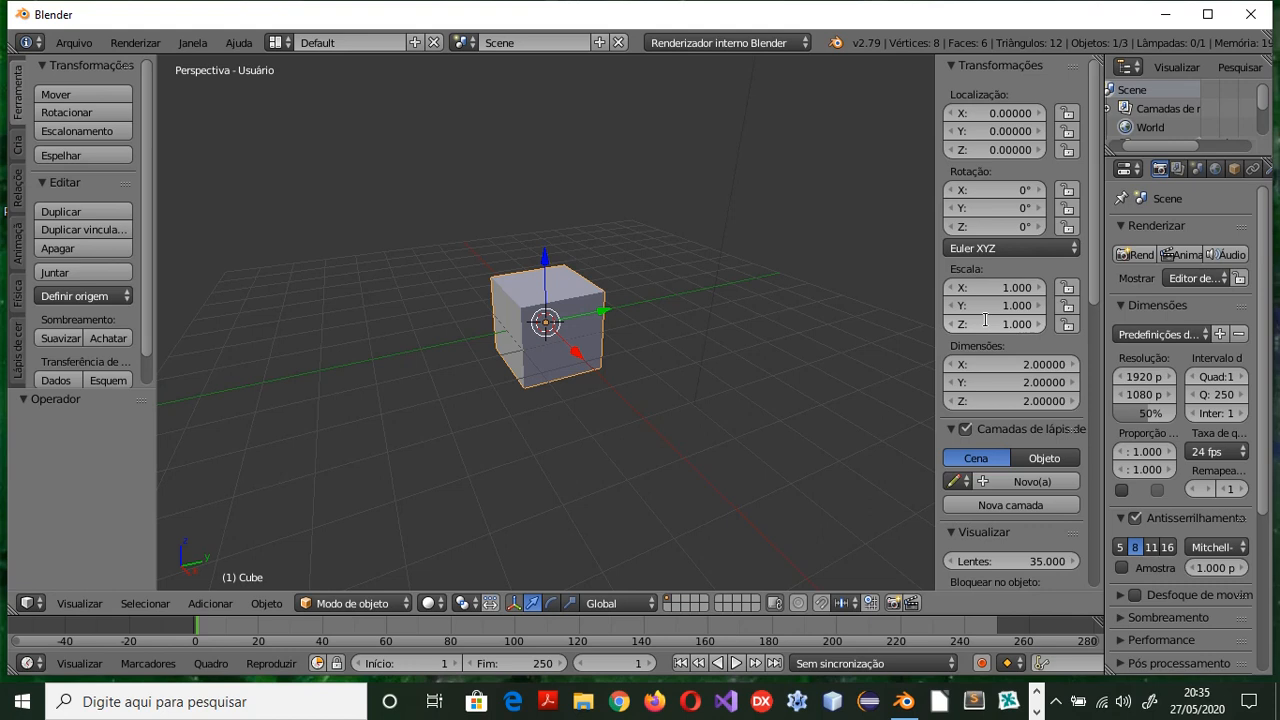
Scale the cube to 2 in X, Y and Z, and undo all three scale changes
click(1017, 282)
text(2)
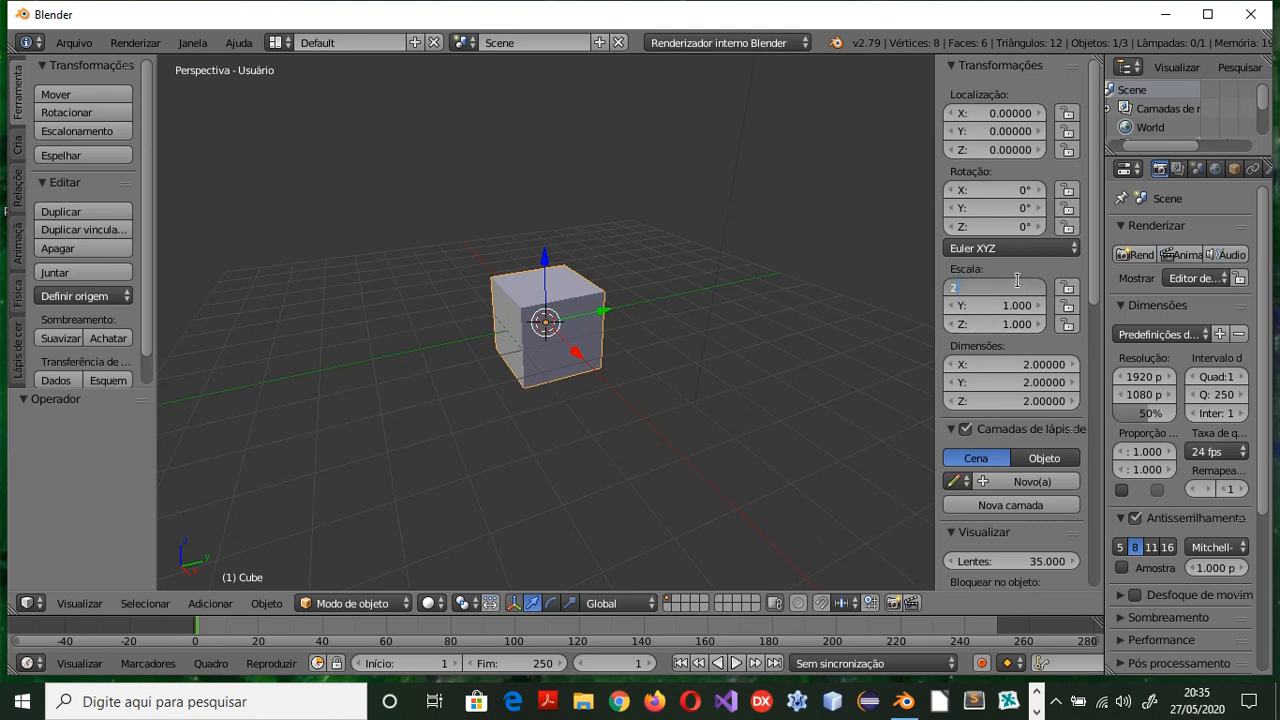
key(Return)
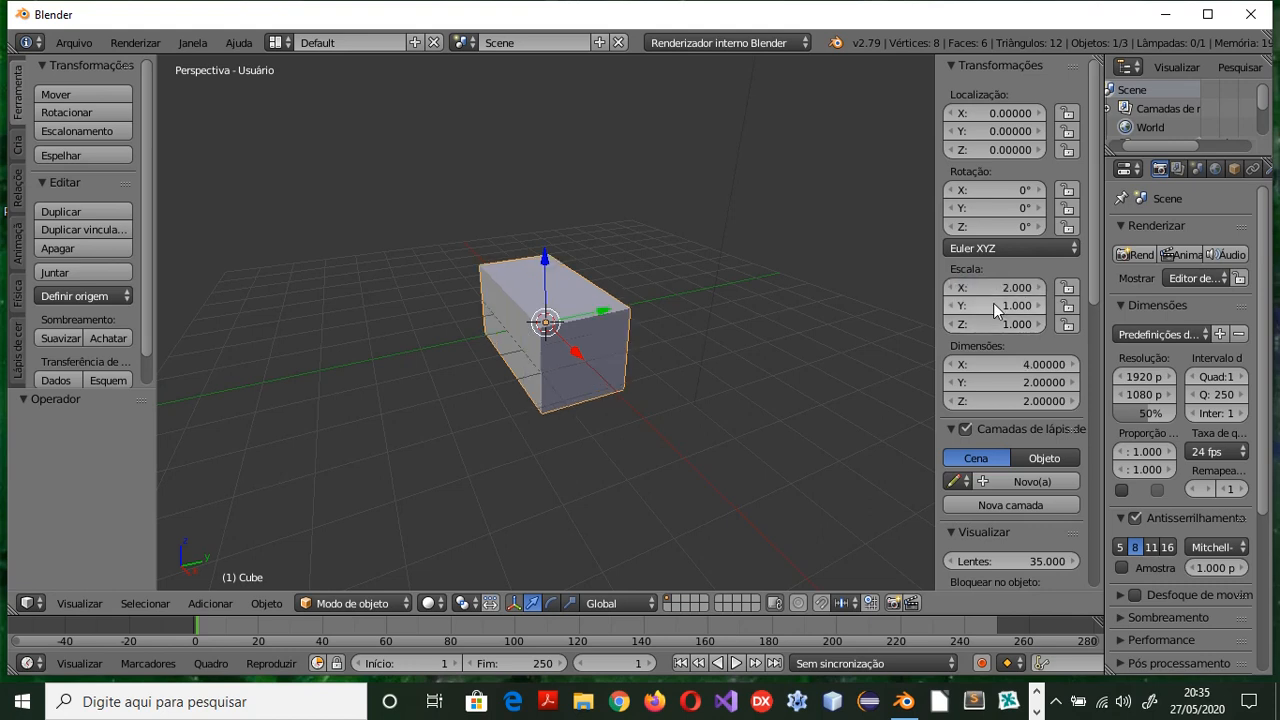
click(990, 304)
text(2)
key(Return)
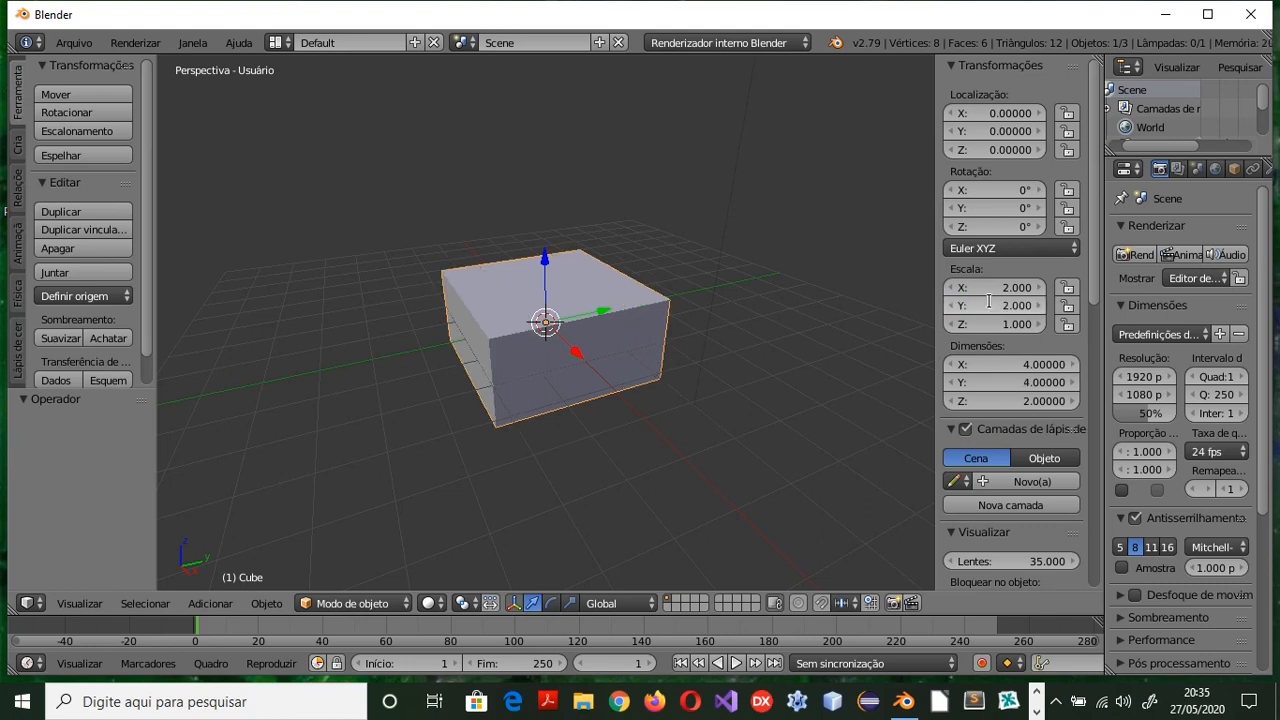
click(990, 318)
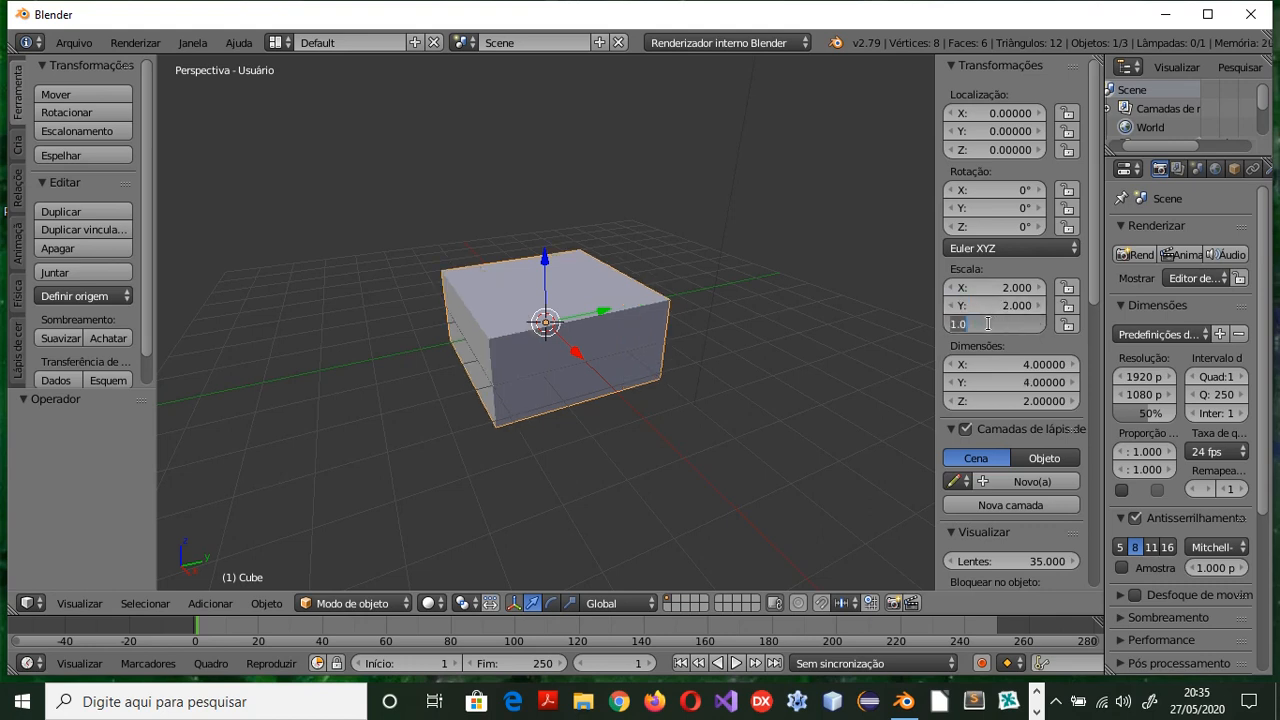
text(2)
key(Return)
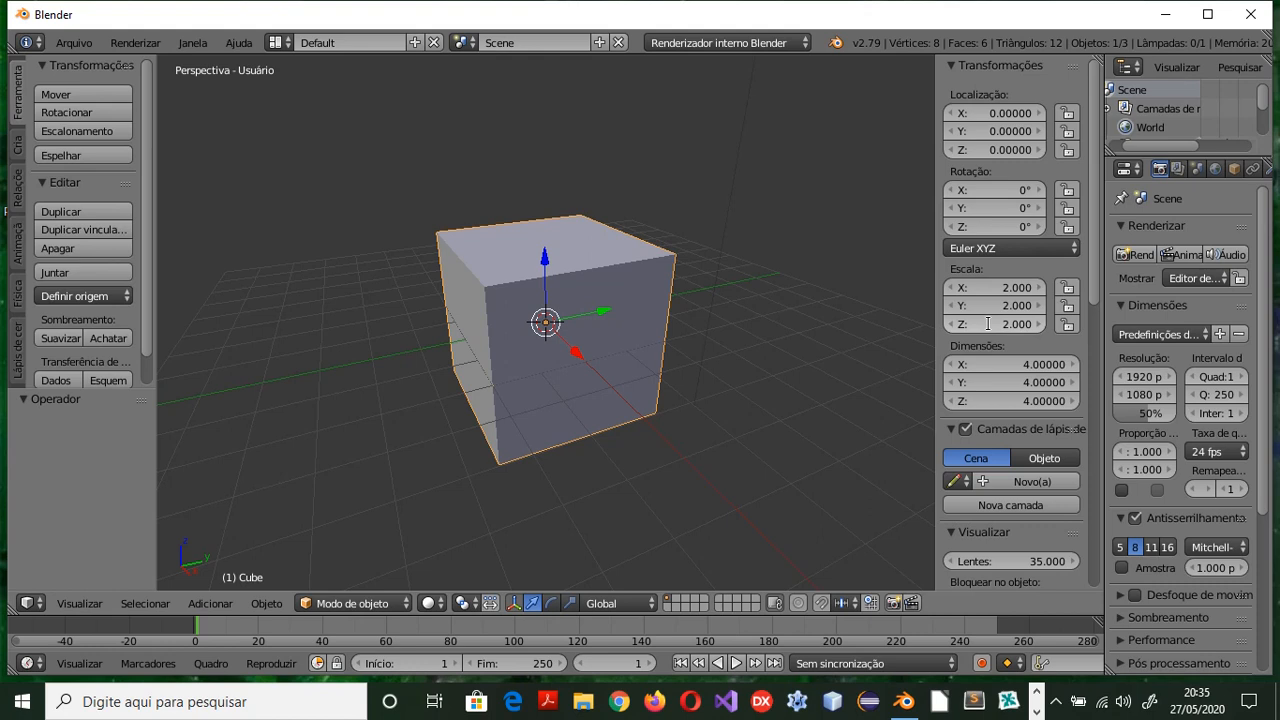
key(ctrl+z)
key(ctrl+z)
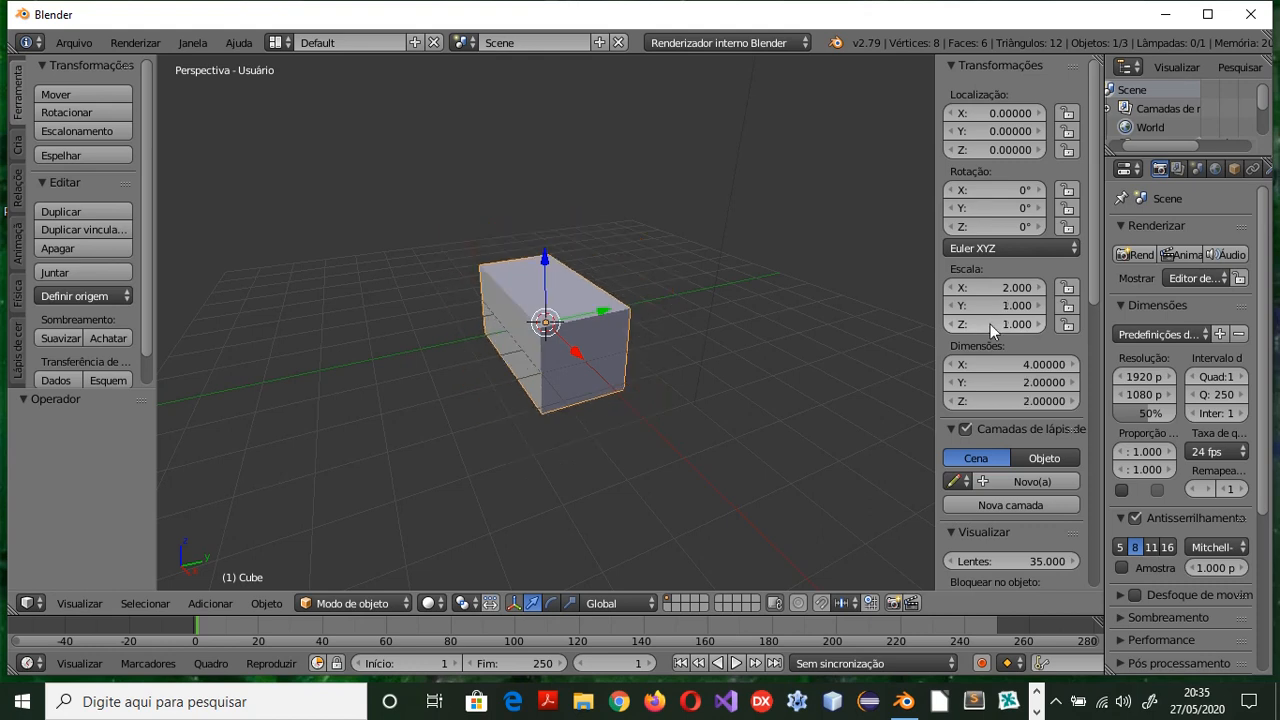
key(ctrl+z)
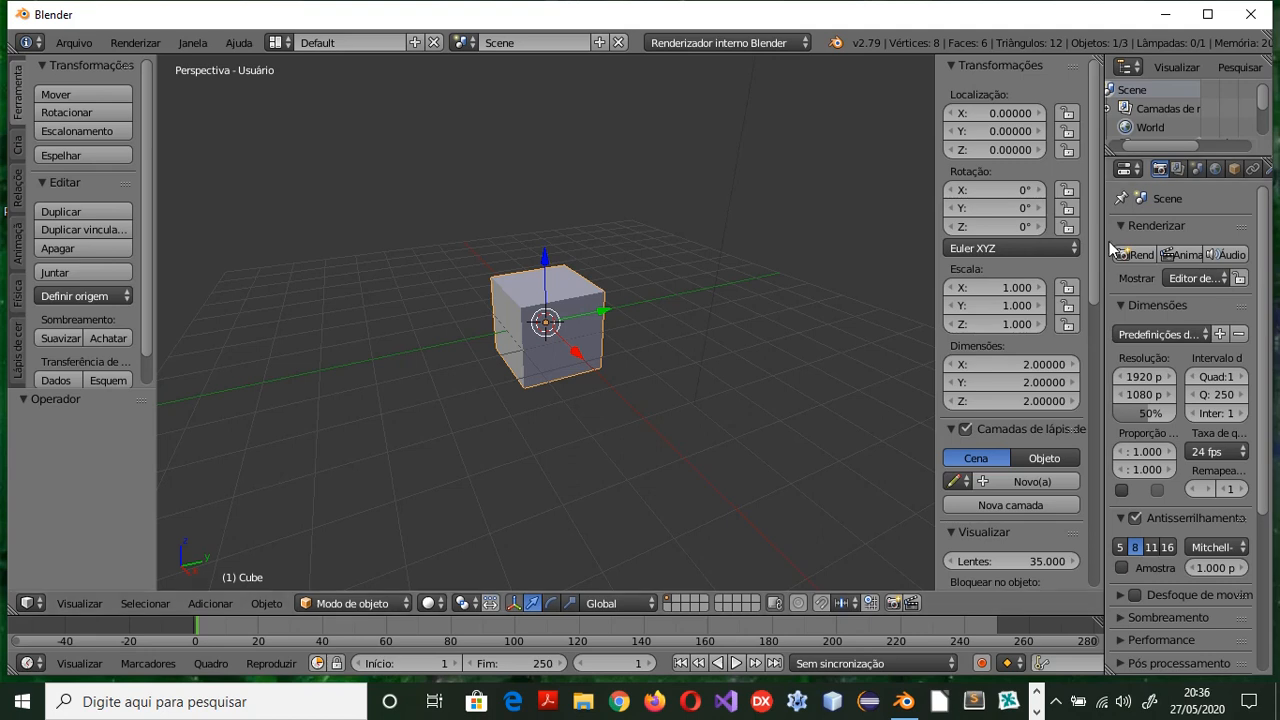
Enlarge the scene object list and rename the default cube as cubo1
drag(1103, 241, 961, 241)
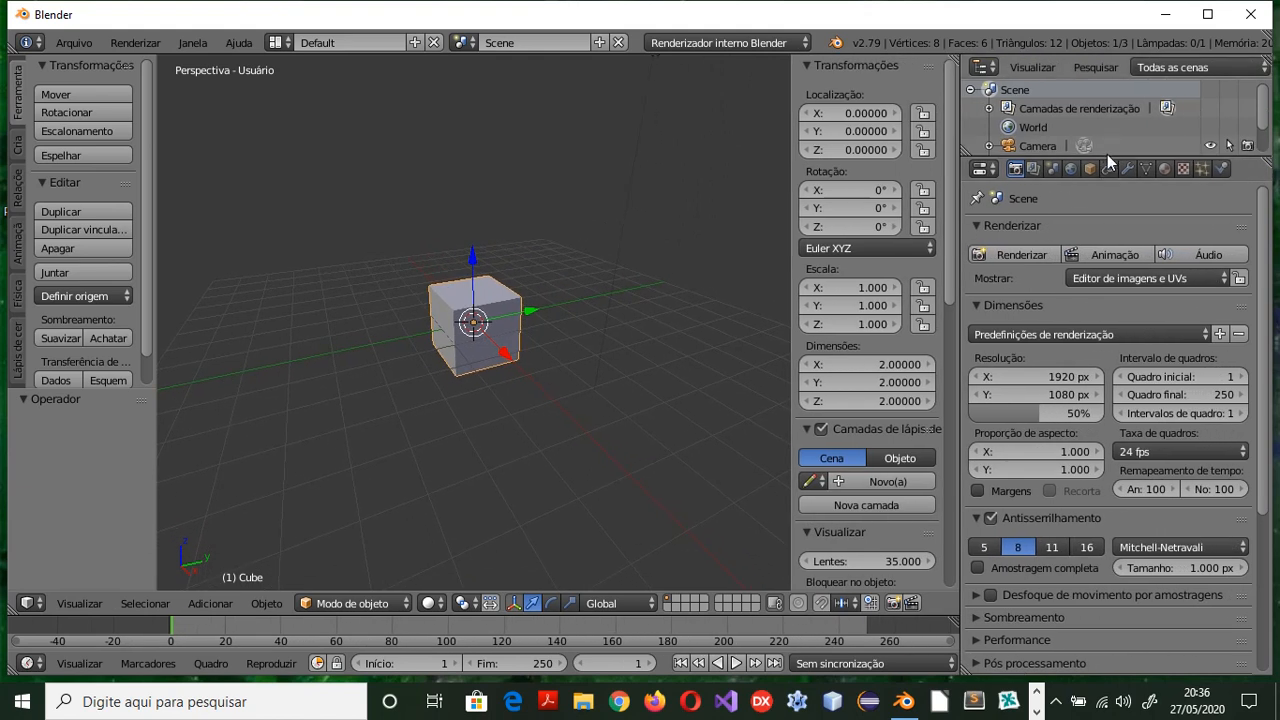
drag(1107, 154, 1097, 243)
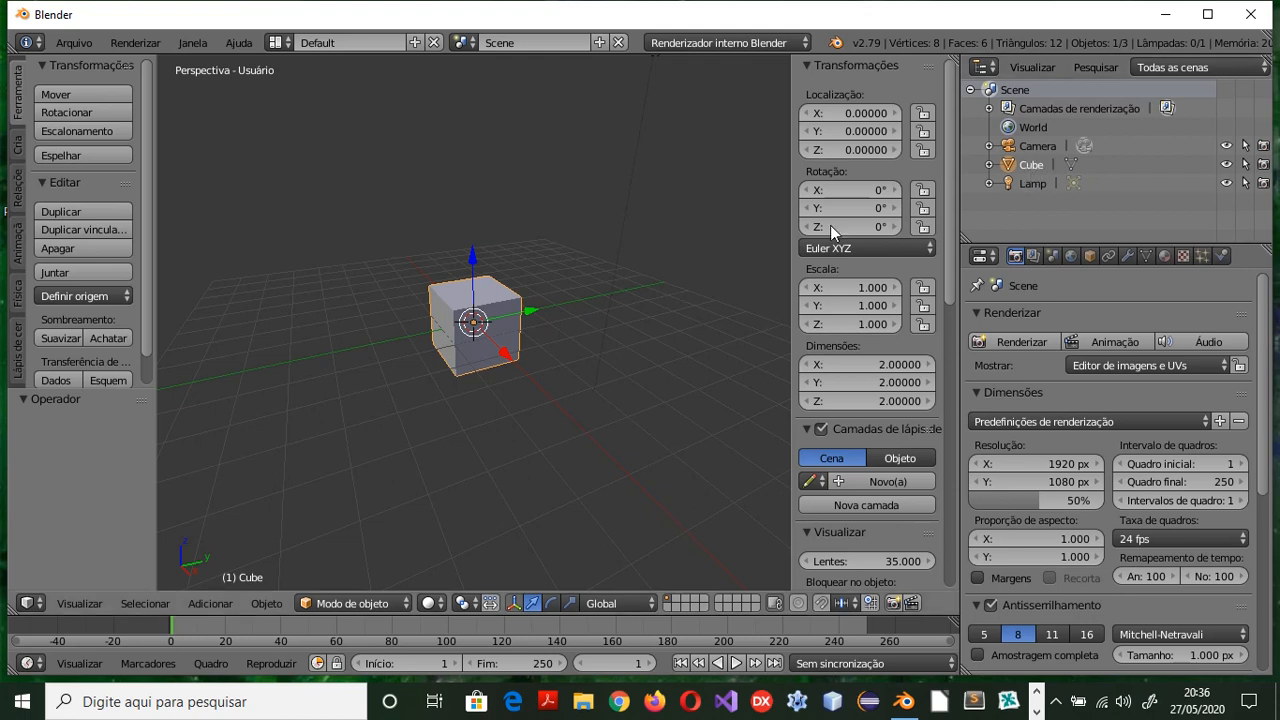
double_click(1032, 166)
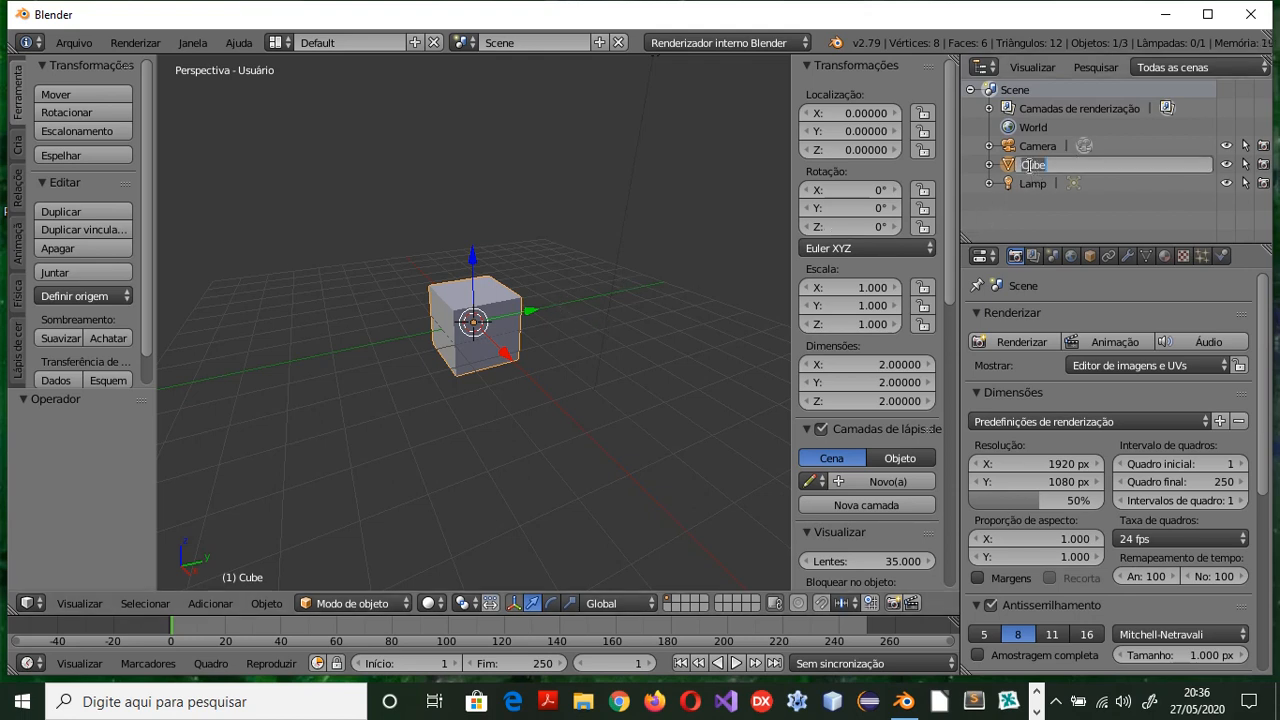
text(Cubo1)
click(1099, 201)
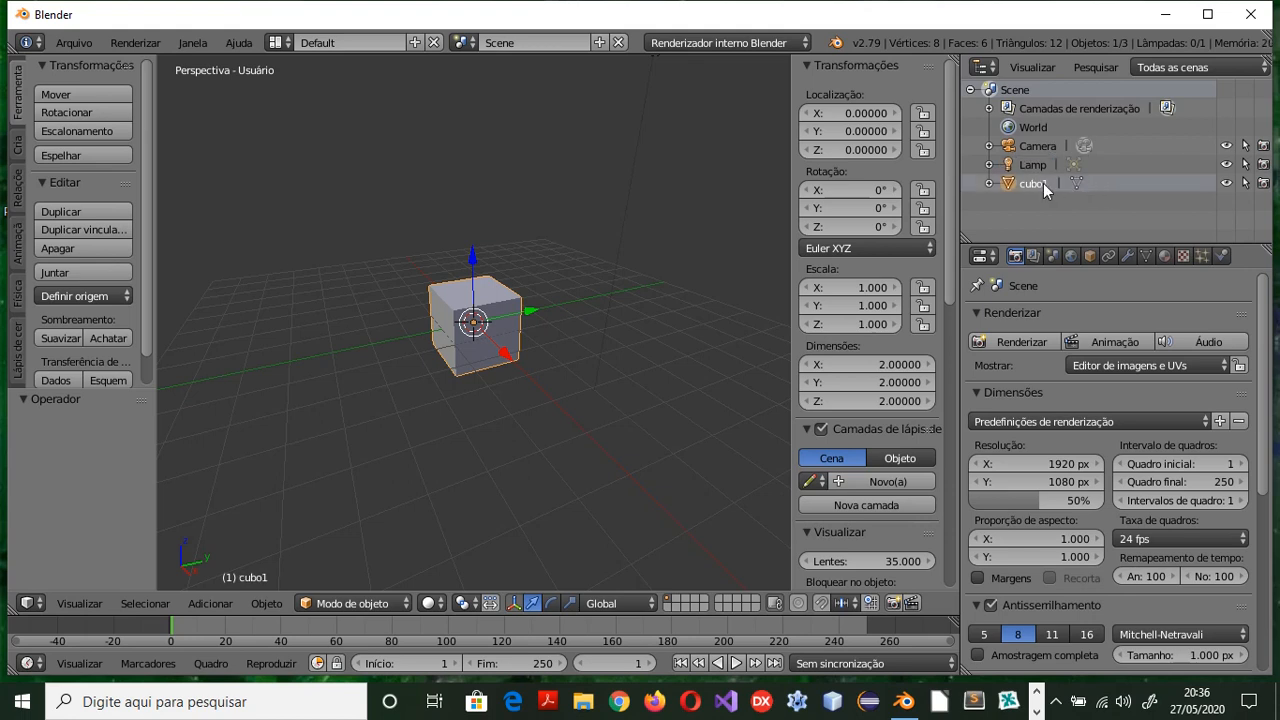
Hide and show cubo1 in the viewport through its visibility setting in the object list
click(1227, 185)
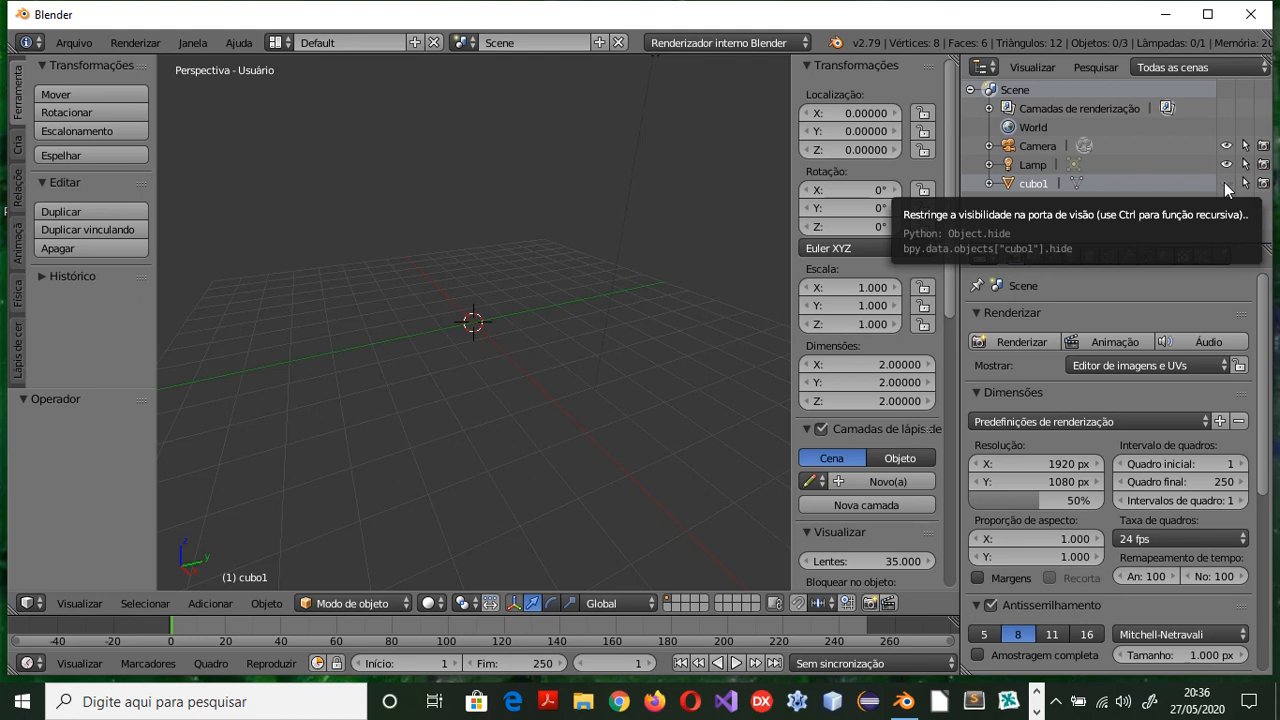
click(1224, 183)
click(1221, 181)
click(1224, 184)
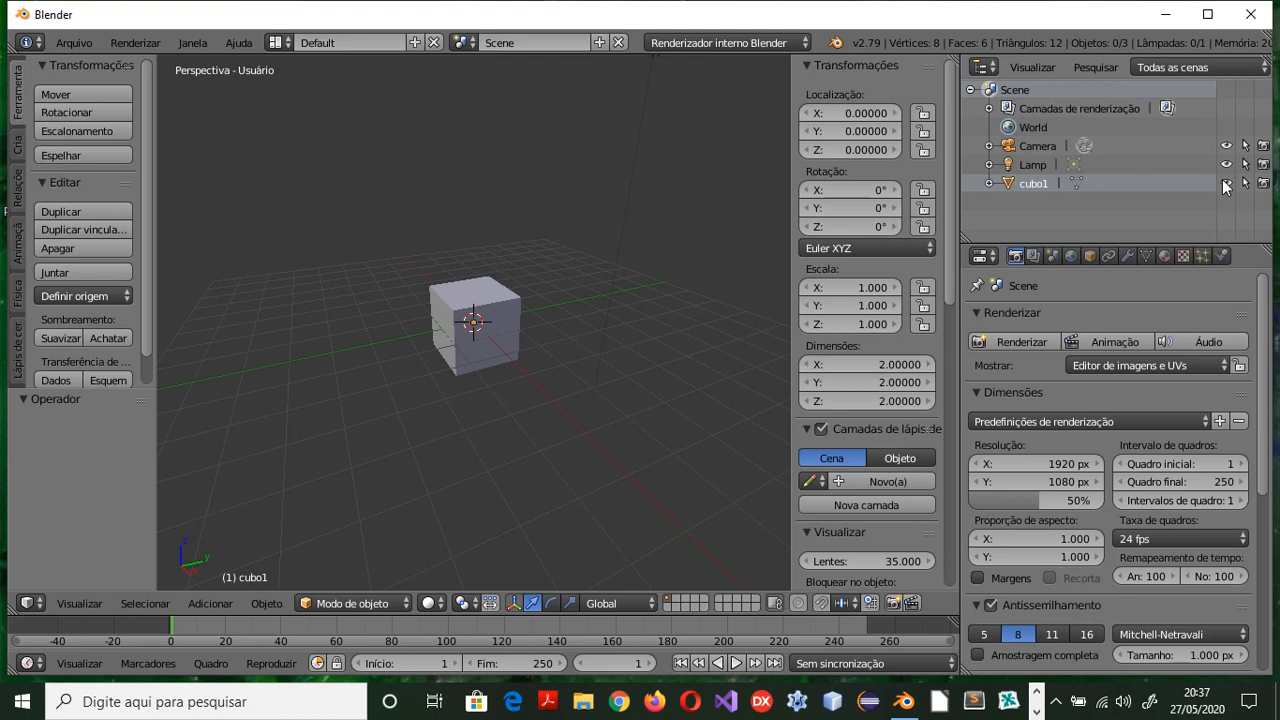
click(1227, 183)
click(1228, 183)
Select the lamp, camera and cubo1 in turn from the object list to compare their transform properties
click(1040, 166)
click(1044, 183)
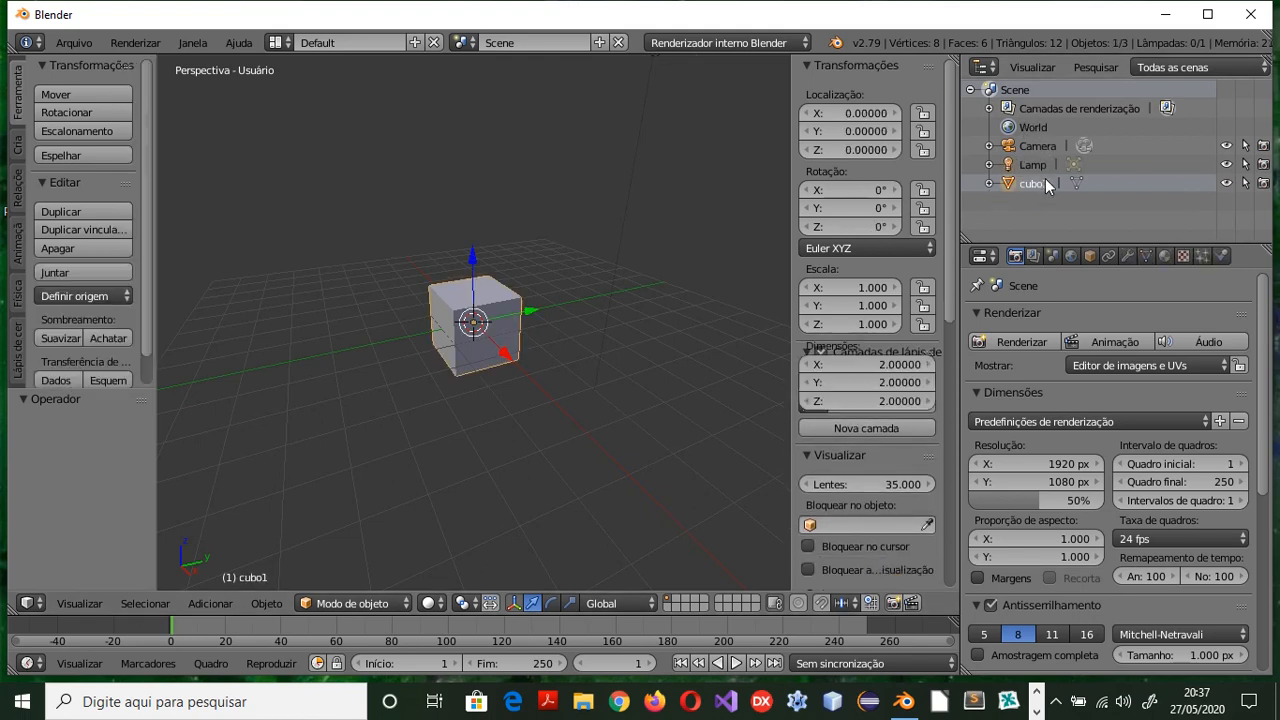
click(1045, 166)
click(1044, 184)
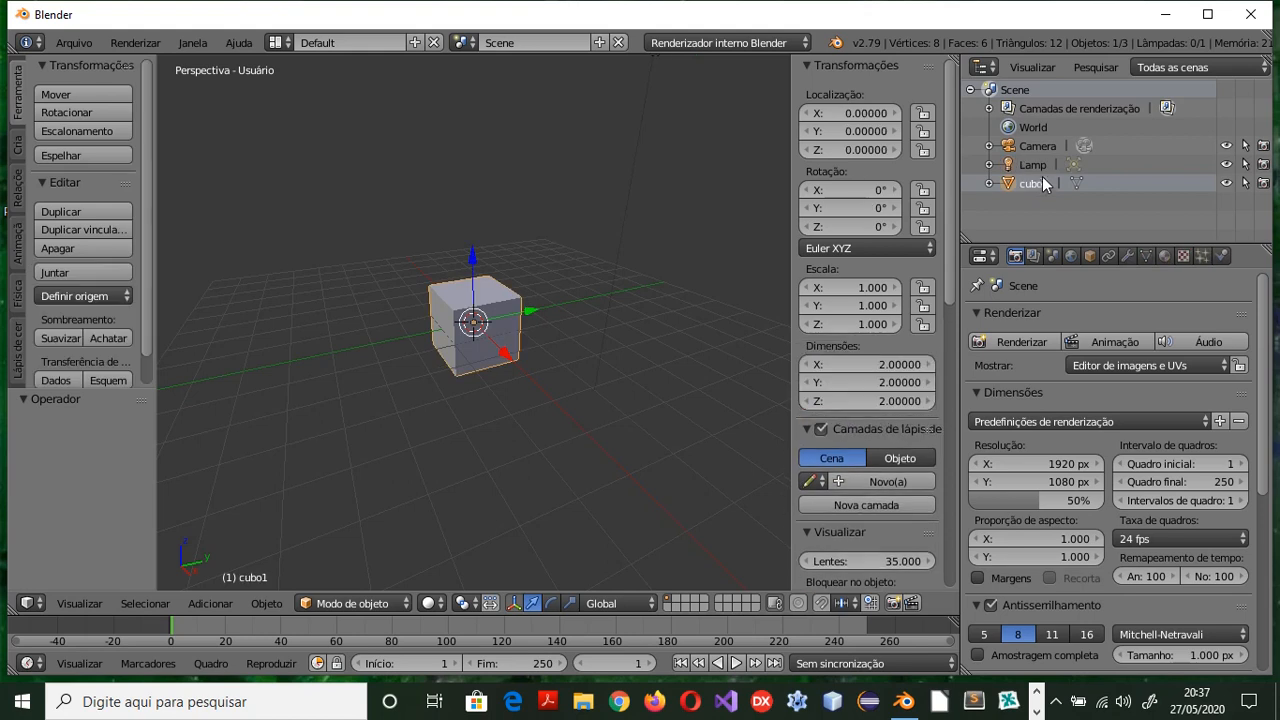
click(1045, 166)
click(1046, 183)
click(1045, 166)
click(1038, 146)
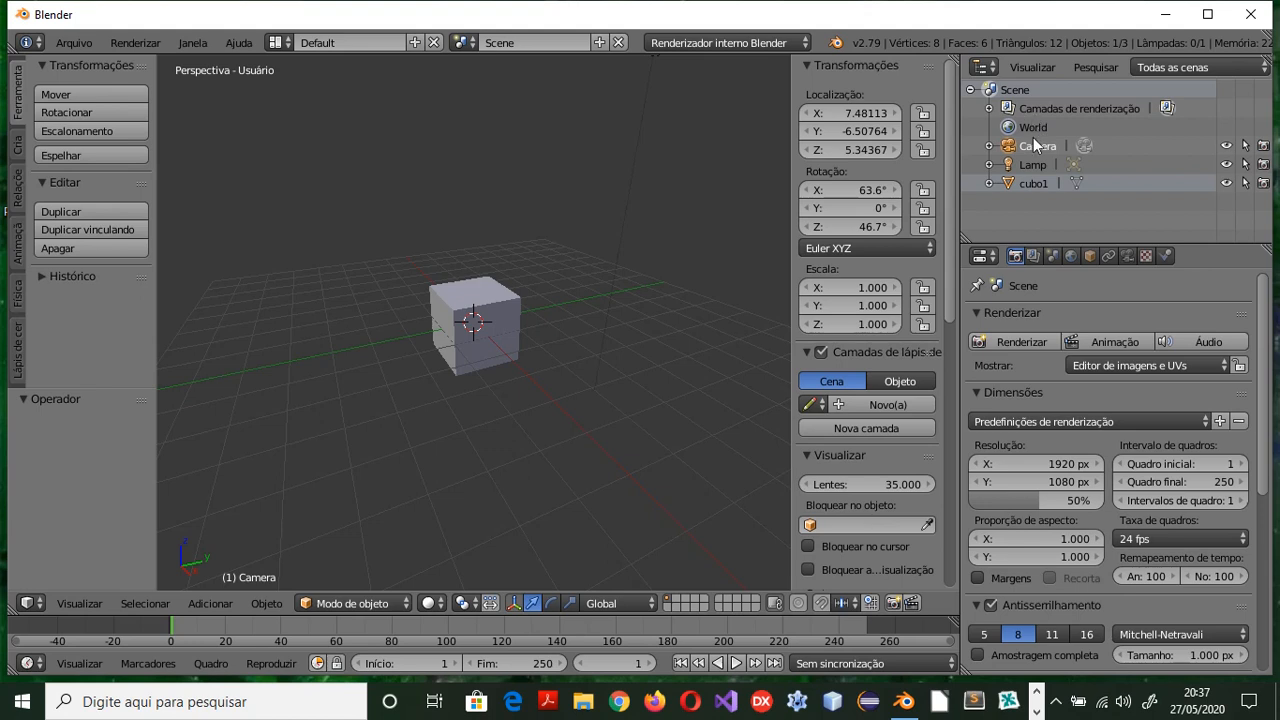
click(1043, 162)
click(1045, 183)
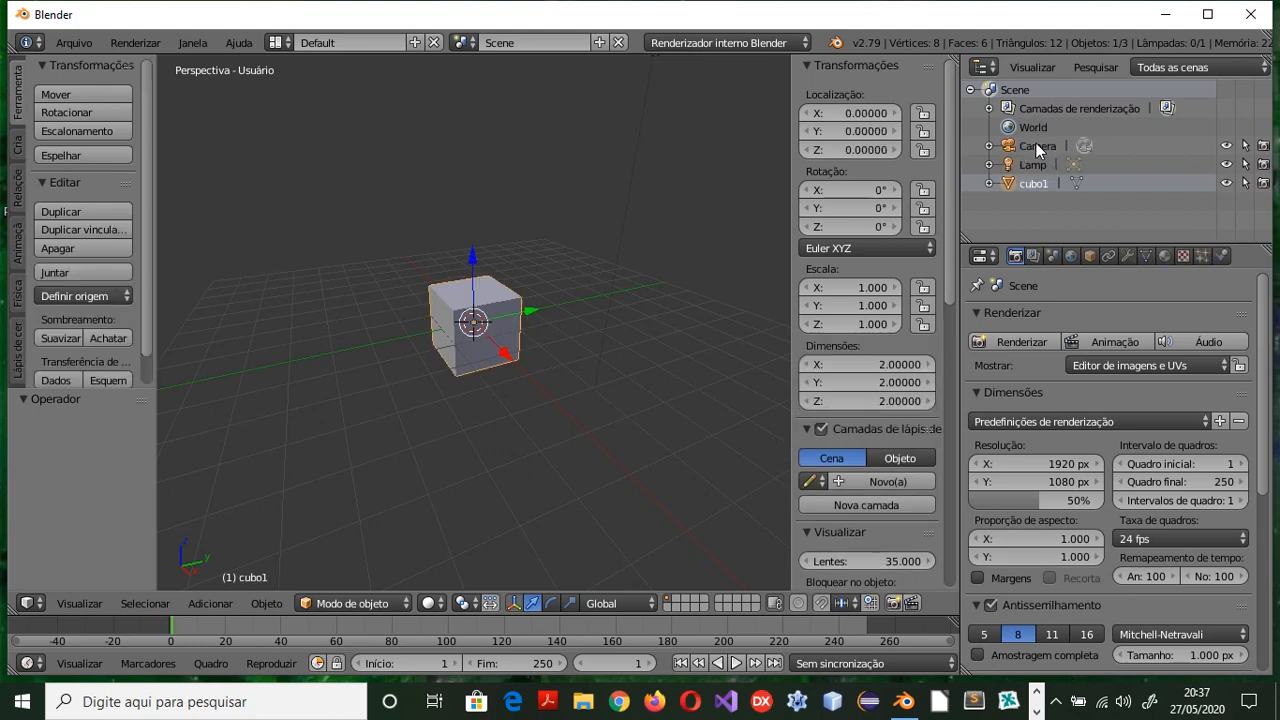
Switch the viewport visibility of cubo1 off and on several times, leaving it visible
click(1227, 184)
click(1227, 184)
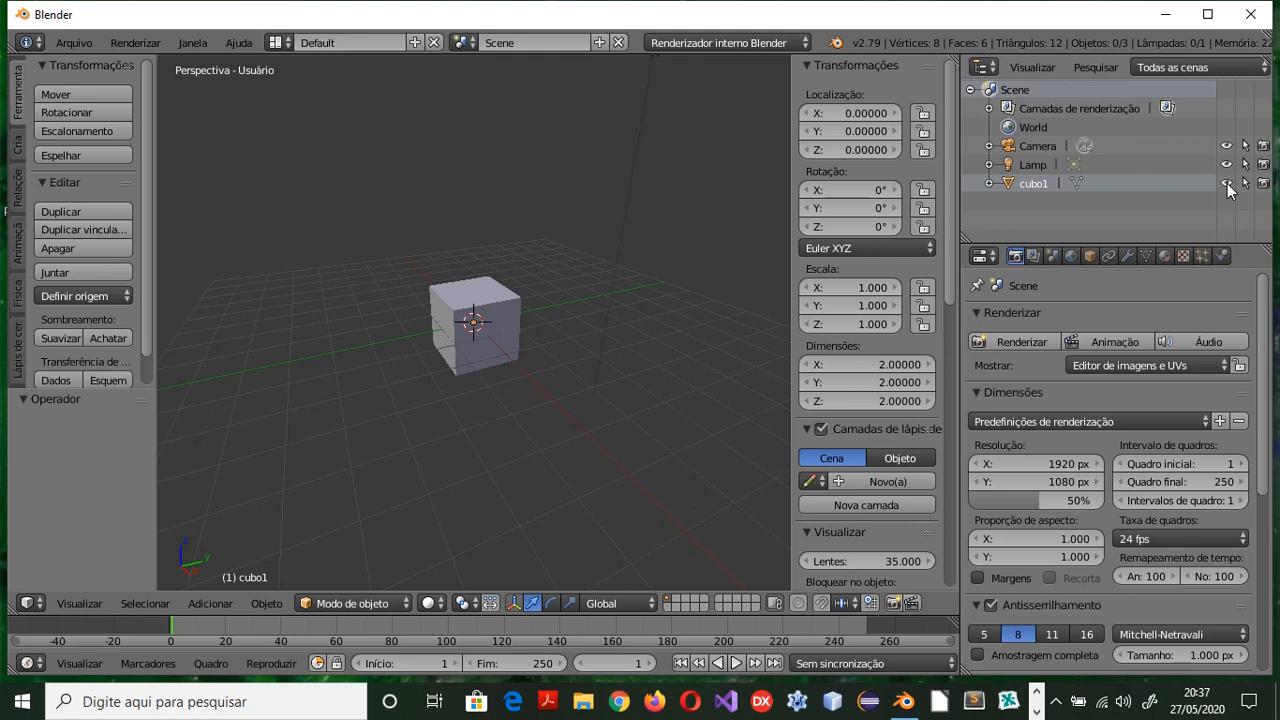
click(1227, 184)
click(1227, 184)
click(1227, 184)
click(1227, 184)
click(1227, 184)
click(1227, 184)
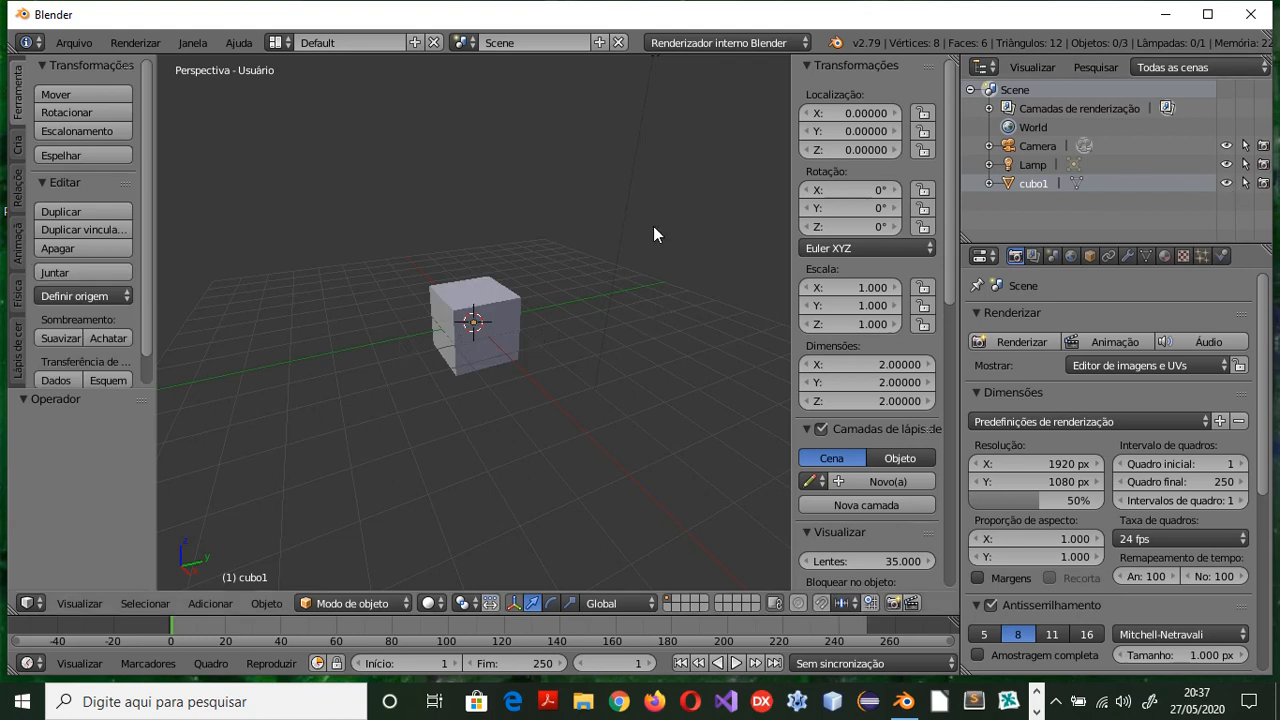
With the transform properties hidden, add a second cube and move it about 3.8 units along X
key(n)
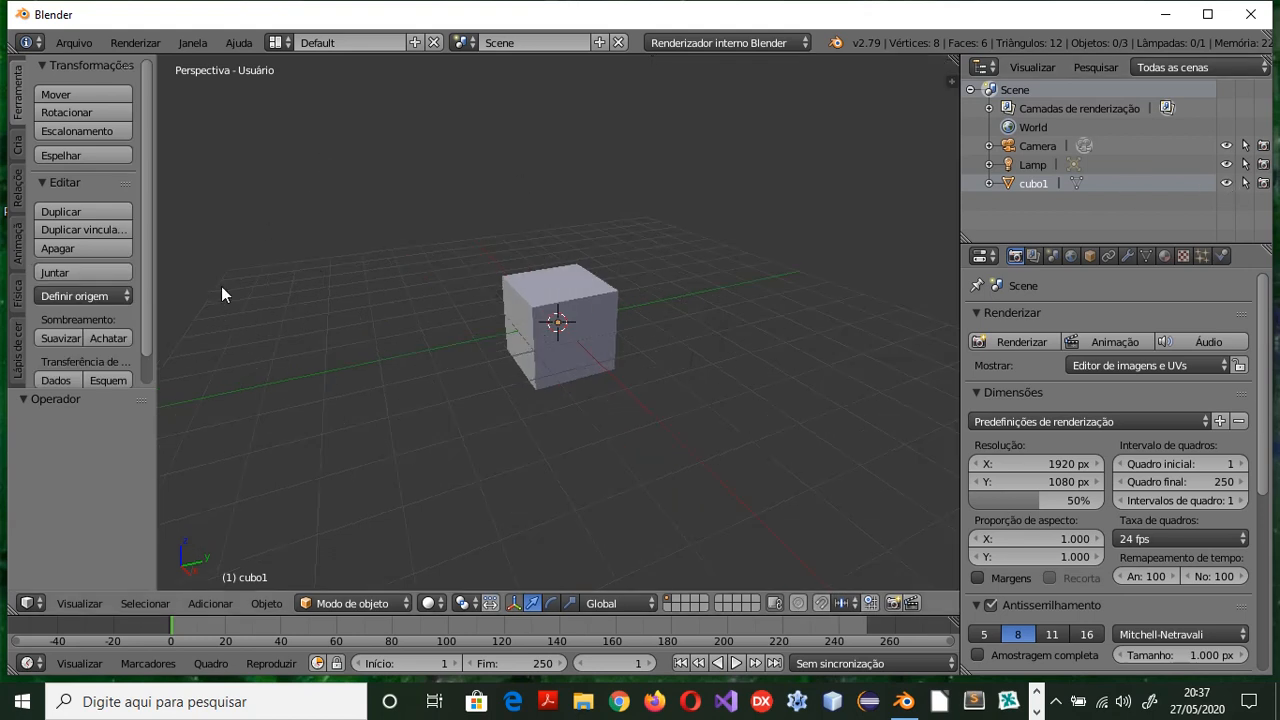
click(17, 152)
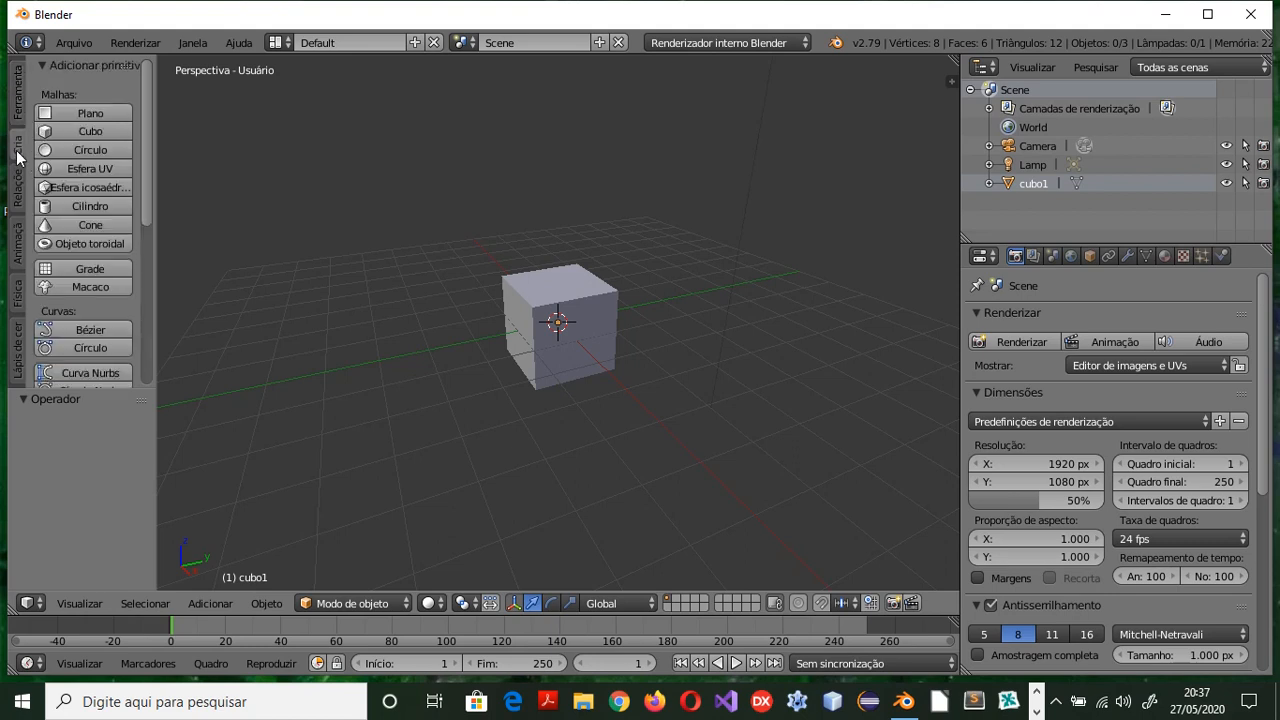
click(68, 129)
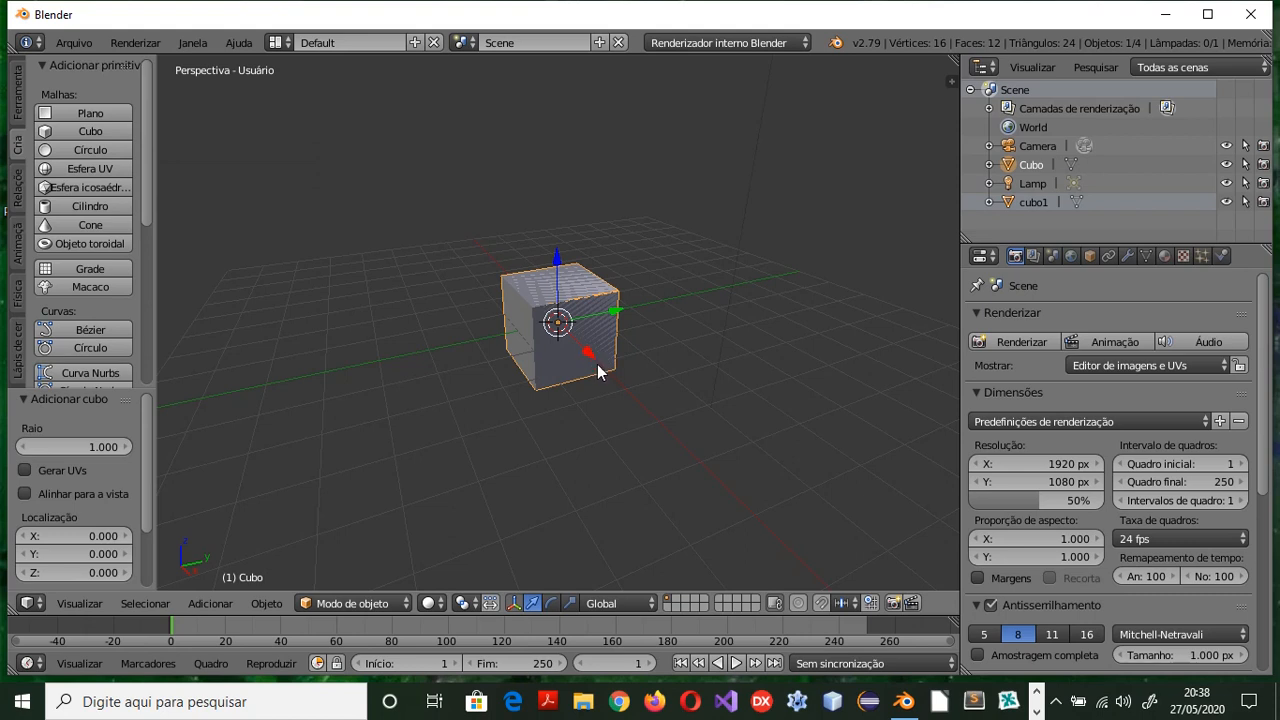
drag(597, 364, 660, 428)
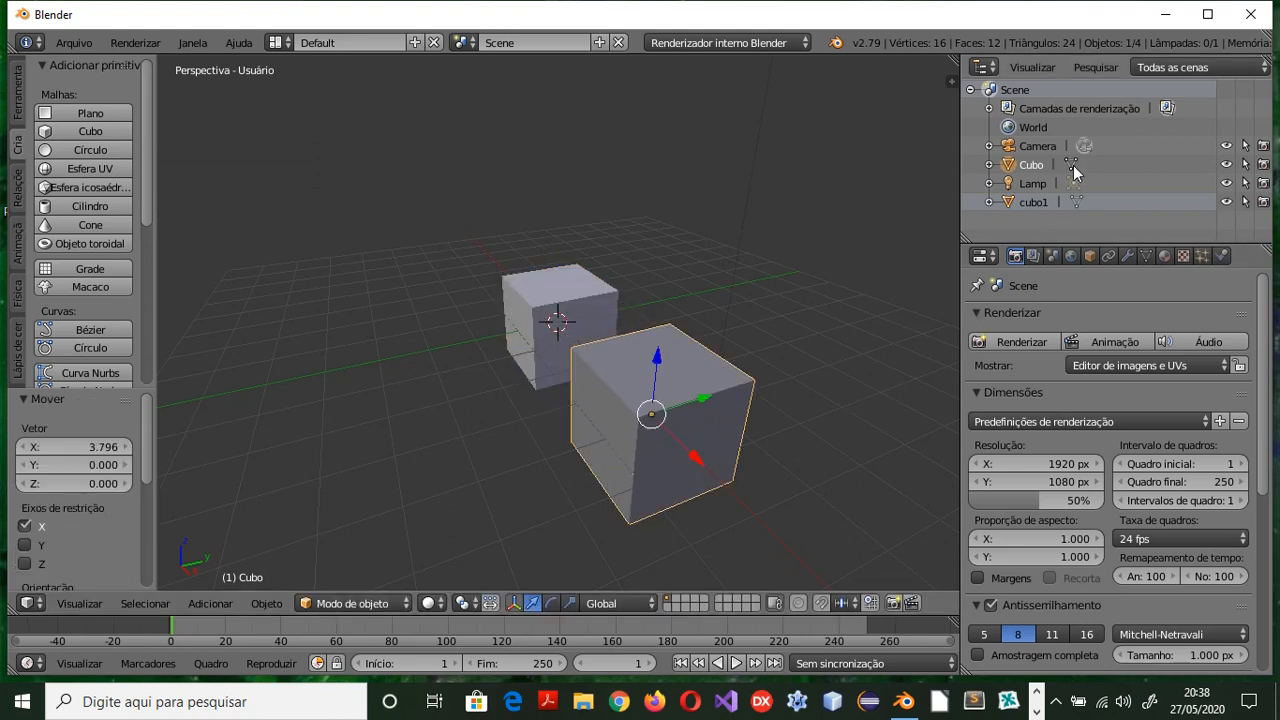
Rename the newly added cube as cubo2 in the object list
double_click(1040, 167)
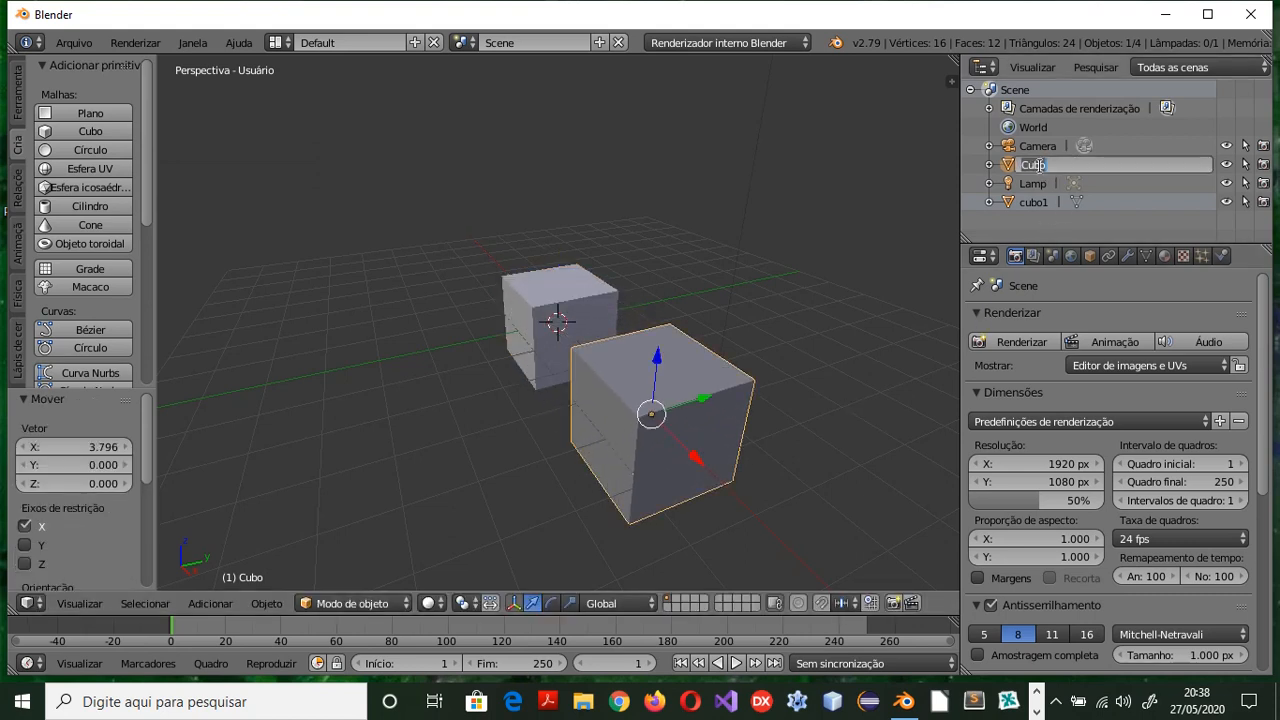
text(cubo2)
key(Return)
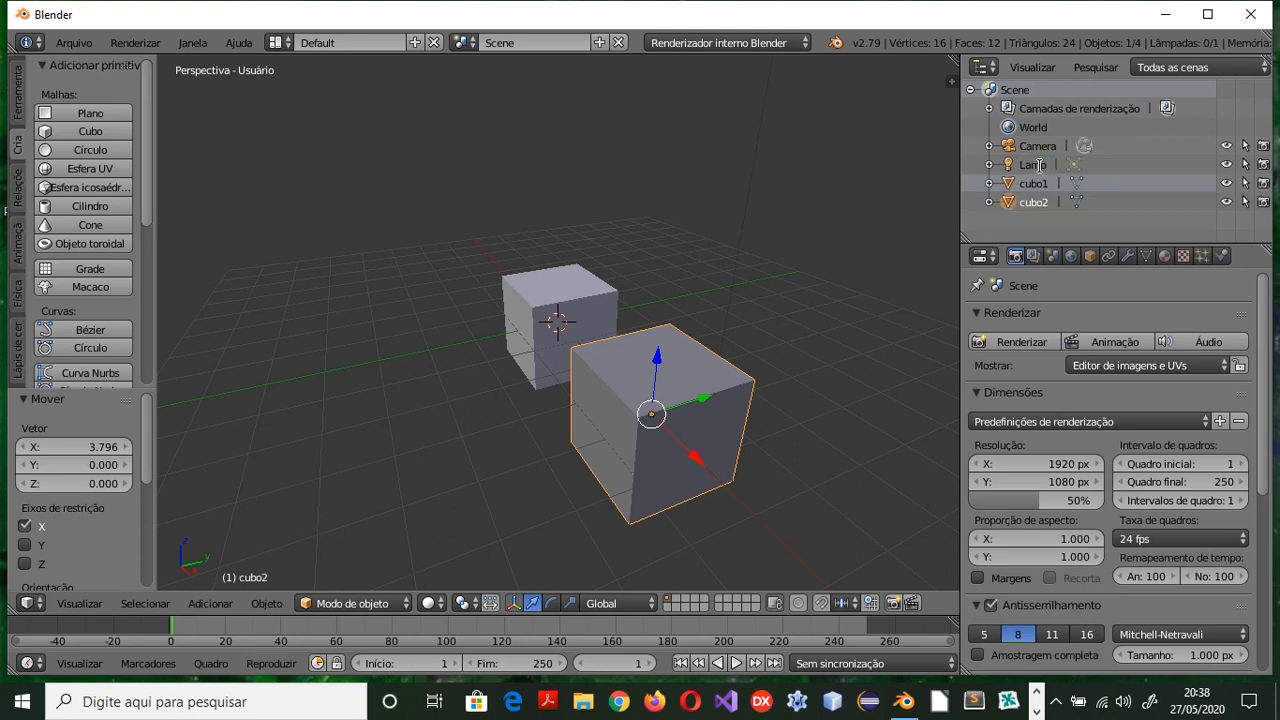
Add a third cube and move it about -3.5 units along the Y axis
click(80, 135)
key(g)
key(y)
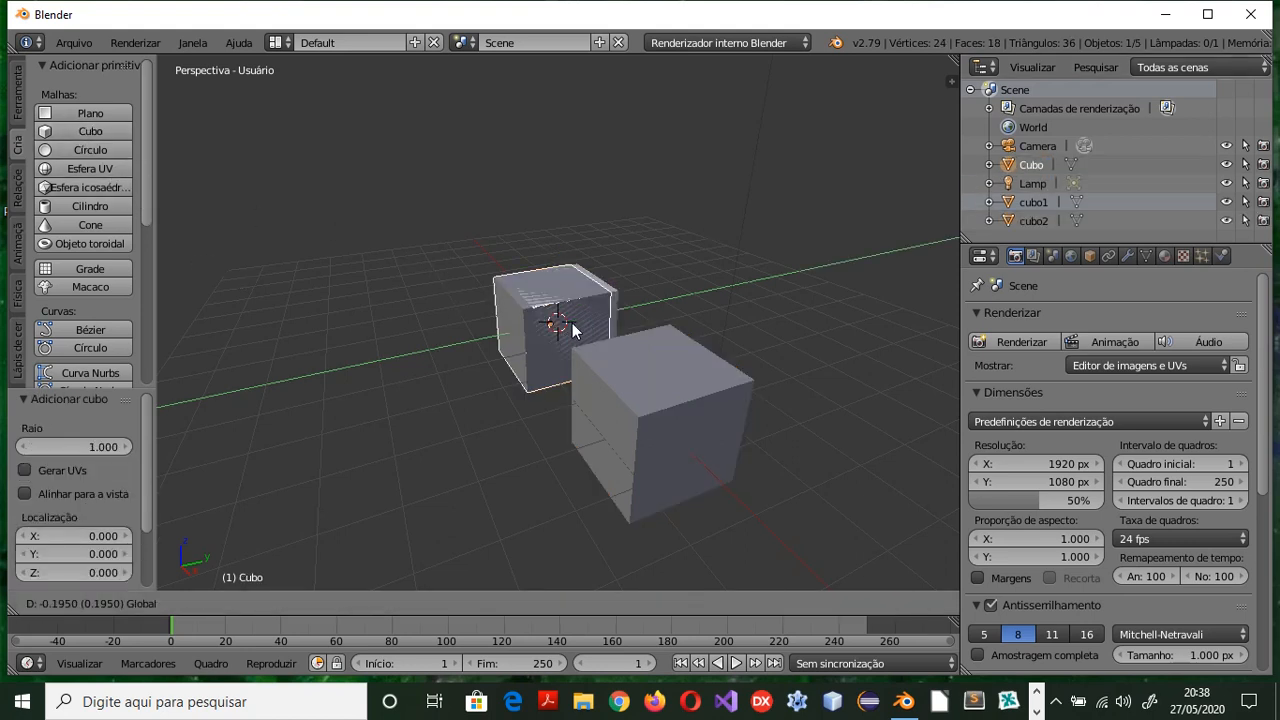
click(434, 350)
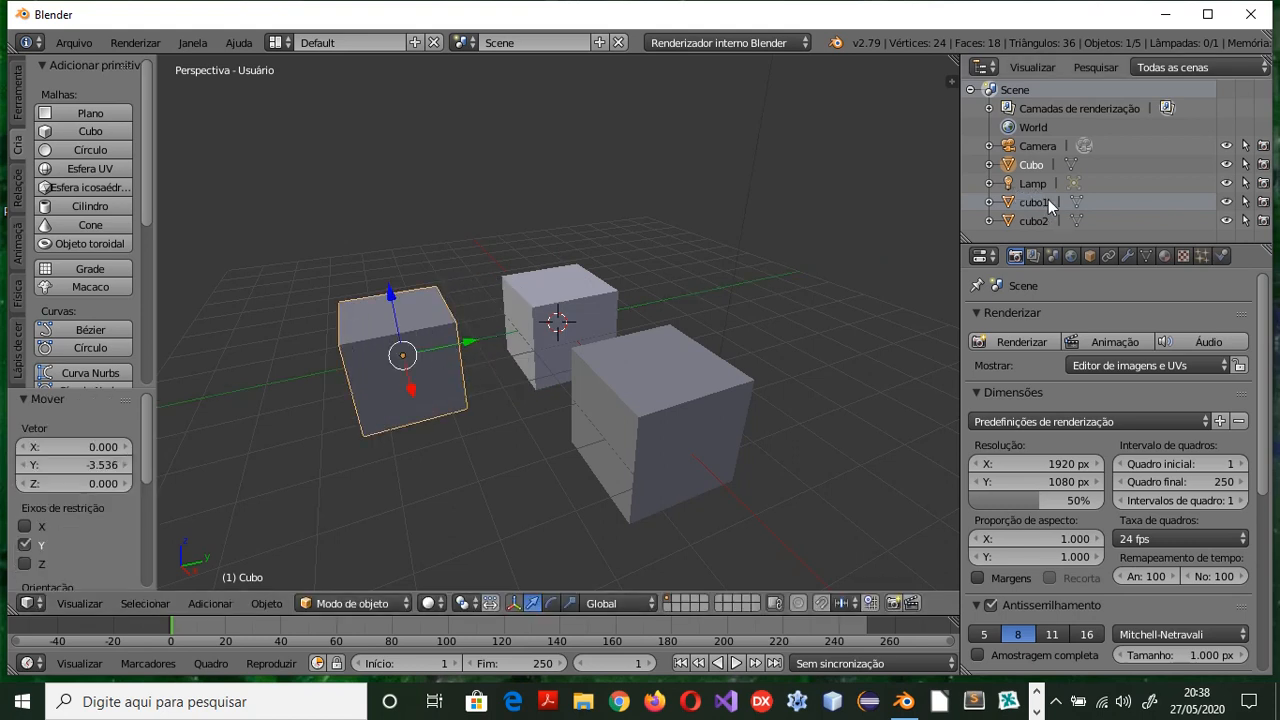
Rename the newly added cube as cubo3 and move it about -6 units along X
double_click(1036, 164)
text(cubo3)
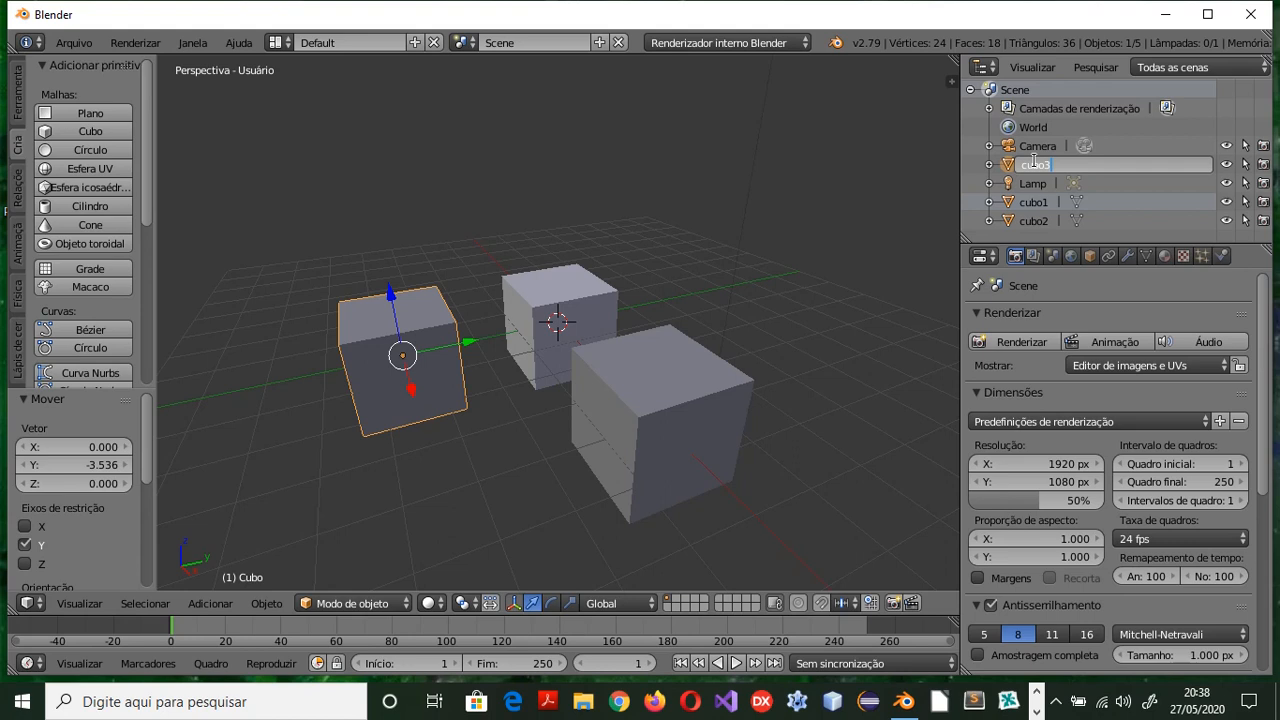
key(Return)
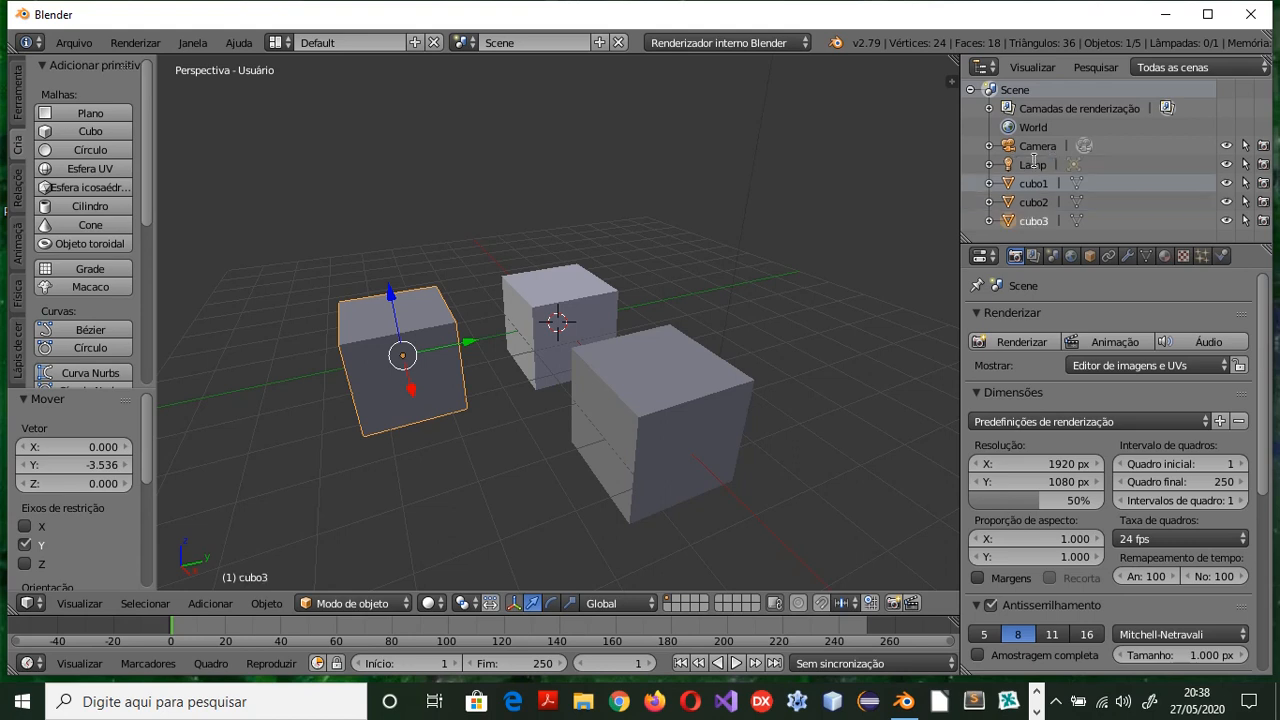
drag(410, 392, 388, 305)
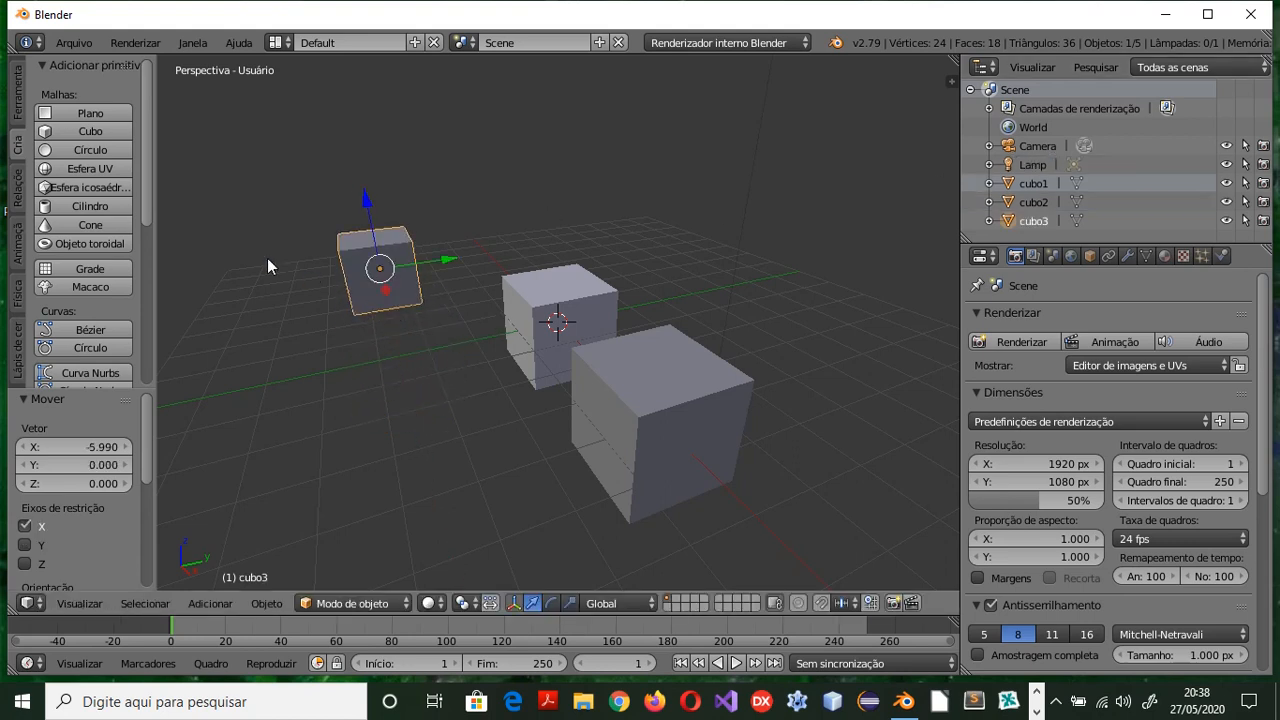
Add a fourth cube and rename it as cubo4 in the object list
click(100, 132)
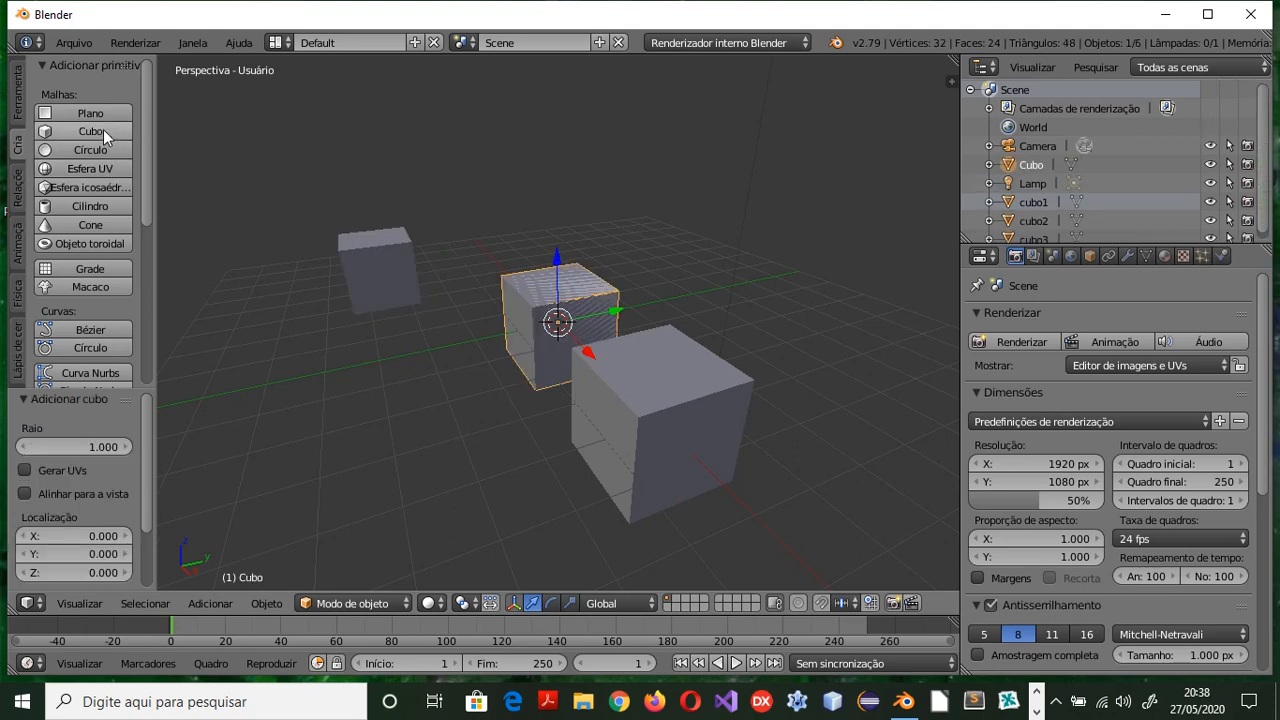
double_click(1041, 163)
text(cubo4)
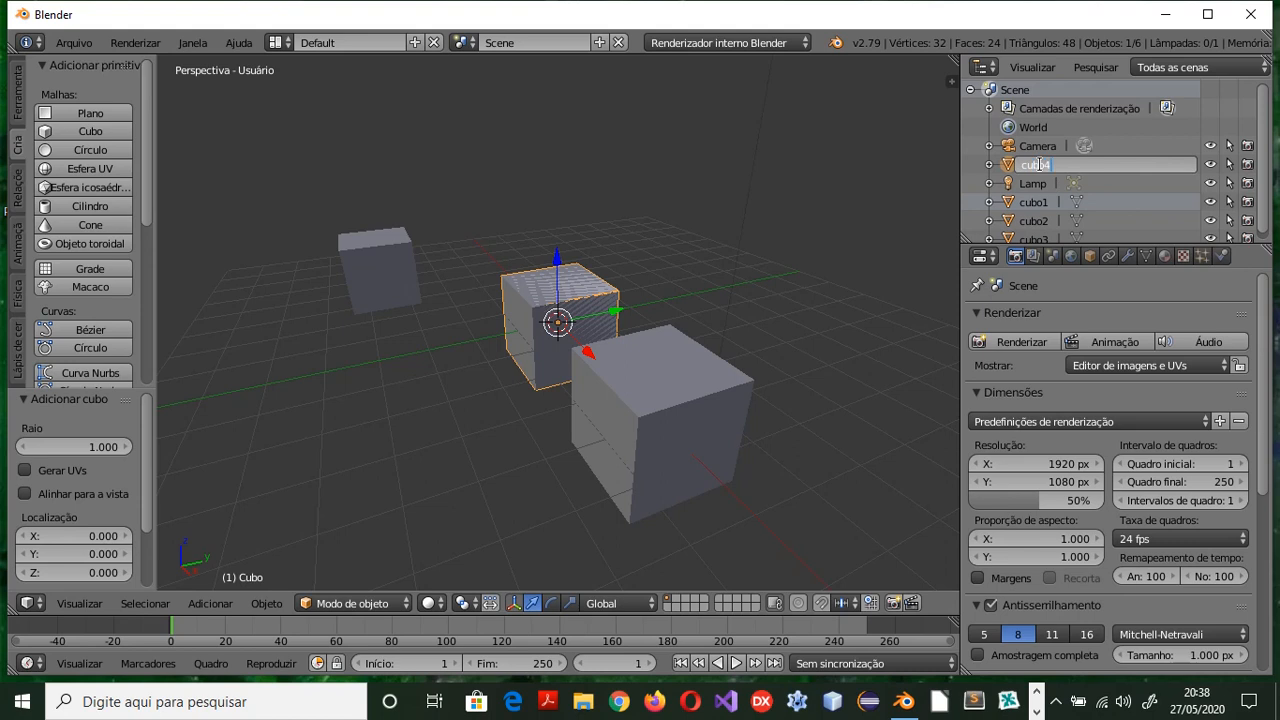
key(Return)
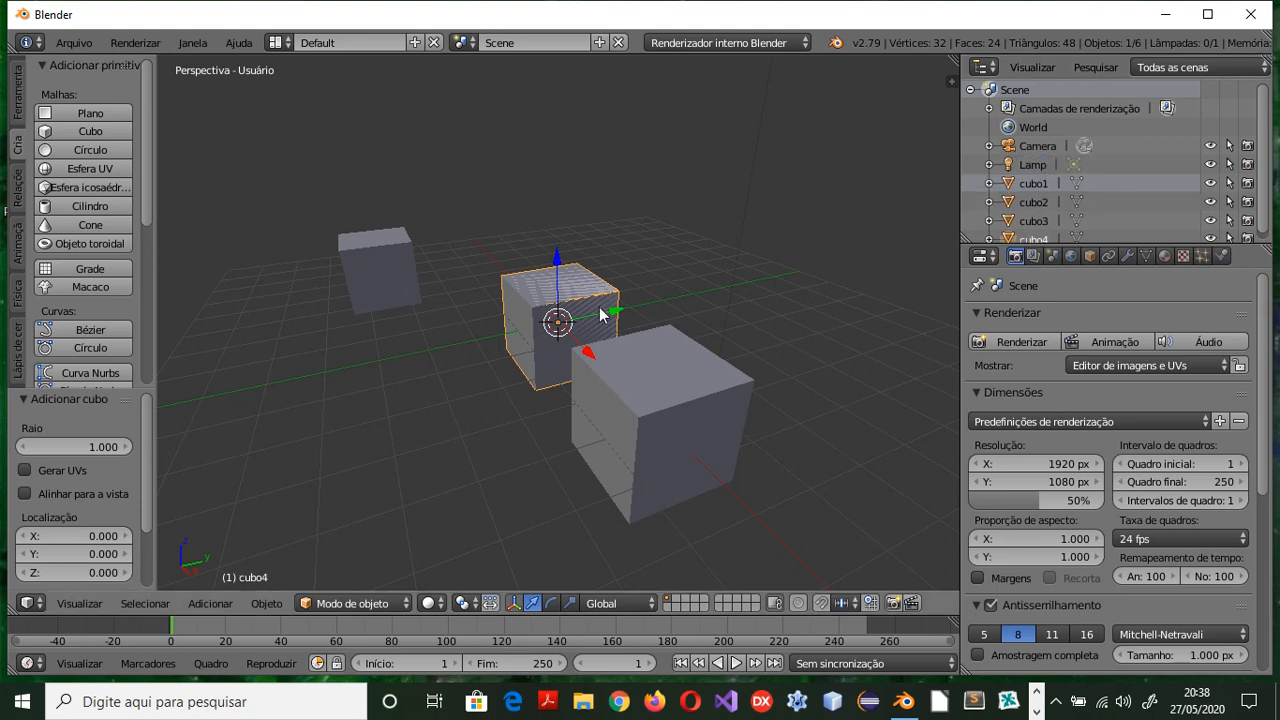
Move cubo4 about 4.5 units along Y and enlarge the object list area to fit all four cubes
key(g)
click(737, 269)
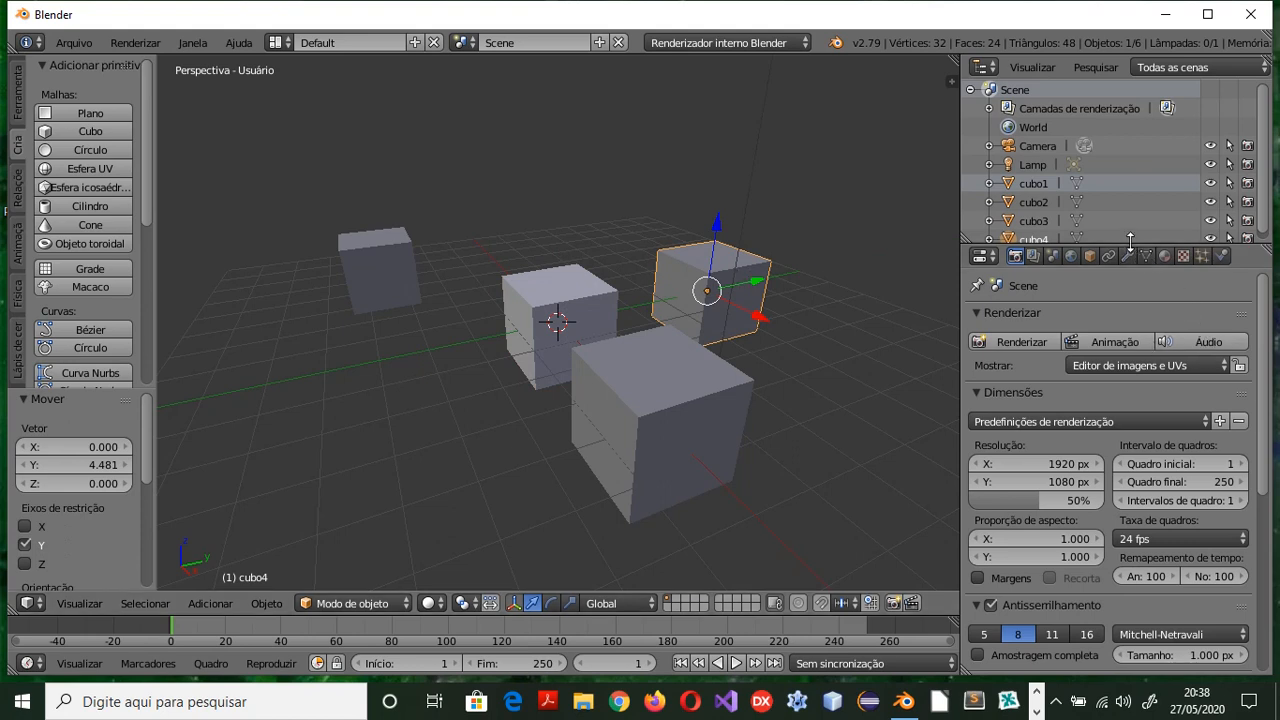
drag(1130, 245, 1129, 292)
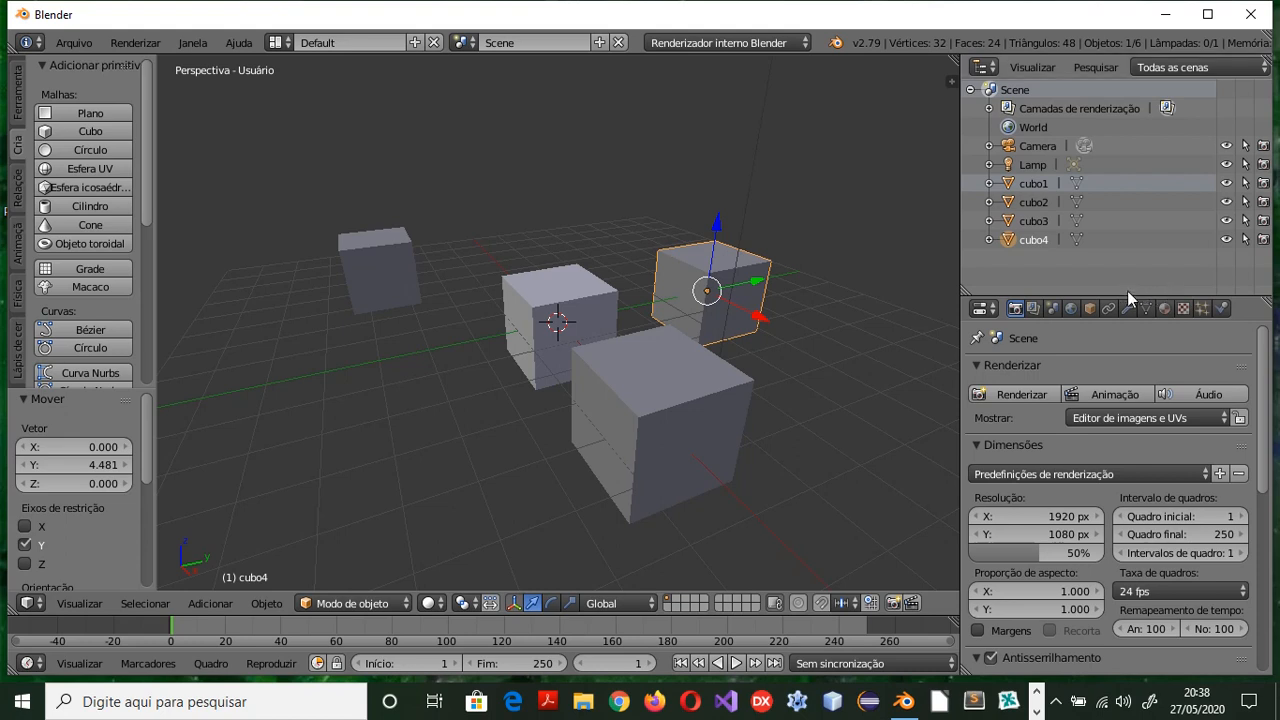
Select cubo1, cubo2, cubo3 and cubo4 in turn from the object list to identify each in the viewport
click(1040, 185)
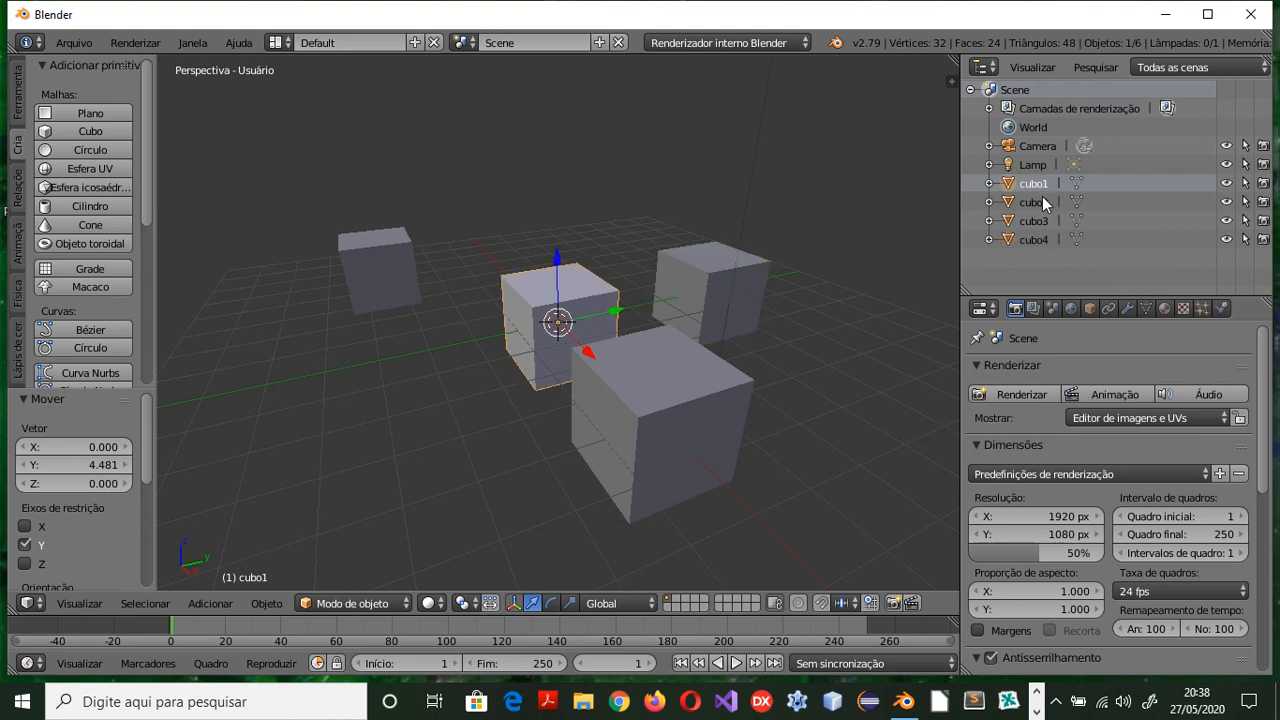
click(1042, 200)
click(1037, 183)
click(1036, 205)
click(1047, 221)
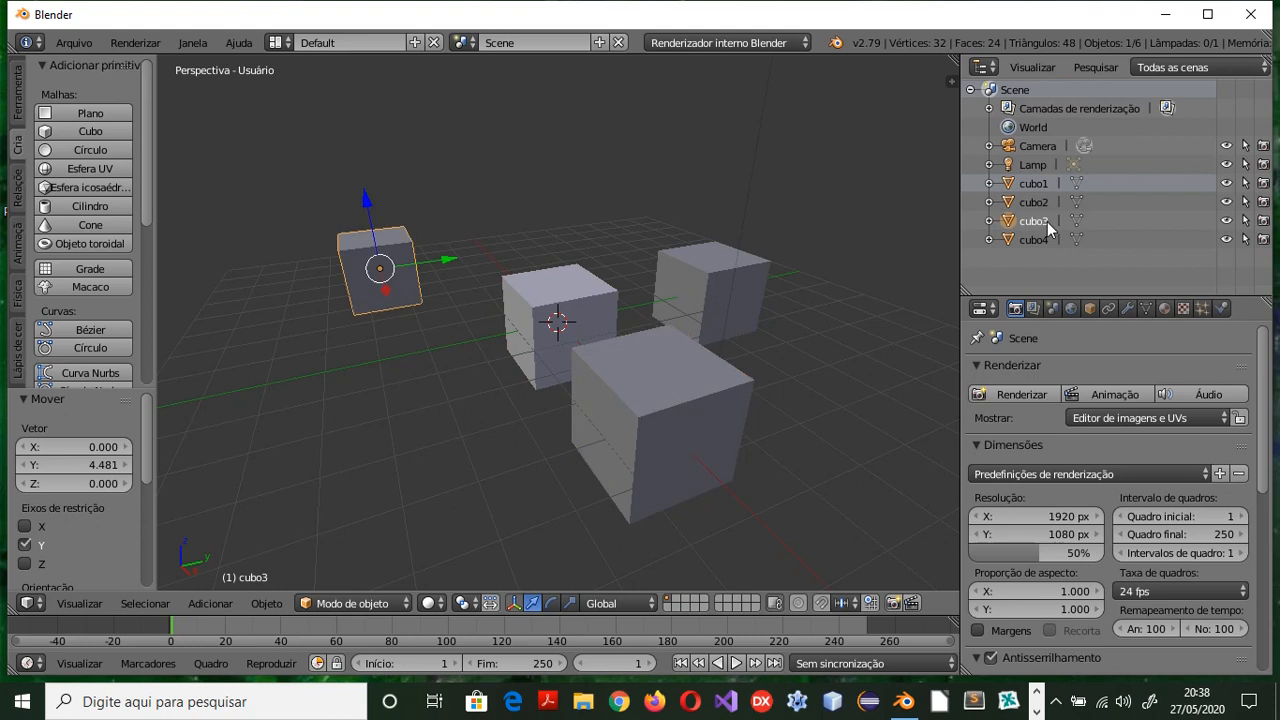
click(1041, 240)
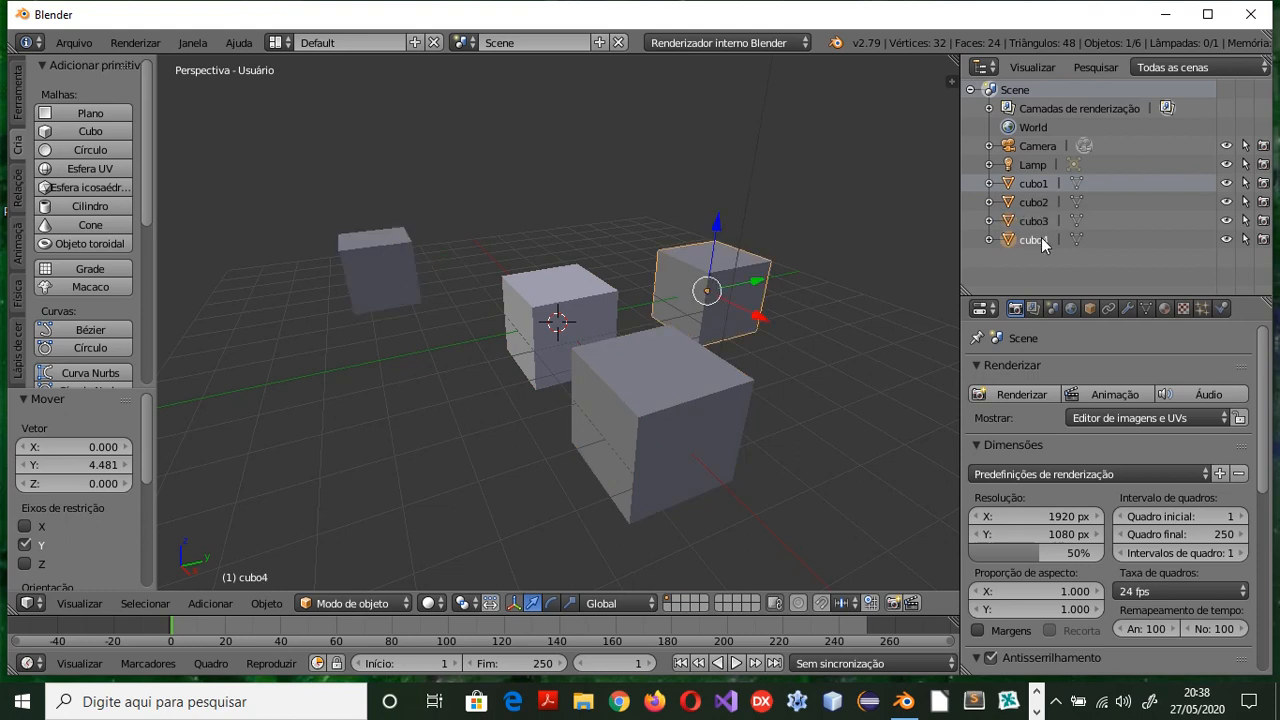
click(1038, 221)
click(1030, 202)
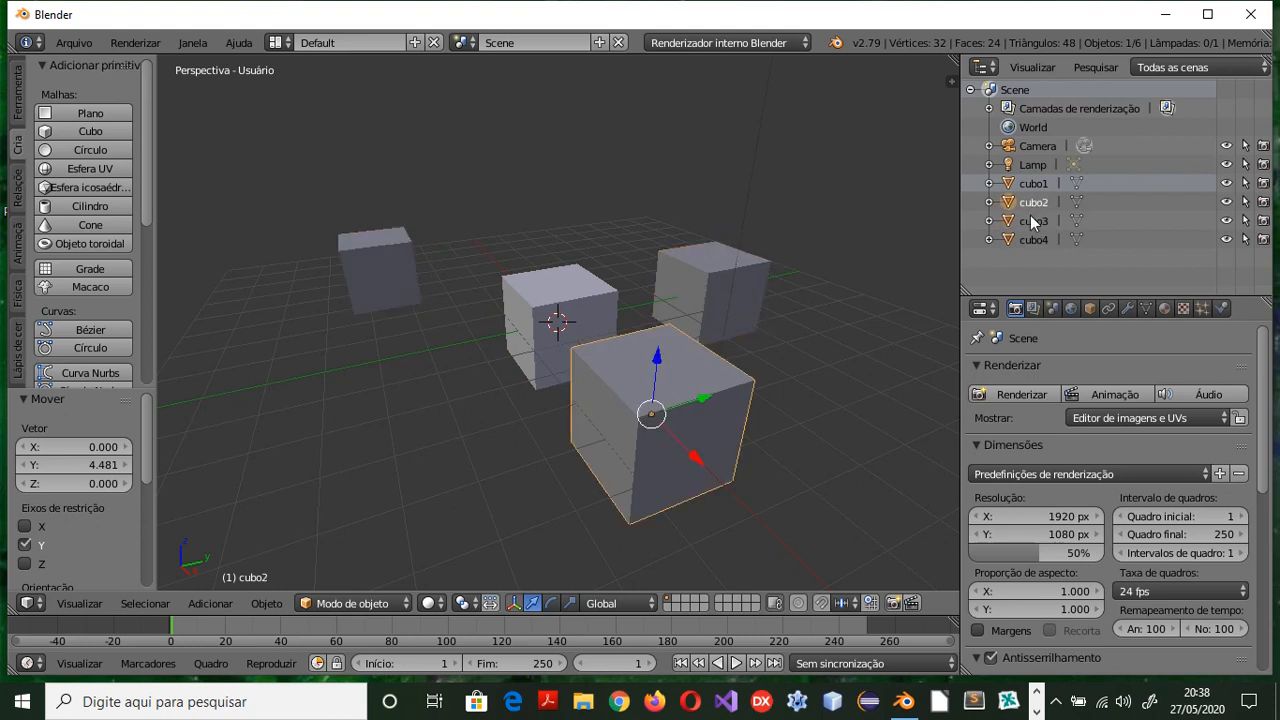
click(1032, 221)
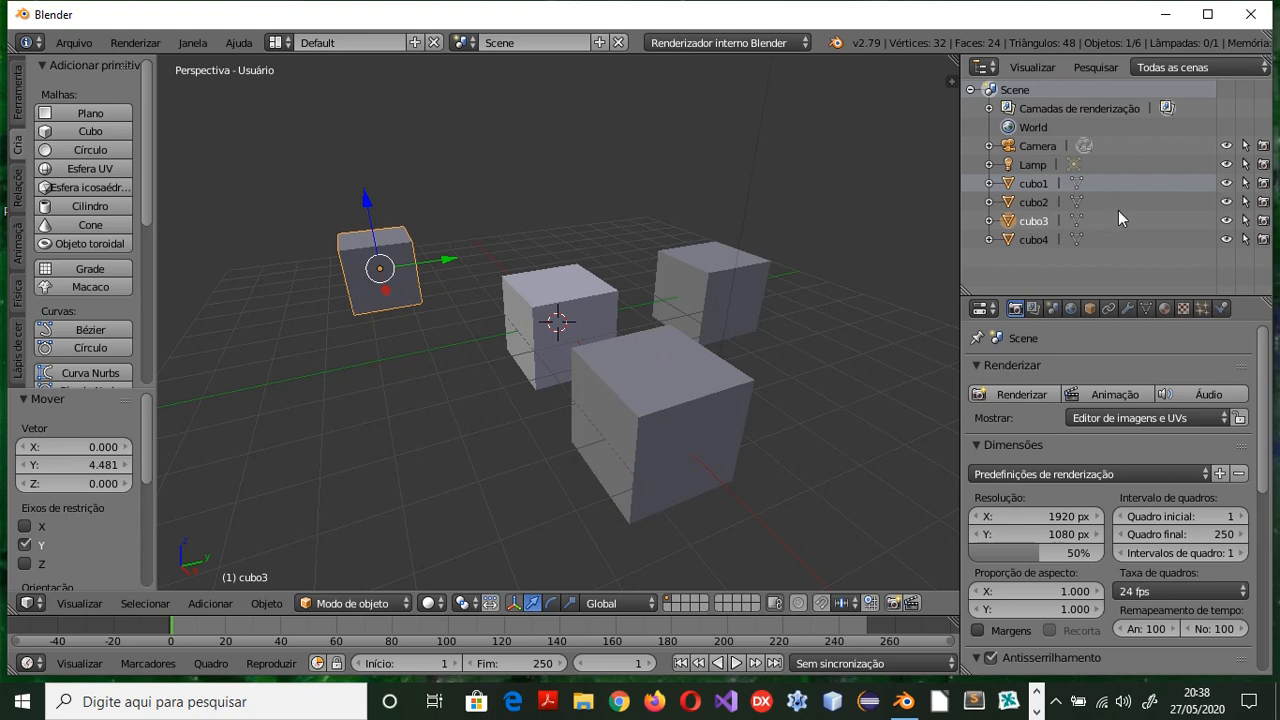
Switch the viewport visibility of cubo3 off and on twice, selecting cubo4 and cubo2 from the object list in between
click(1226, 221)
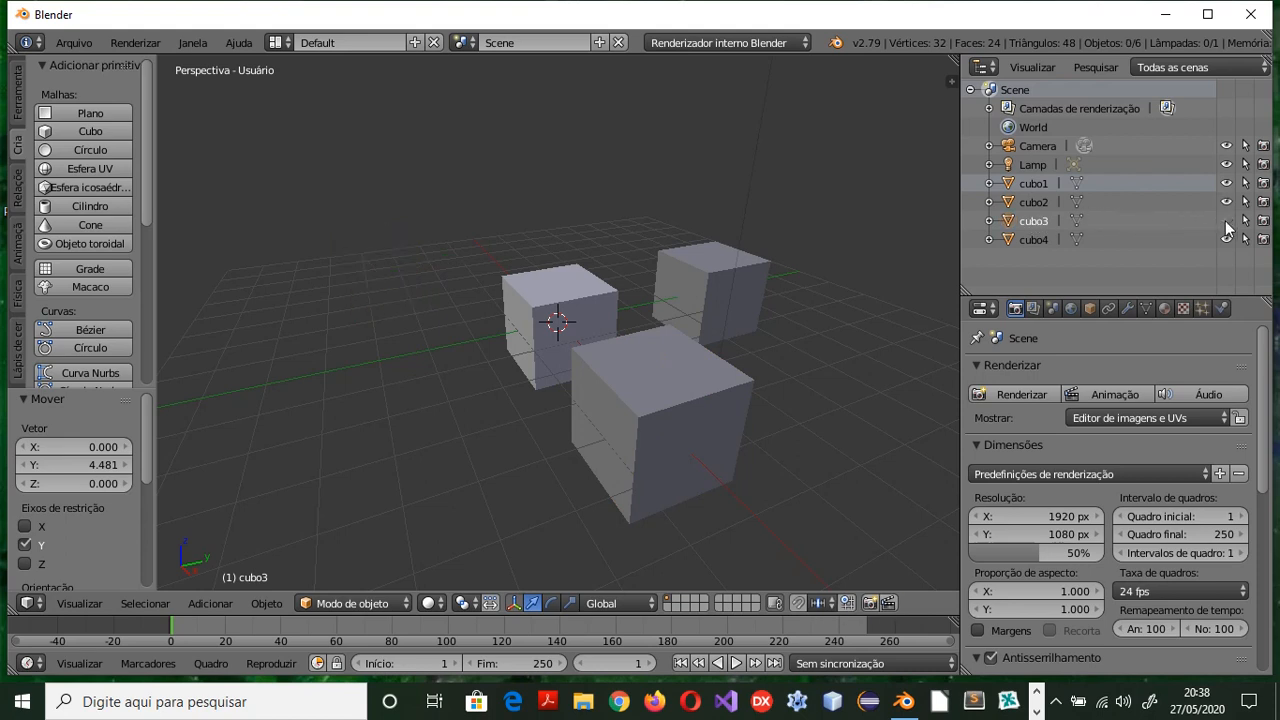
click(1226, 221)
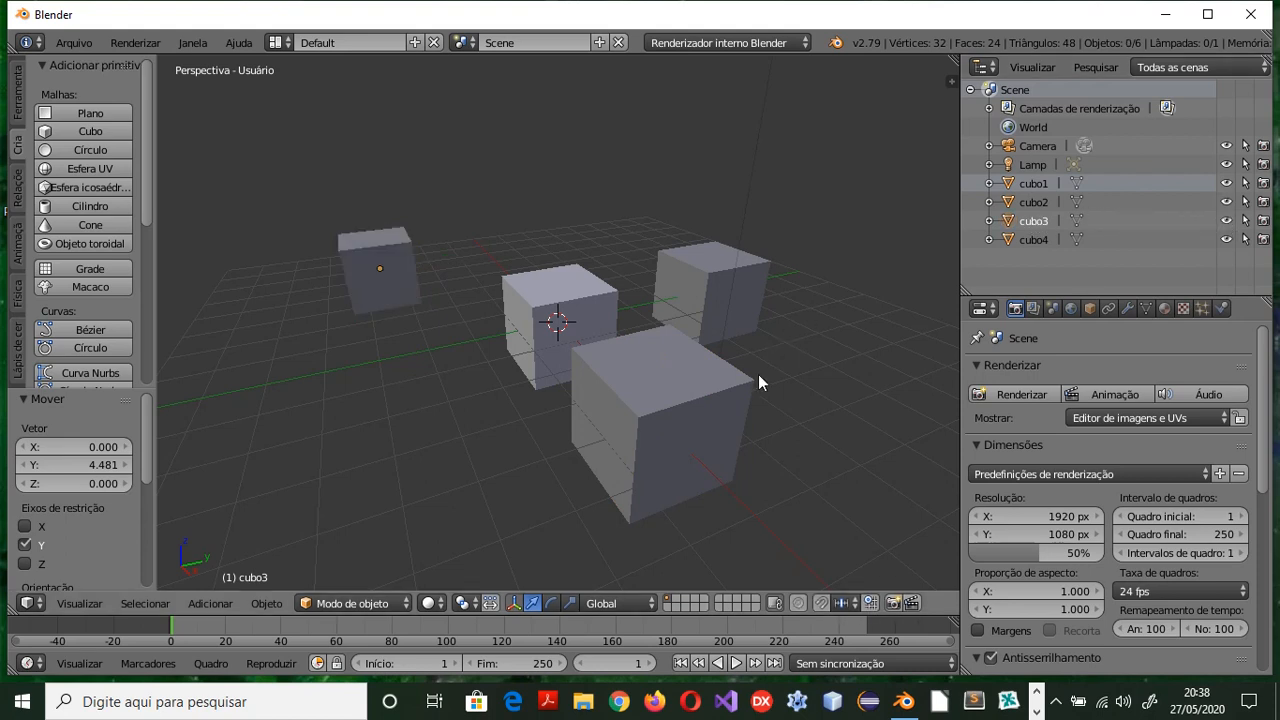
click(620, 369)
click(1035, 242)
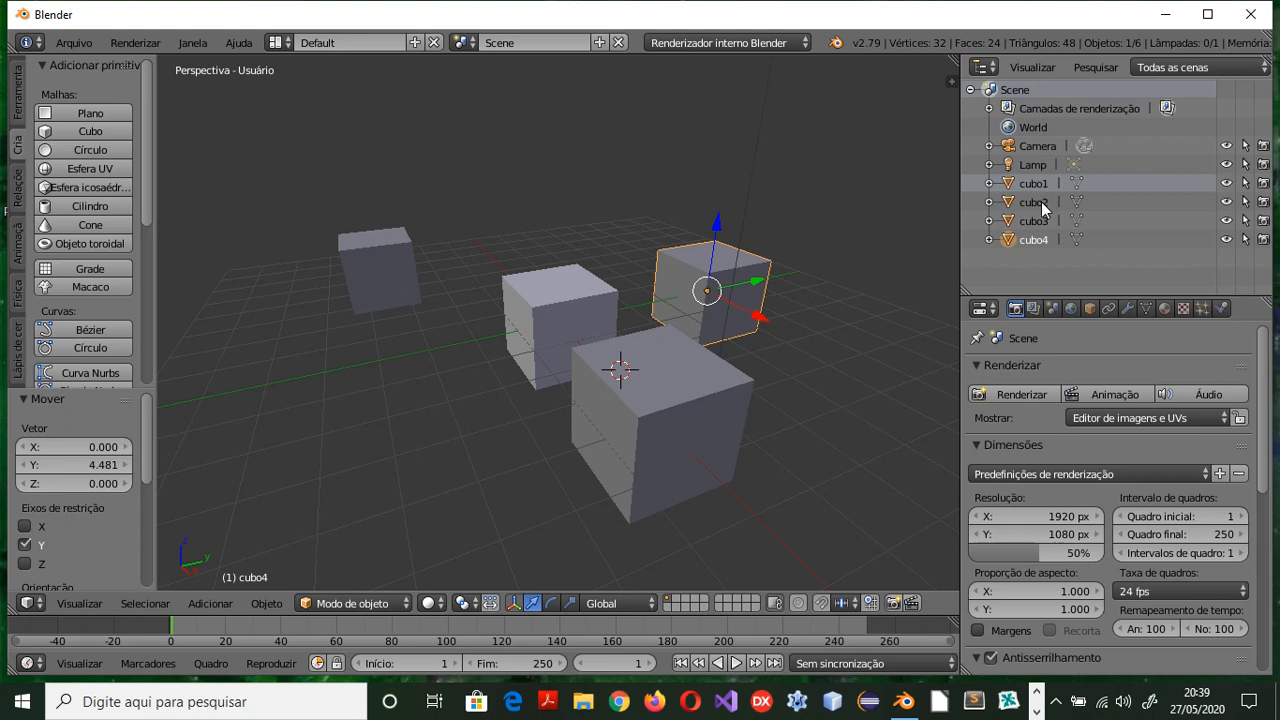
click(1041, 201)
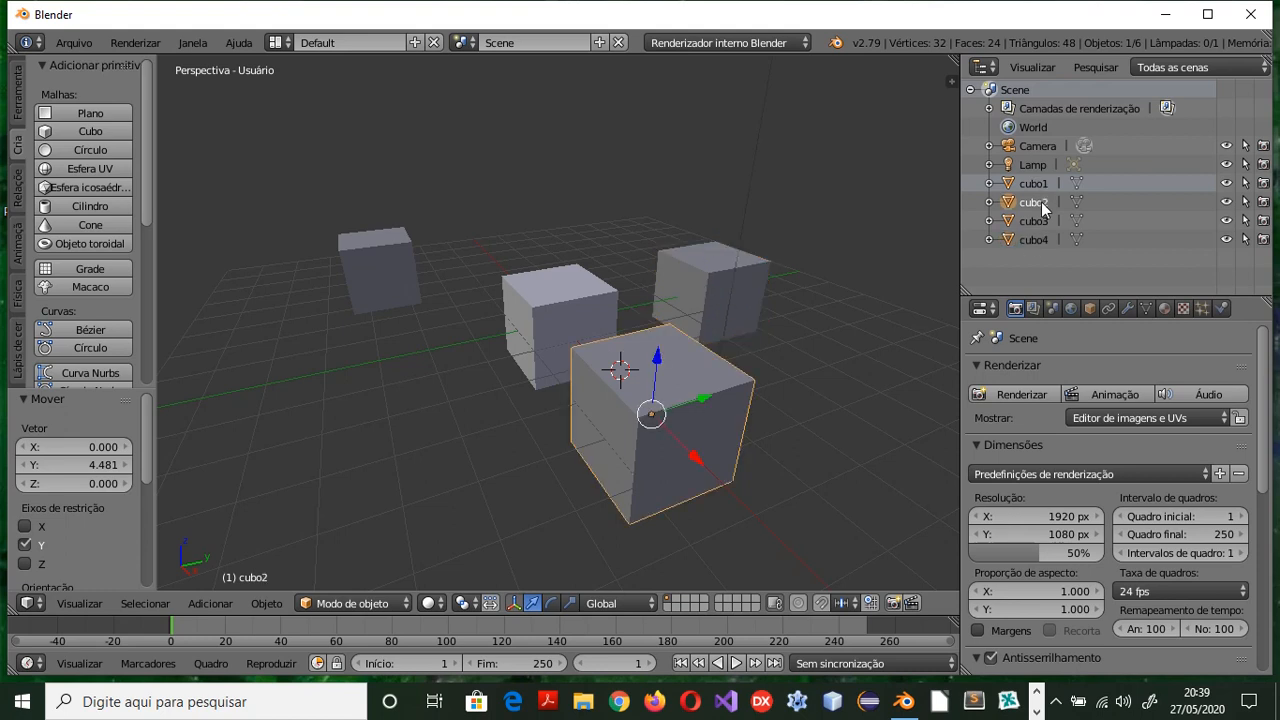
click(1226, 220)
click(1226, 220)
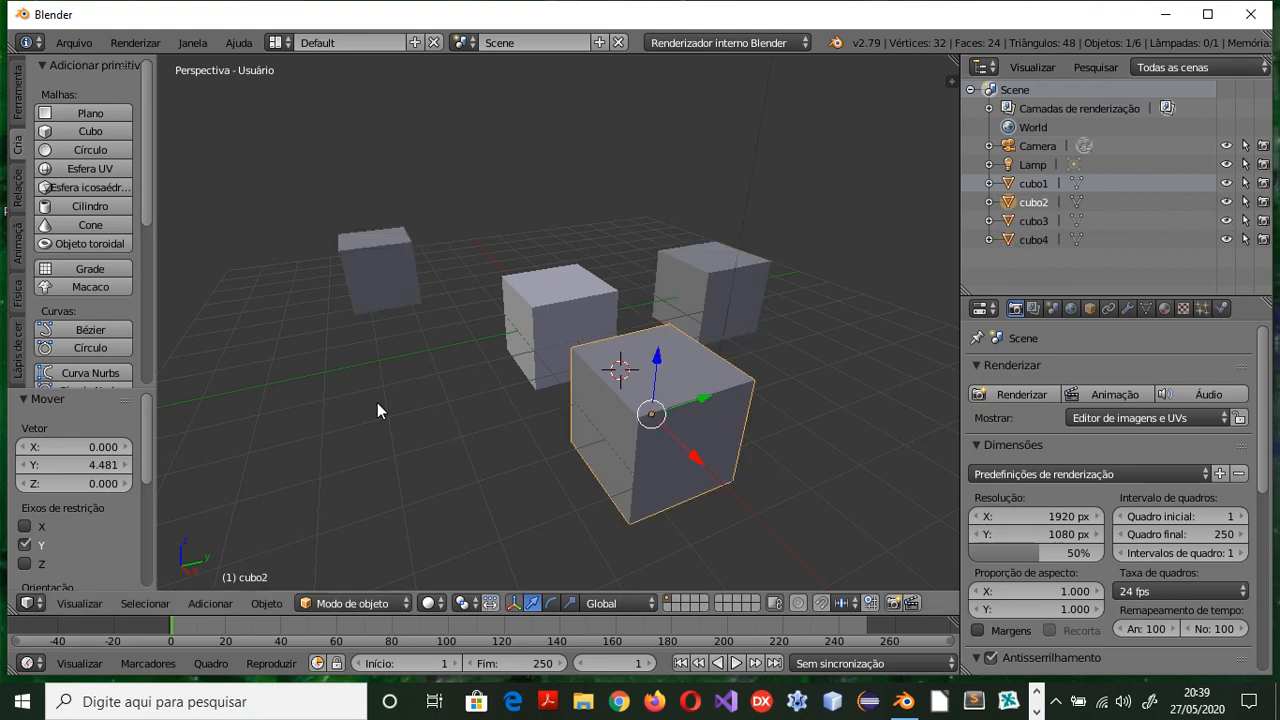
Select the four cubes one at a time directly in the 3D view, switching repeatedly between them and ending on cubo1
click(518, 327)
right_click(535, 323)
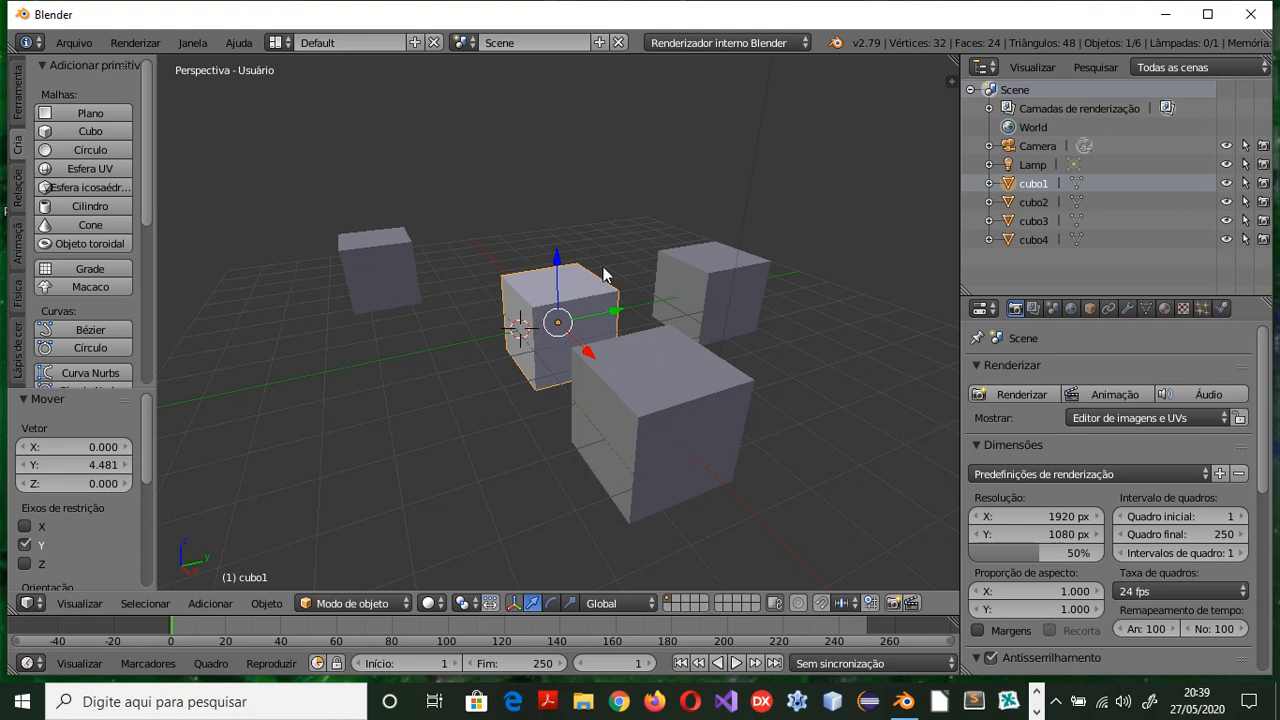
right_click(694, 276)
right_click(362, 281)
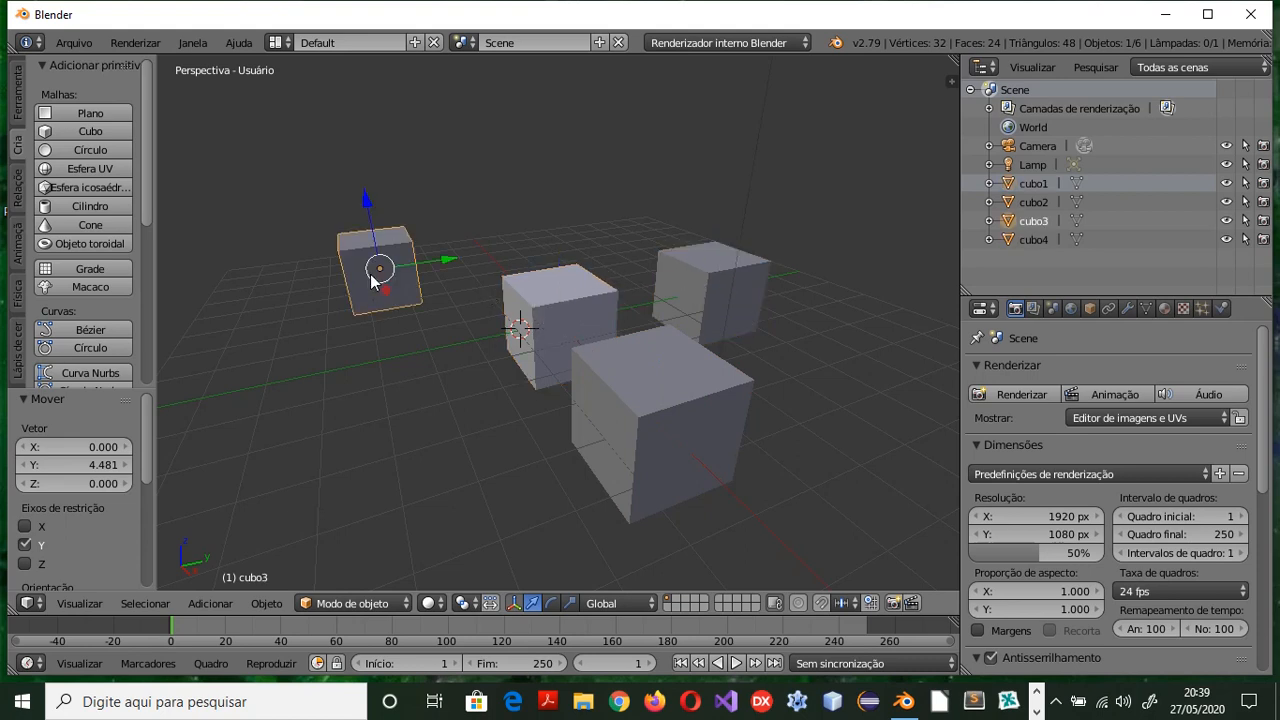
right_click(535, 338)
right_click(672, 404)
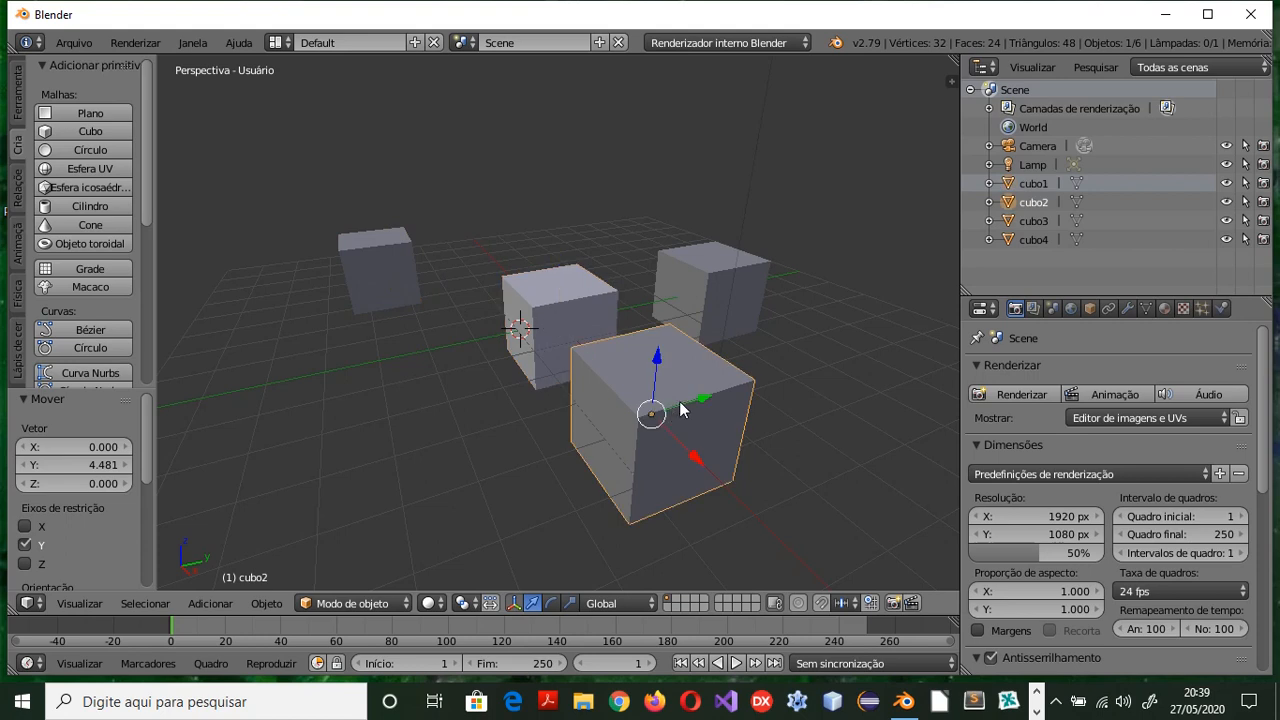
right_click(722, 299)
right_click(533, 342)
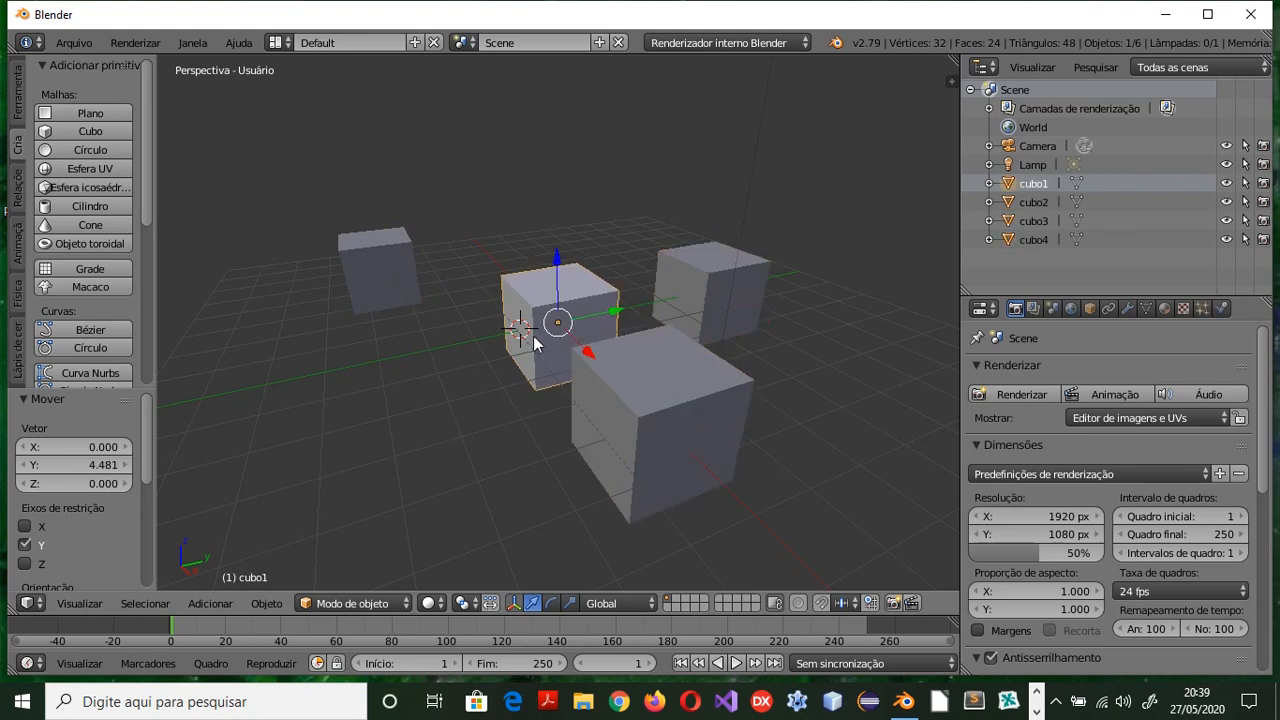
right_click(640, 410)
right_click(395, 292)
right_click(572, 293)
right_click(731, 266)
right_click(700, 405)
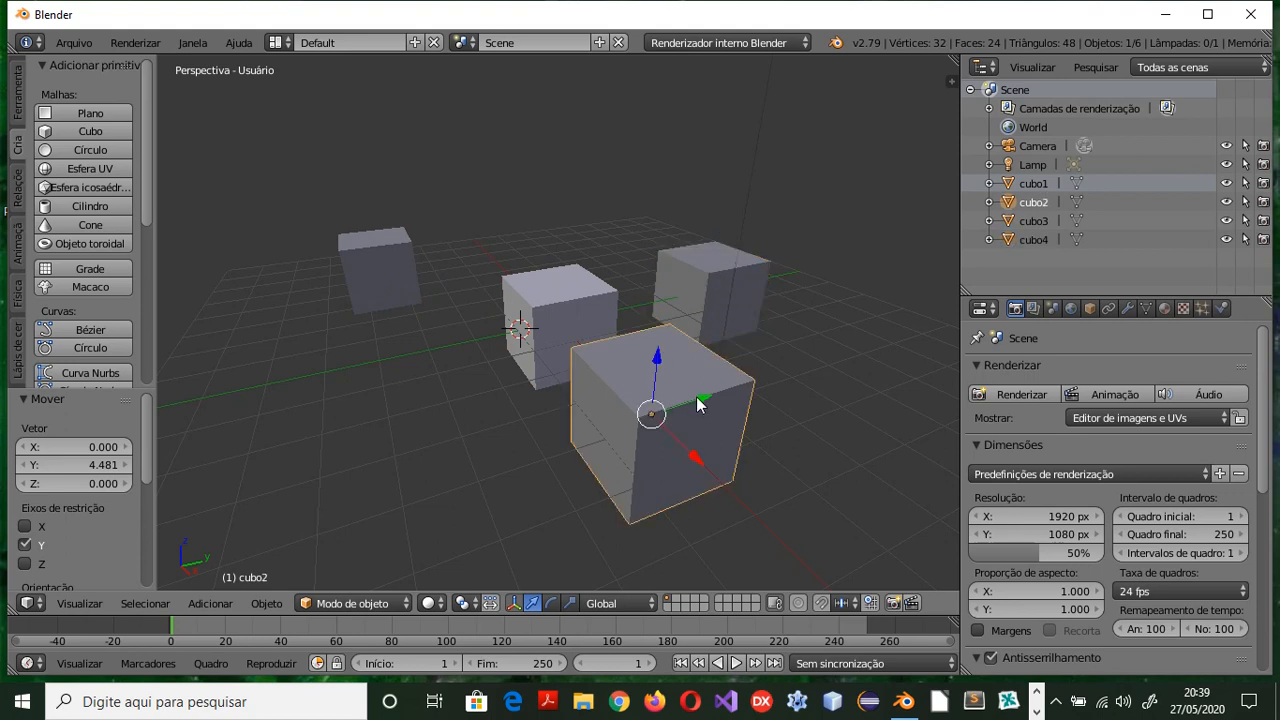
right_click(597, 304)
right_click(403, 281)
right_click(571, 292)
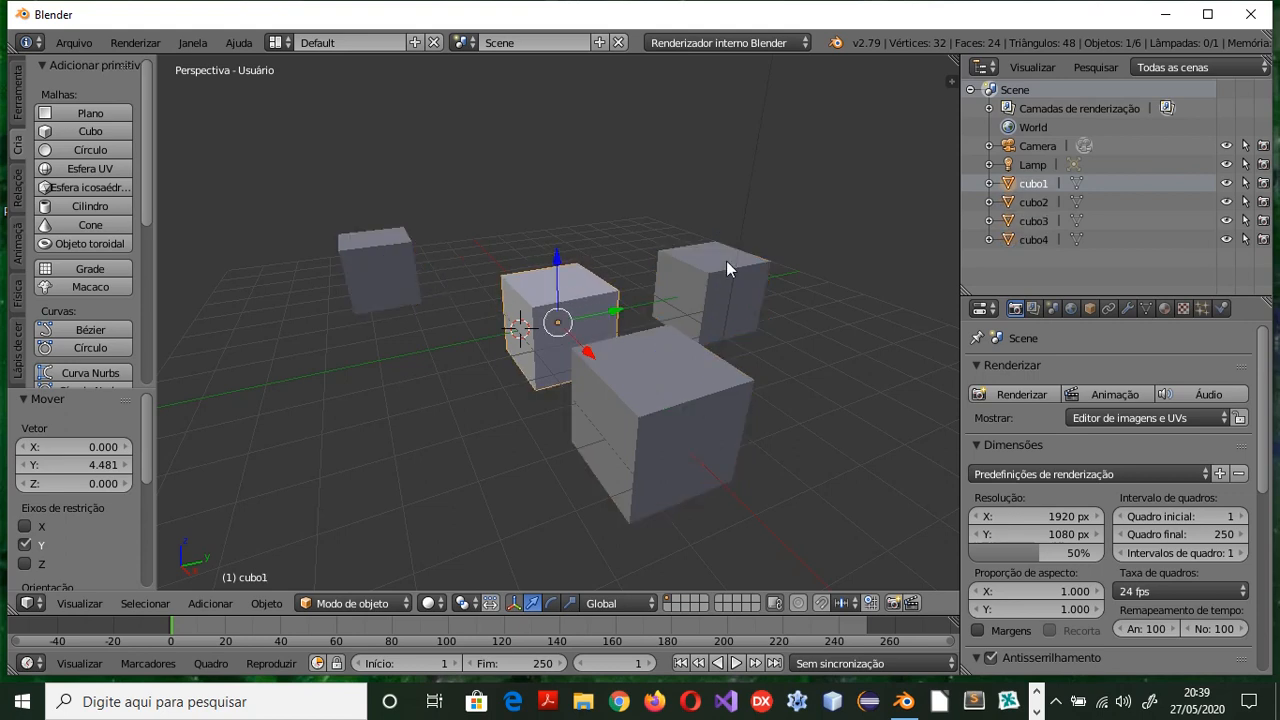
right_click(729, 261)
right_click(704, 366)
right_click(560, 285)
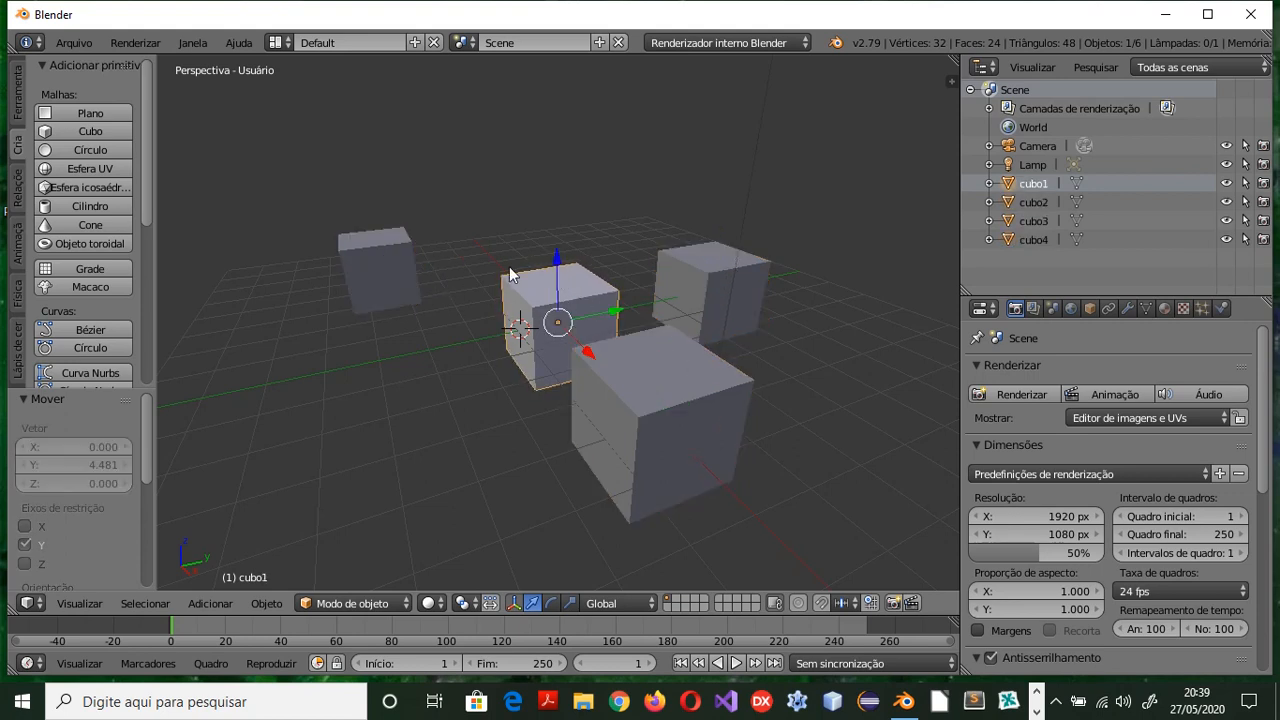
right_click(373, 250)
right_click(560, 289)
right_click(719, 254)
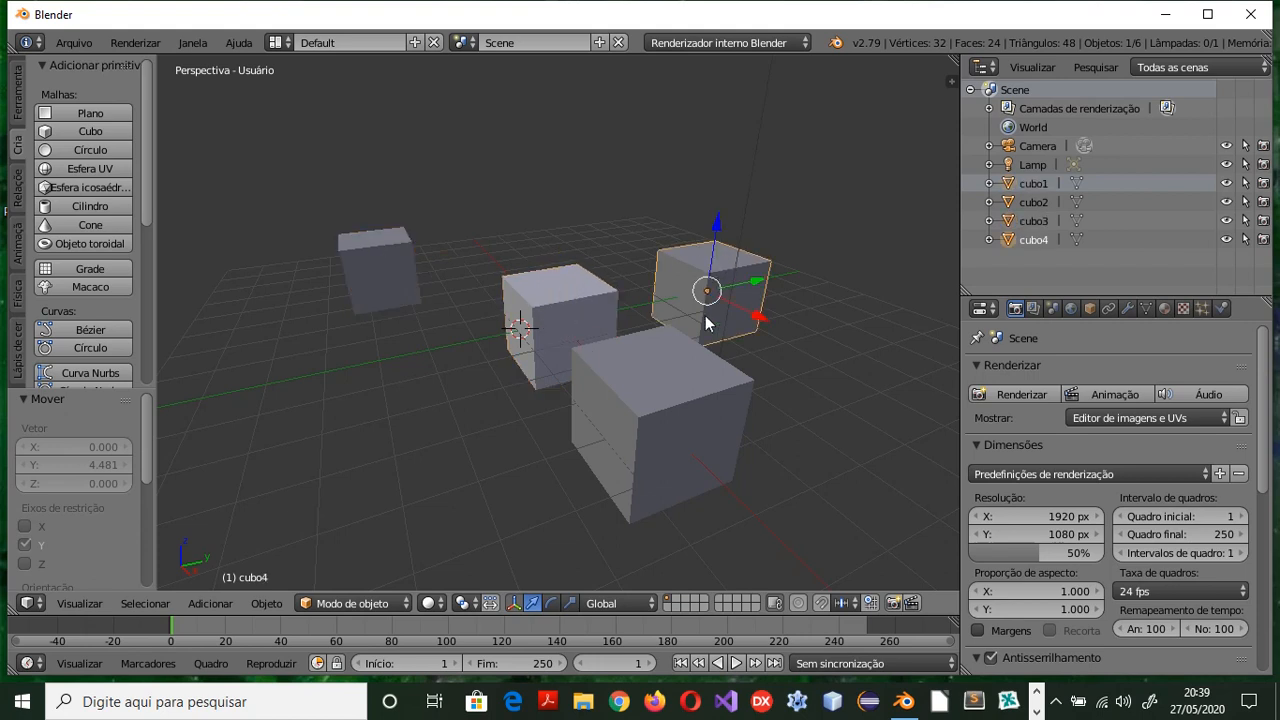
right_click(685, 362)
right_click(512, 273)
right_click(375, 262)
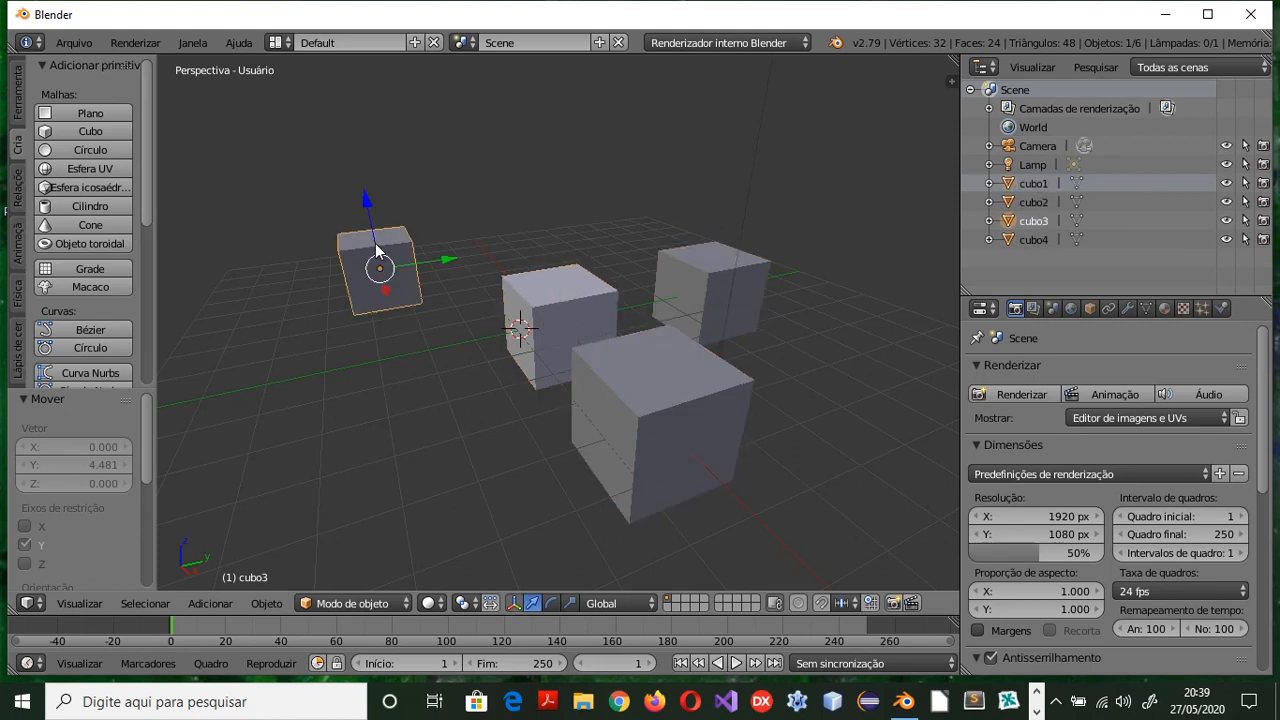
right_click(541, 312)
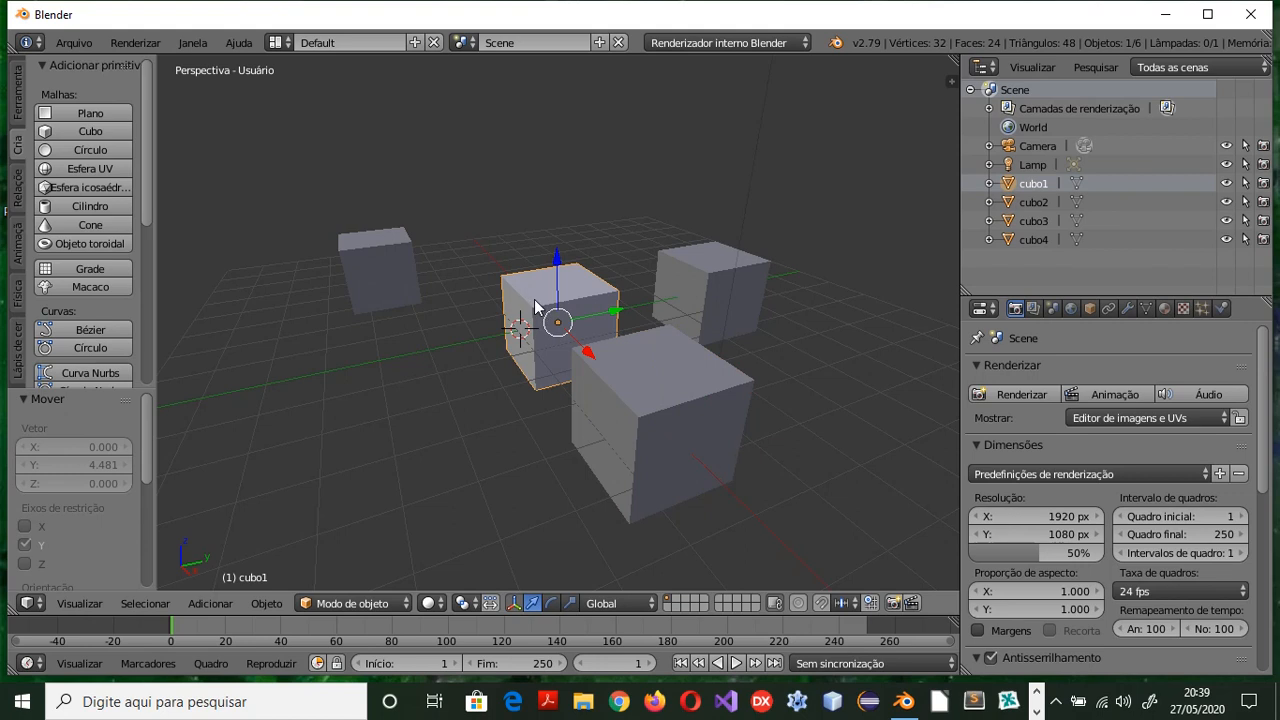
Select cubo3 in the 3D view and add cubo1, cubo4 and cubo2 to the selection
right_click(372, 284)
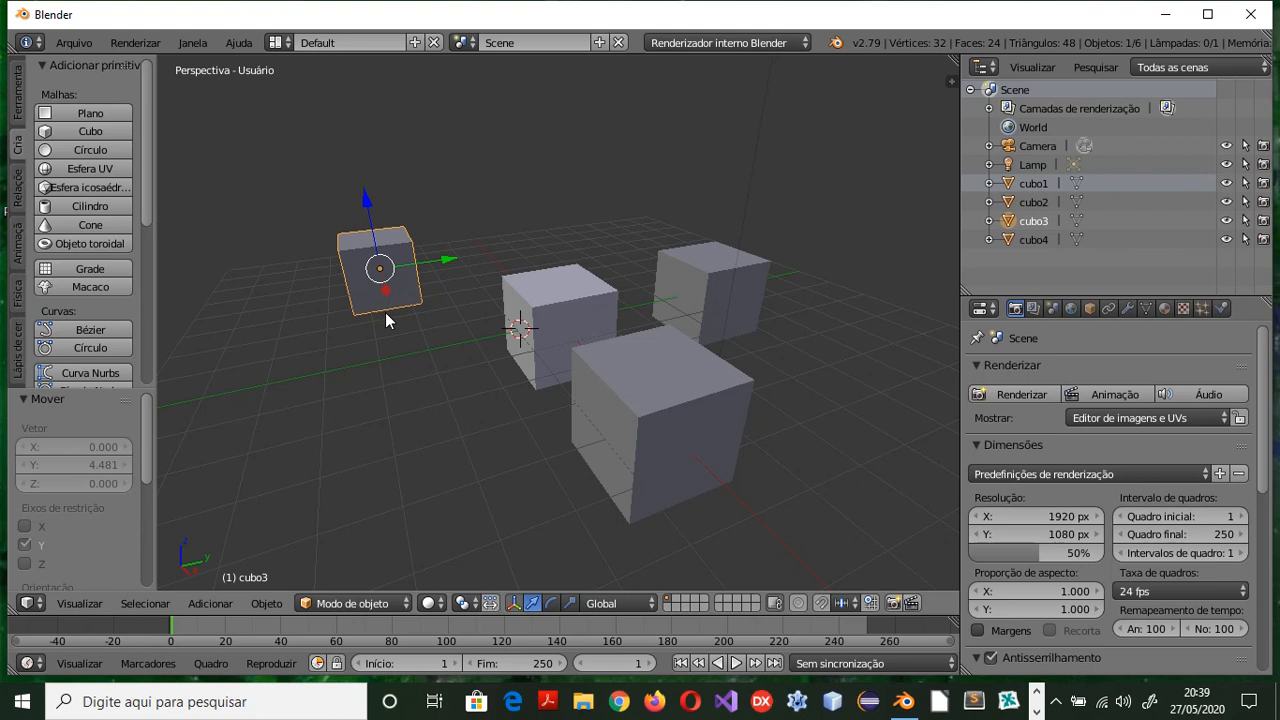
shift+right_click(545, 325)
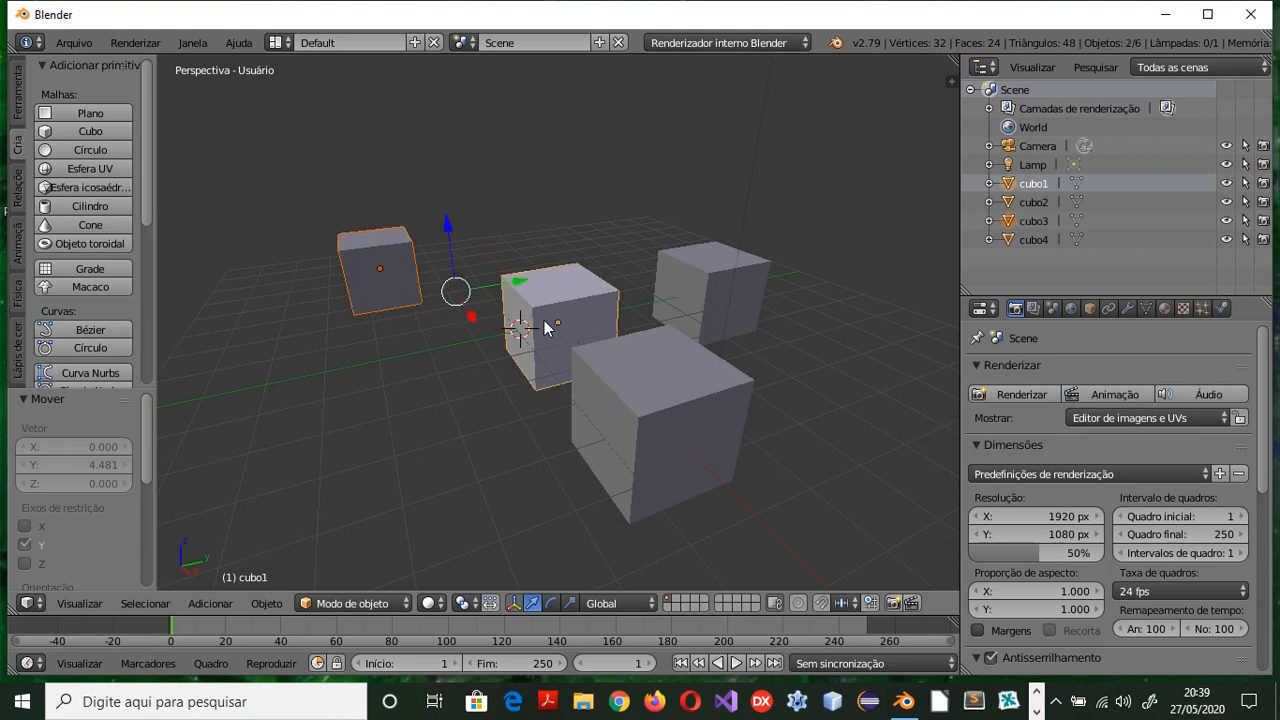
shift+right_click(685, 298)
shift+right_click(652, 372)
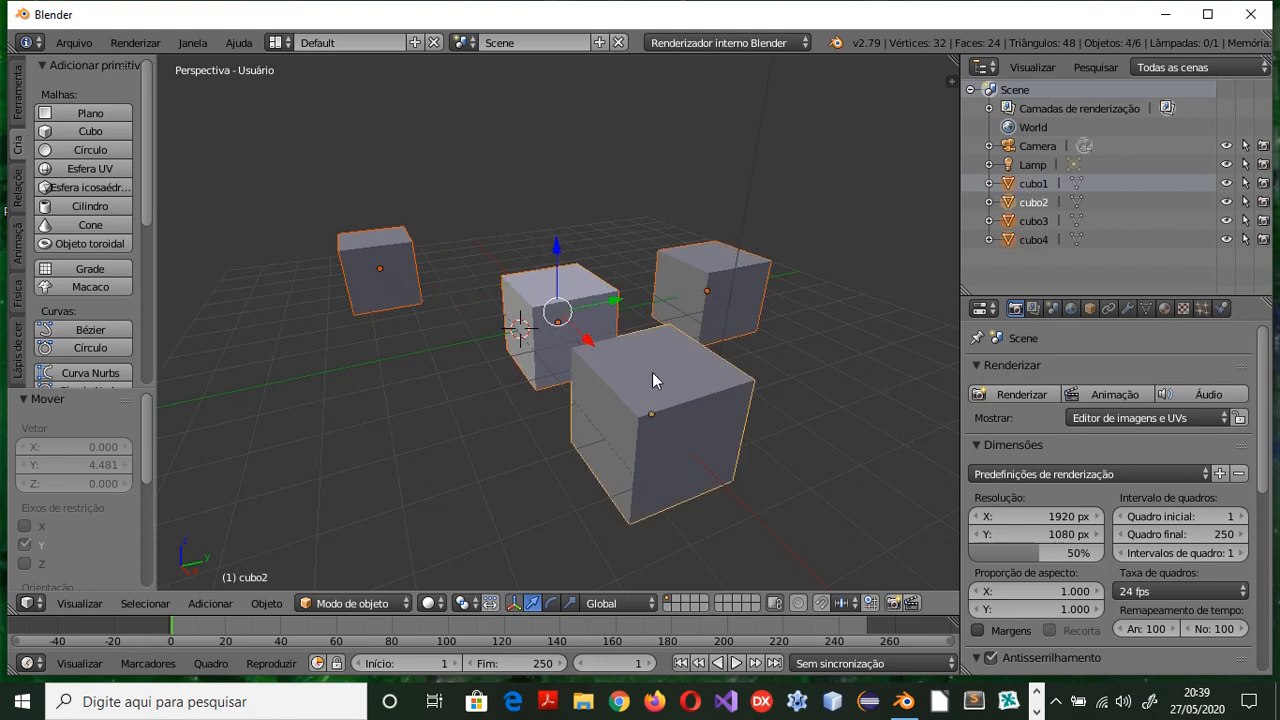
Select only cubo1 in the 3D view and extend the selection with cubo2 and cubo4
right_click(522, 352)
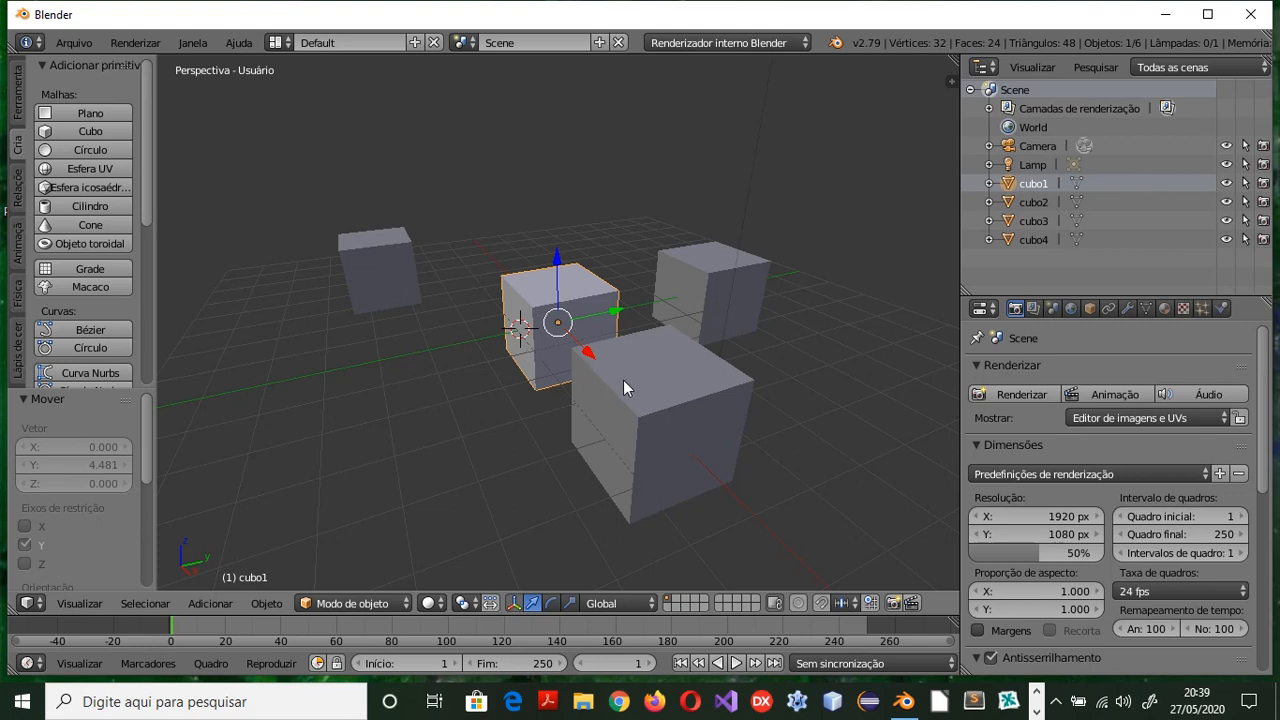
shift+right_click(642, 398)
shift+right_click(706, 285)
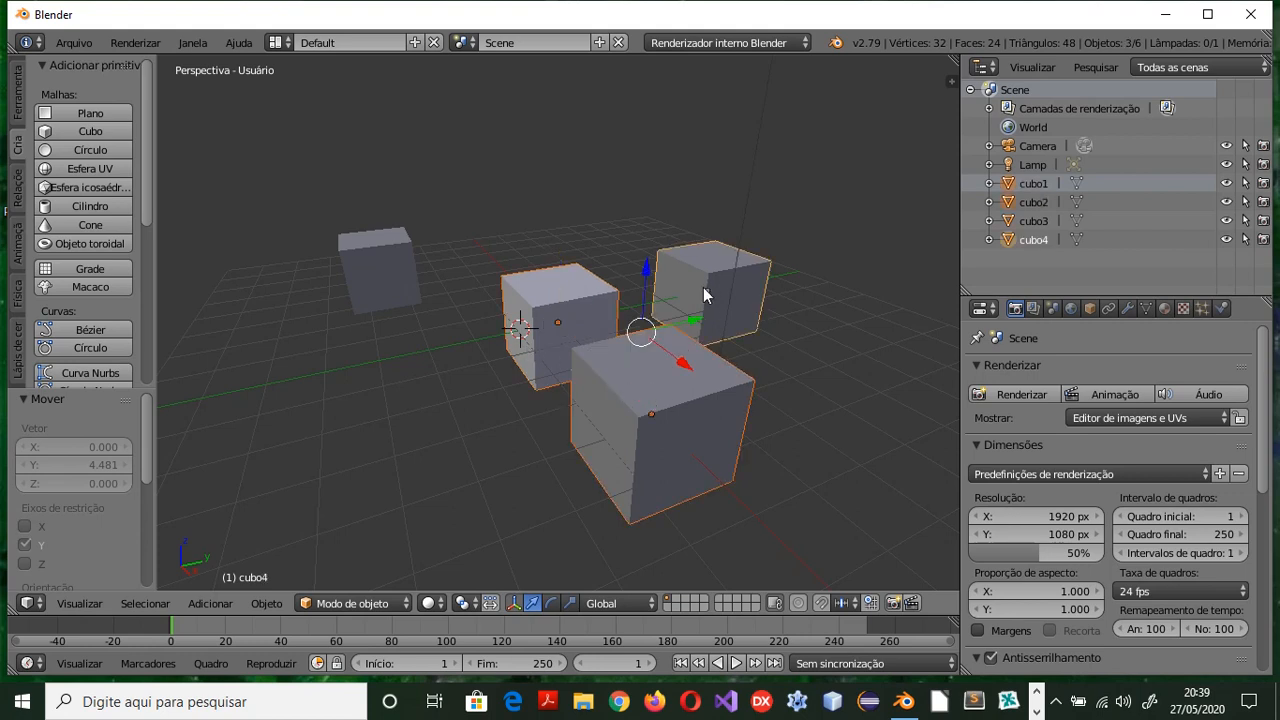
Add cubo3 to the selection in the 3D view so that all four cubes are selected
shift+right_click(376, 252)
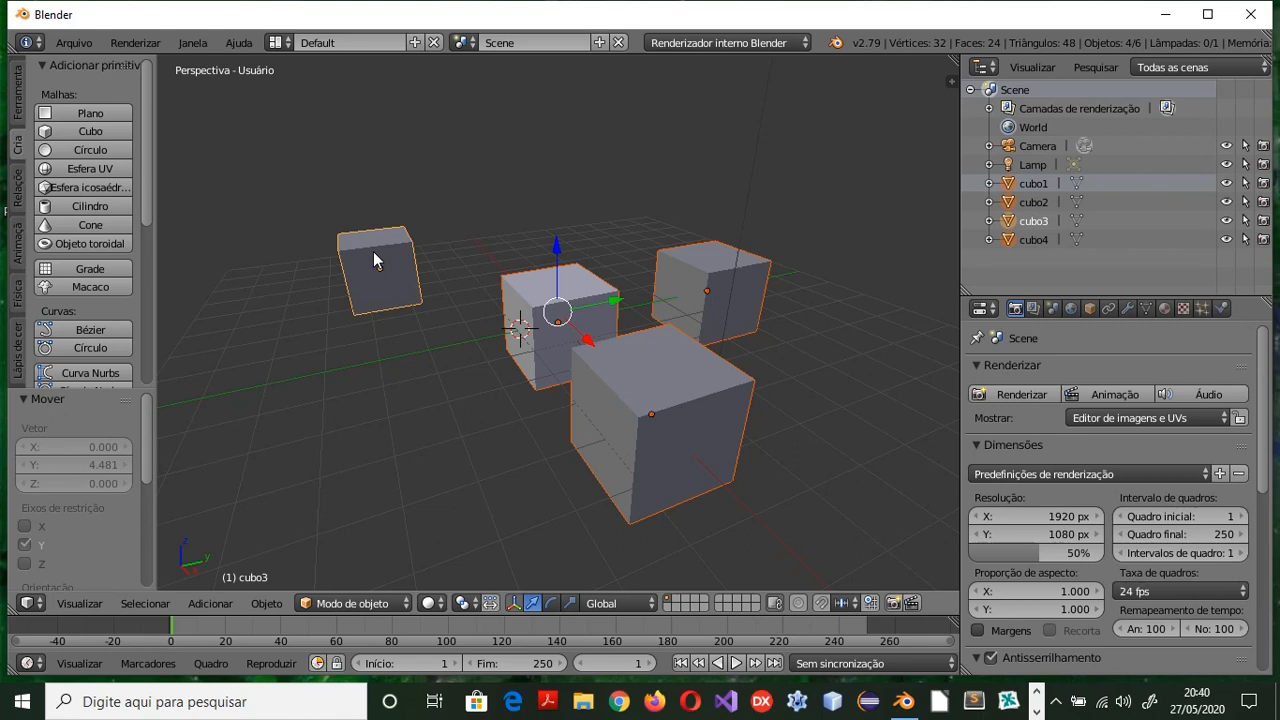
key(space)
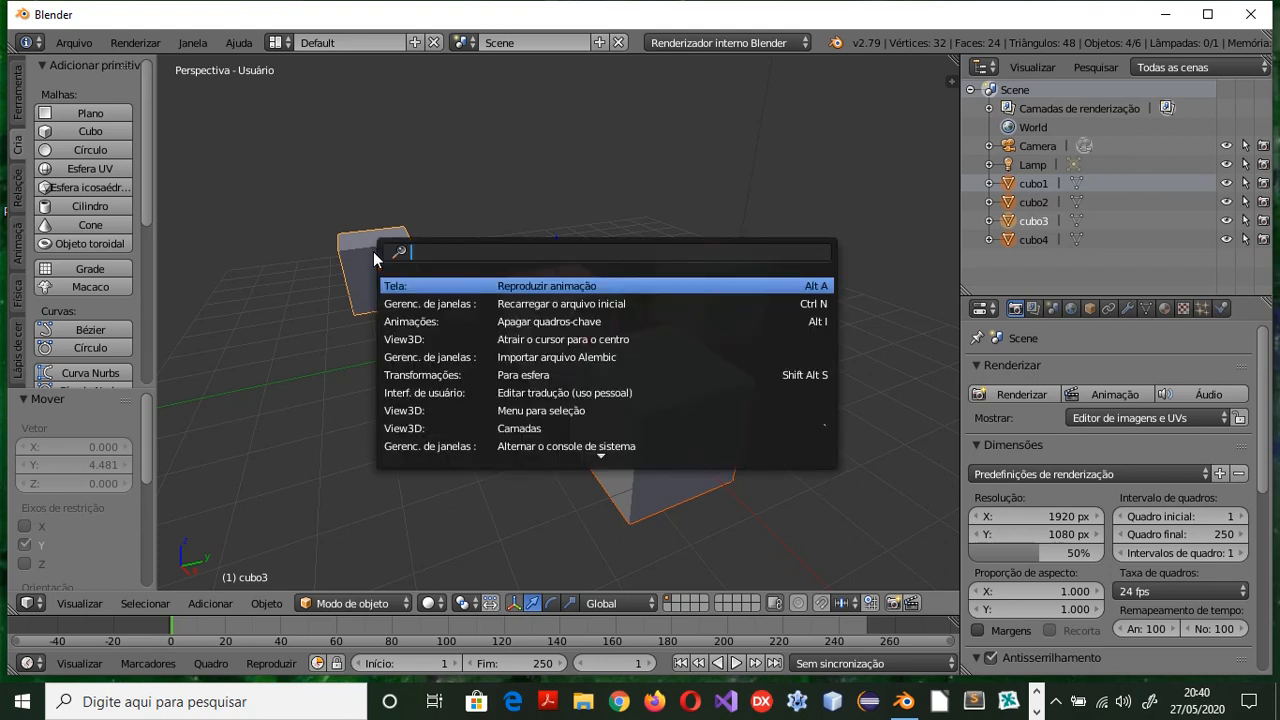
key(Escape)
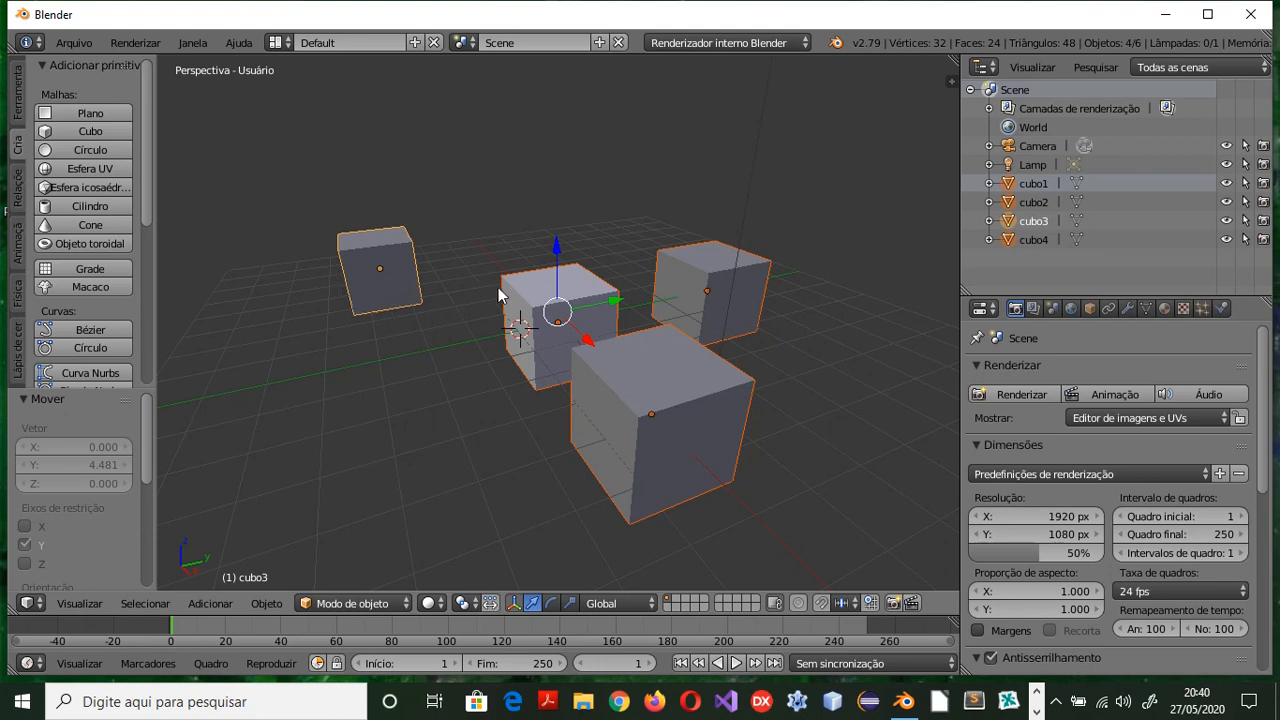
Select cubo4, cubo1, cubo2 and cubo3 one at a time in the 3D view and switch cubo3's visibility off and on
click(405, 276)
click(612, 417)
right_click(703, 304)
right_click(600, 313)
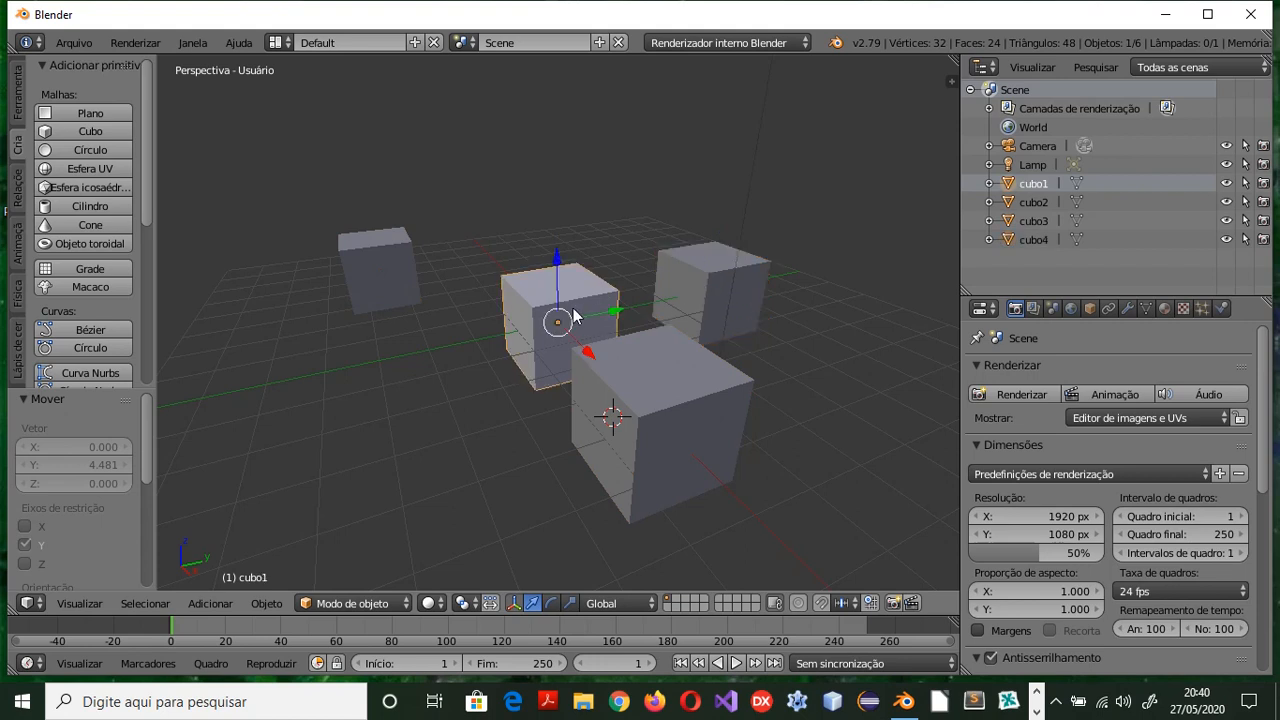
right_click(622, 375)
right_click(384, 268)
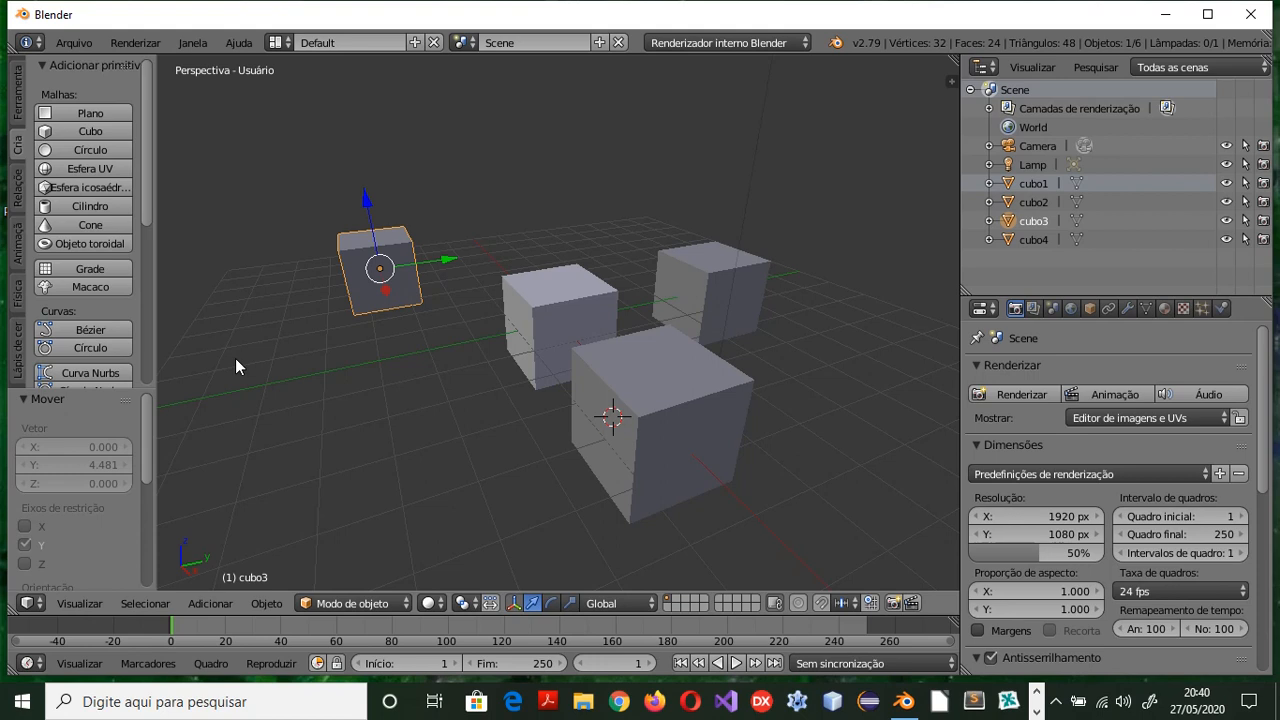
click(1227, 220)
click(1227, 220)
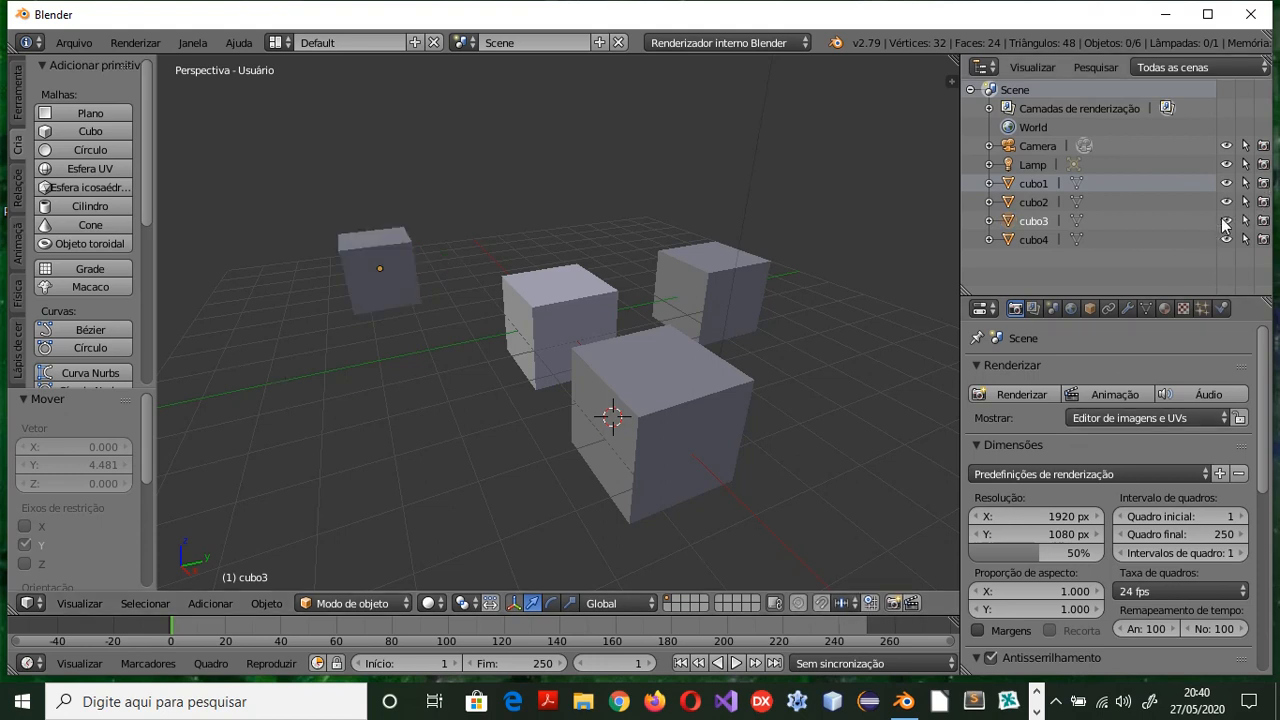
Select cubo2 in the 3D view, delete it and undo the deletion
click(697, 436)
right_click(668, 451)
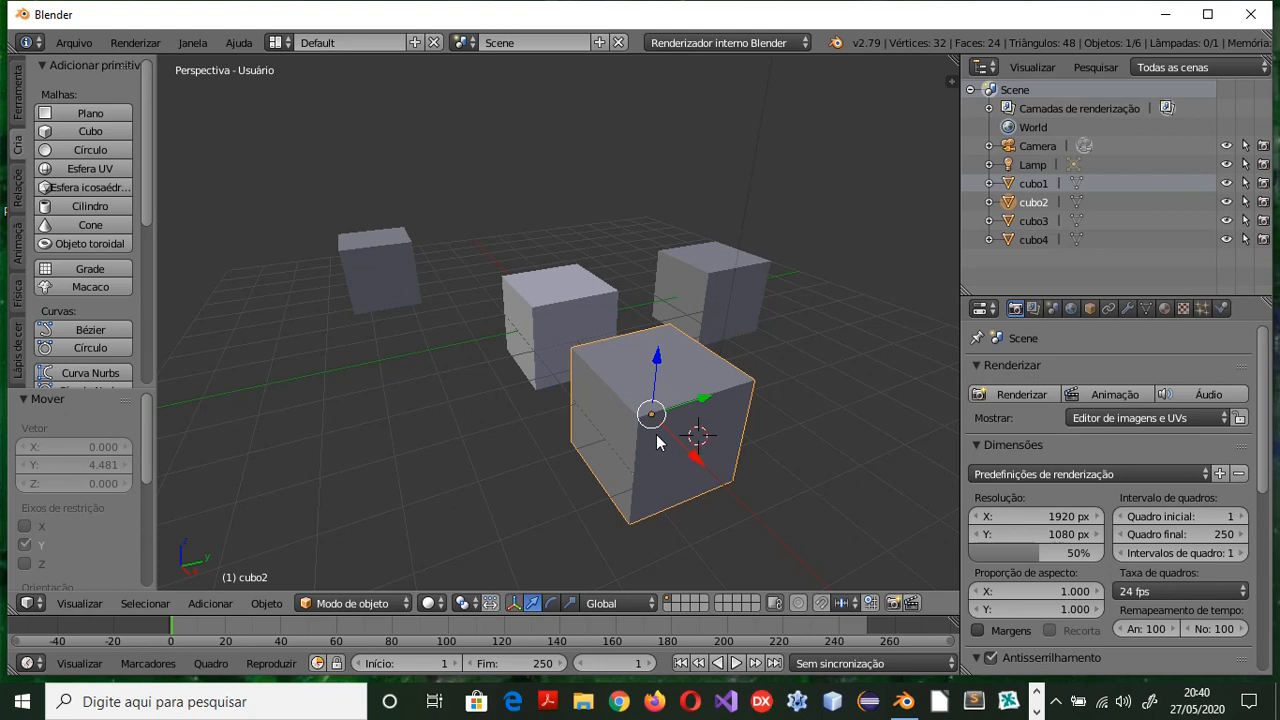
key(x)
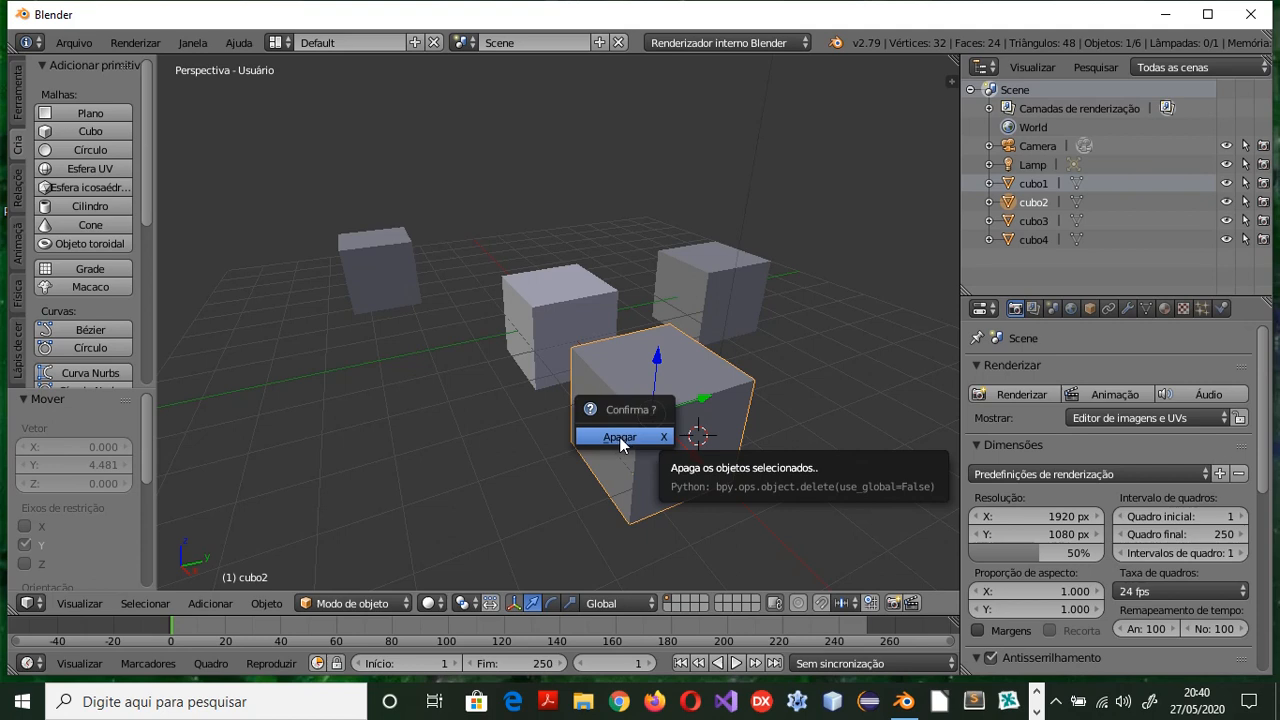
click(620, 440)
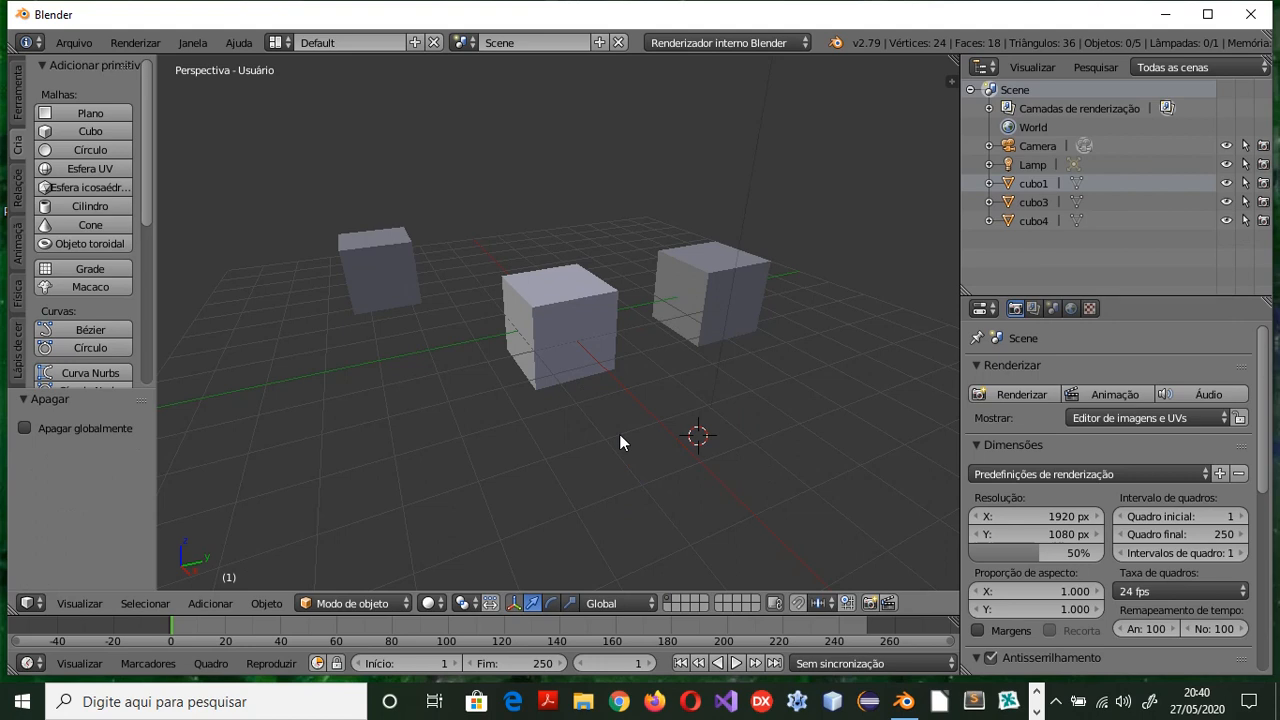
key(ctrl+z)
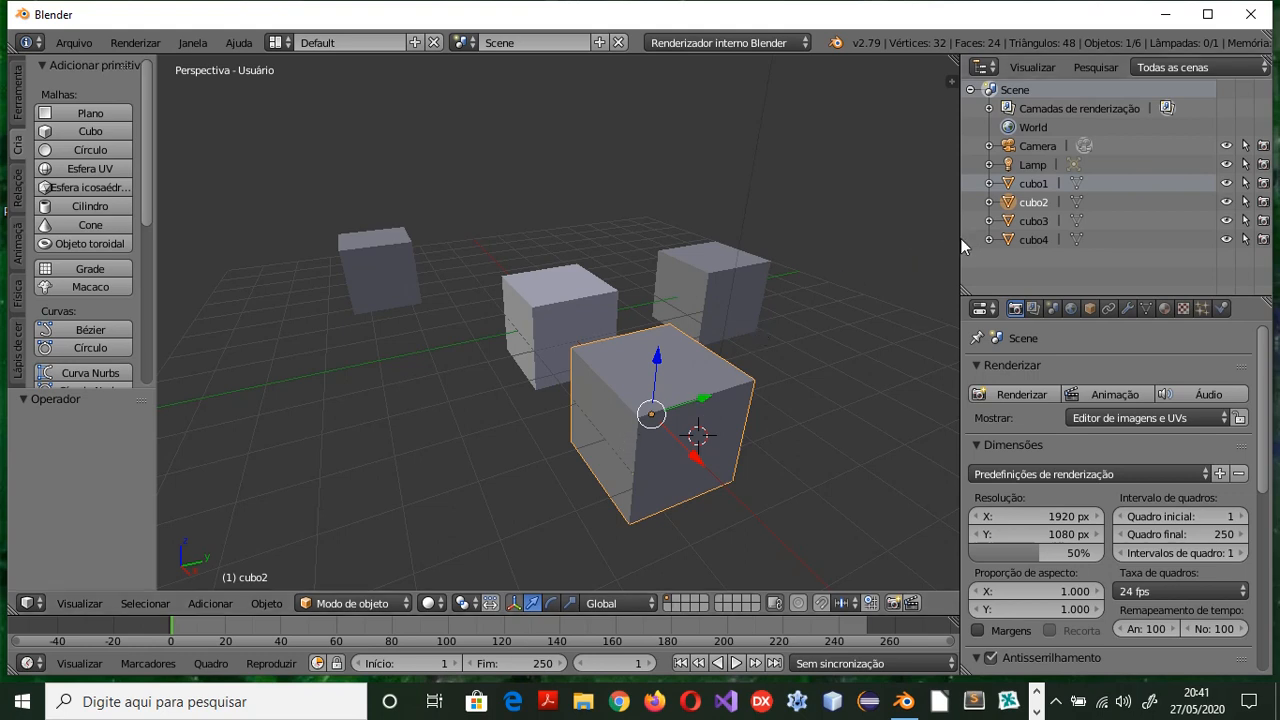
Widen the 3D view and toggle it repeatedly between perspective and orthographic projection to compare how the cubes are displayed
drag(960, 238, 1055, 239)
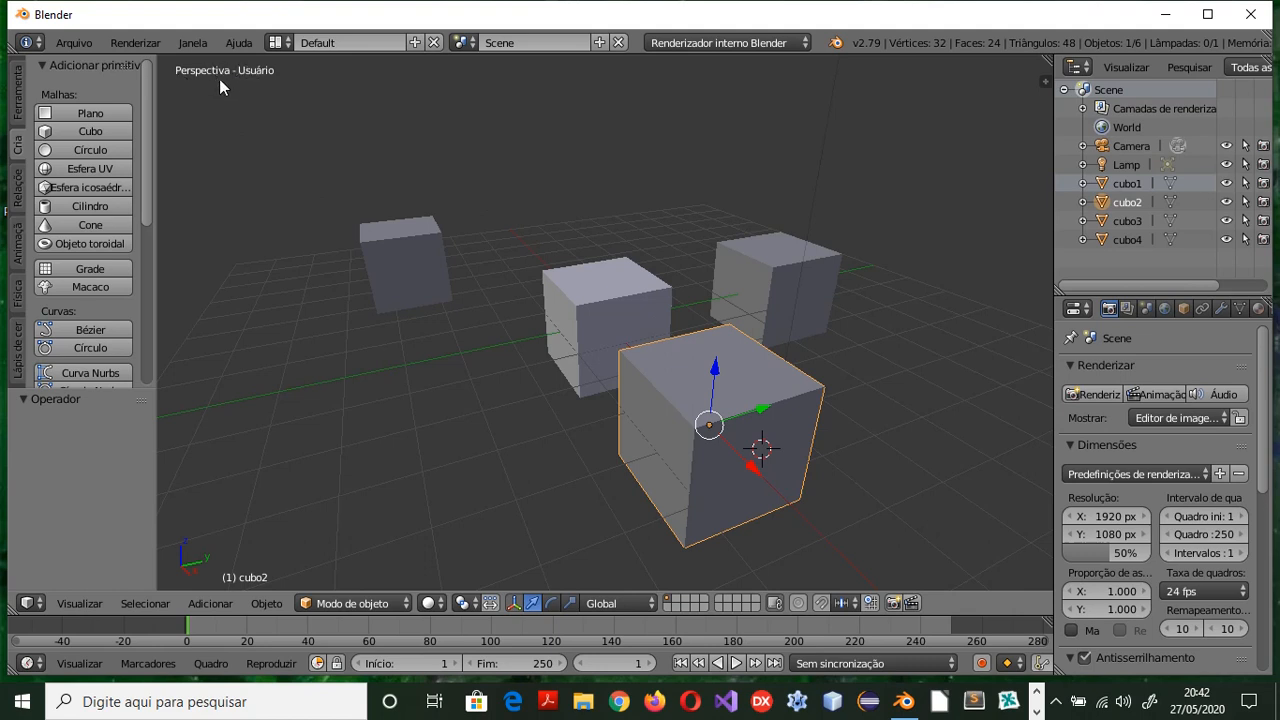
key(KP_5)
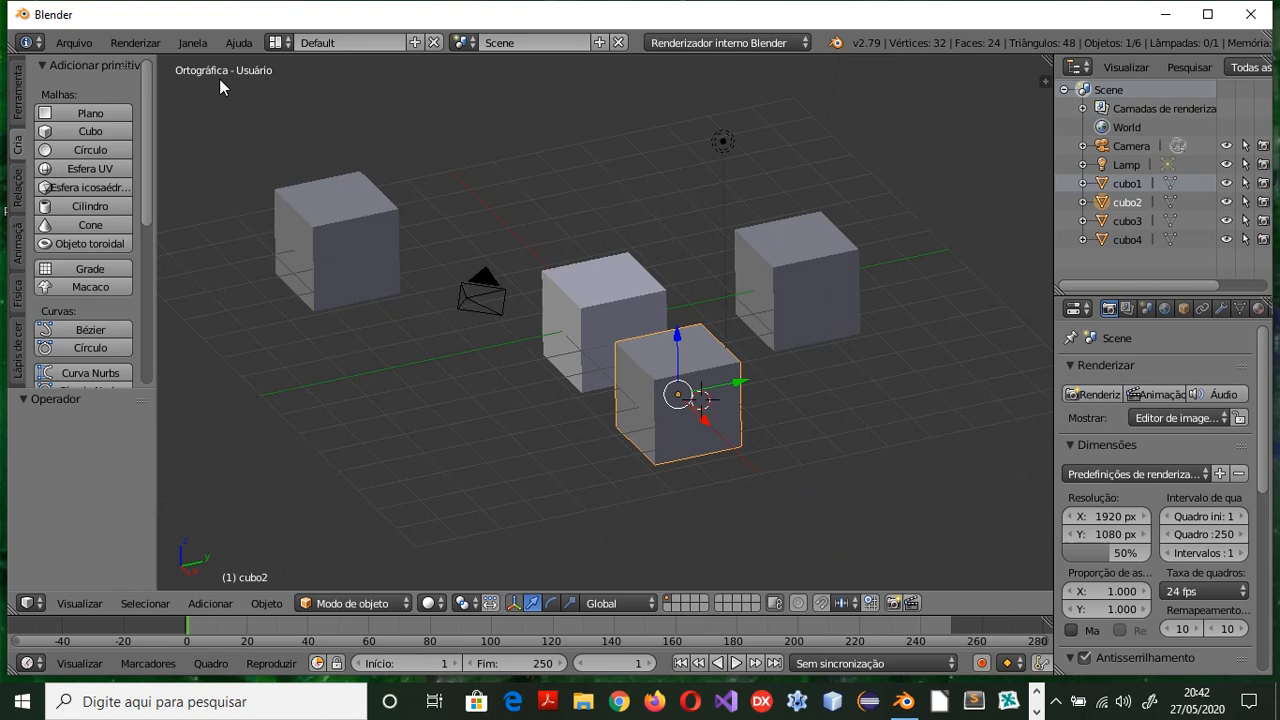
key(KP_5)
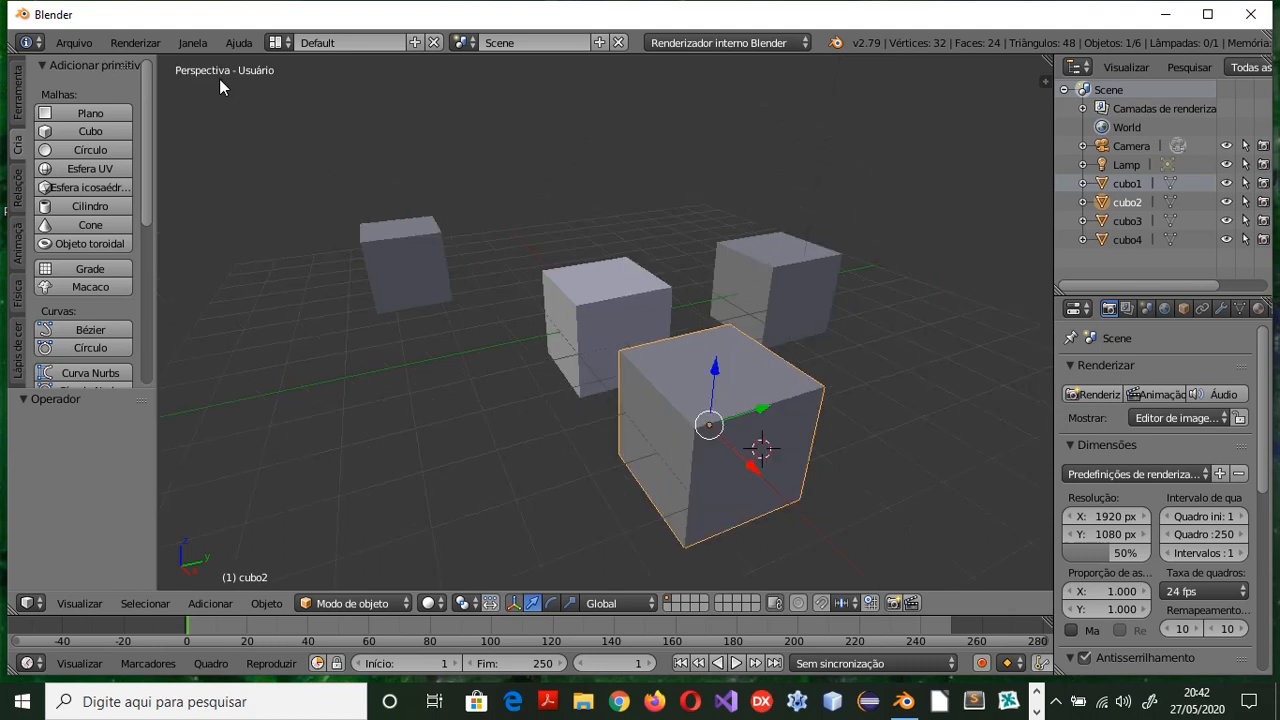
key(KP_5)
key(KP_5)
key(KP_5)
key(KP_5)
key(KP_5)
key(KP_5)
key(KP_5)
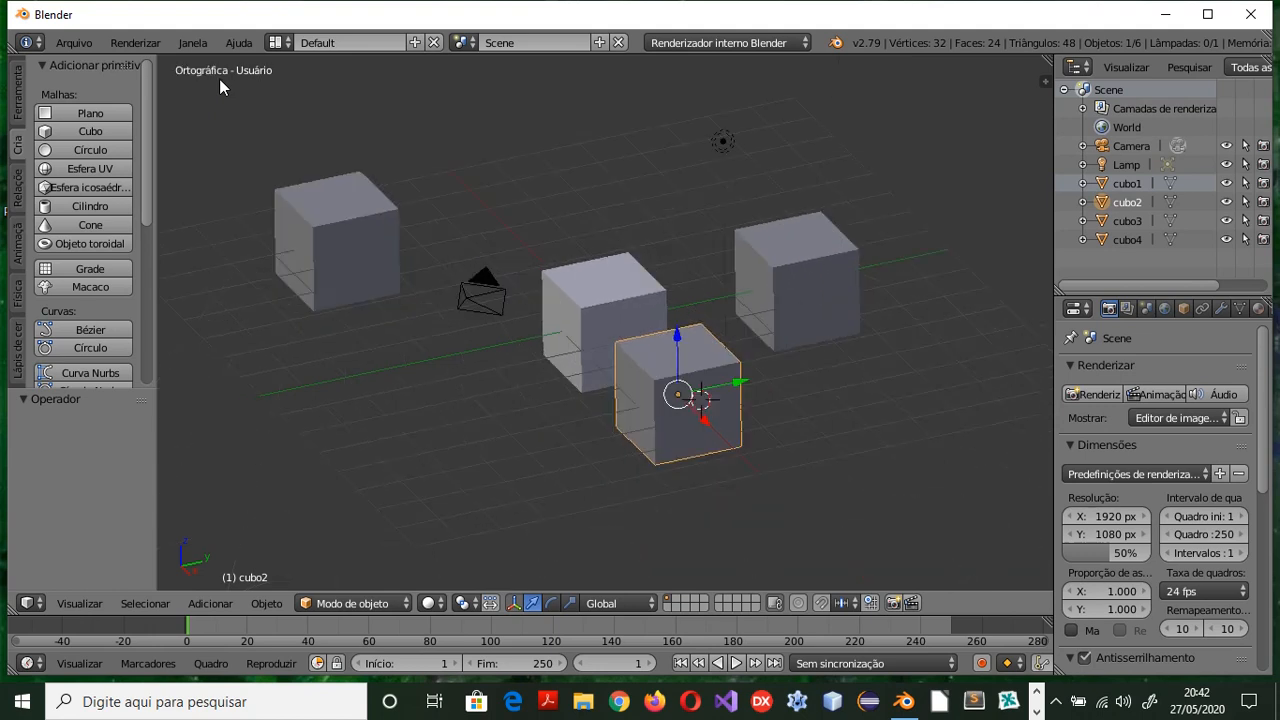
key(KP_5)
key(KP_5)
key(KP_5)
key(KP_5)
key(KP_5)
key(KP_5)
key(KP_5)
key(KP_5)
key(KP_5)
key(KP_5)
key(KP_5)
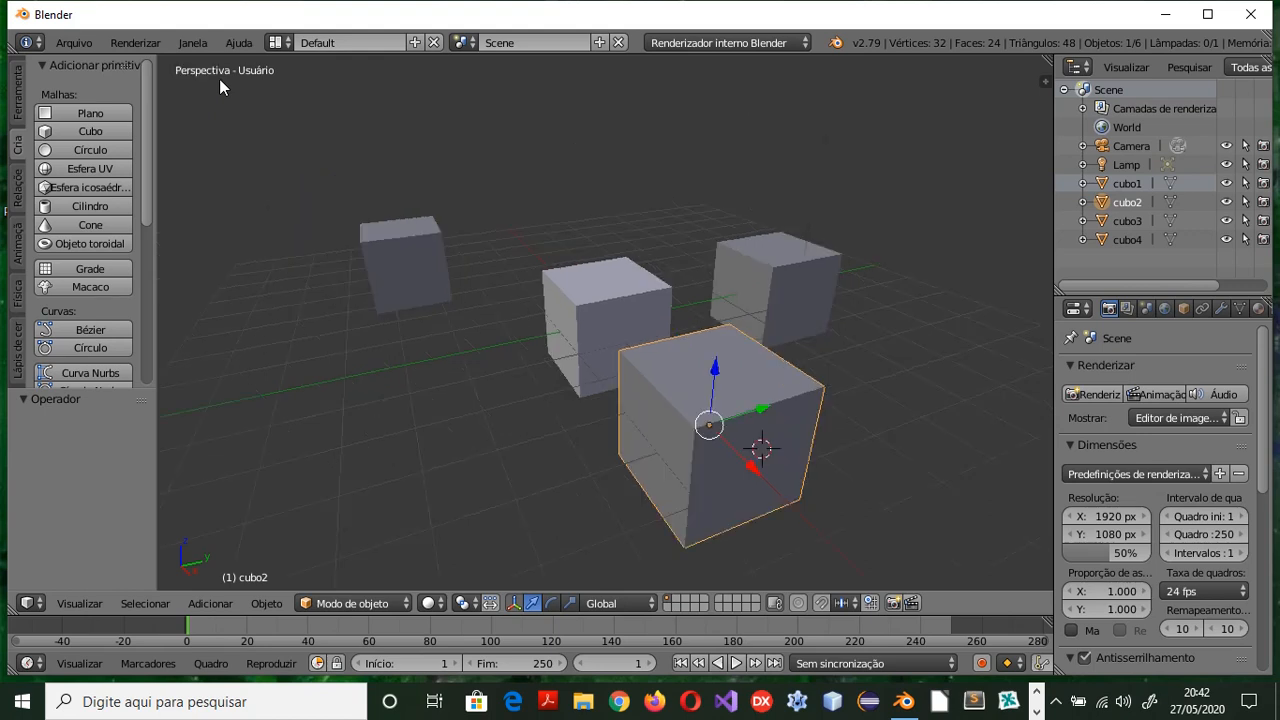
key(KP_5)
key(KP_5)
key(KP_5)
View the scene from the top and switch that view to orthographic projection with all four cubes in sight
key(KP_7)
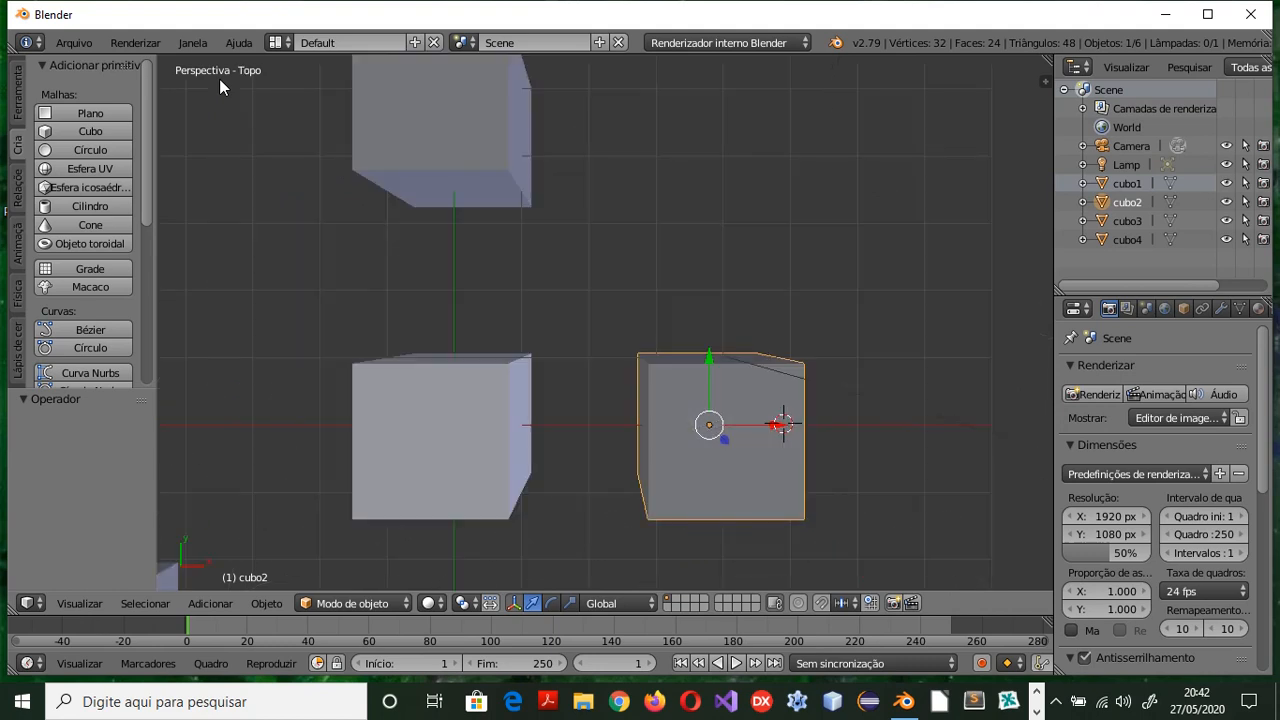
scroll(279, 221, down, 4)
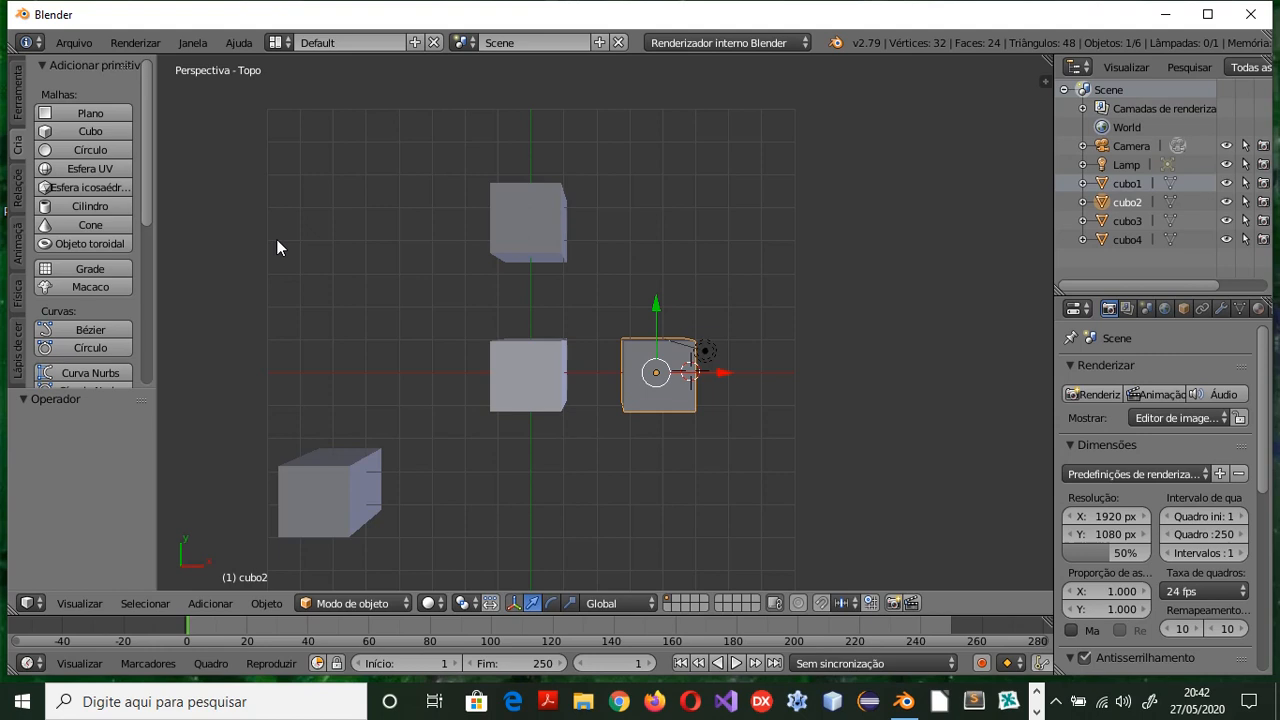
key(KP_5)
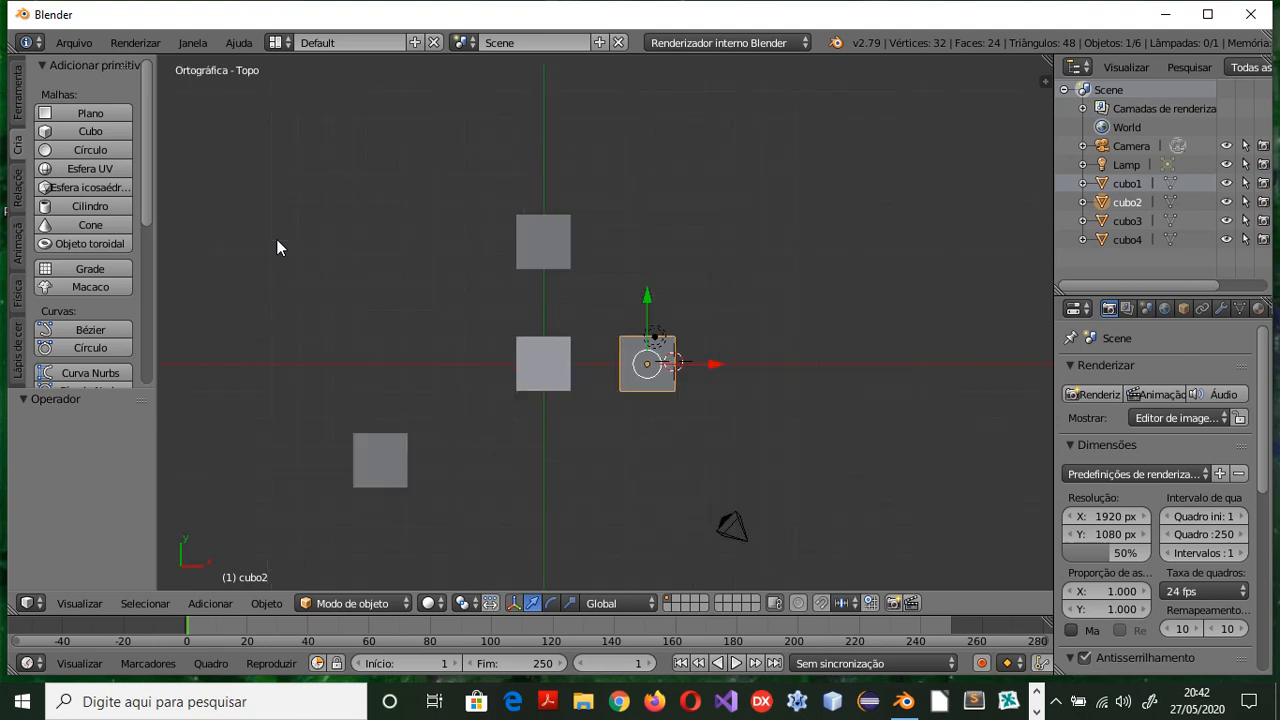
scroll(516, 408, up, 1)
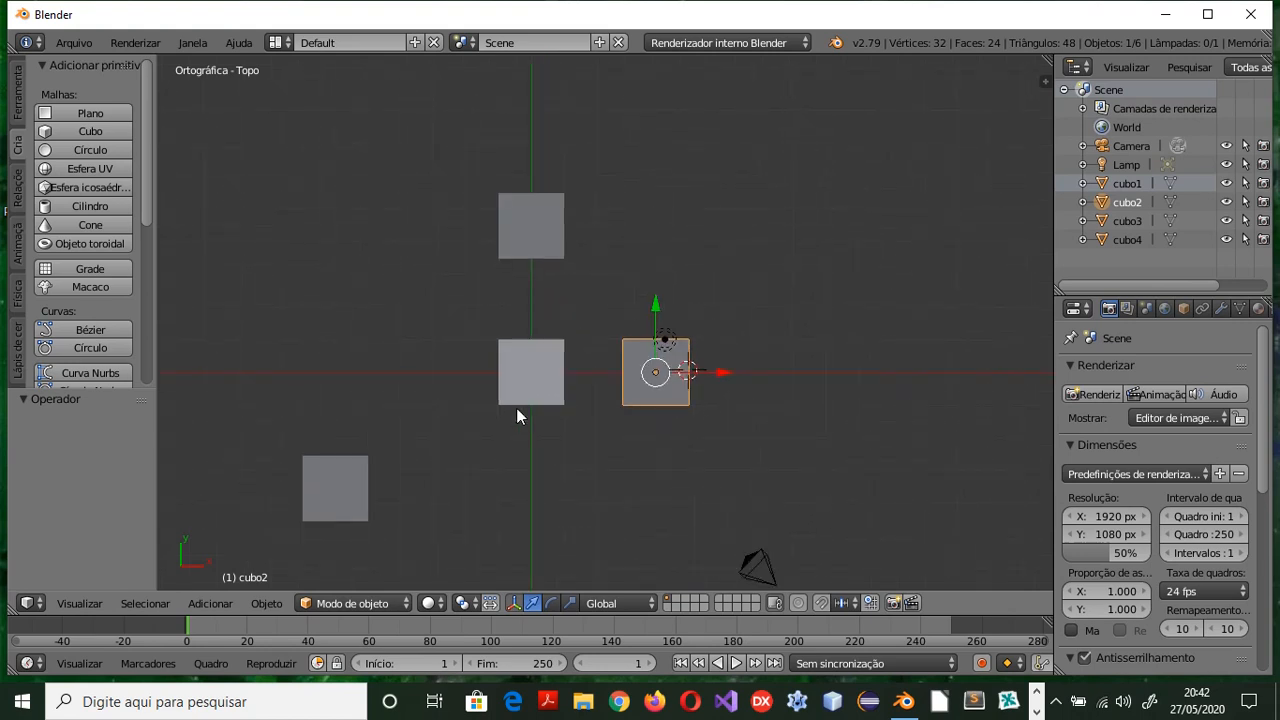
Examine the cubes in the orthographic front and right views and return to the top view
key(KP_1)
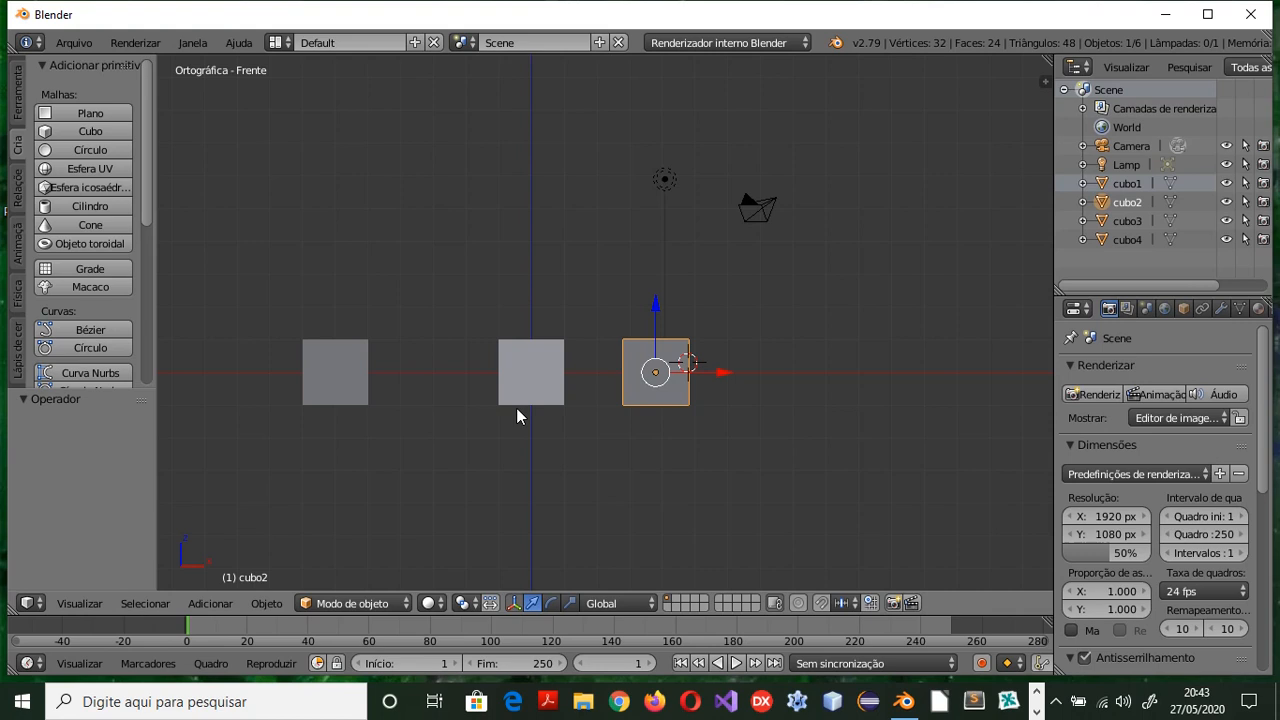
key(KP_3)
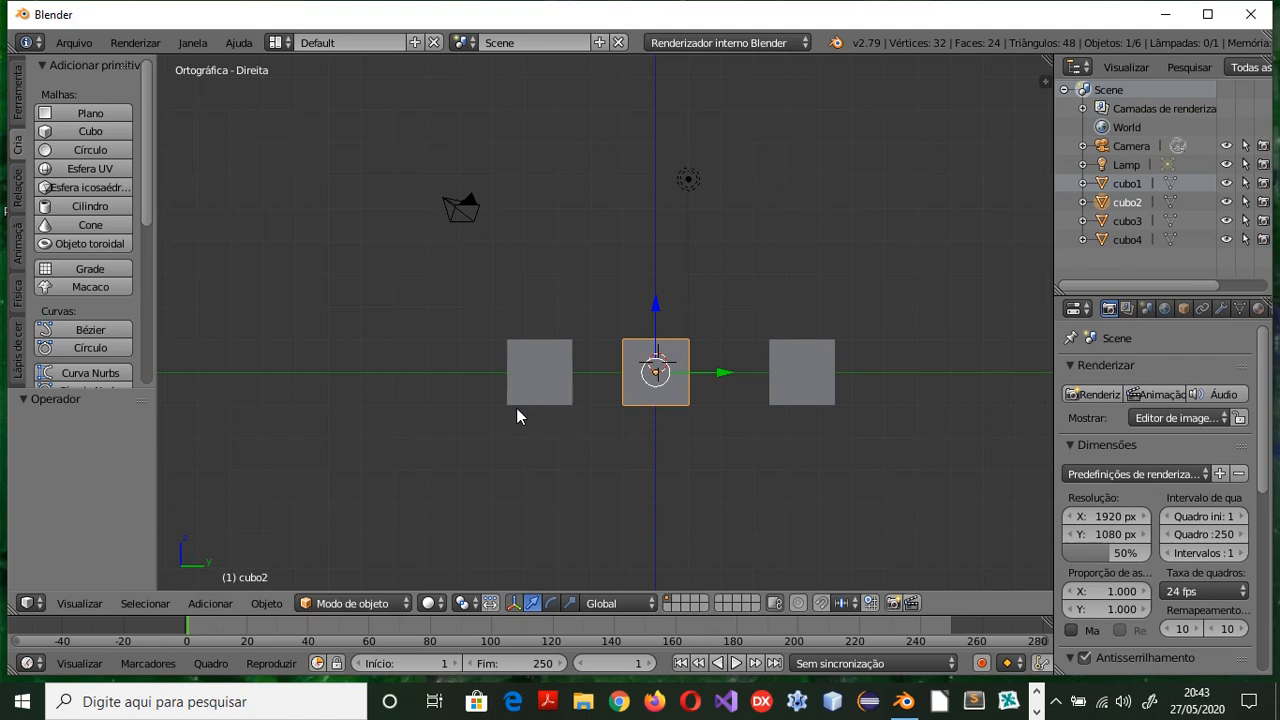
key(KP_7)
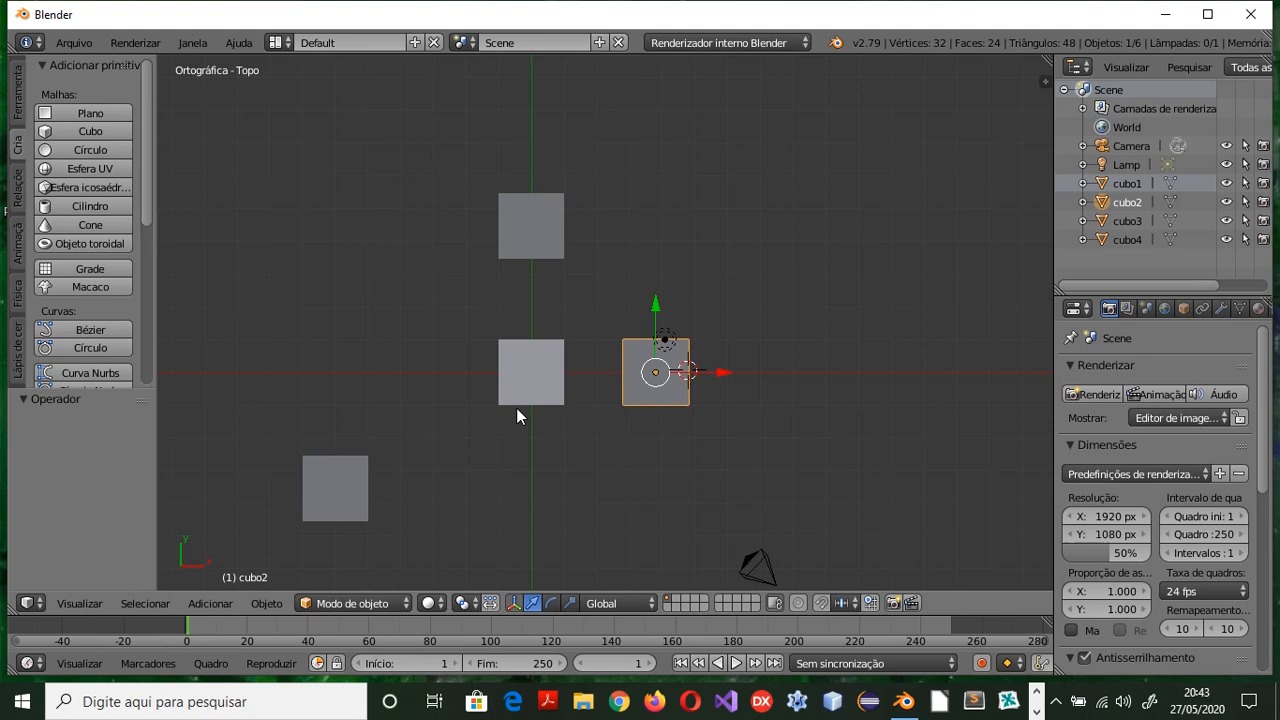
Show the object transform properties and set cubo1's location to X 5 and Y 5
key(n)
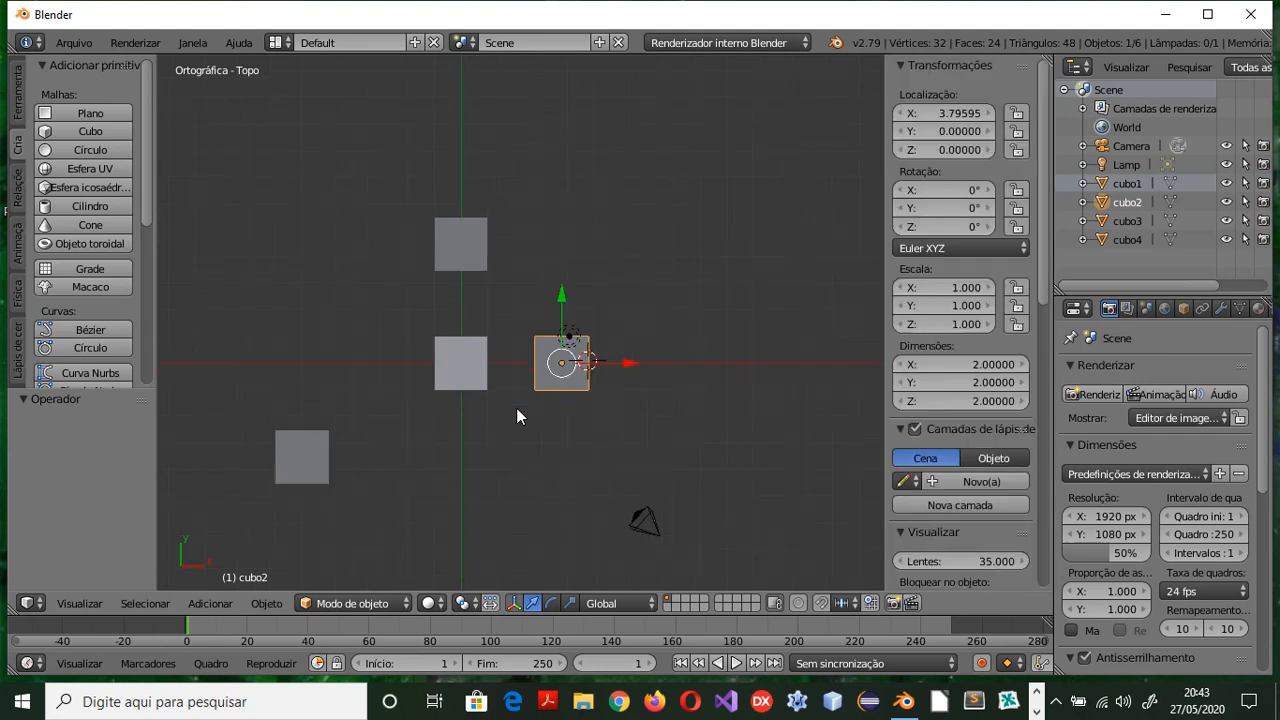
click(1125, 184)
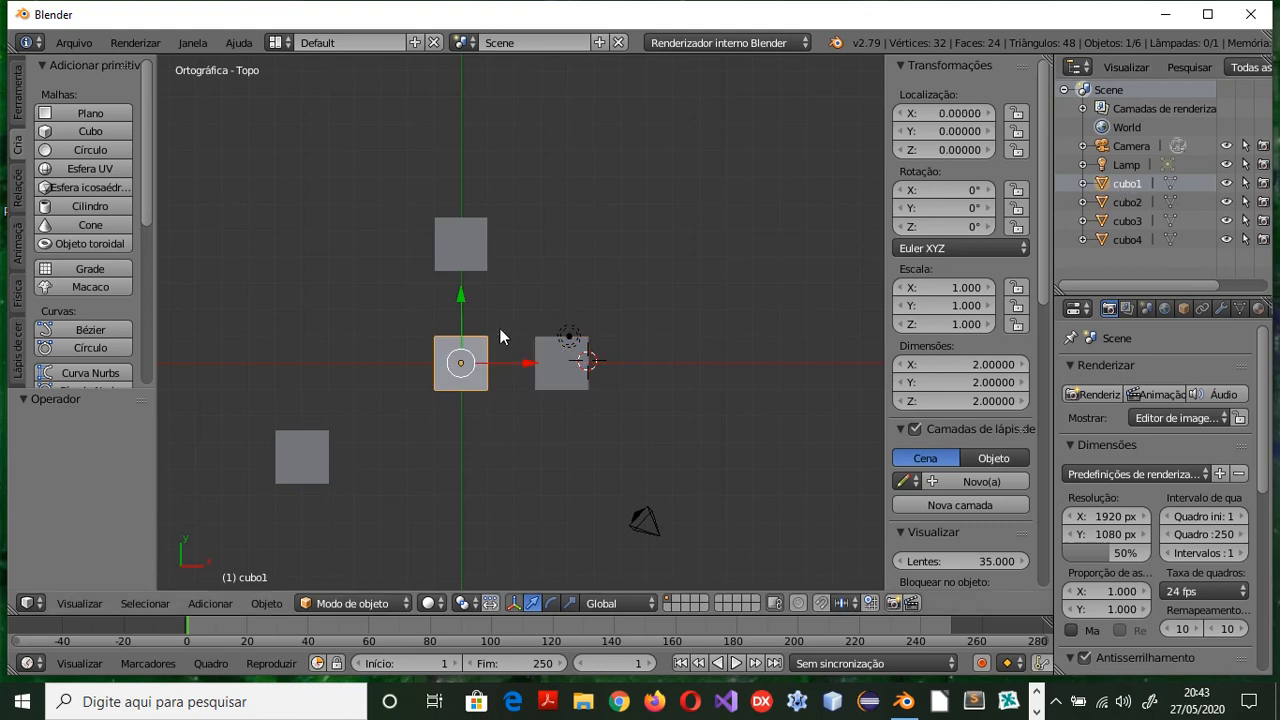
click(953, 113)
text(5)
key(Return)
click(915, 130)
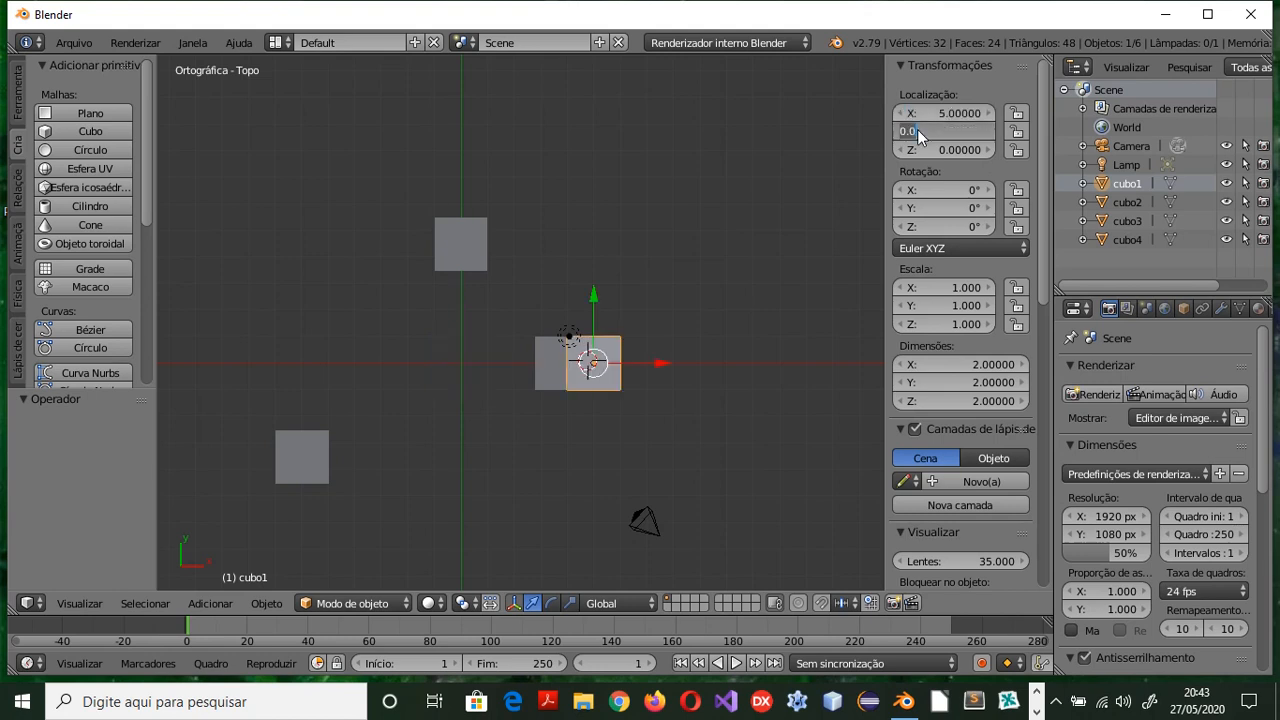
text(5)
key(Return)
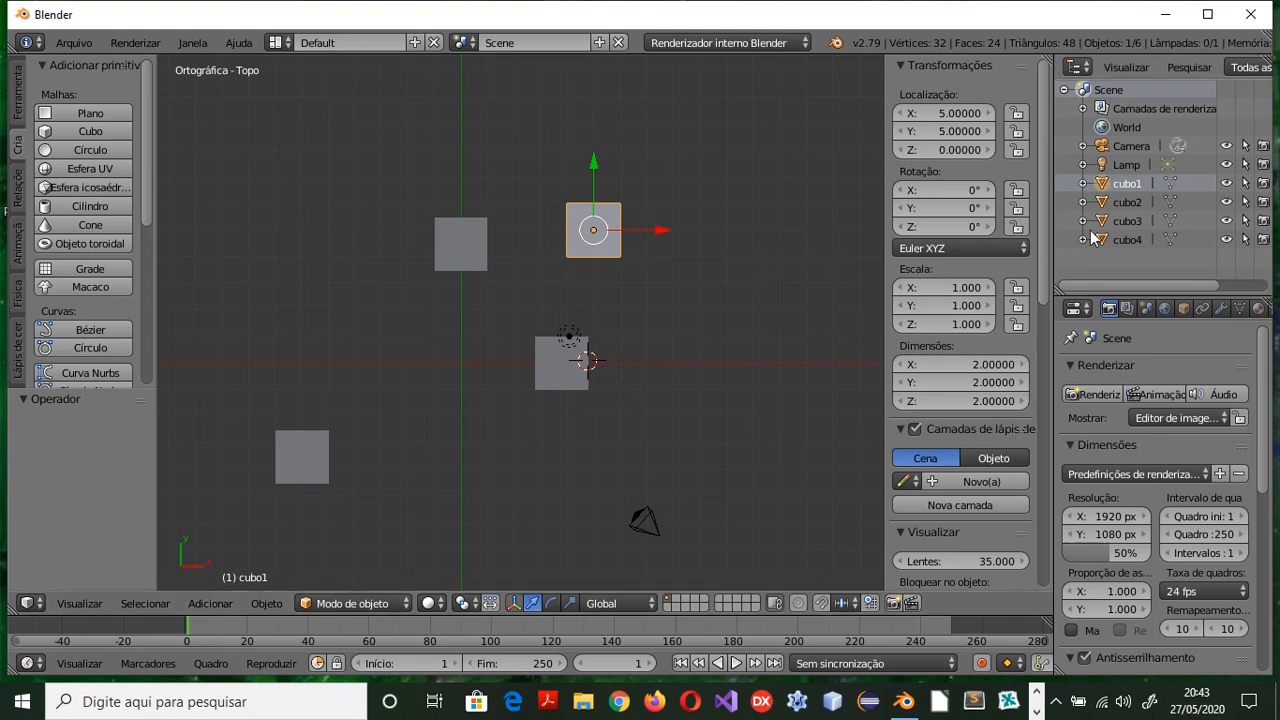
Select cubo2 and set its location to X 5 and Y -5
click(1126, 201)
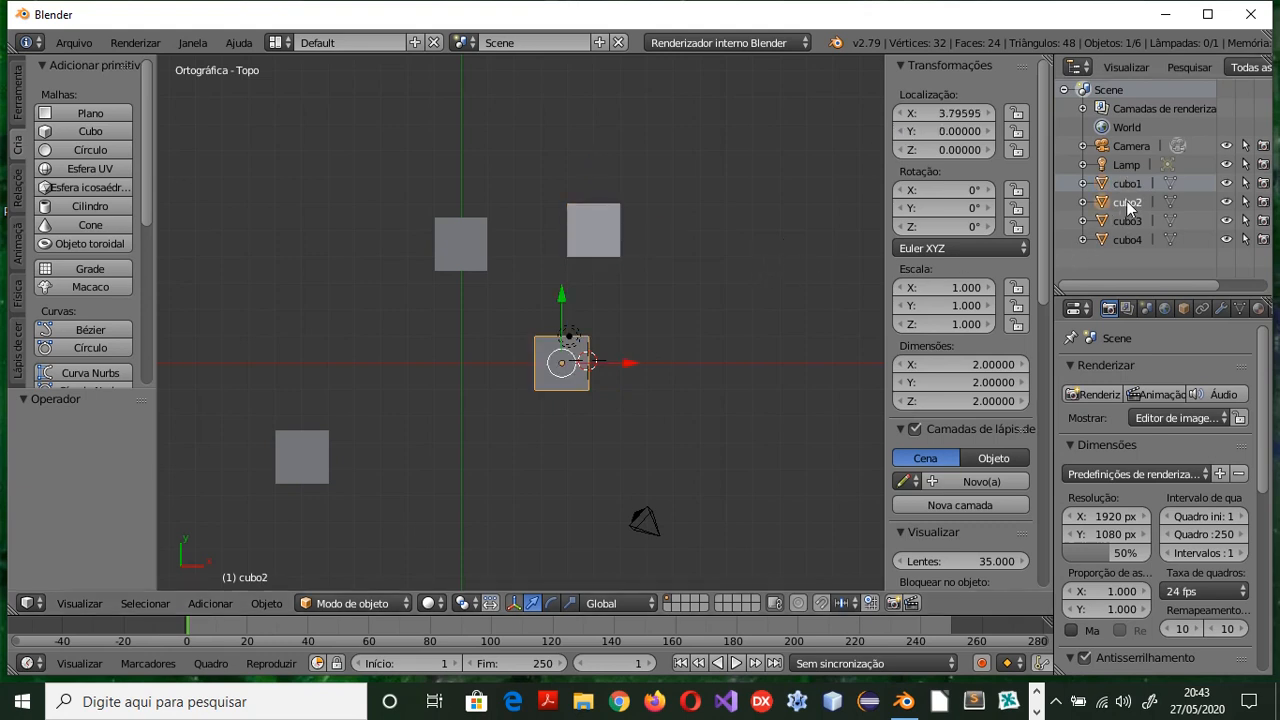
click(960, 115)
text(5)
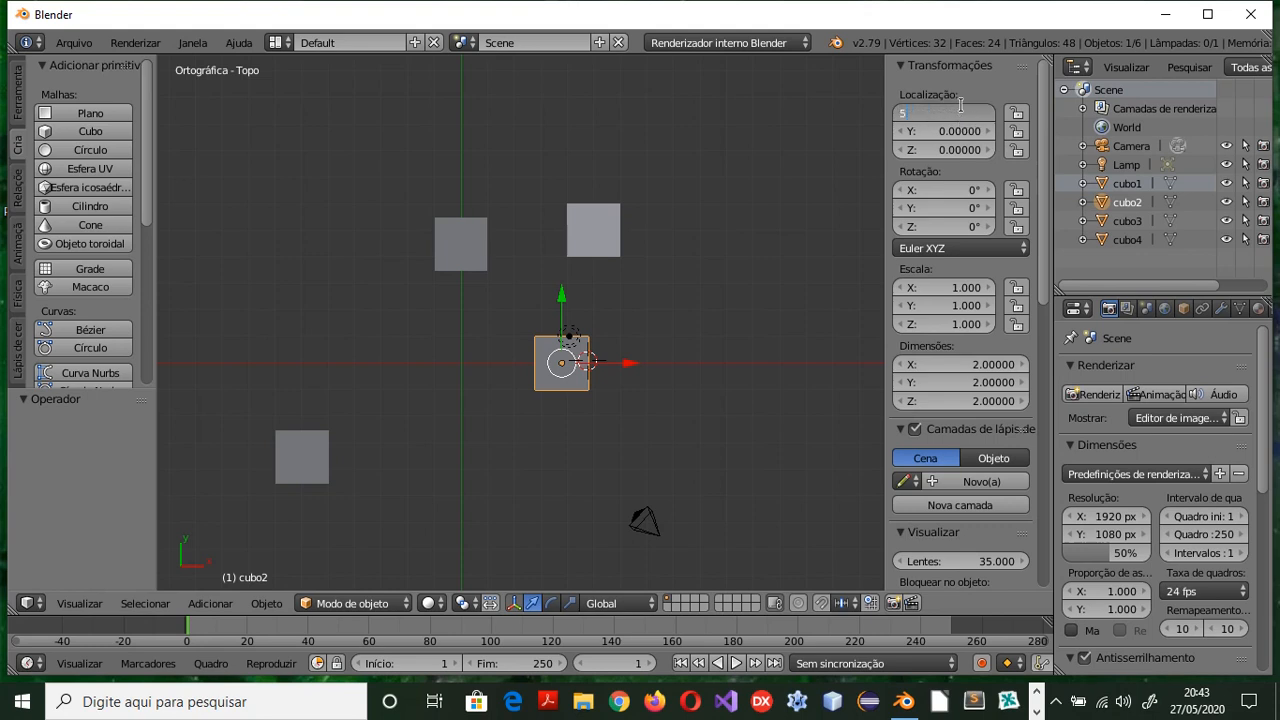
key(Return)
click(936, 131)
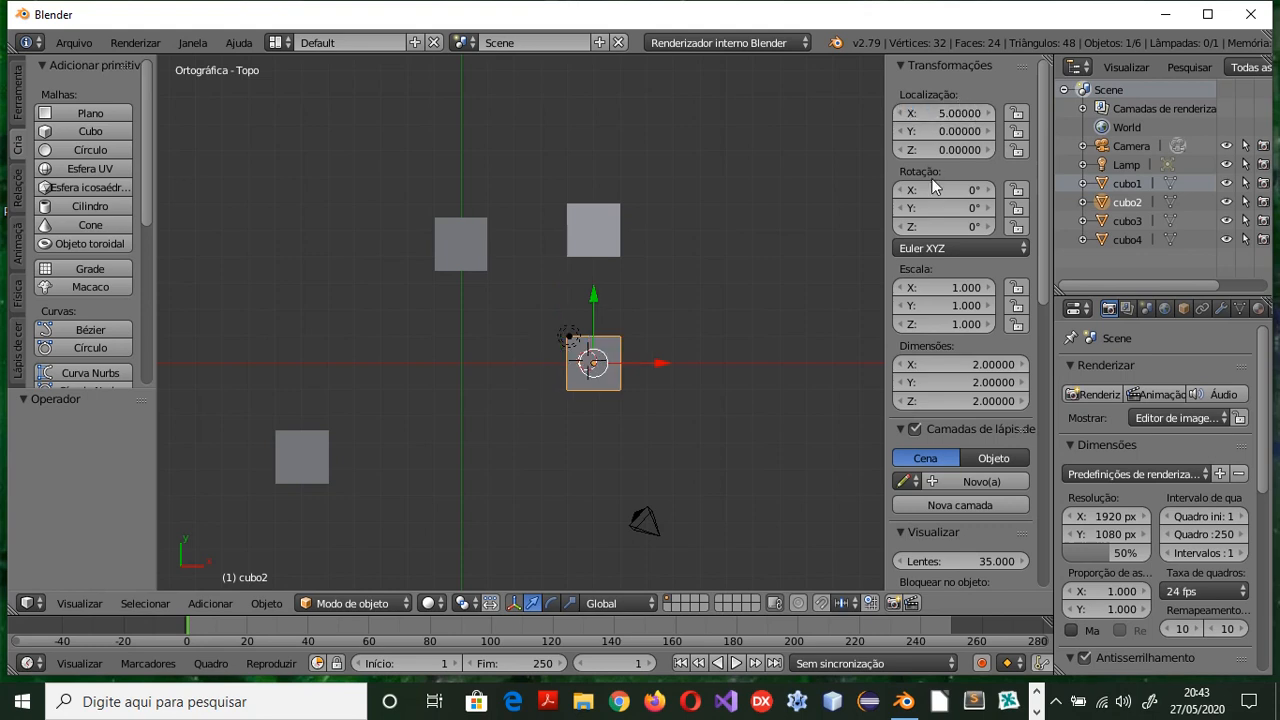
text(-5)
key(Return)
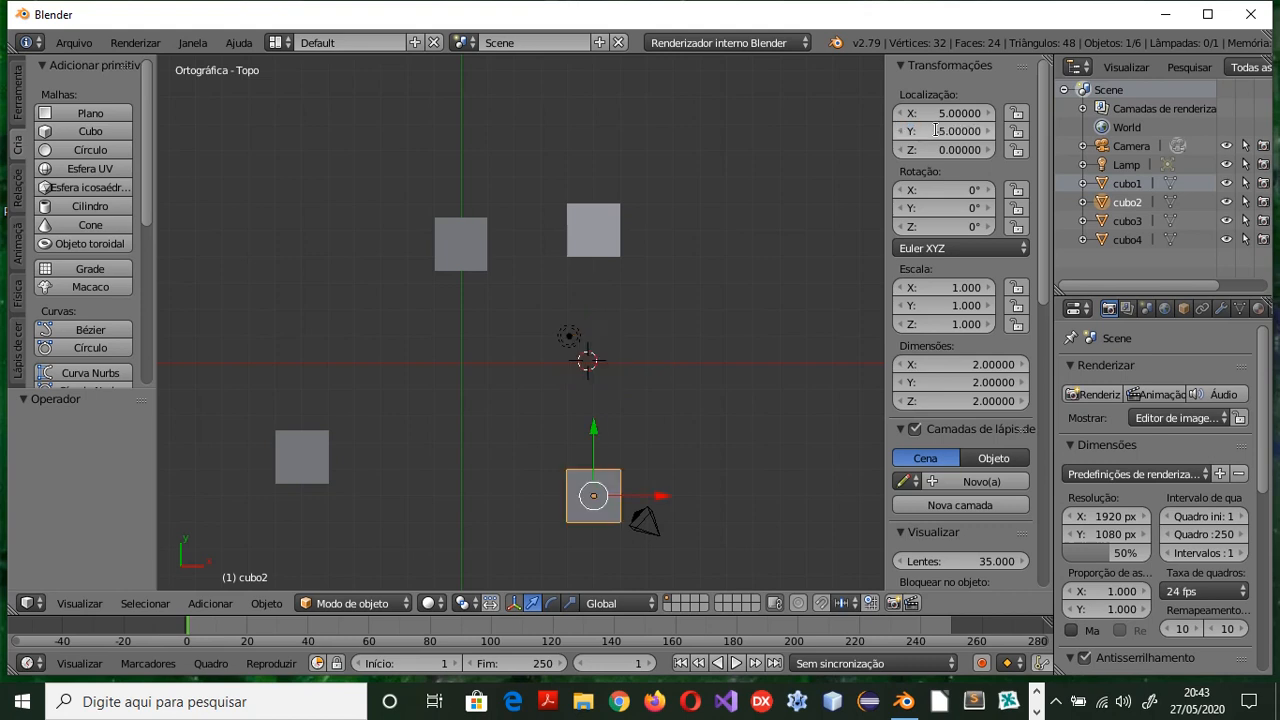
Select cubo3 and set its location to X -5 and Y -5
click(1126, 221)
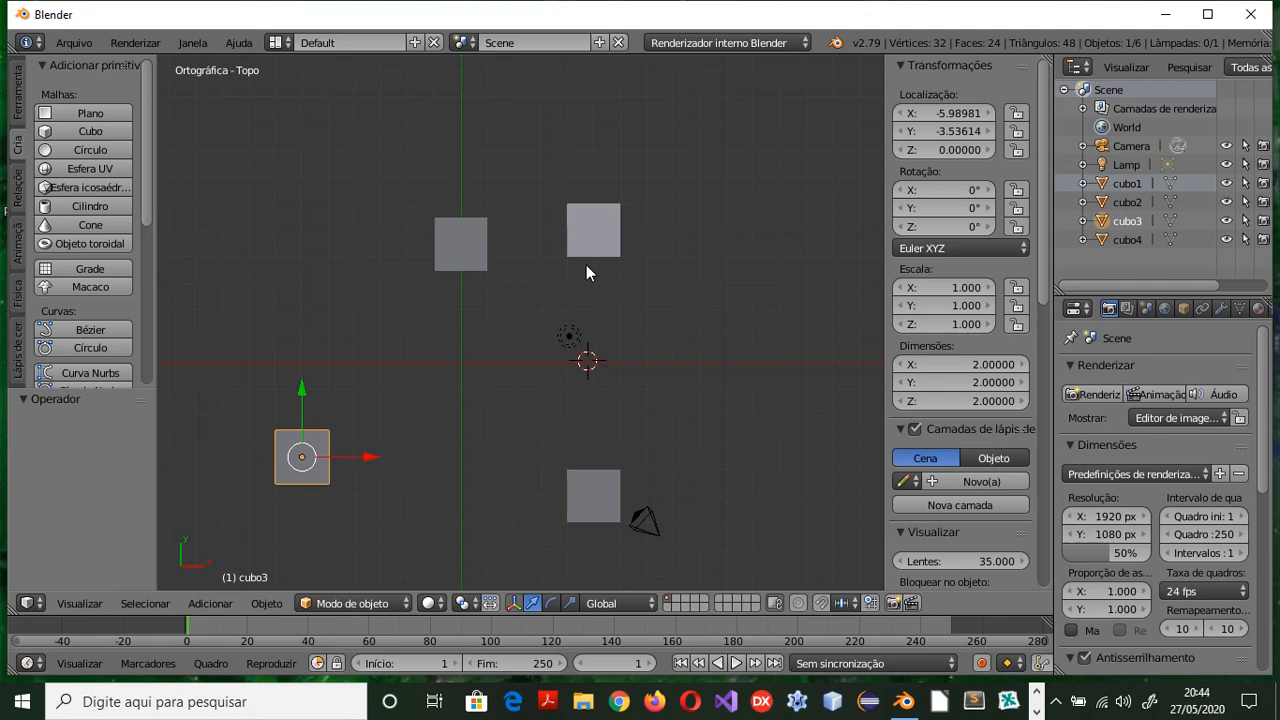
click(941, 113)
text(-5)
key(Return)
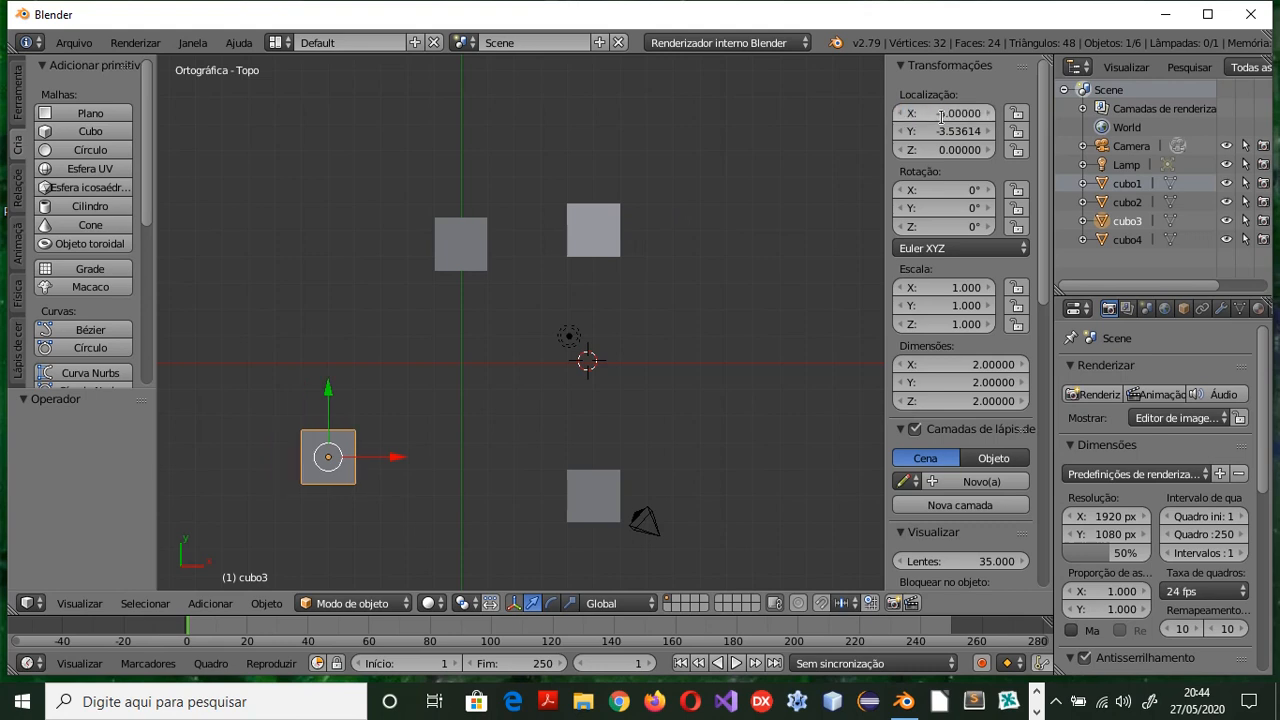
click(929, 126)
key(BackSpace)
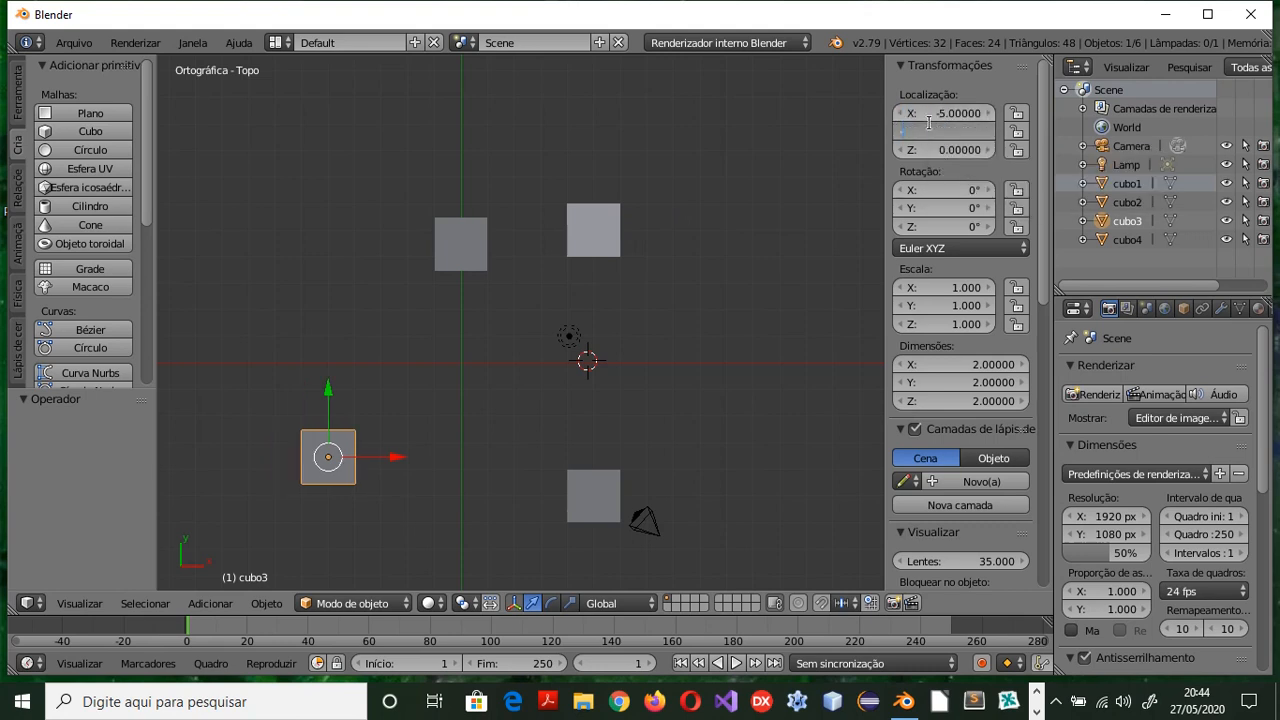
text(-5)
key(Return)
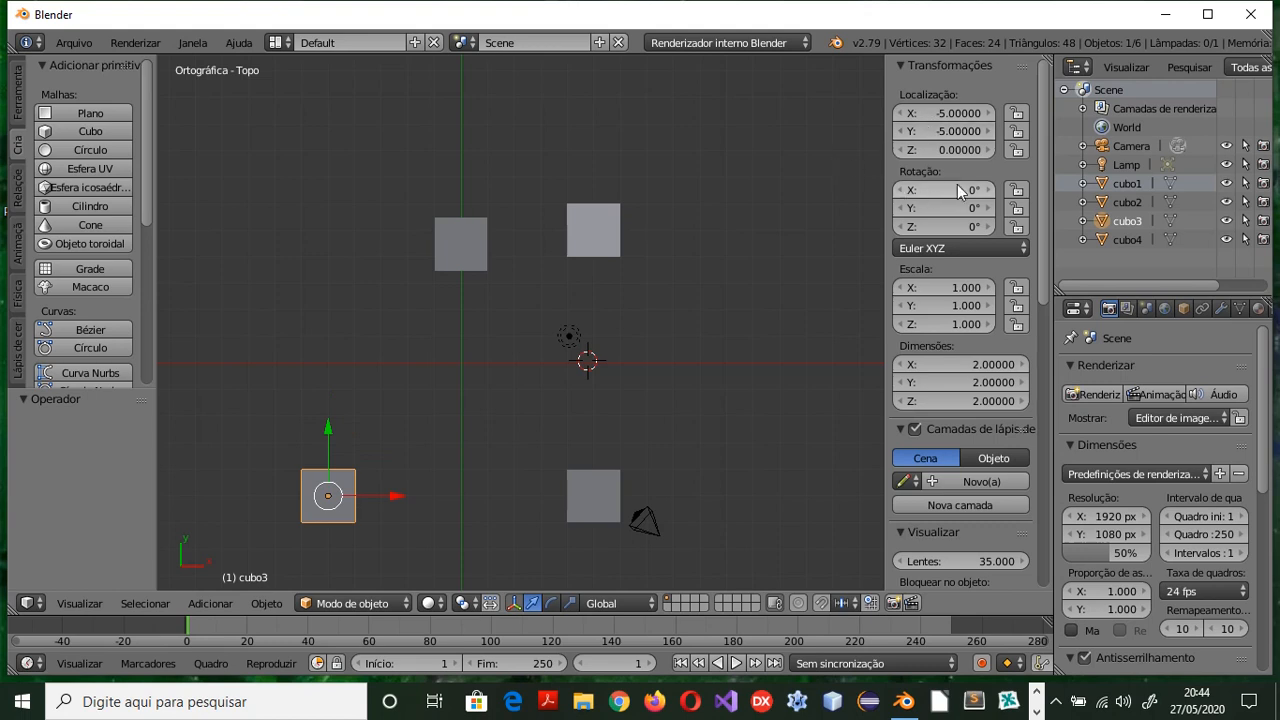
Select cubo4 and set its location to X -5 and Y 5
click(1117, 242)
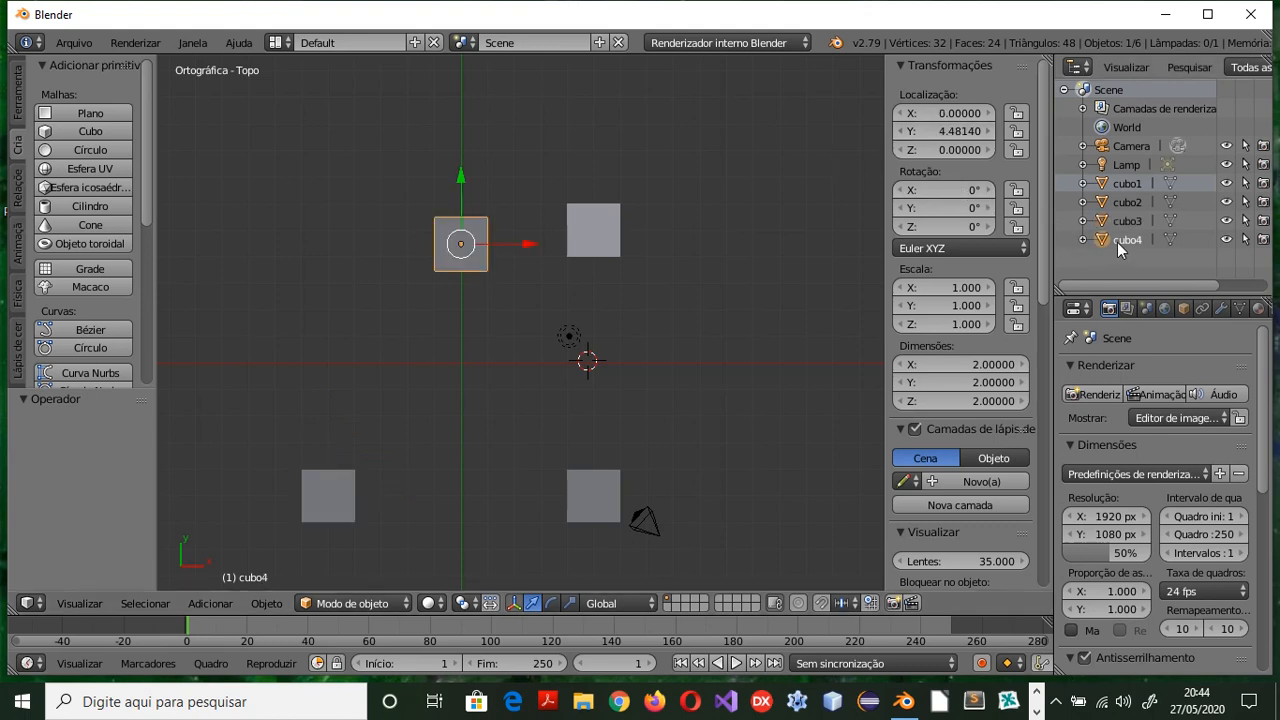
click(950, 114)
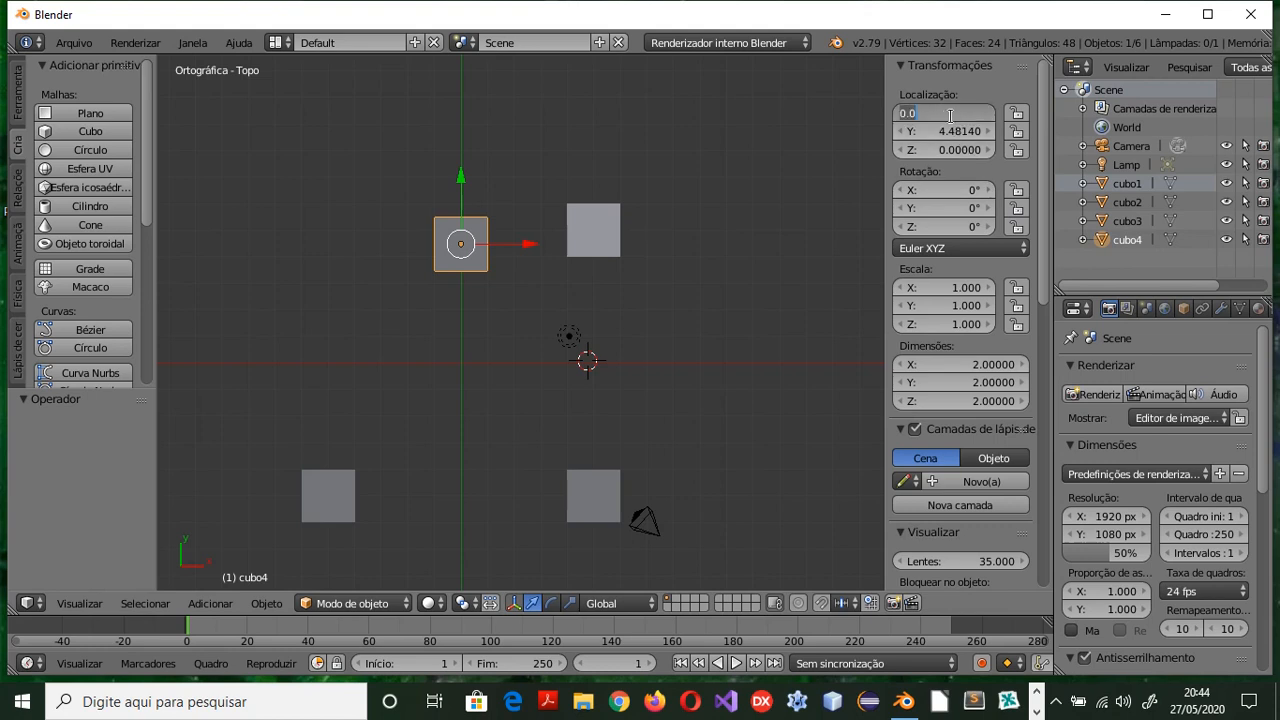
text(-5)
key(Return)
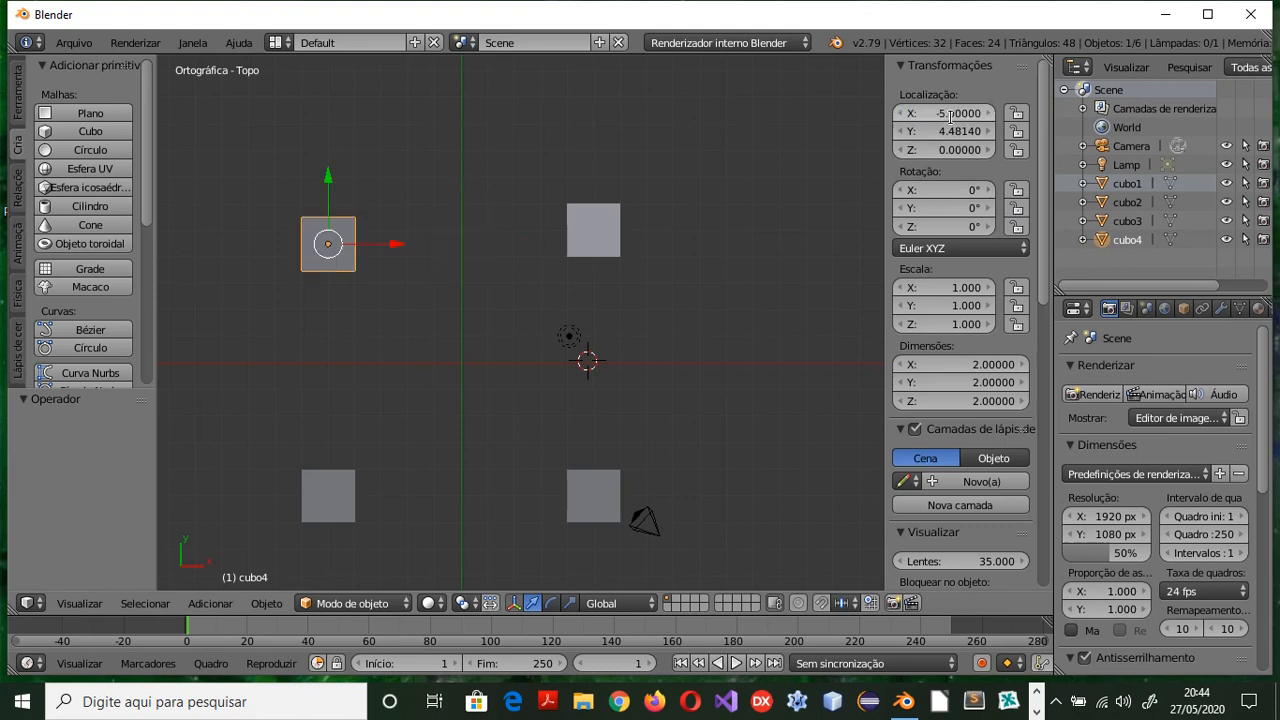
click(939, 131)
text(5)
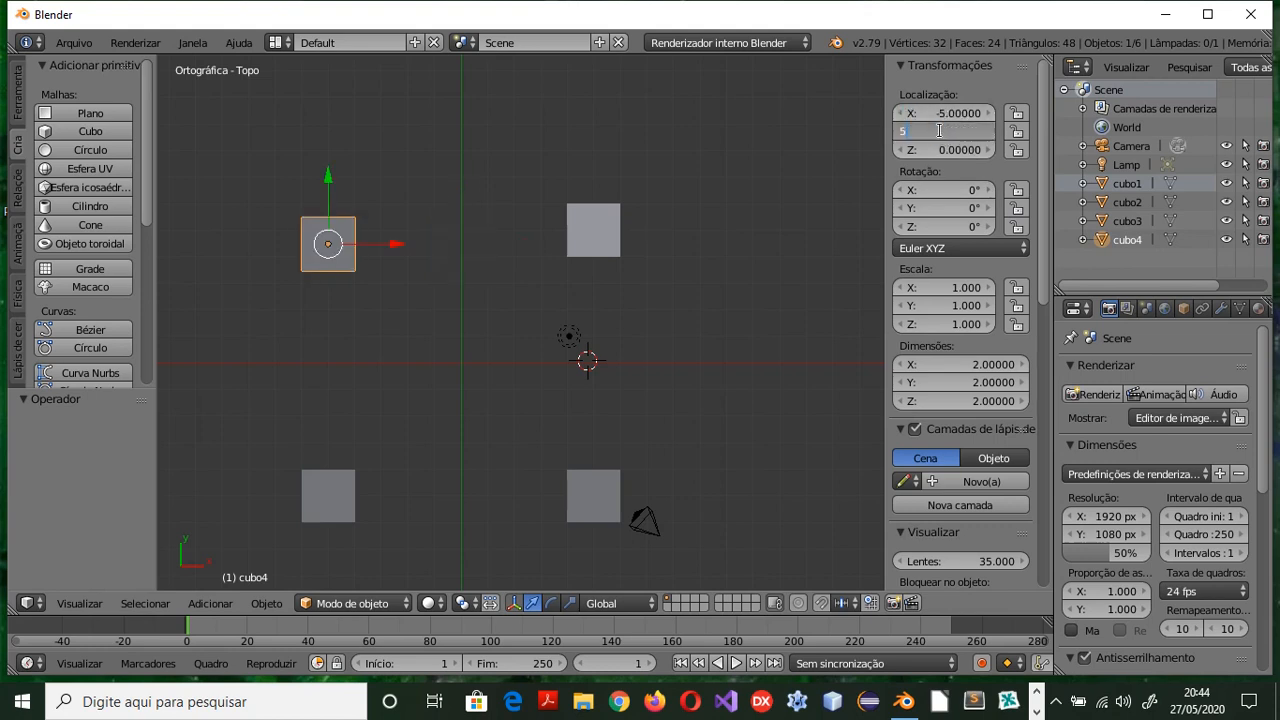
key(Return)
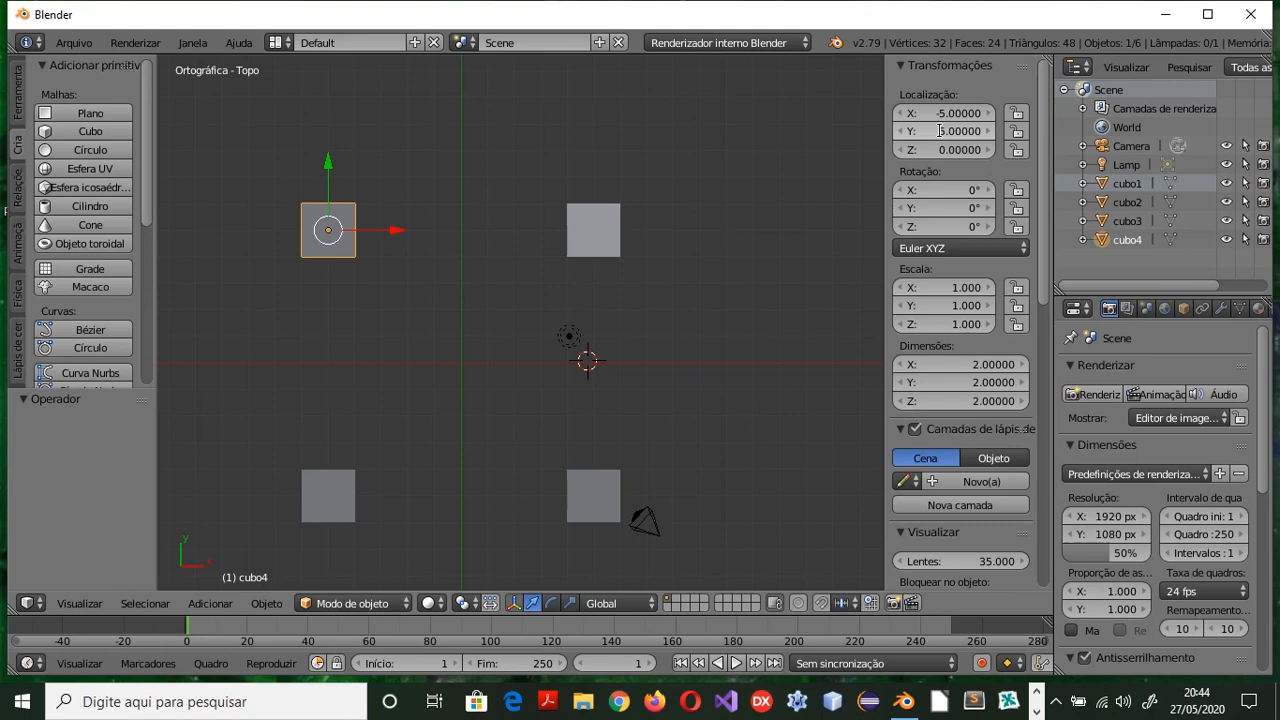
Set cubo1's Z location to 1 and cubo2's Z location to 2
click(1118, 189)
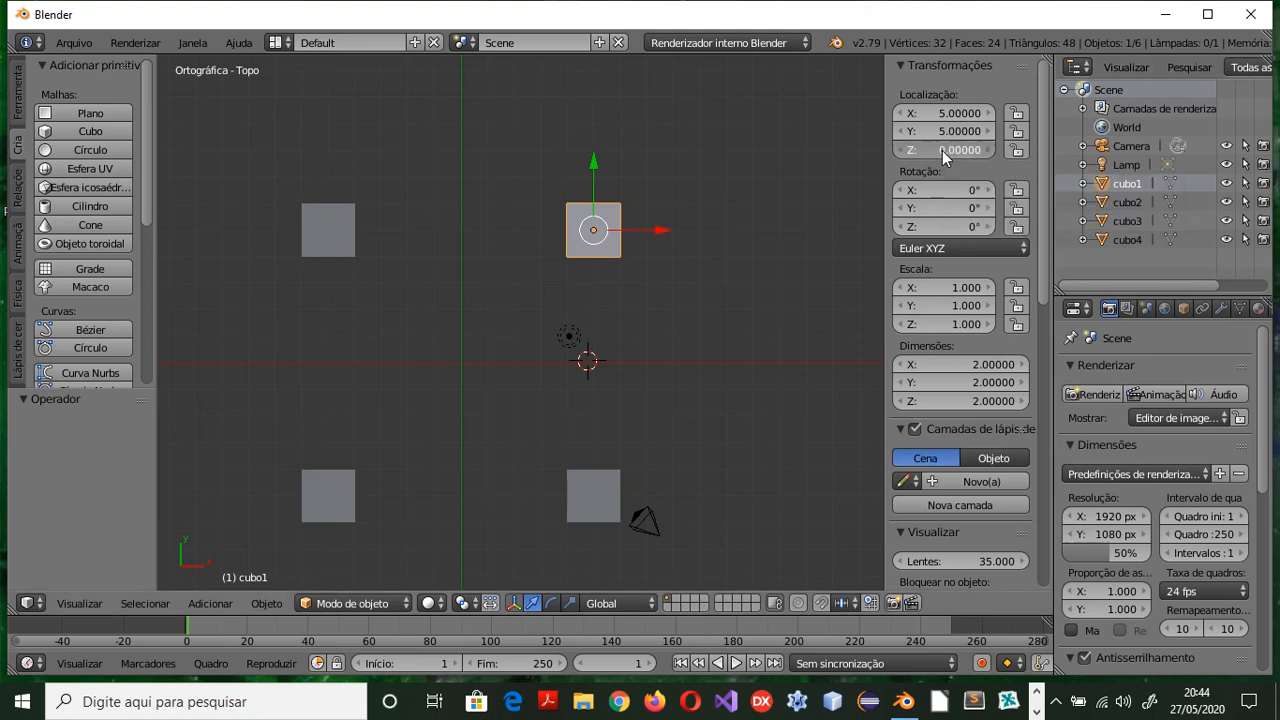
text(1)
key(Return)
click(1116, 201)
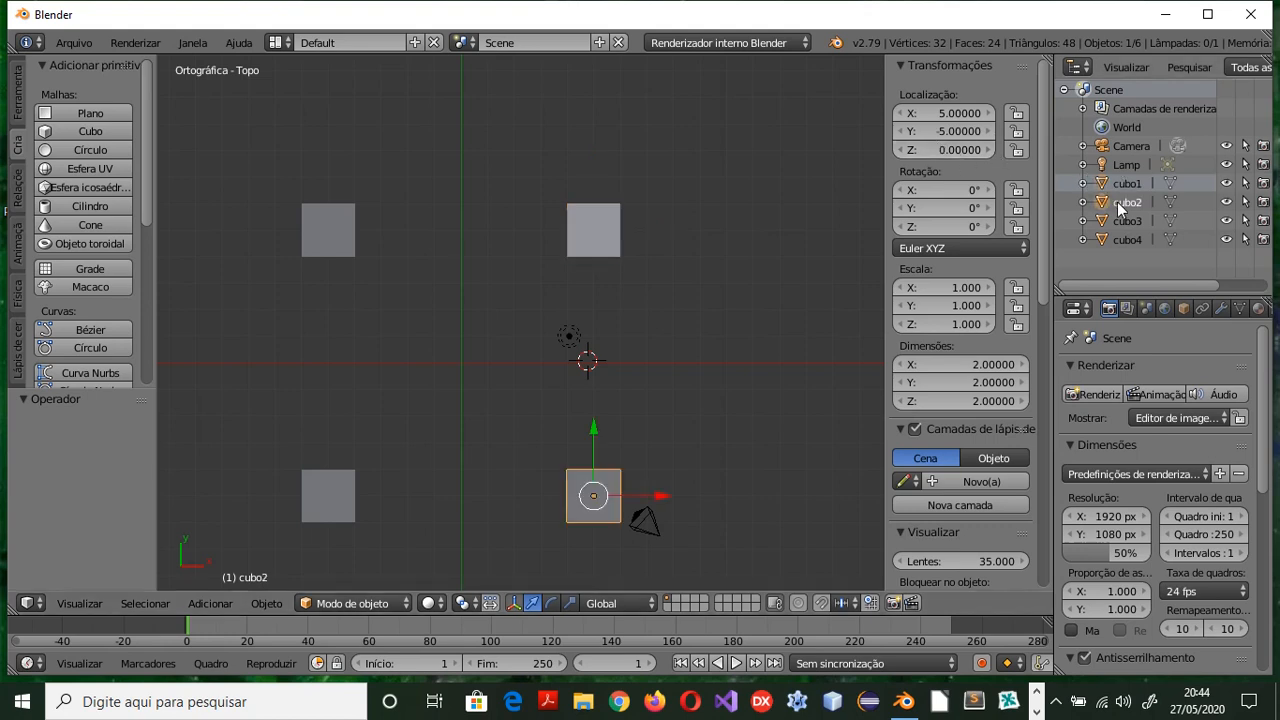
click(940, 148)
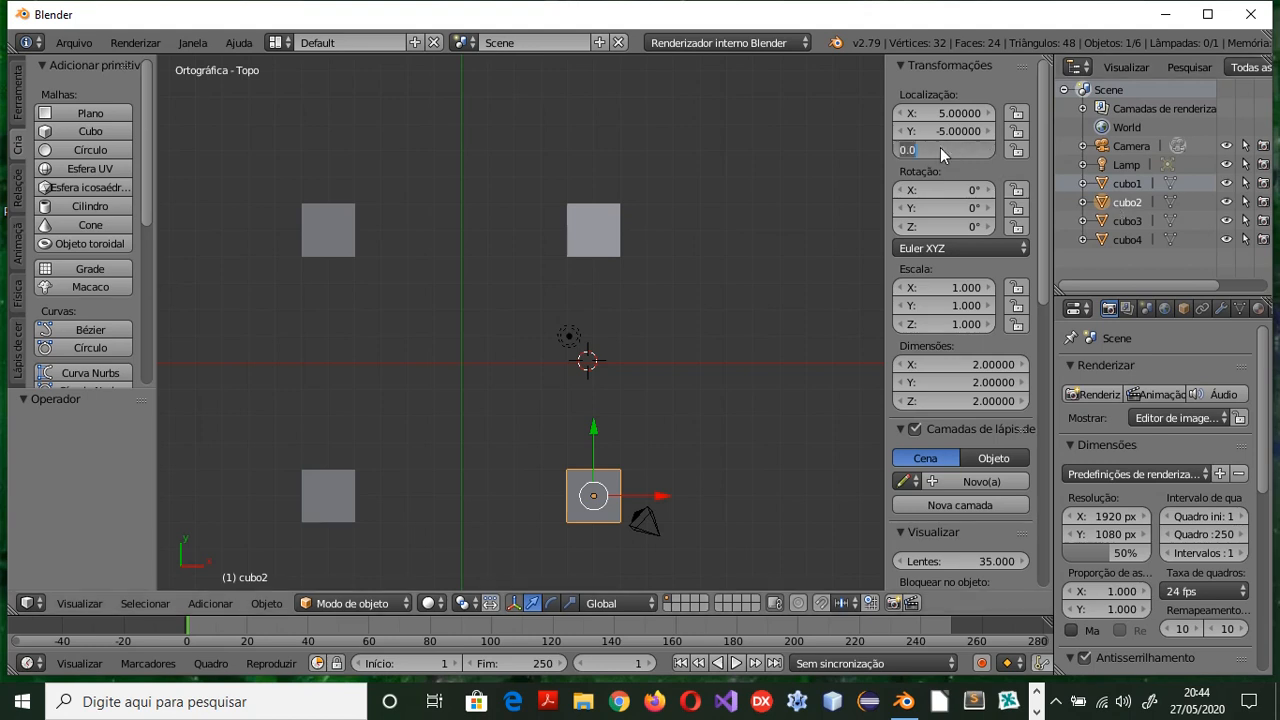
text(2)
key(Return)
Set cubo3's Z location to 3 and cubo4's Z location to 4
click(1136, 229)
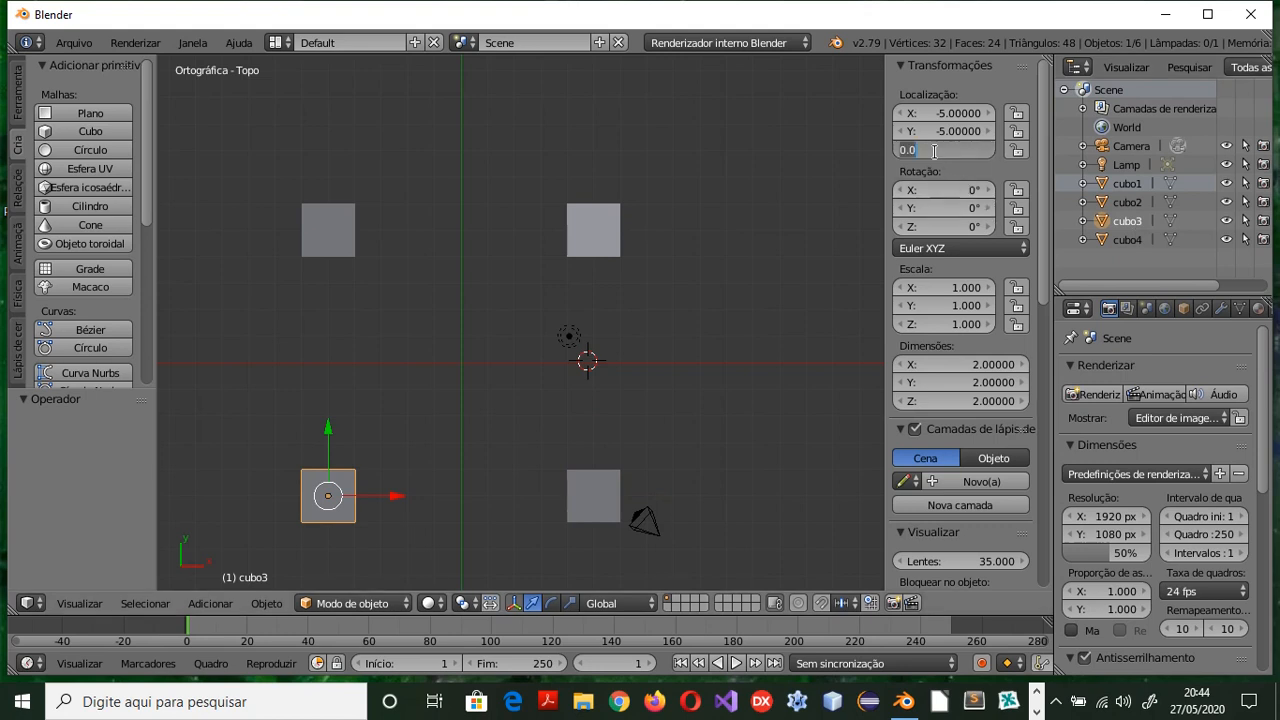
text(3)
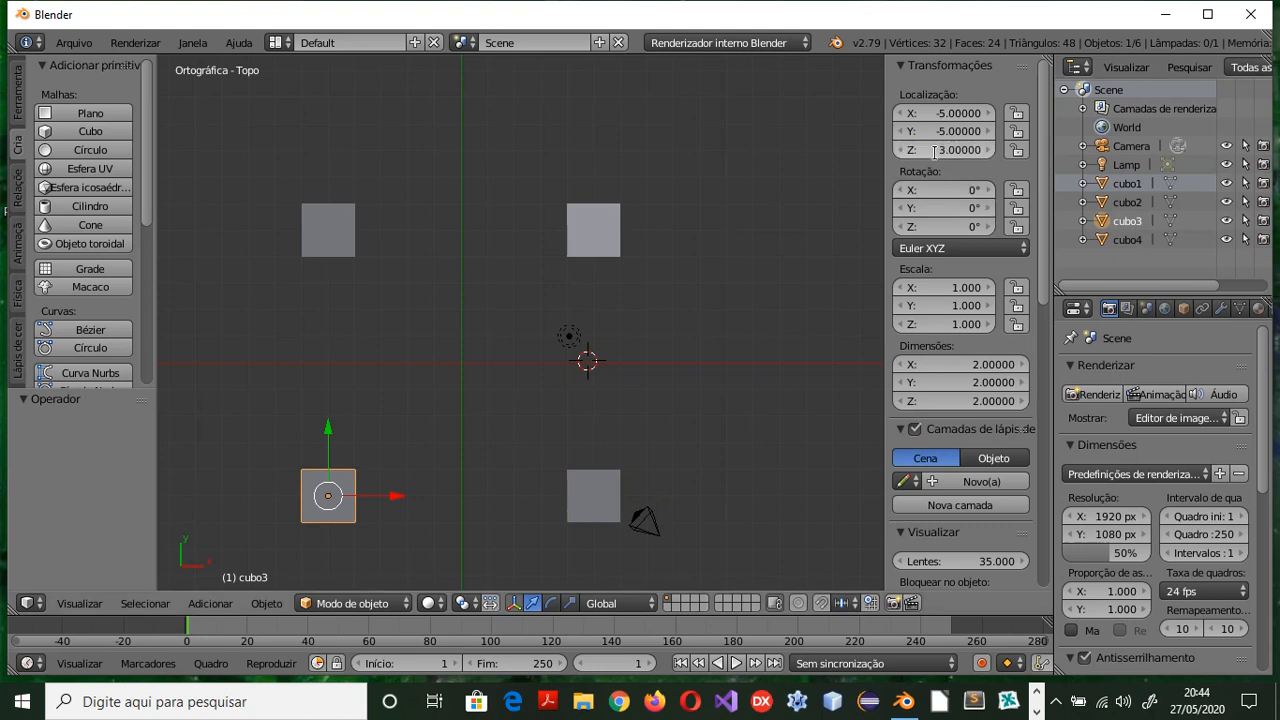
key(Return)
click(1127, 239)
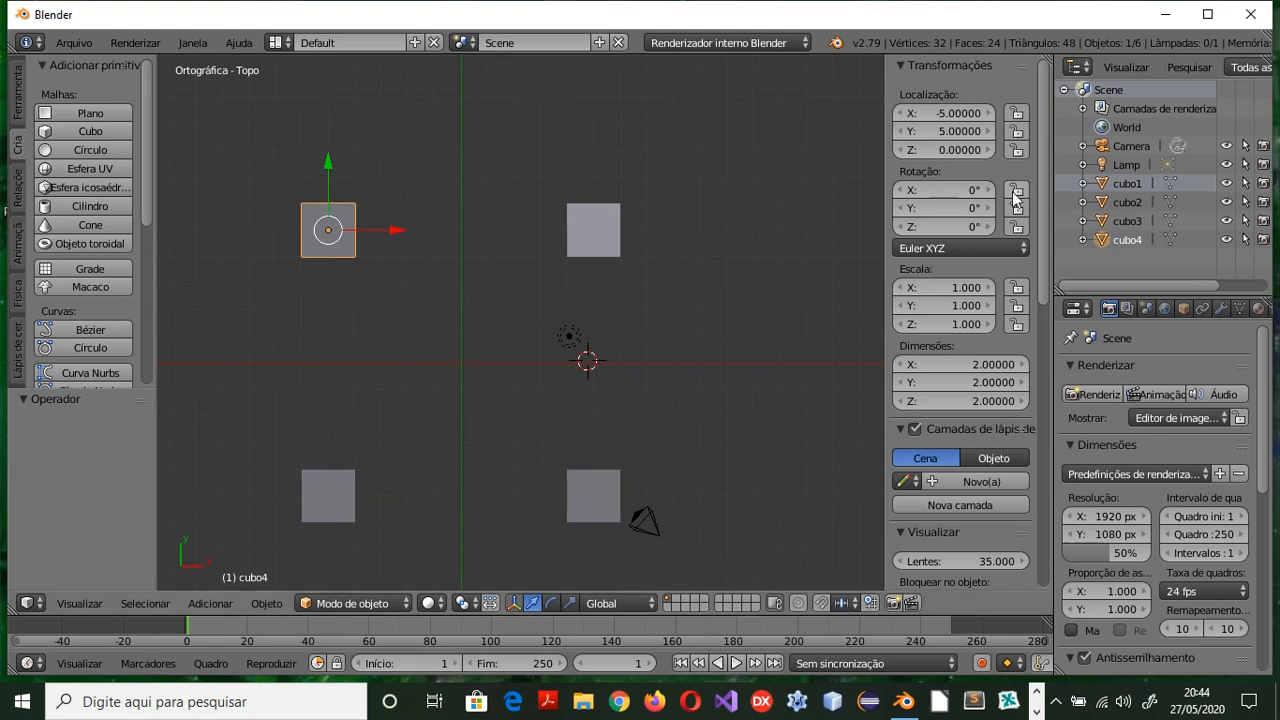
click(961, 149)
text(4)
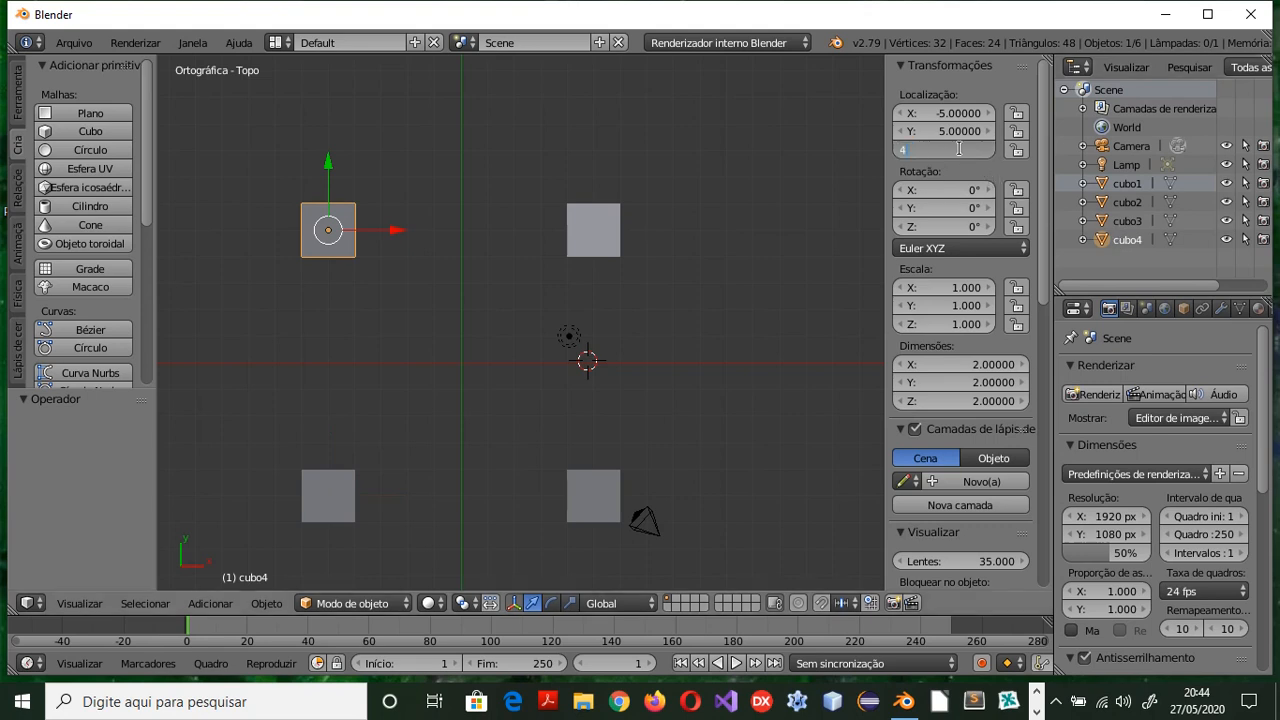
key(Return)
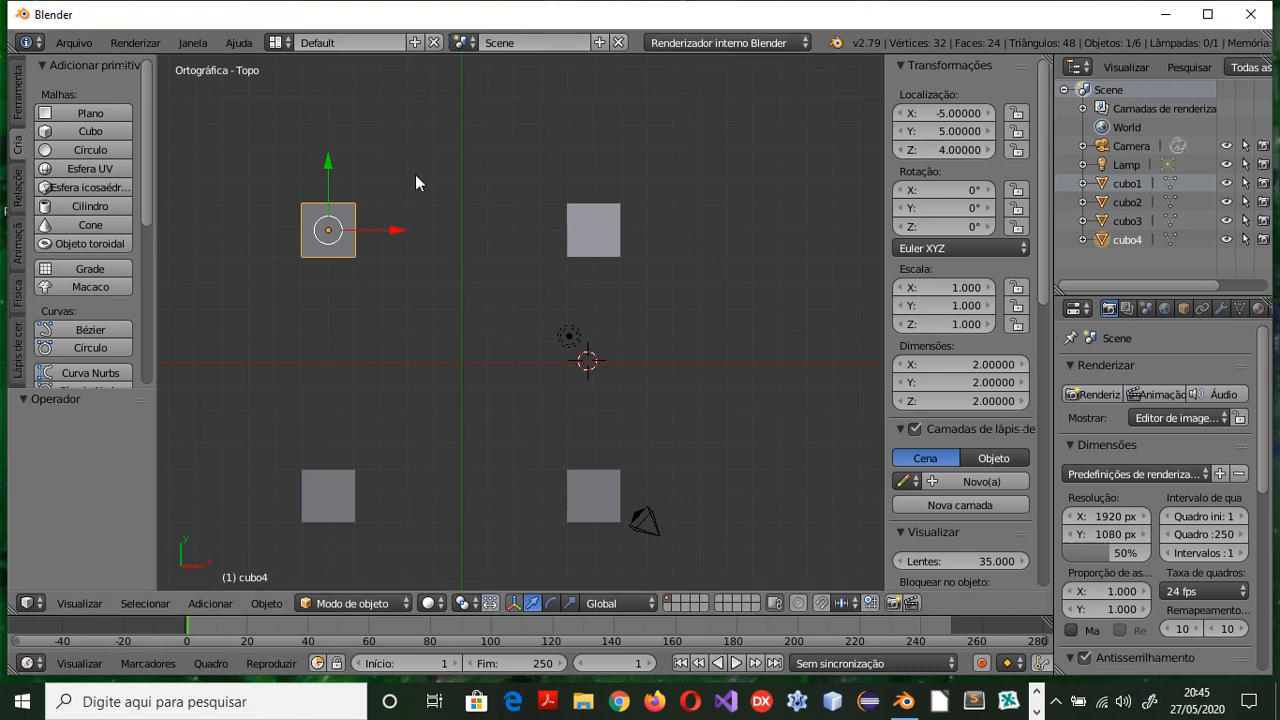
Examine the four cubes in the orthographic front, right and top views and from an oblique angle
key(KP_1)
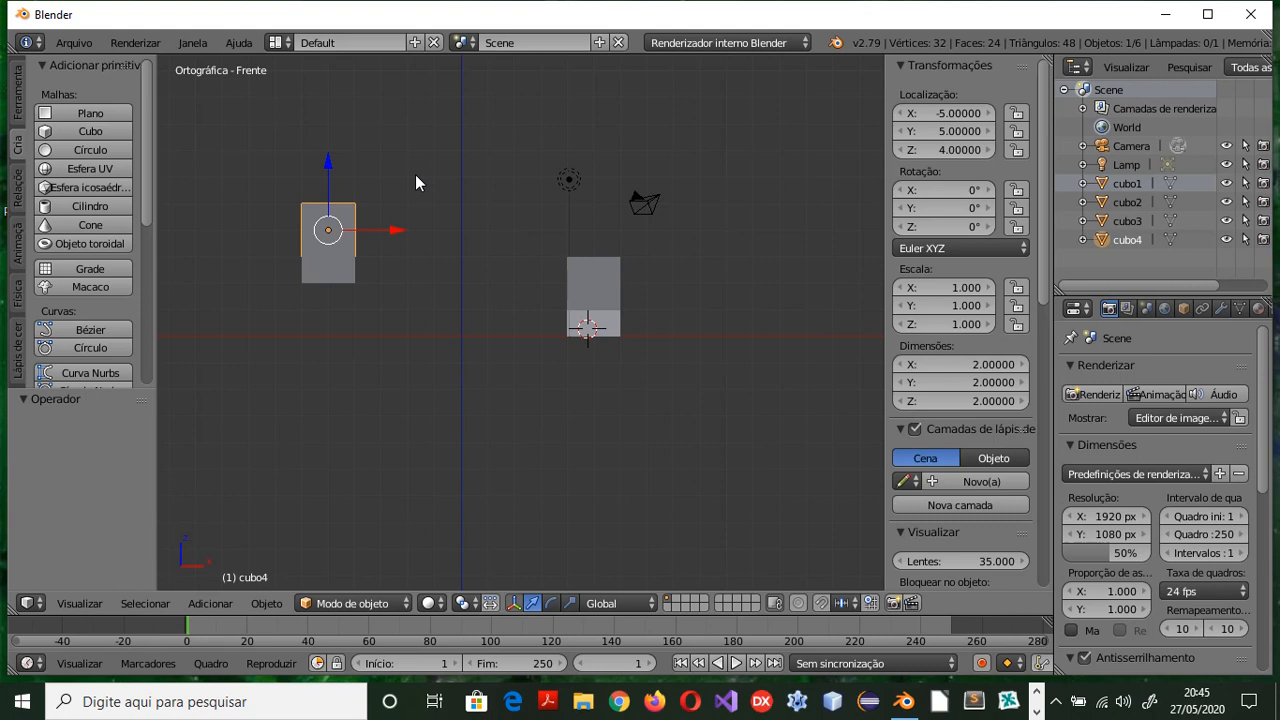
key(KP_3)
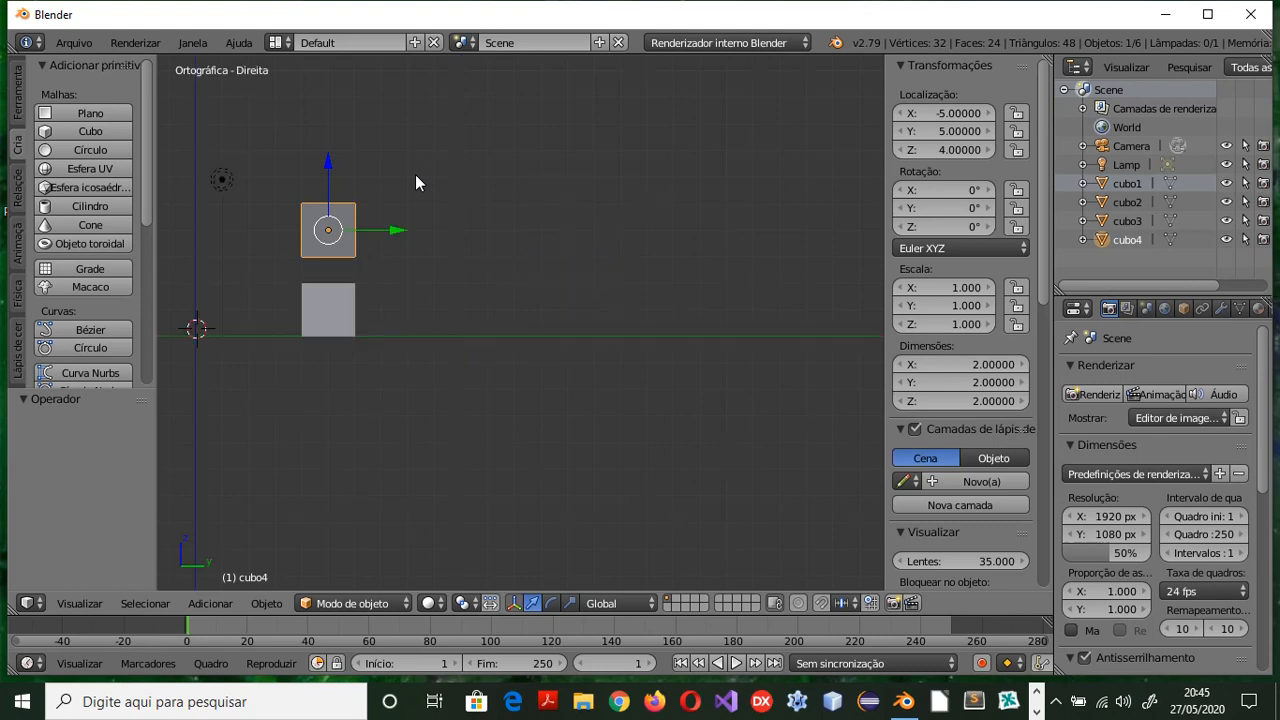
scroll(437, 310, down, 1)
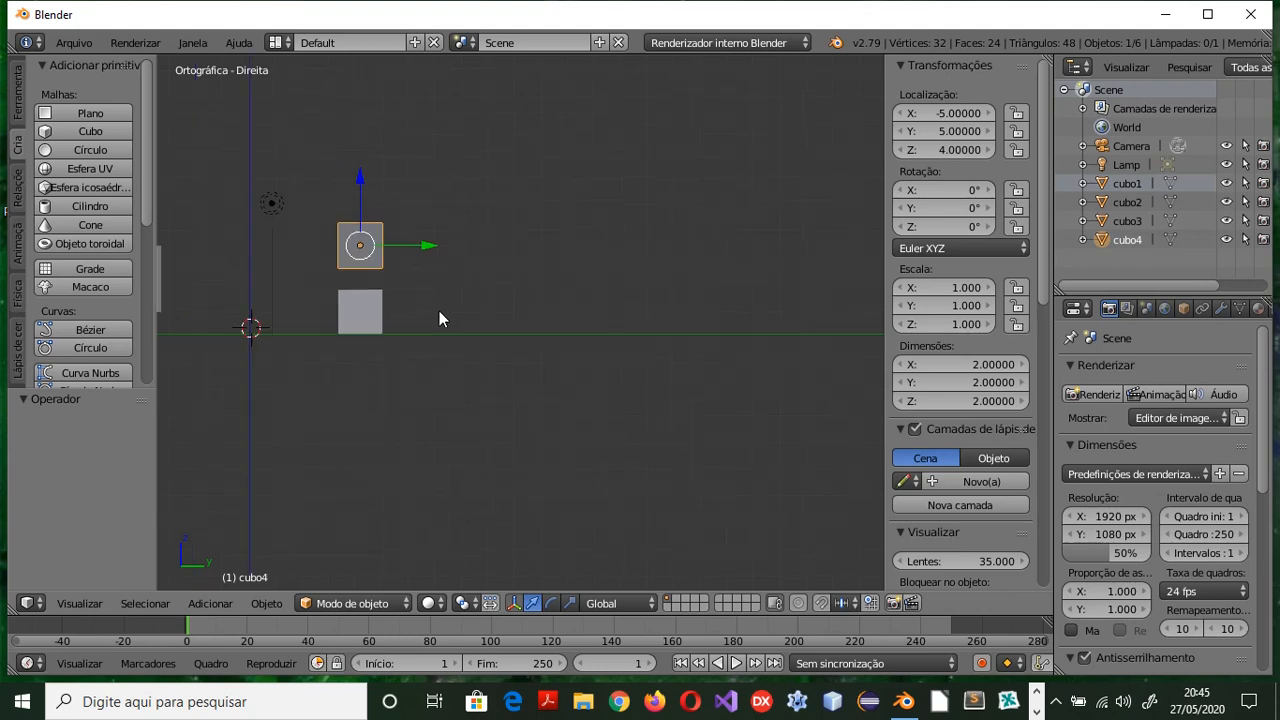
shift+middle_drag(439, 311, 627, 329)
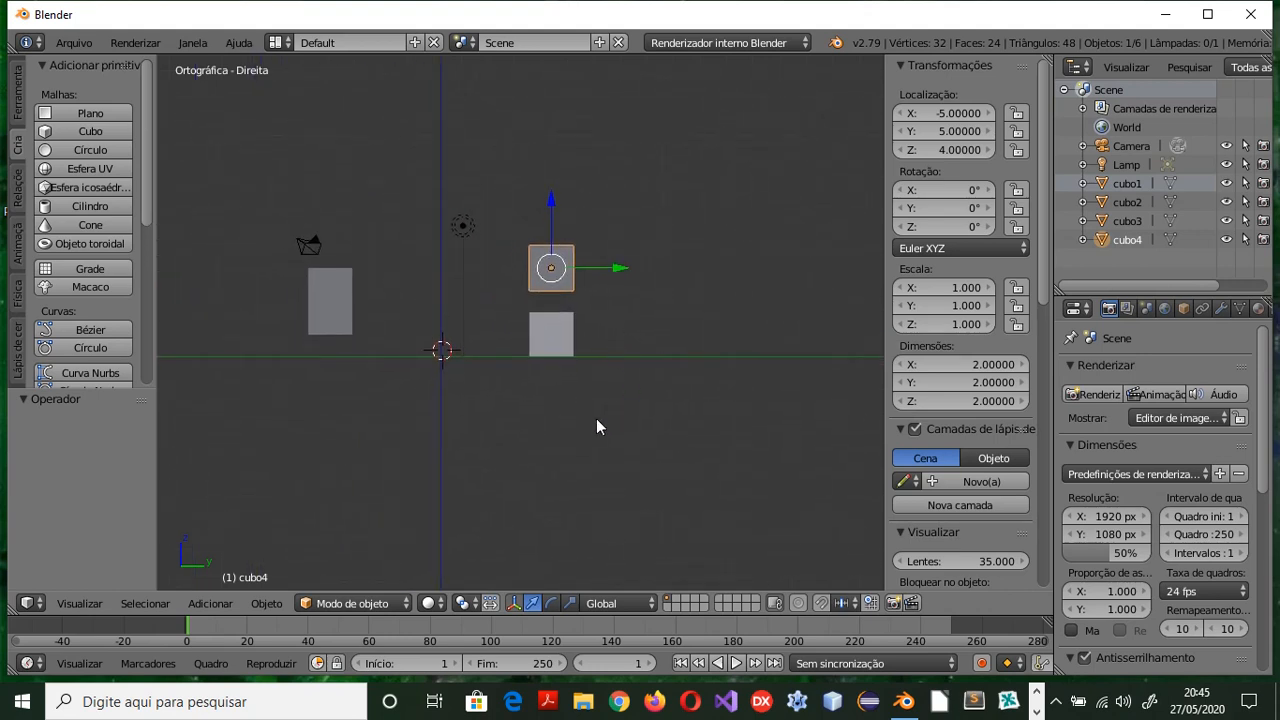
key(KP_7)
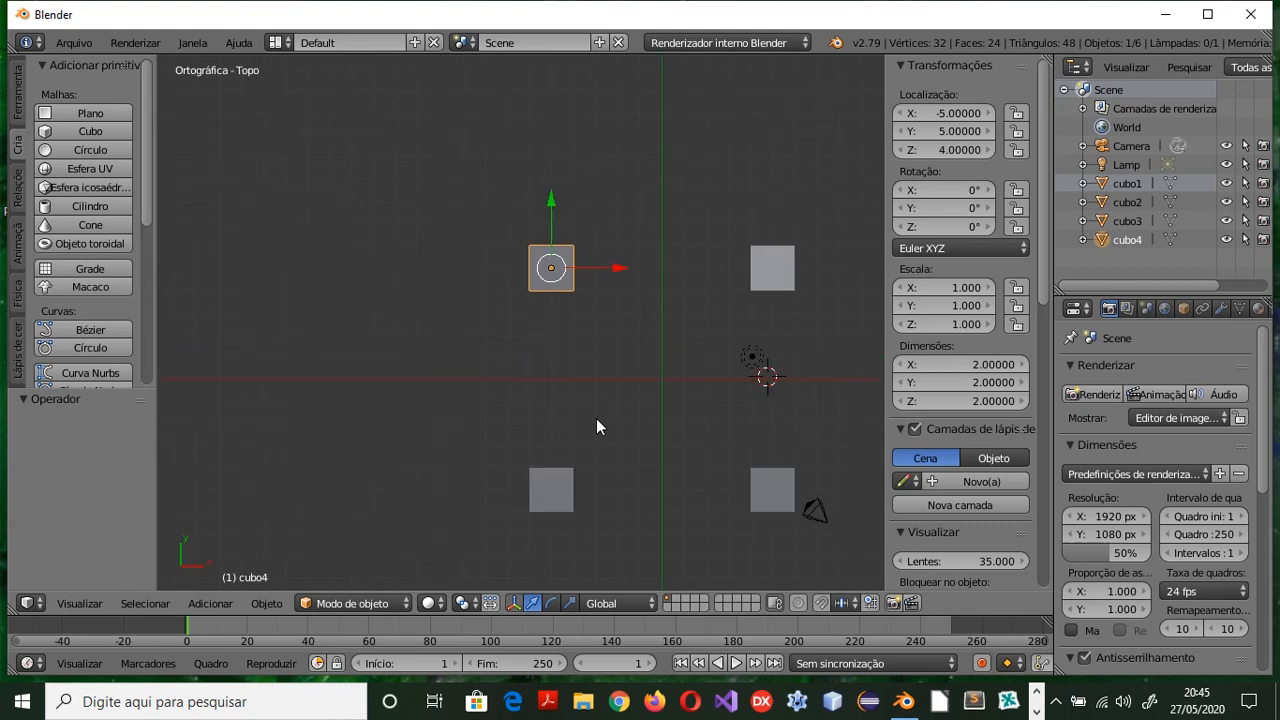
mouse_move(570, 392)
middle_down()
mouse_move(500, 381)
mouse_move(553, 415)
mouse_move(550, 402)
middle_up()
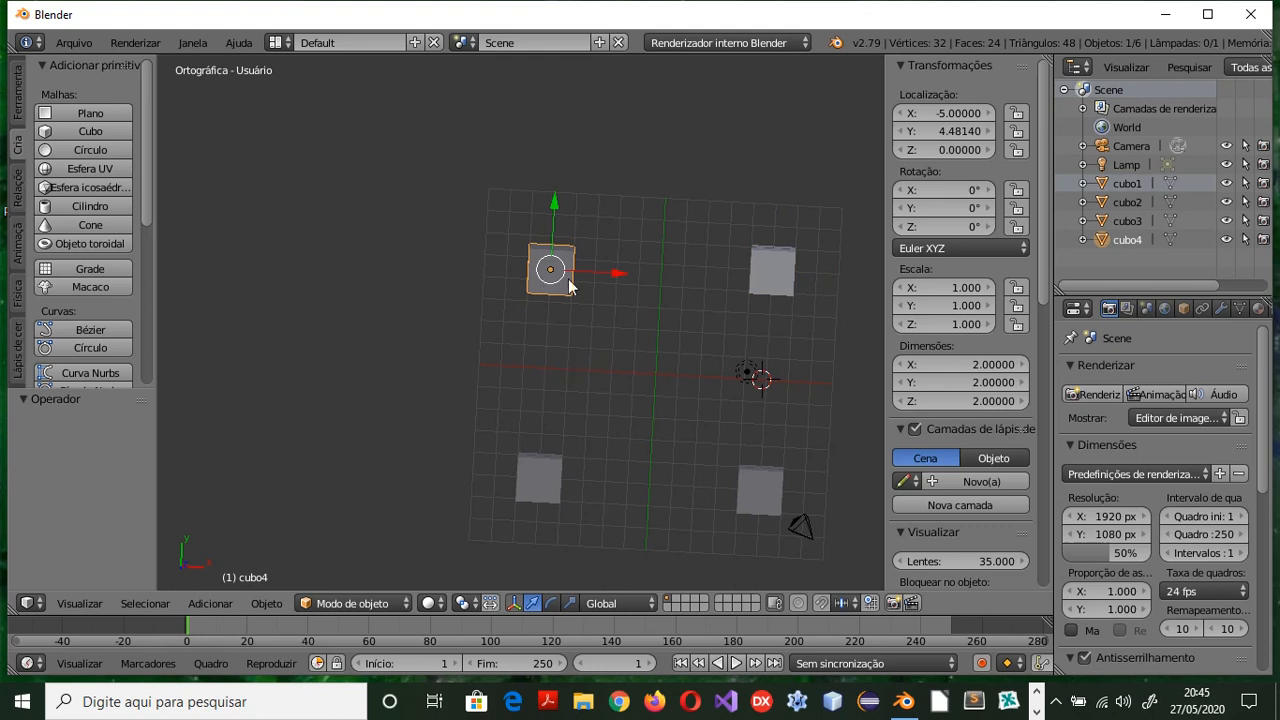
middle_drag(643, 389, 799, 244)
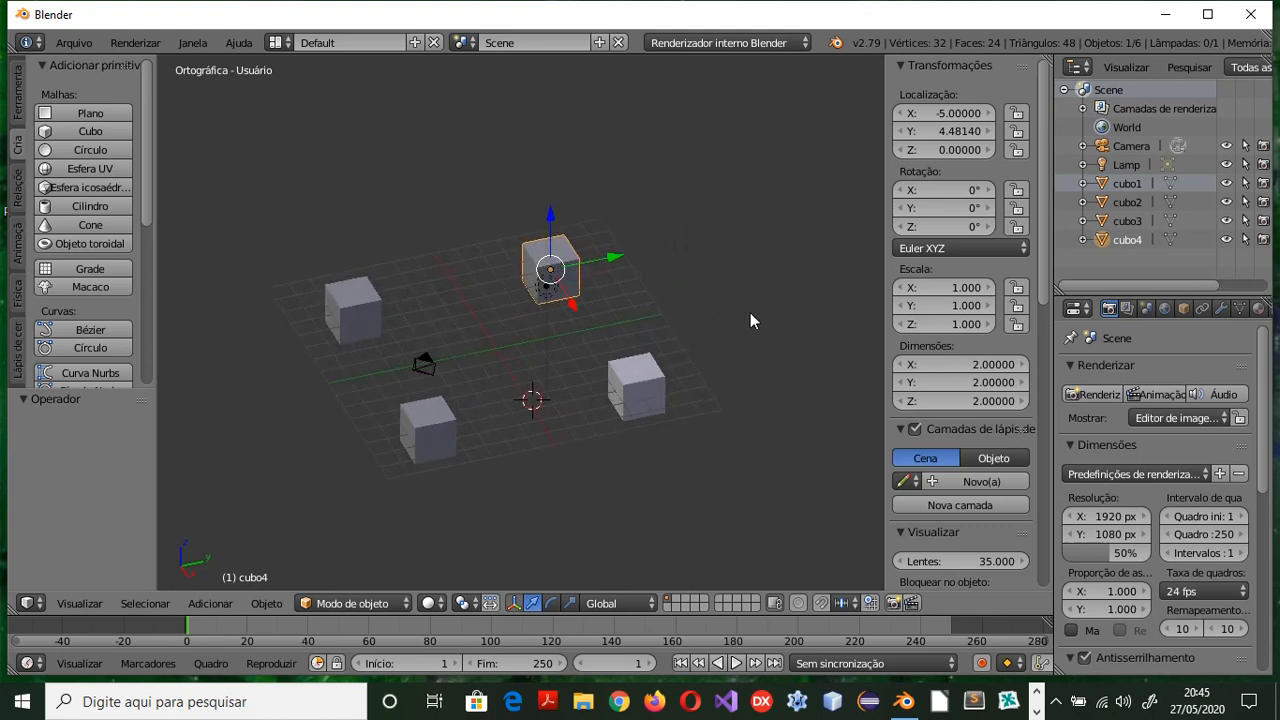
scroll(551, 356, up, 2)
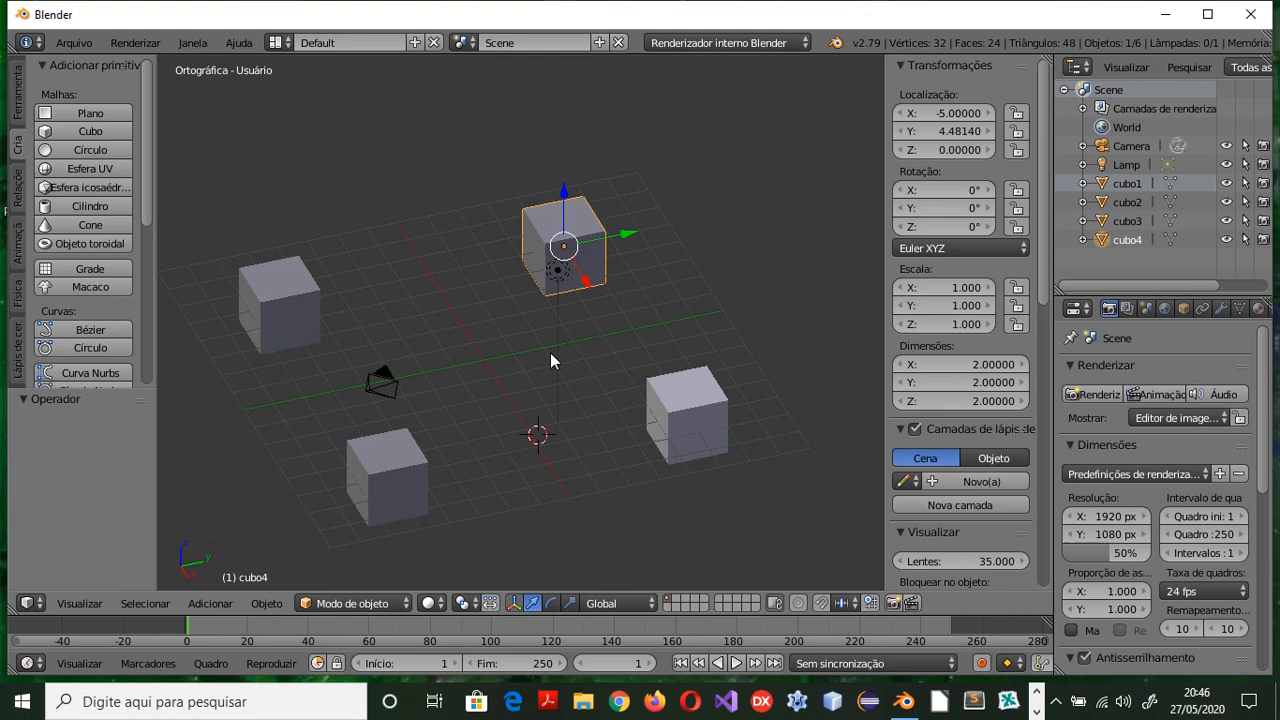
Look through the camera and compare the orthographic and perspective projections of the whole scene
key(KP_0)
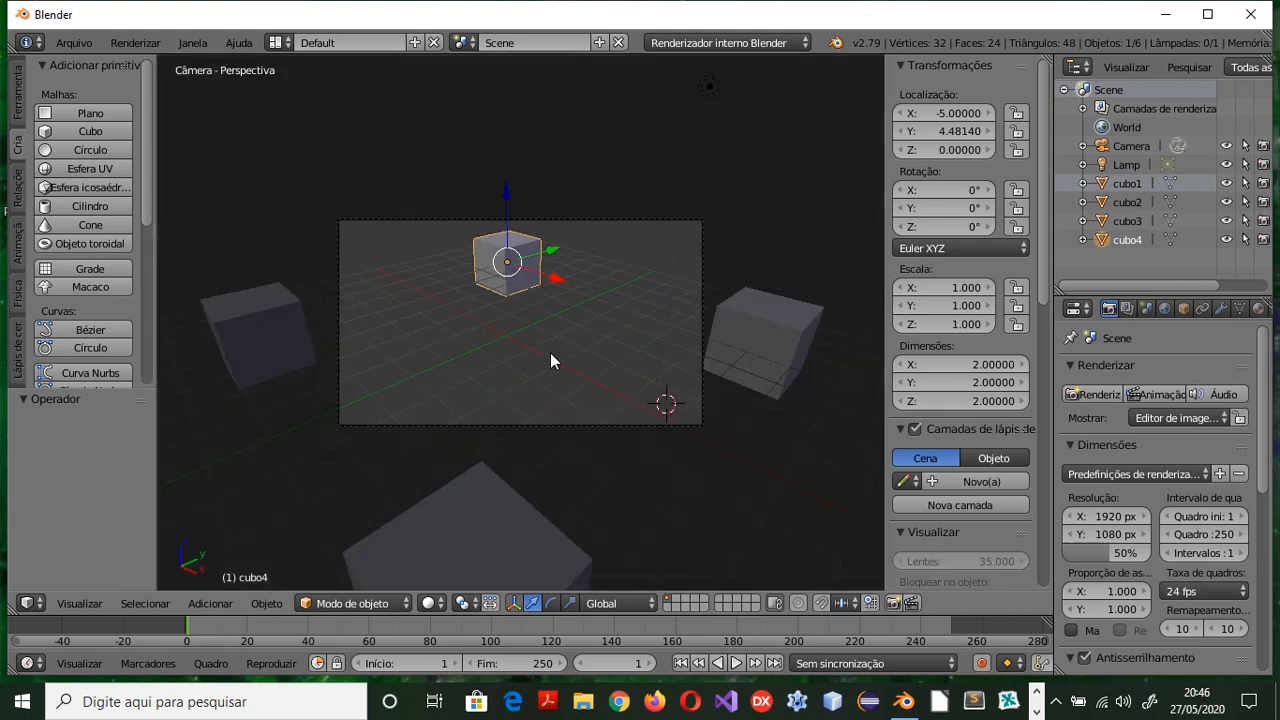
key(KP_0)
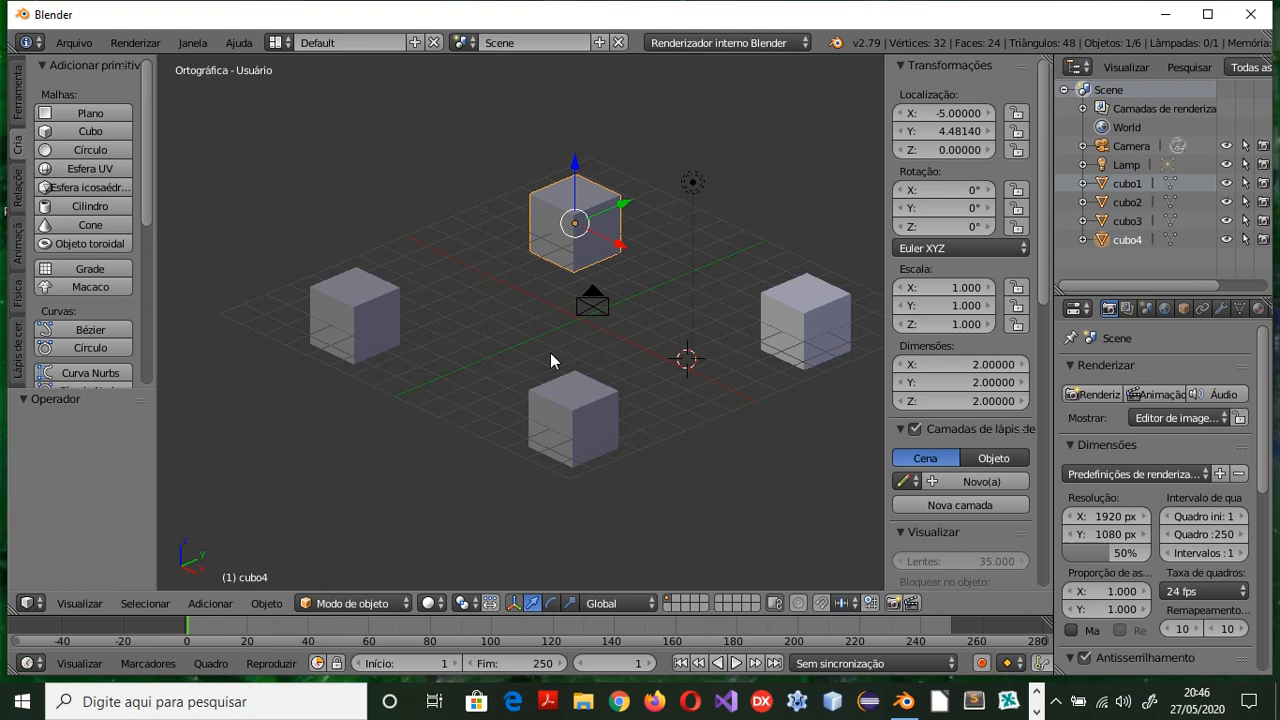
key(KP_5)
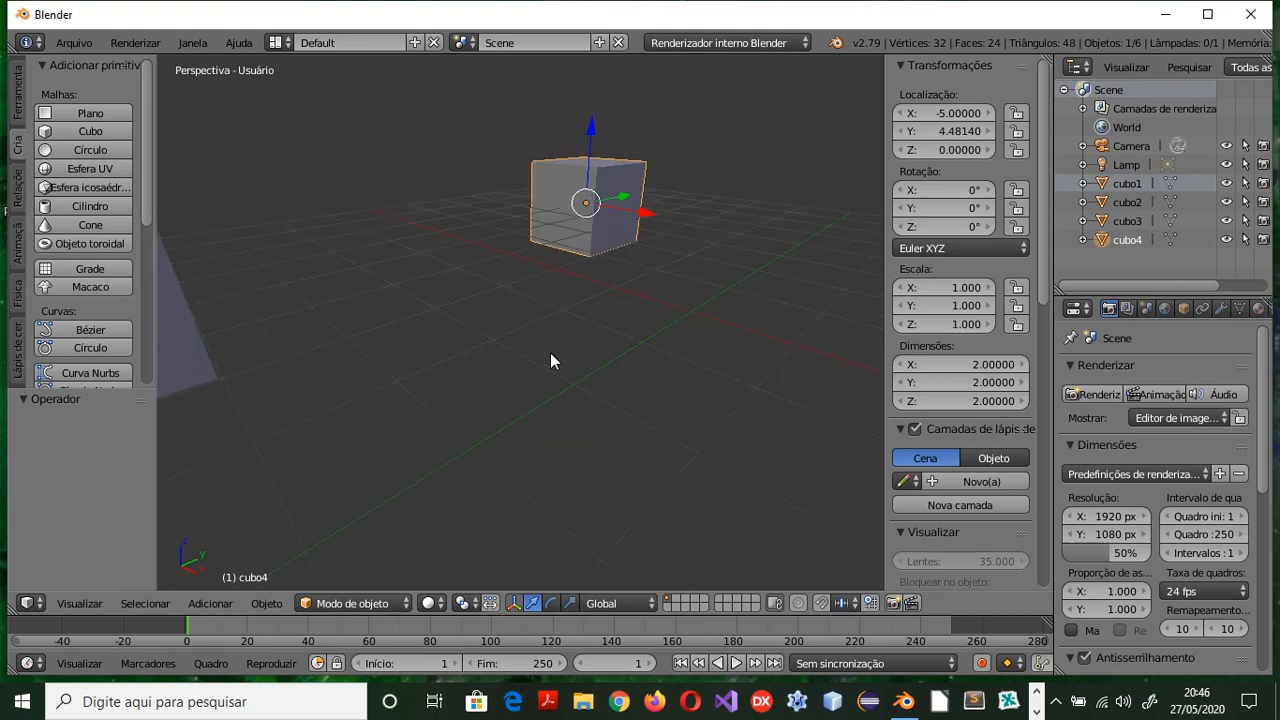
key(Home)
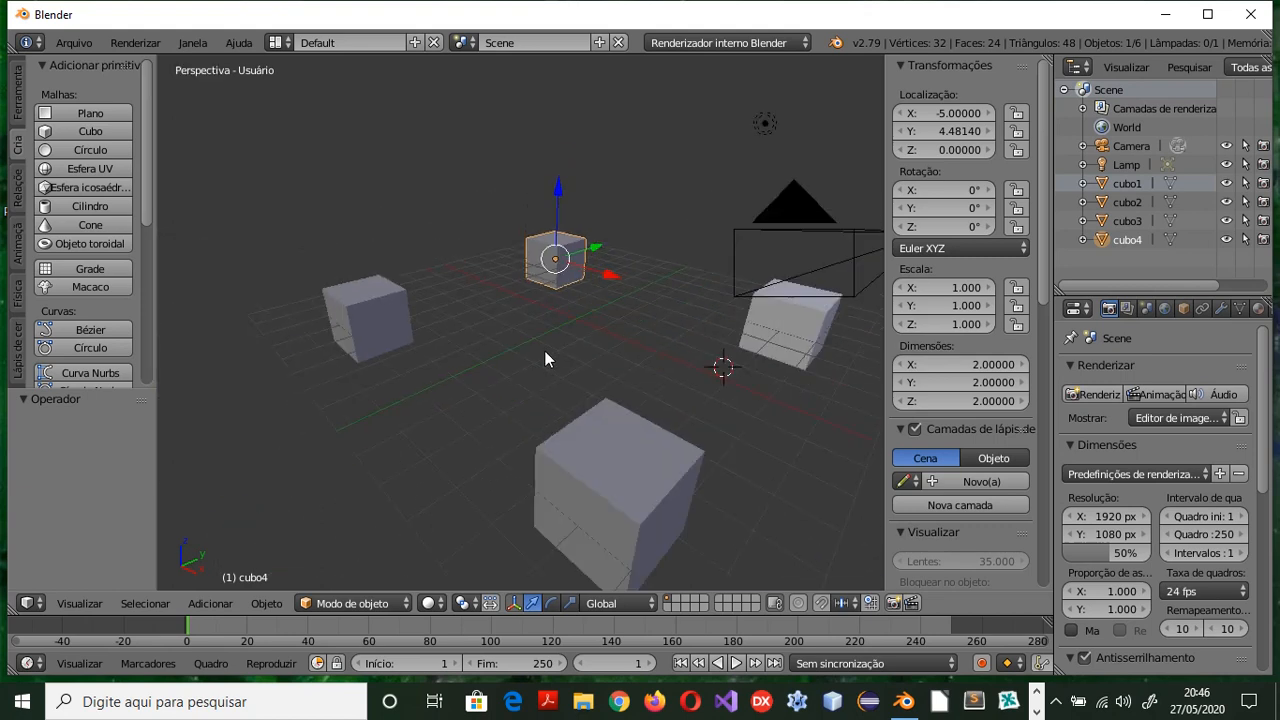
scroll(544, 358, down, 3)
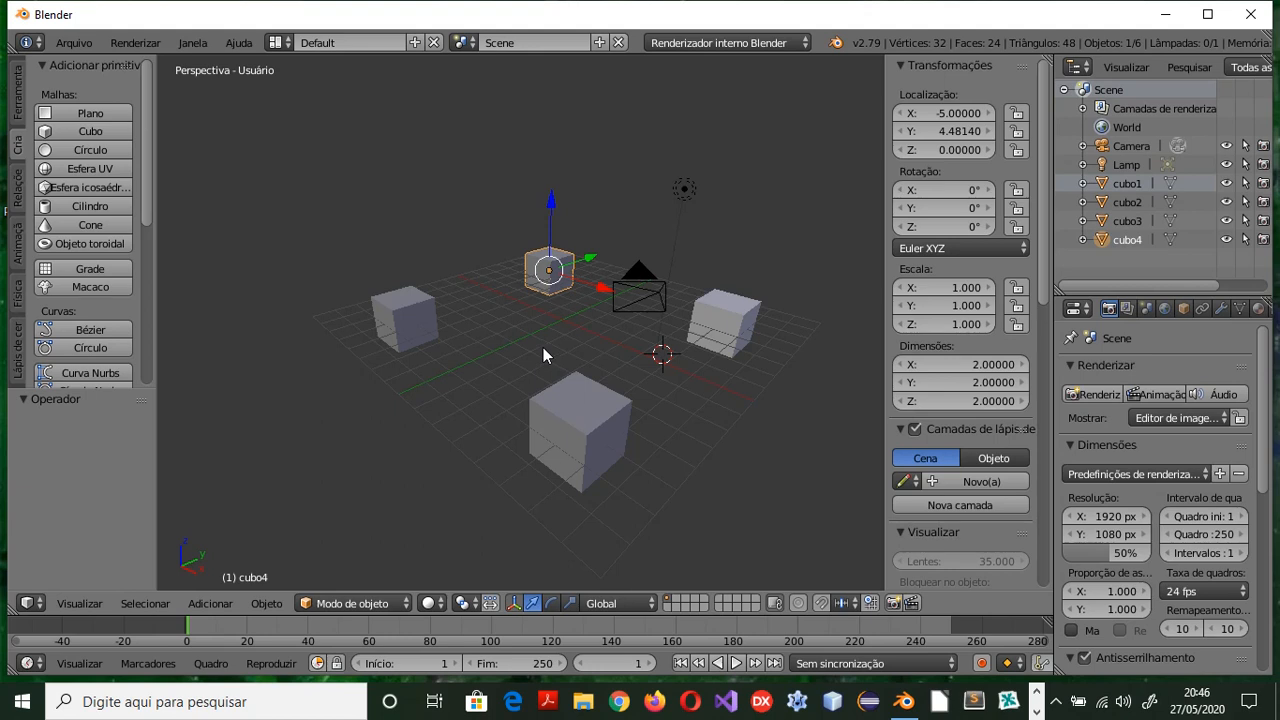
key(KP_5)
key(KP_5)
Examine the cubes in the perspective top, front and right views and through the camera
key(KP_7)
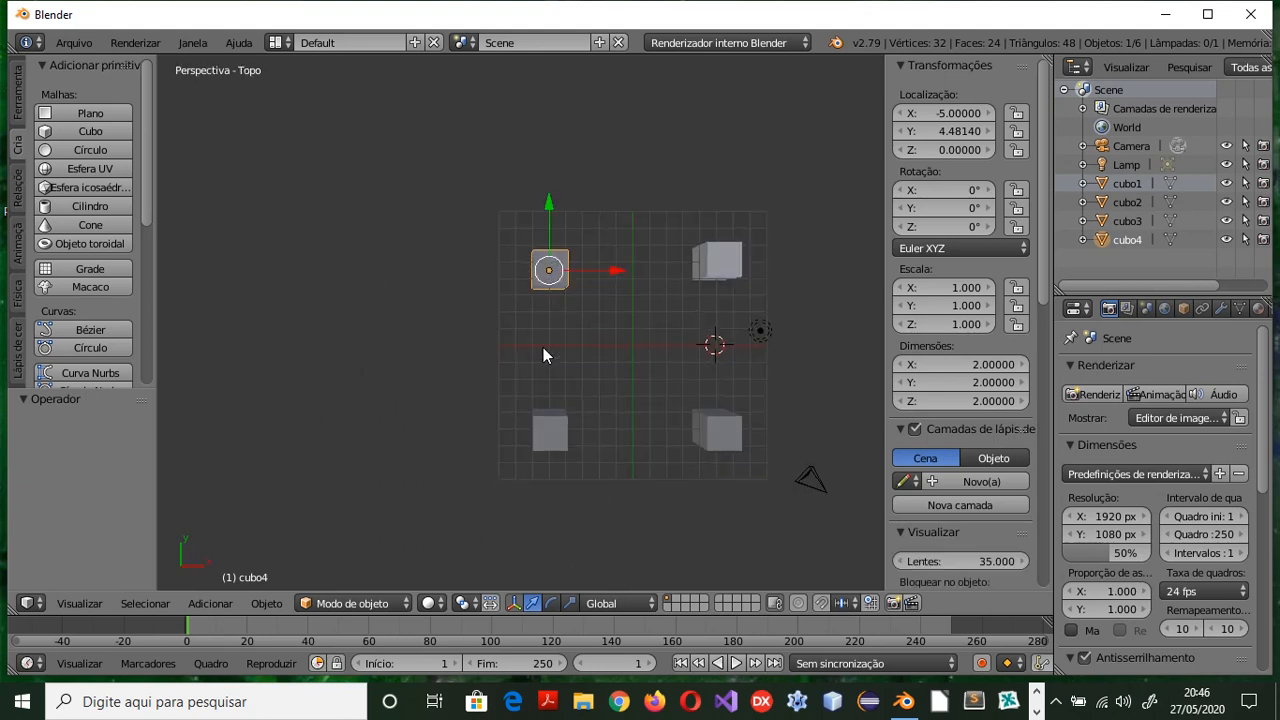
key(KP_1)
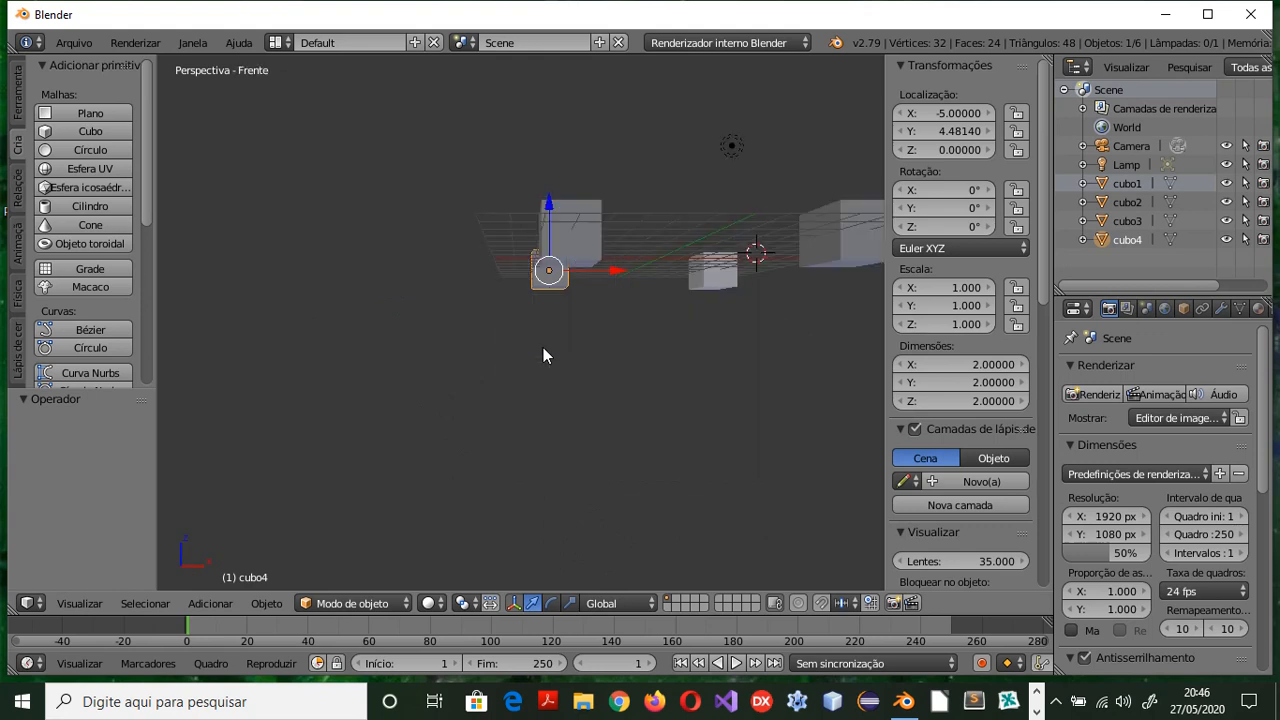
key(KP_3)
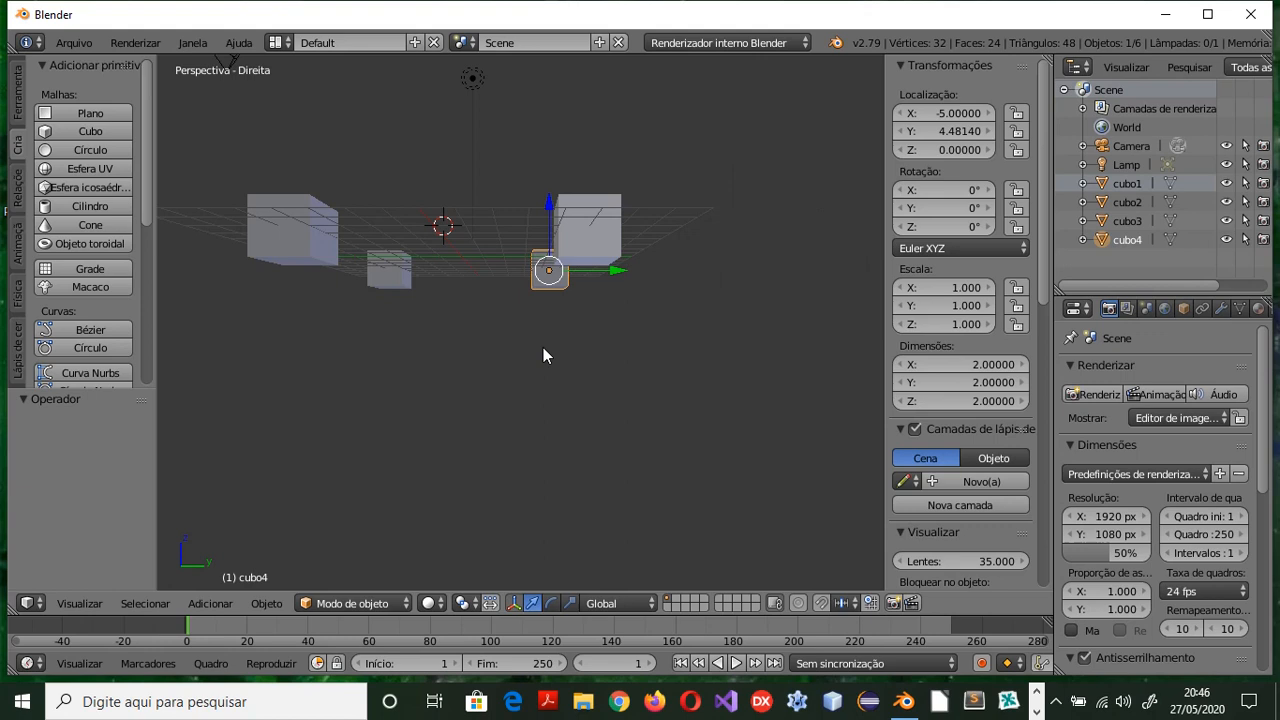
key(KP_0)
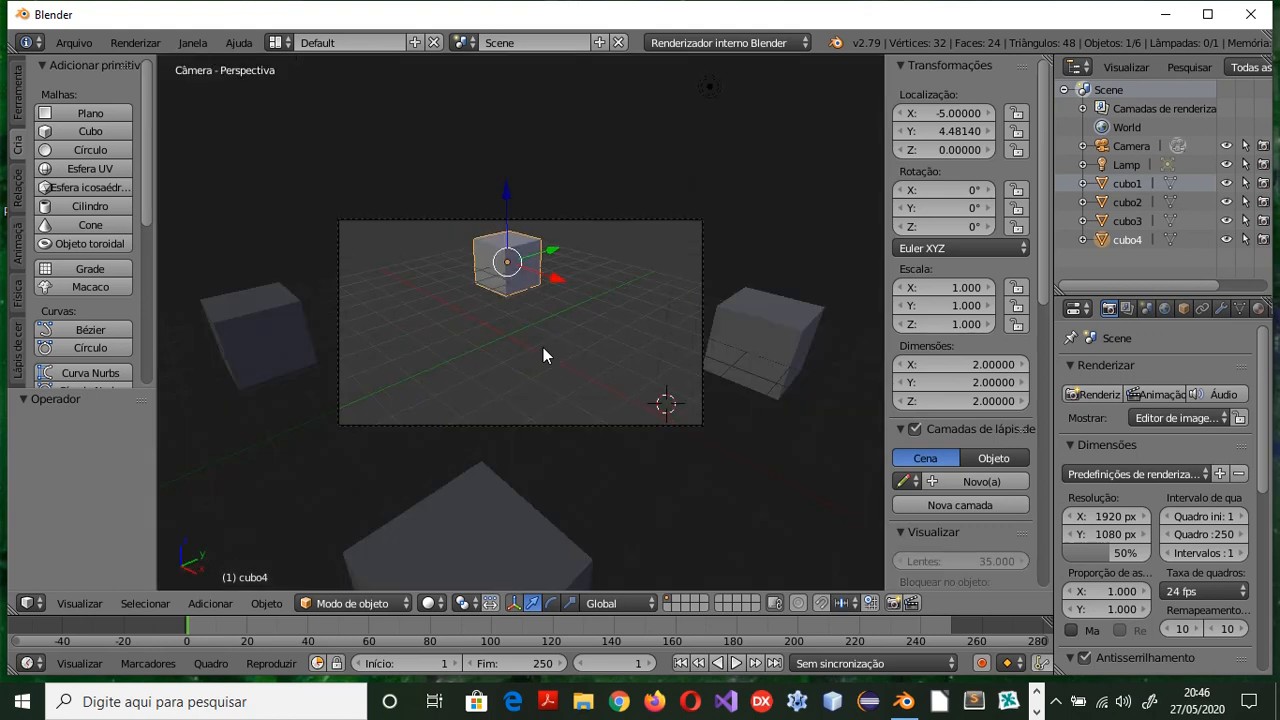
Compare the orthographic and perspective user views of the cubes and inspect them in the perspective top and front views
key(KP_5)
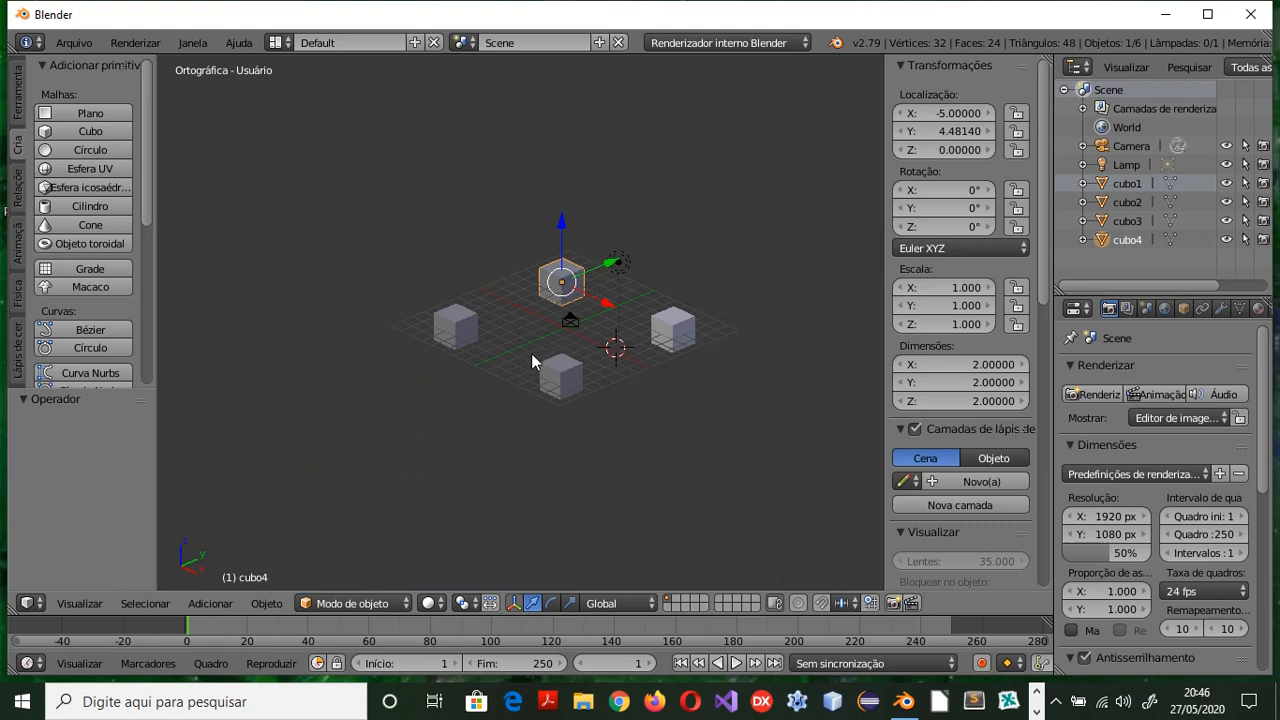
scroll(537, 363, up, 2)
key(KP_5)
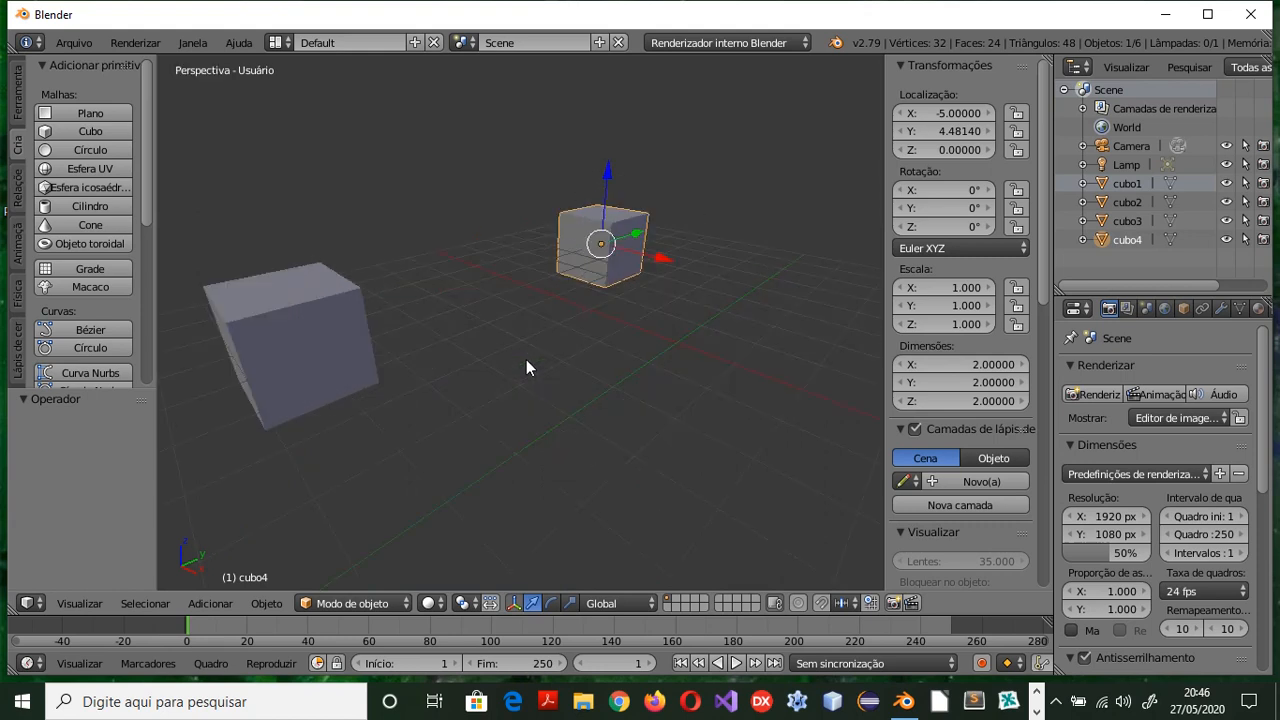
scroll(390, 347, down, 3)
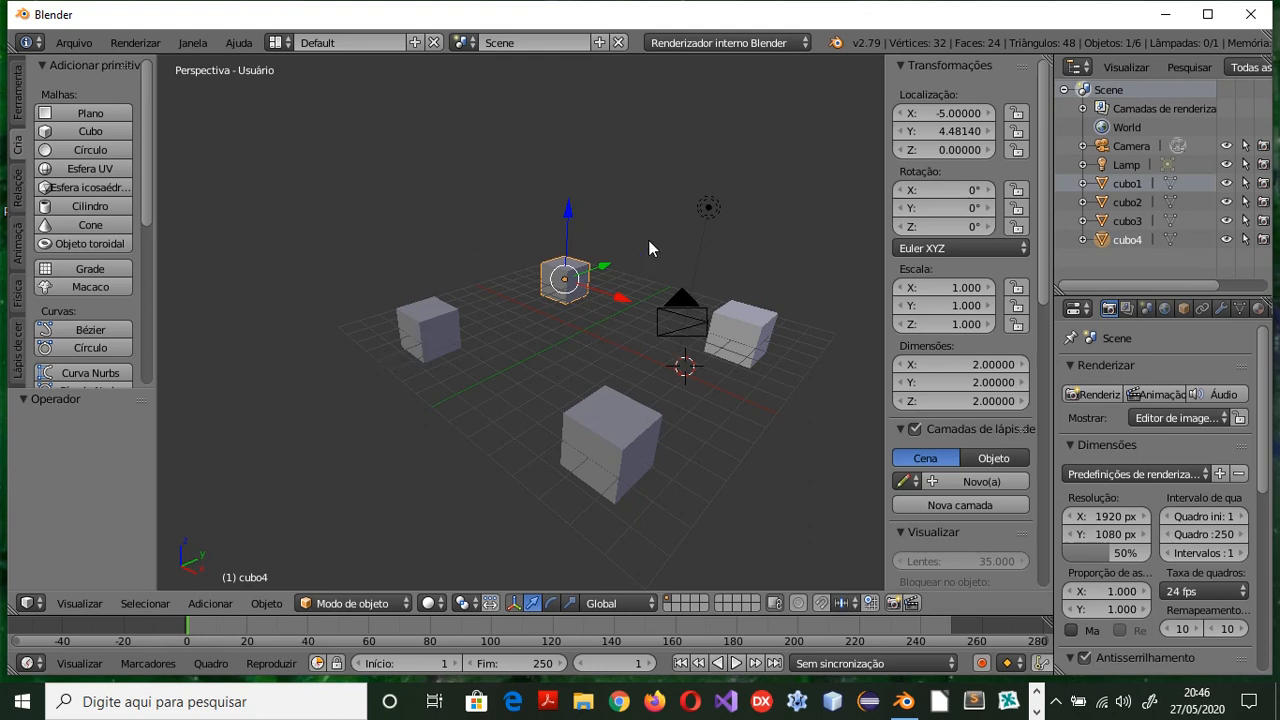
key(KP_7)
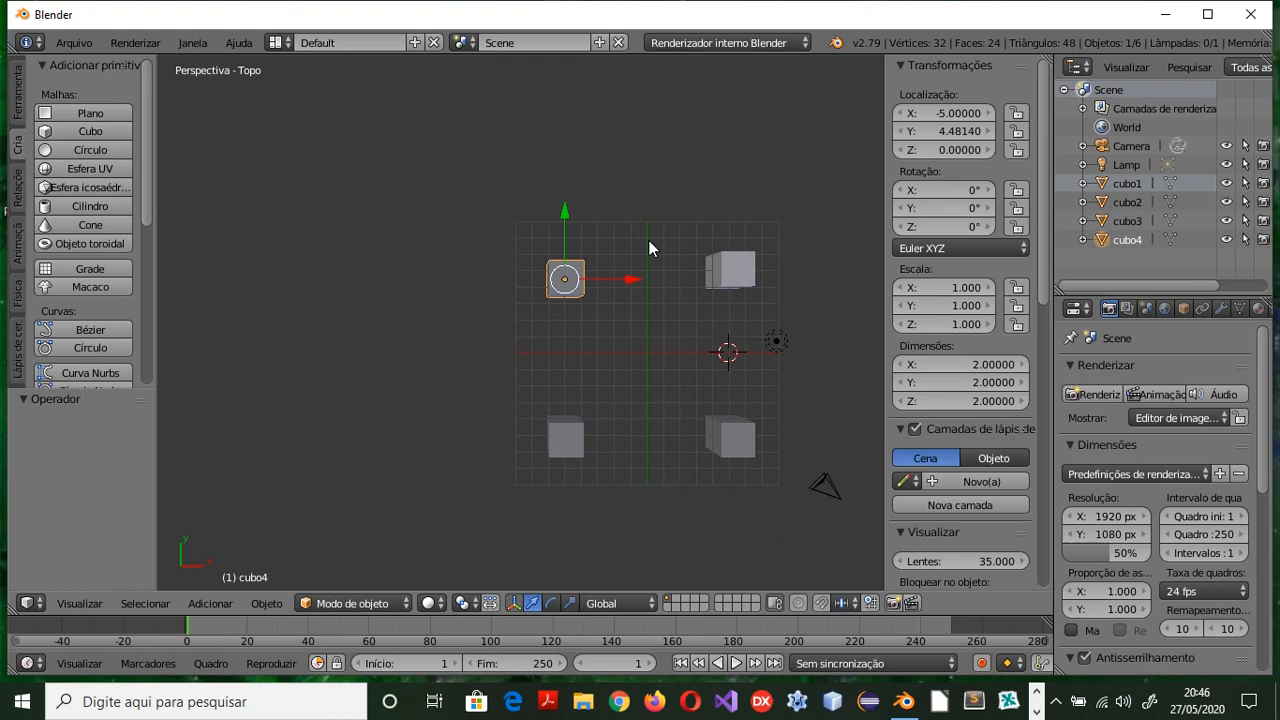
key(KP_1)
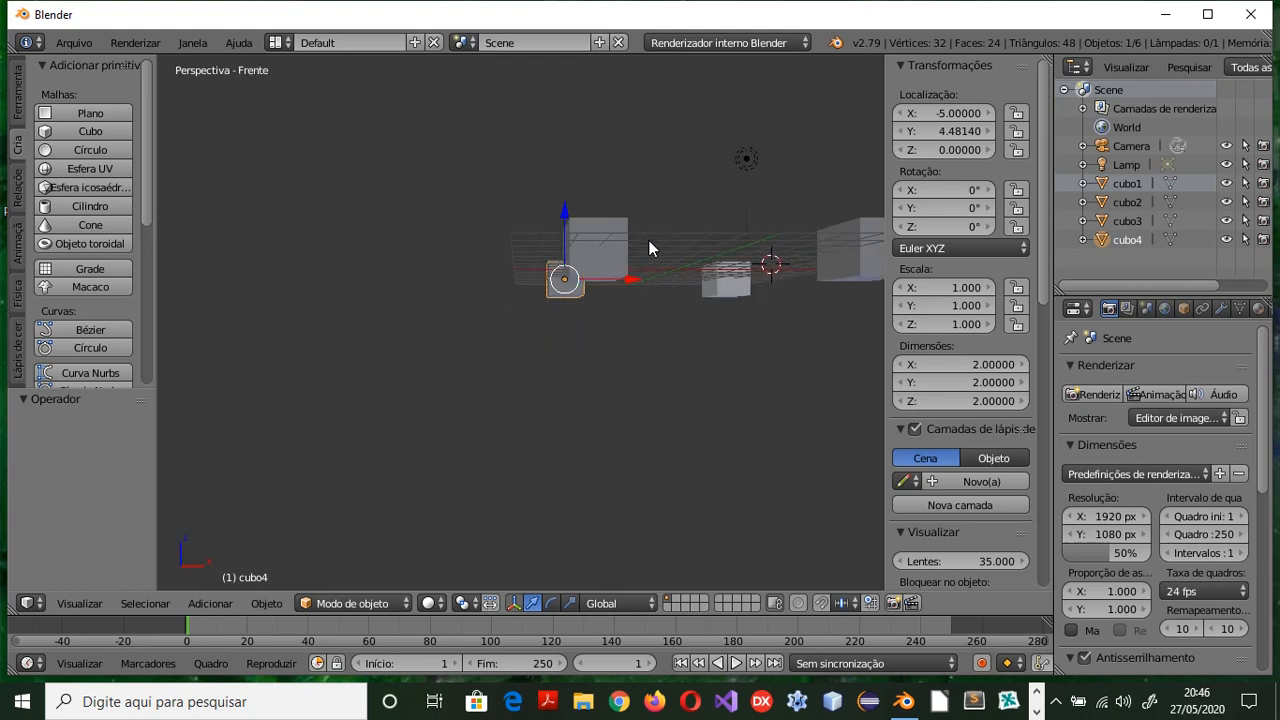
Compare the orthographic and perspective projections of the cubes in the right view and through the camera
key(KP_3)
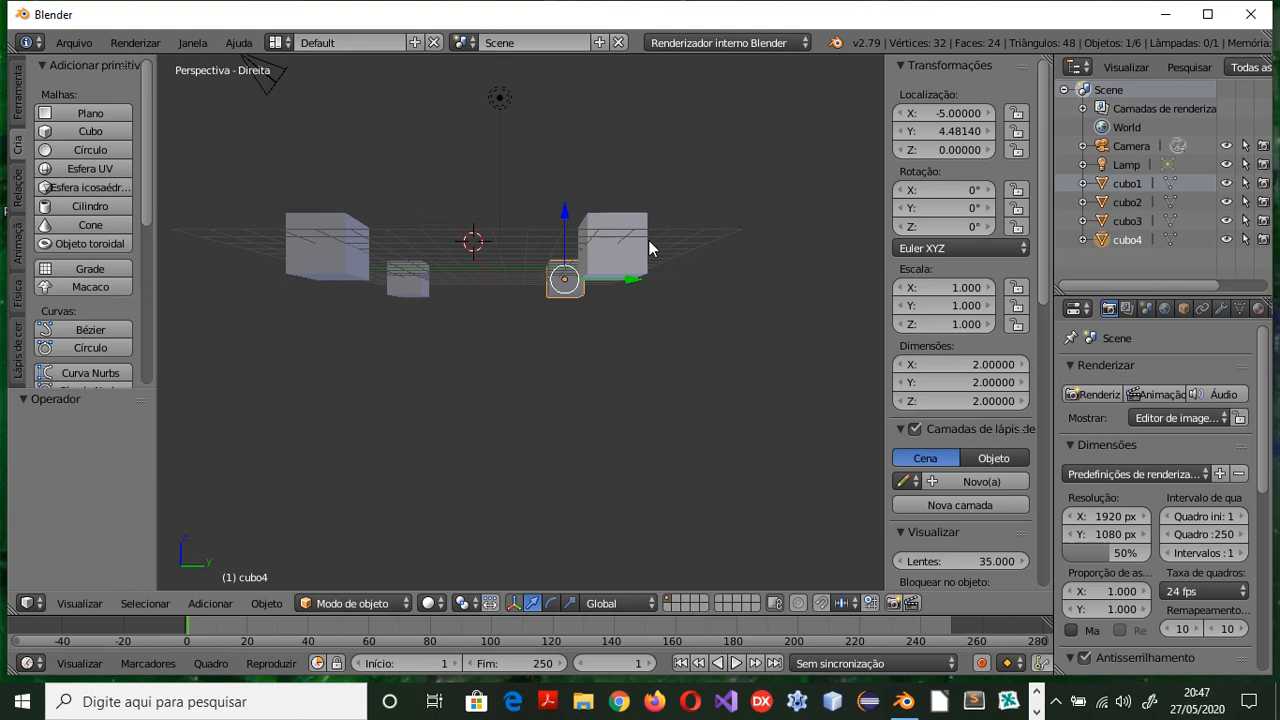
key(KP_5)
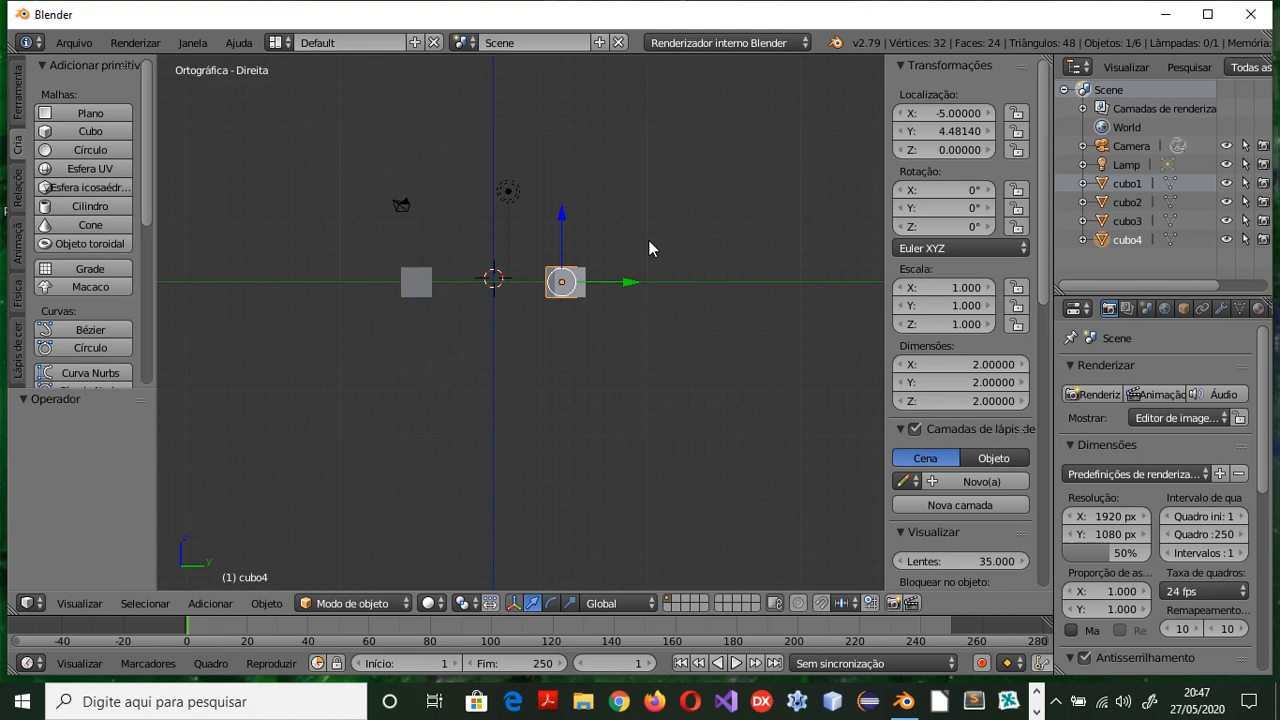
key(KP_5)
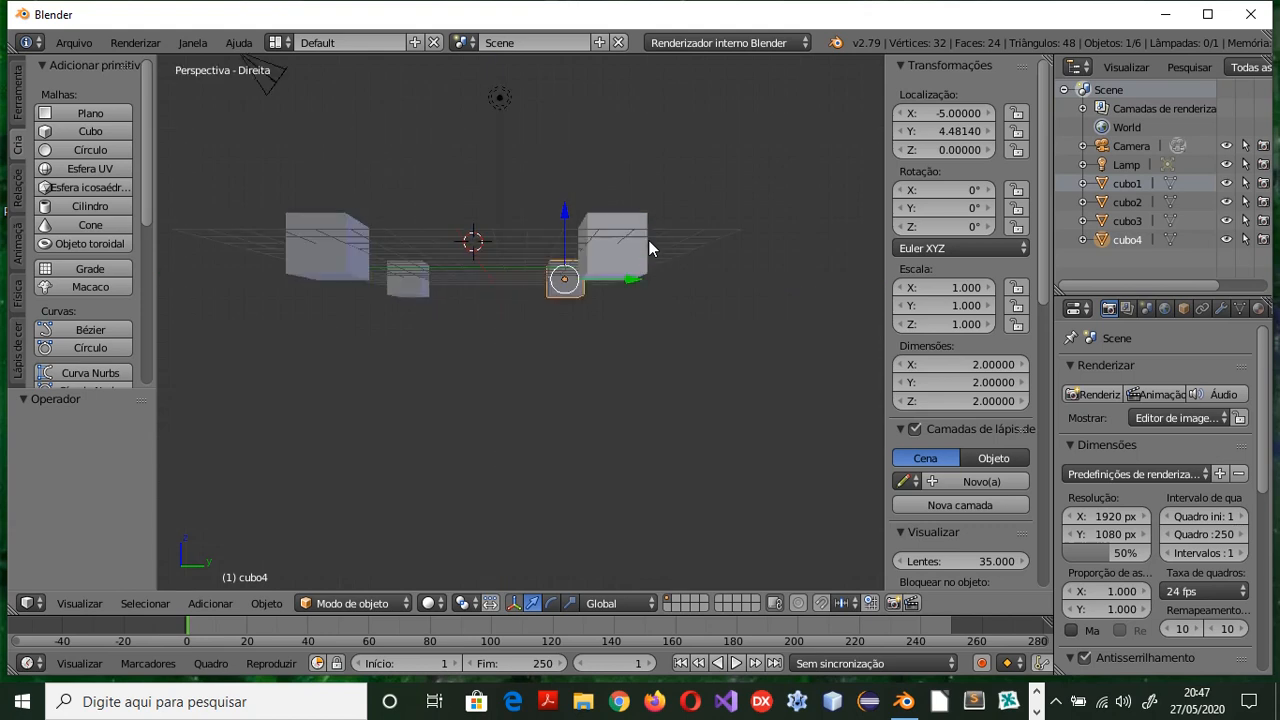
key(KP_0)
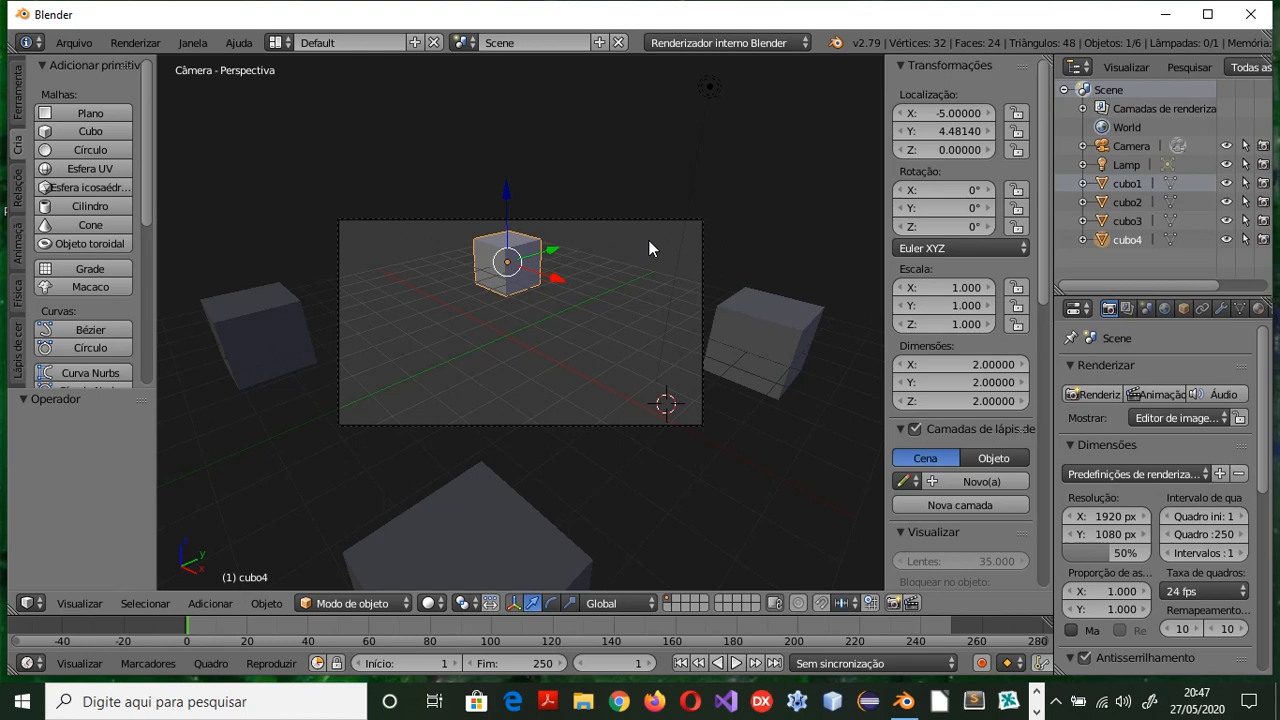
key(KP_5)
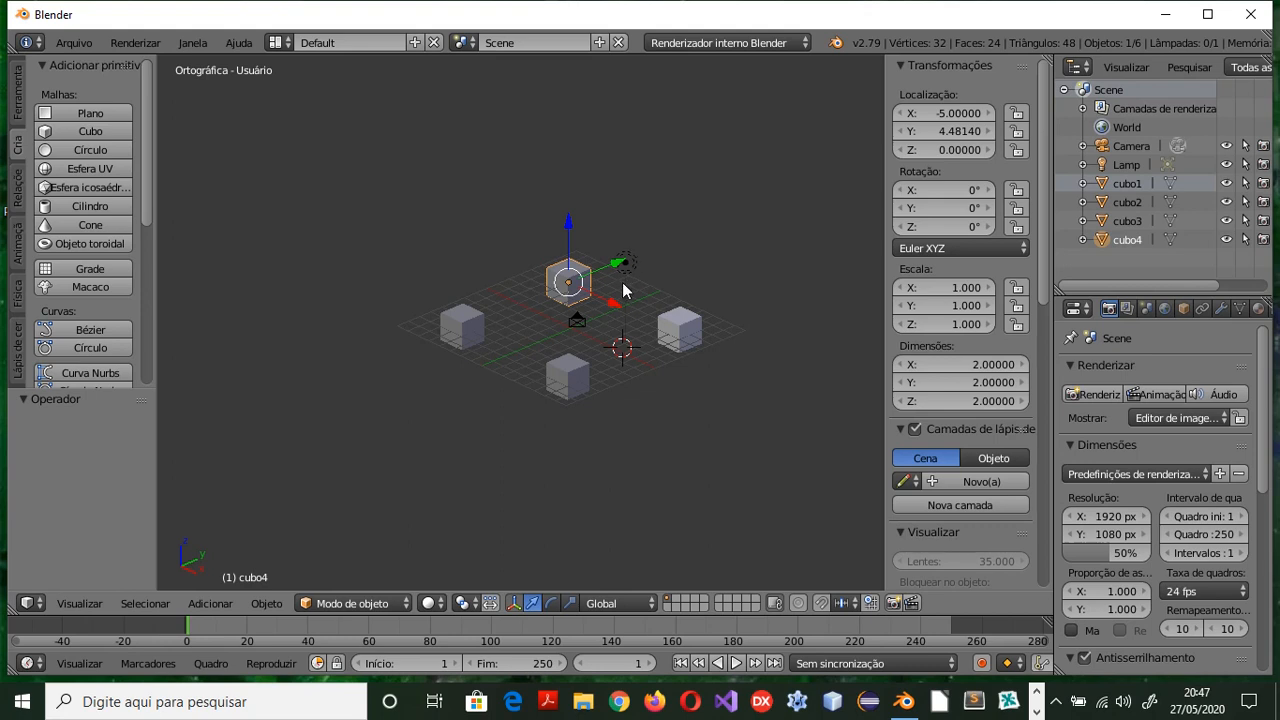
Delete cubo2 and cubo1 from the scene, confirming each deletion
middle_drag(624, 284, 577, 347)
scroll(640, 298, up, 3)
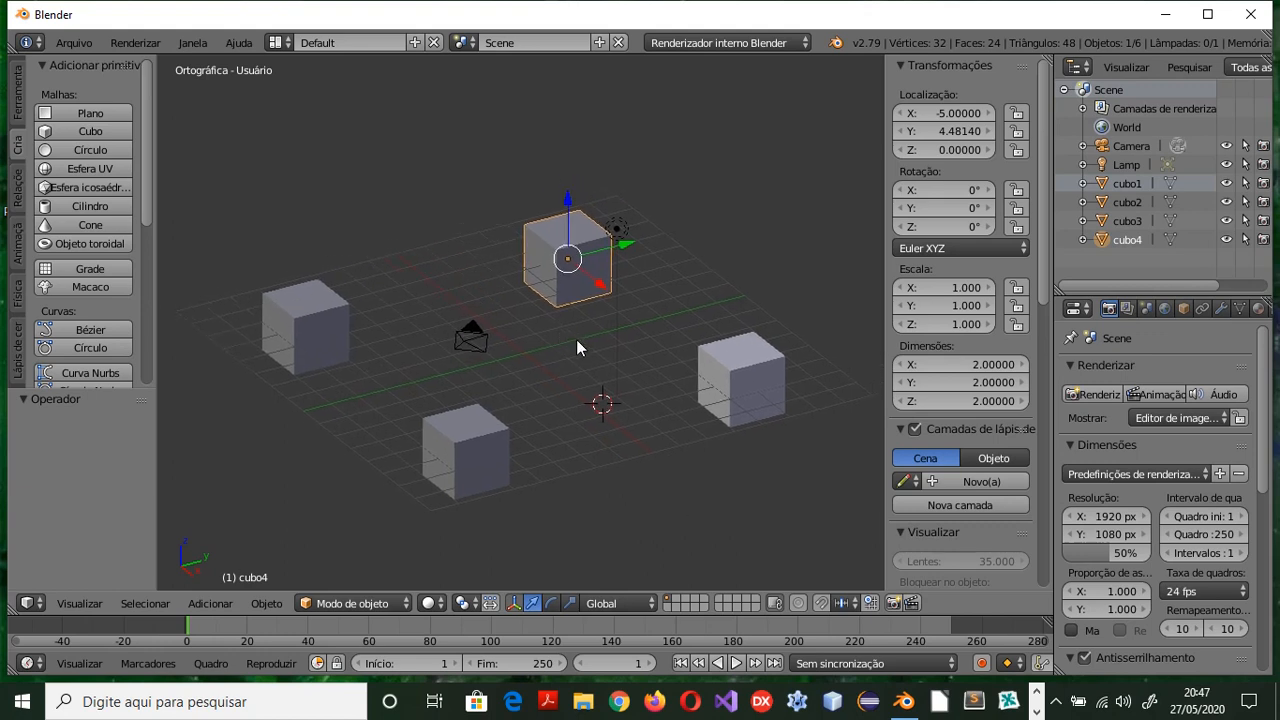
click(431, 456)
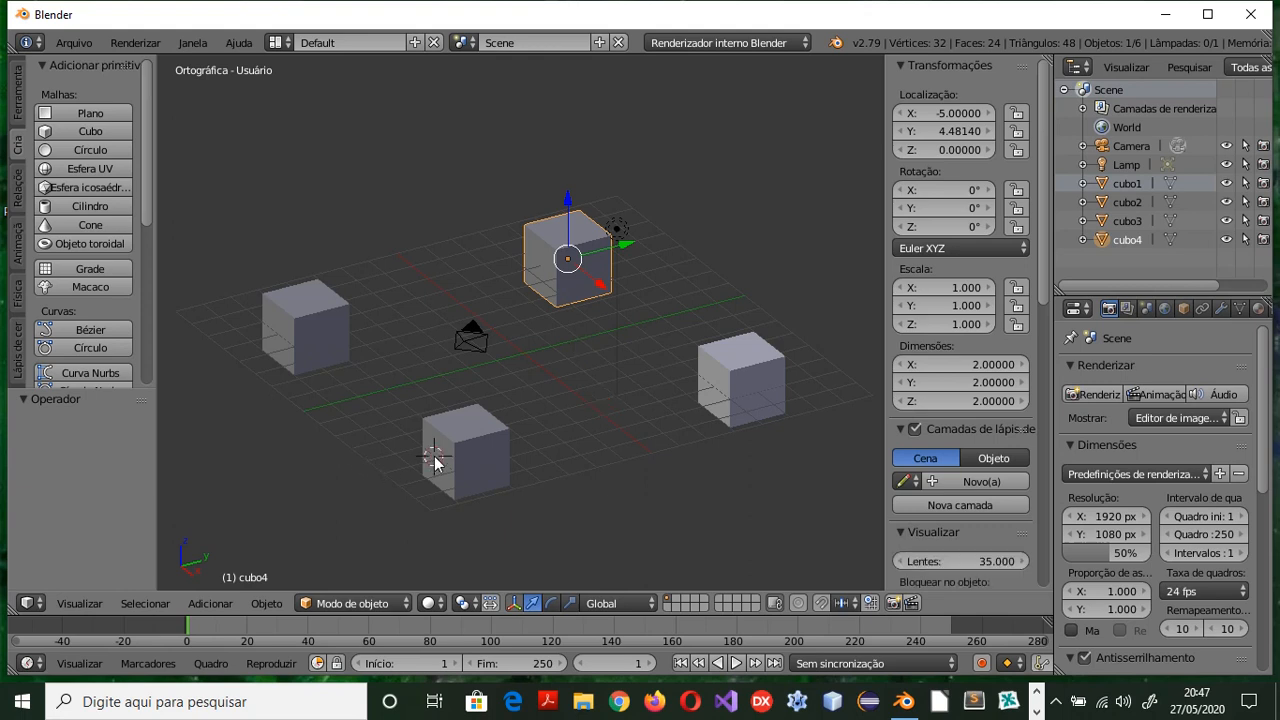
right_click(459, 480)
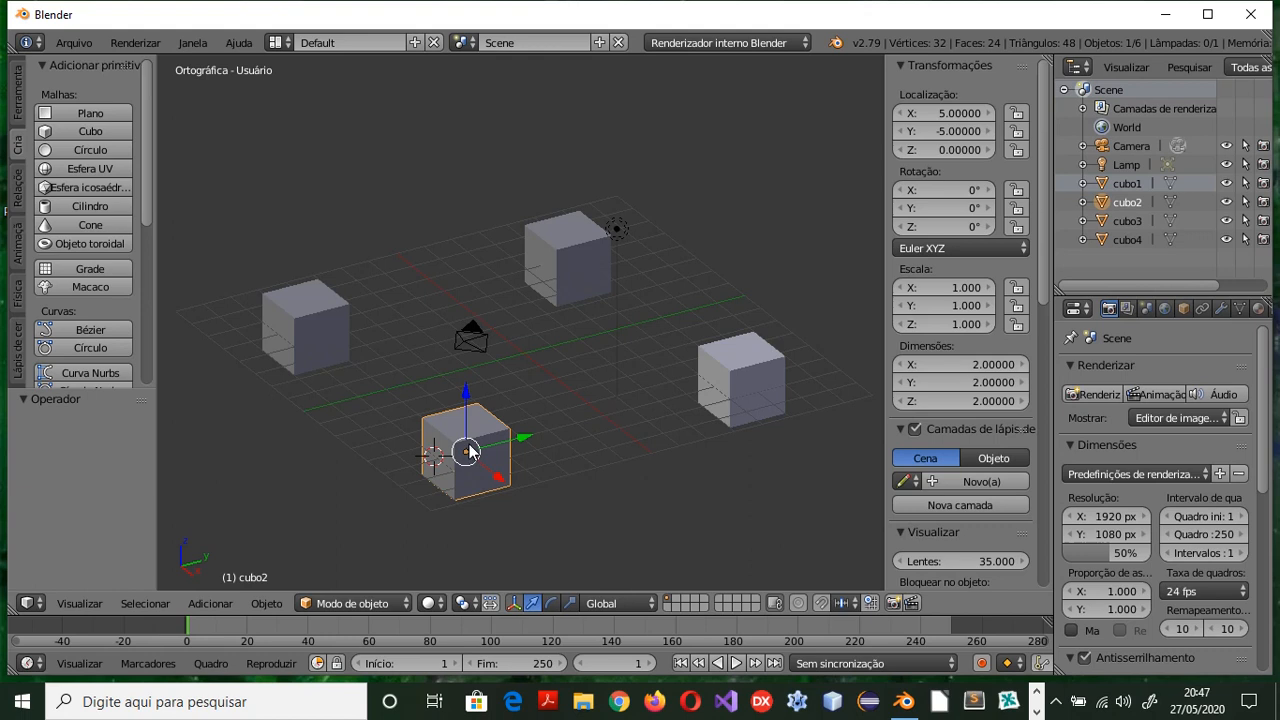
key(x)
click(468, 448)
right_click(708, 386)
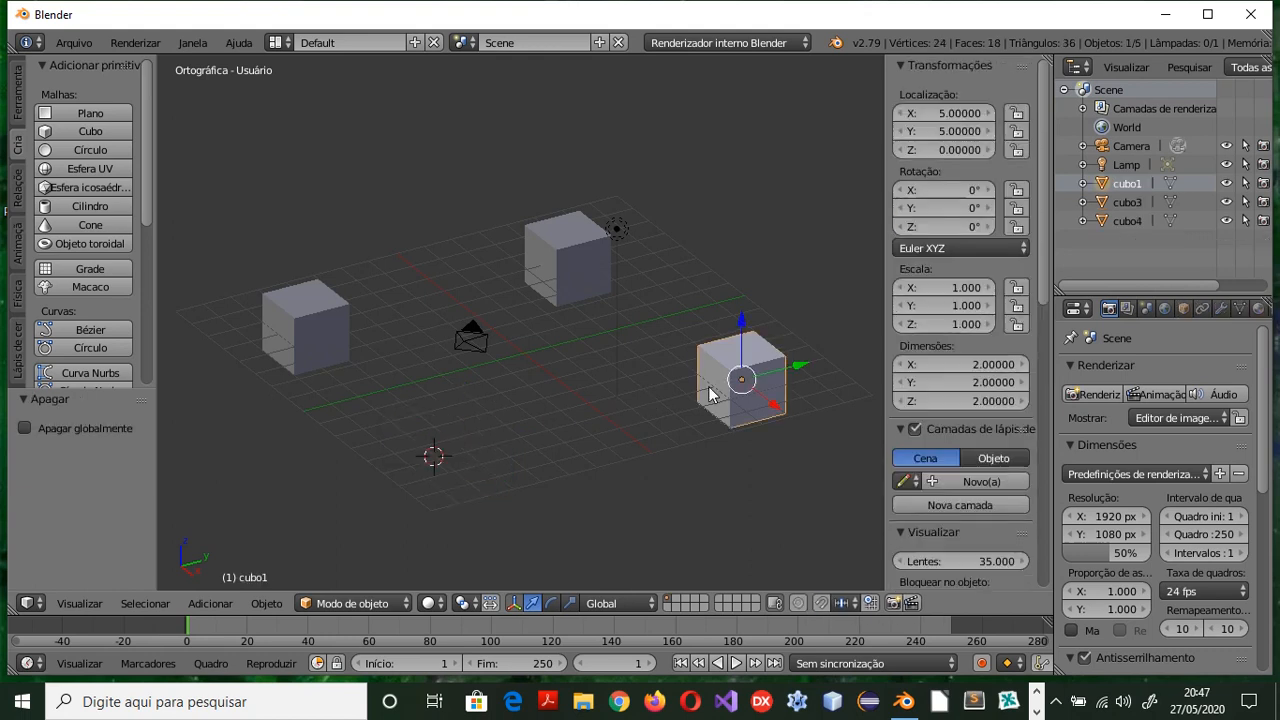
key(x)
click(668, 392)
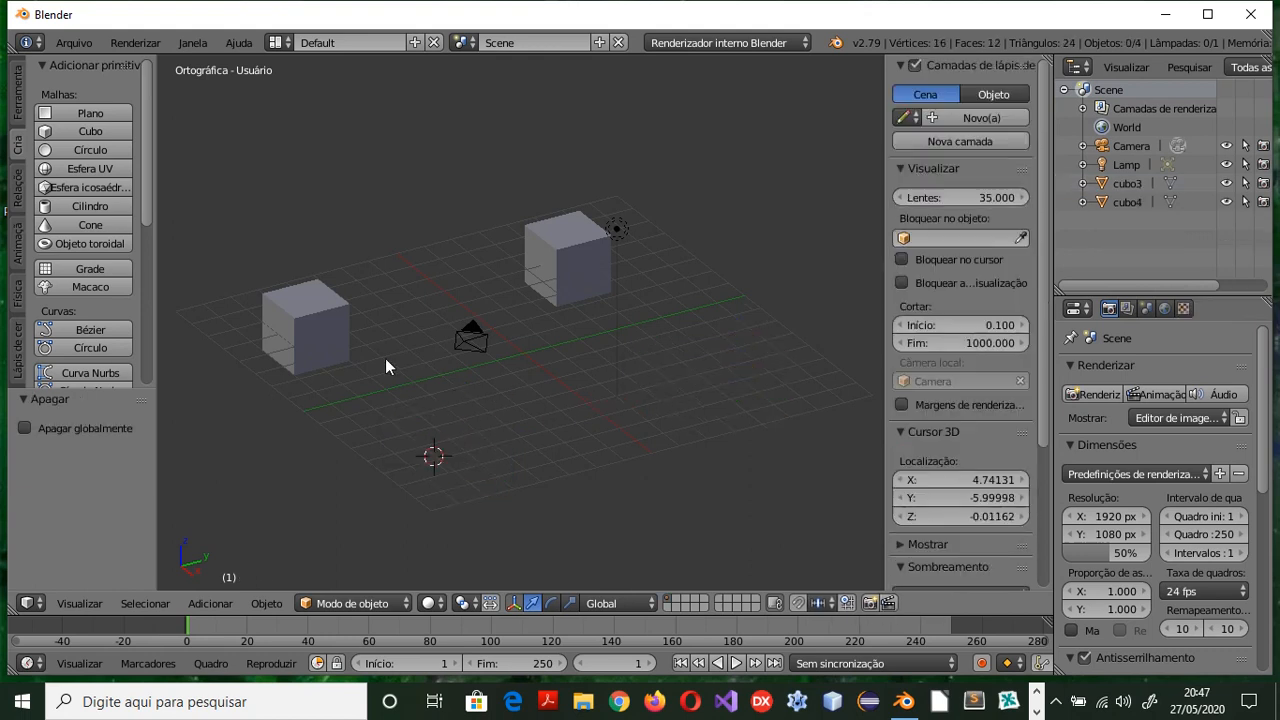
Delete the remaining cubes, cubo3 and cubo4, confirming each deletion
right_click(340, 345)
key(x)
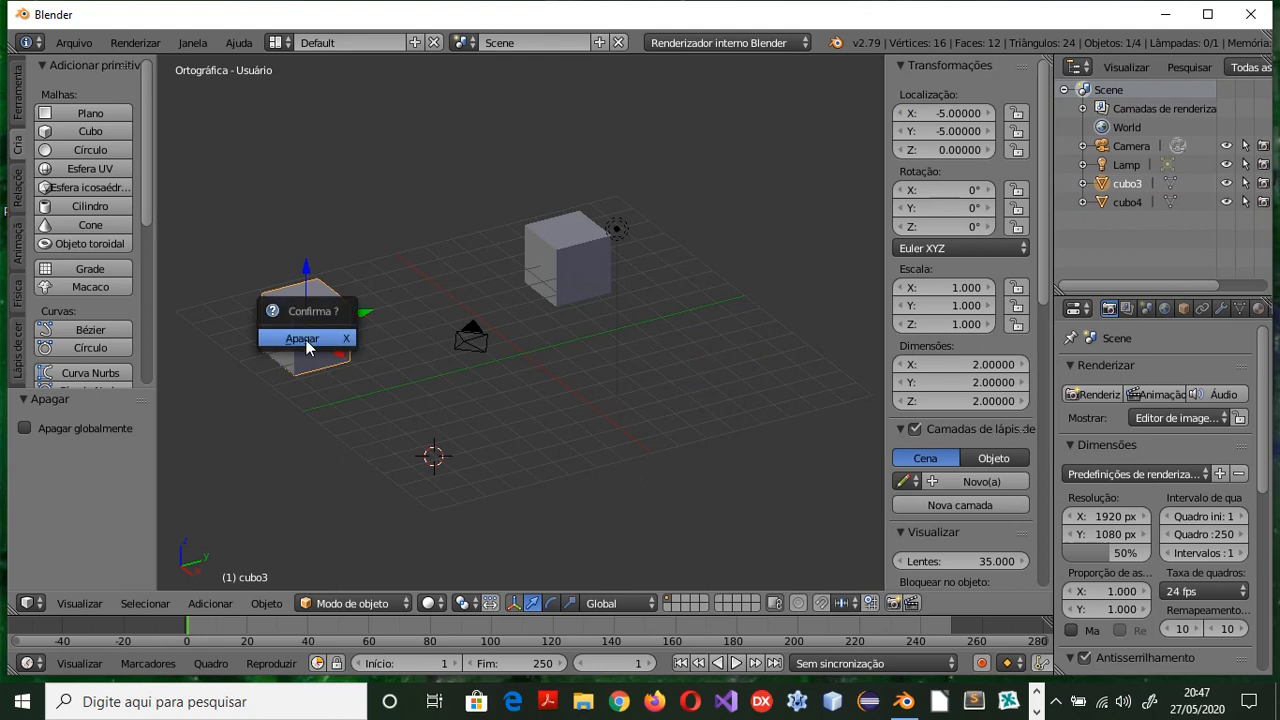
click(303, 338)
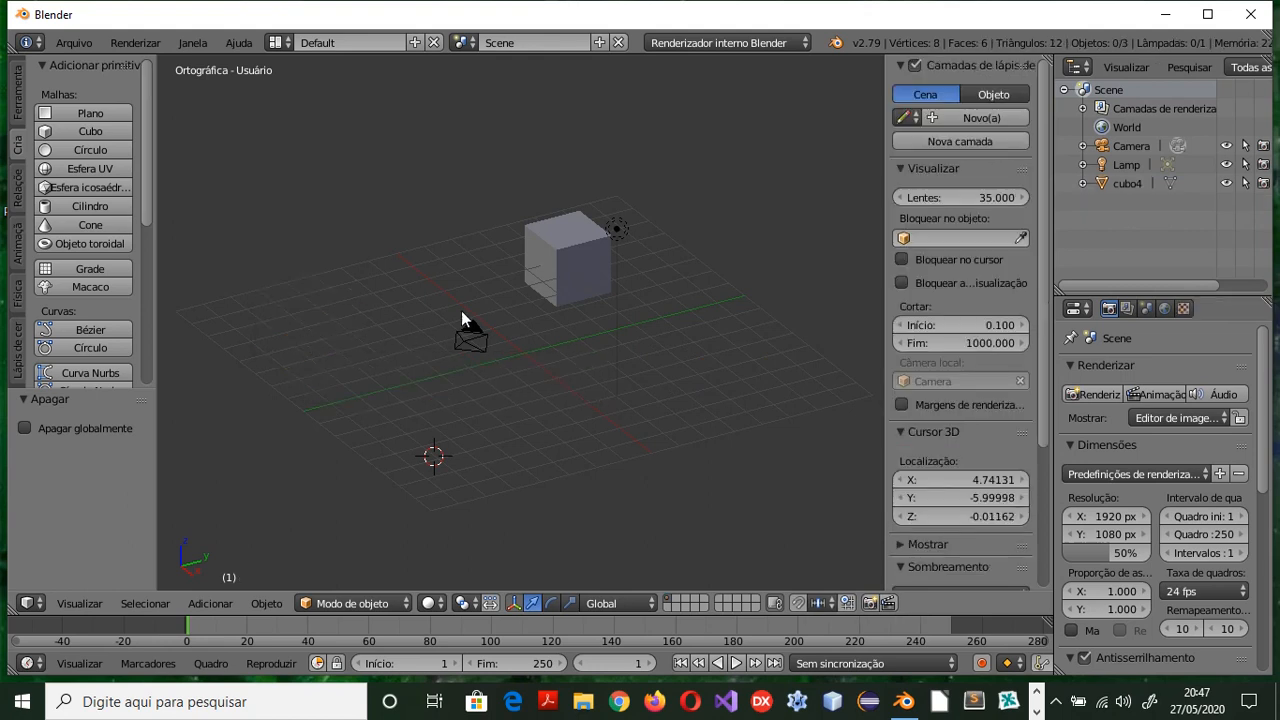
right_click(545, 268)
key(x)
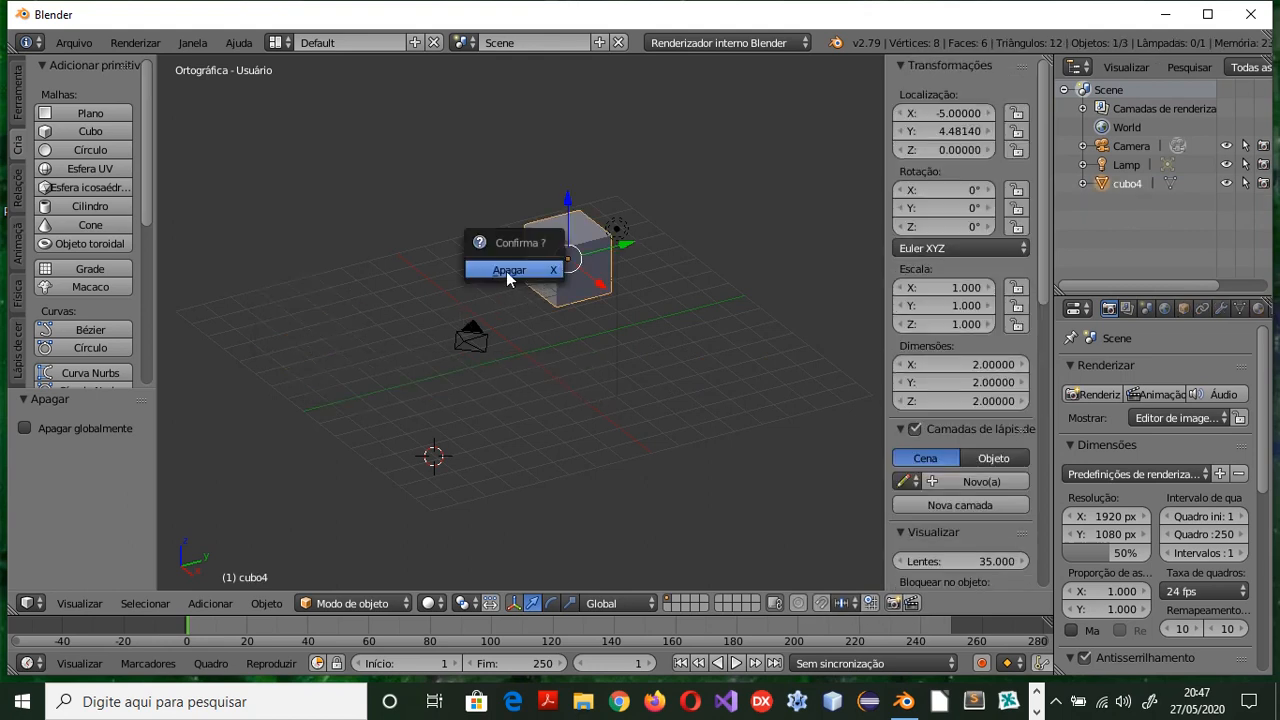
click(506, 271)
Undo the deletions of all four cubes
key(ctrl+z)
key(ctrl+z)
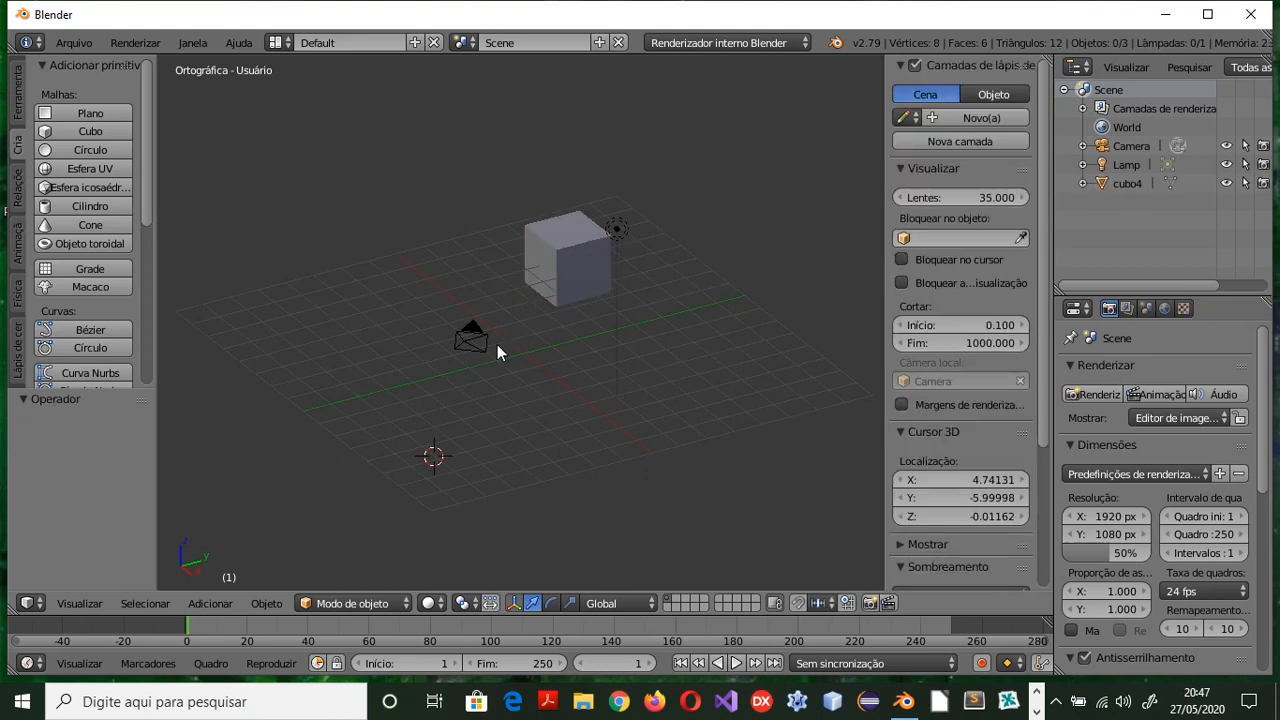
key(ctrl+z)
key(ctrl+z)
key(ctrl+z)
key(ctrl+z)
key(ctrl+z)
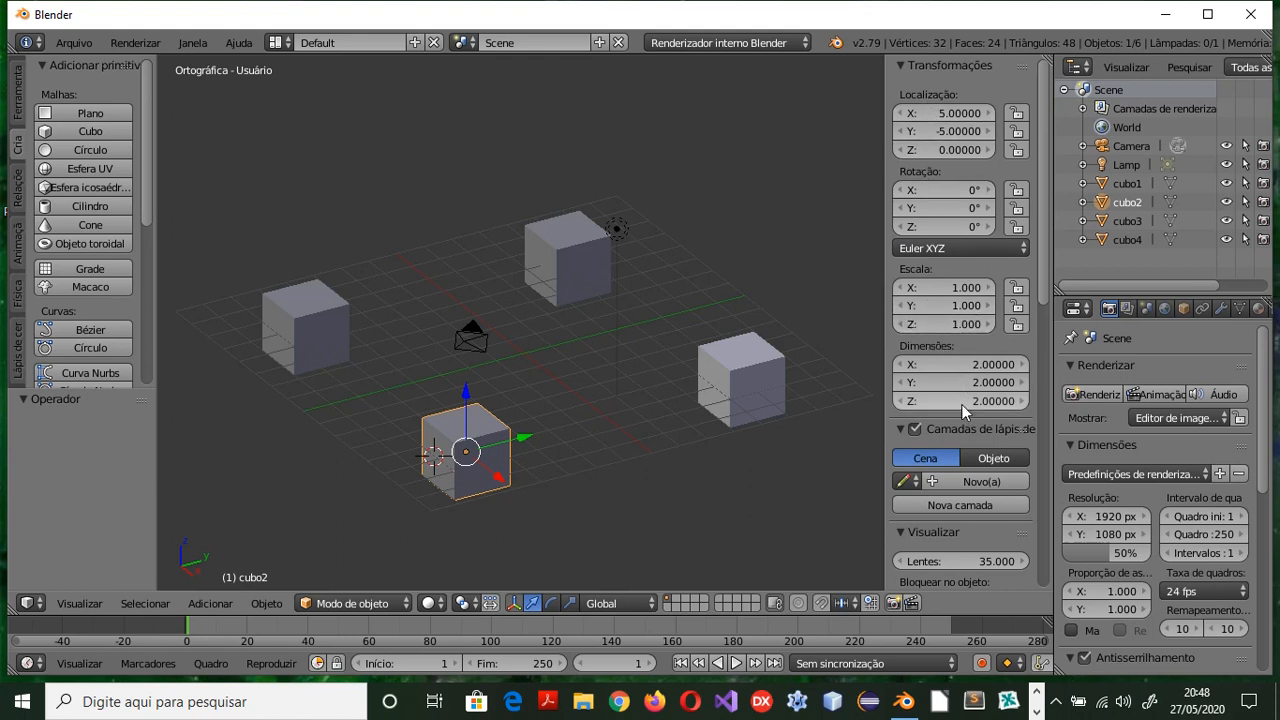
Hide and show the 3D view's properties region several times, leaving it displayed
key(n)
key(n)
key(n)
key(n)
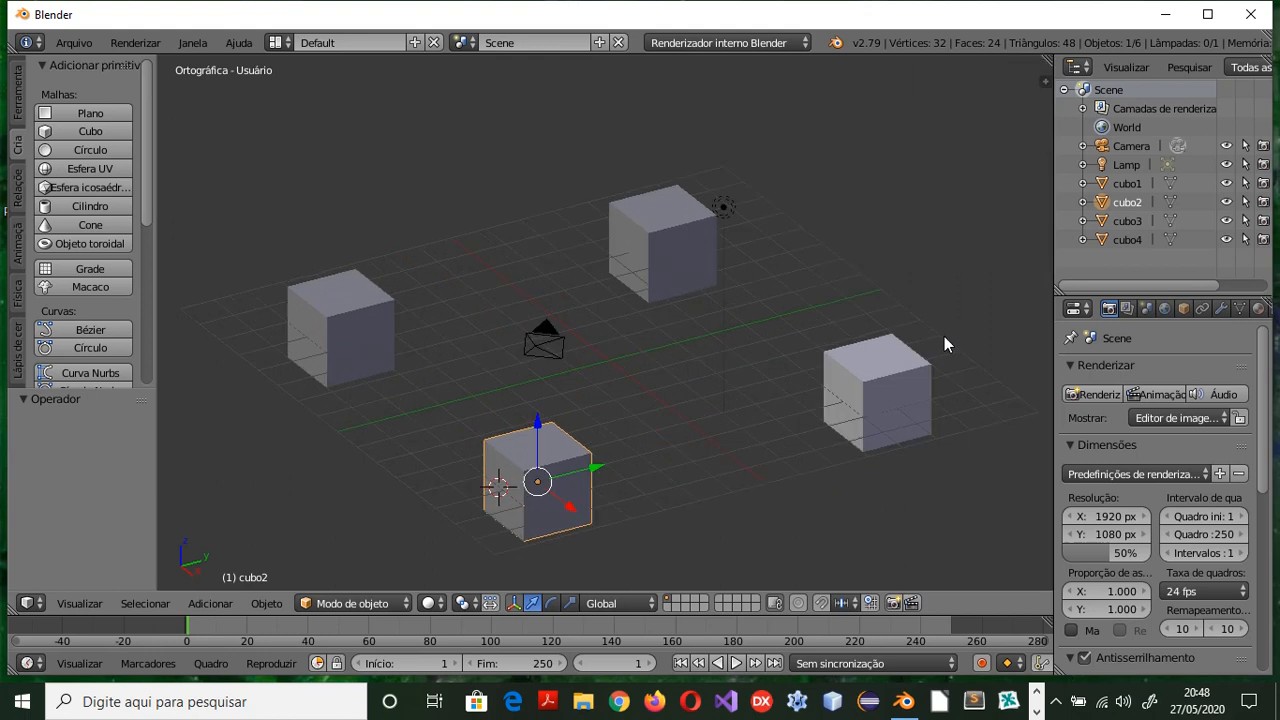
key(n)
key(n)
key(n)
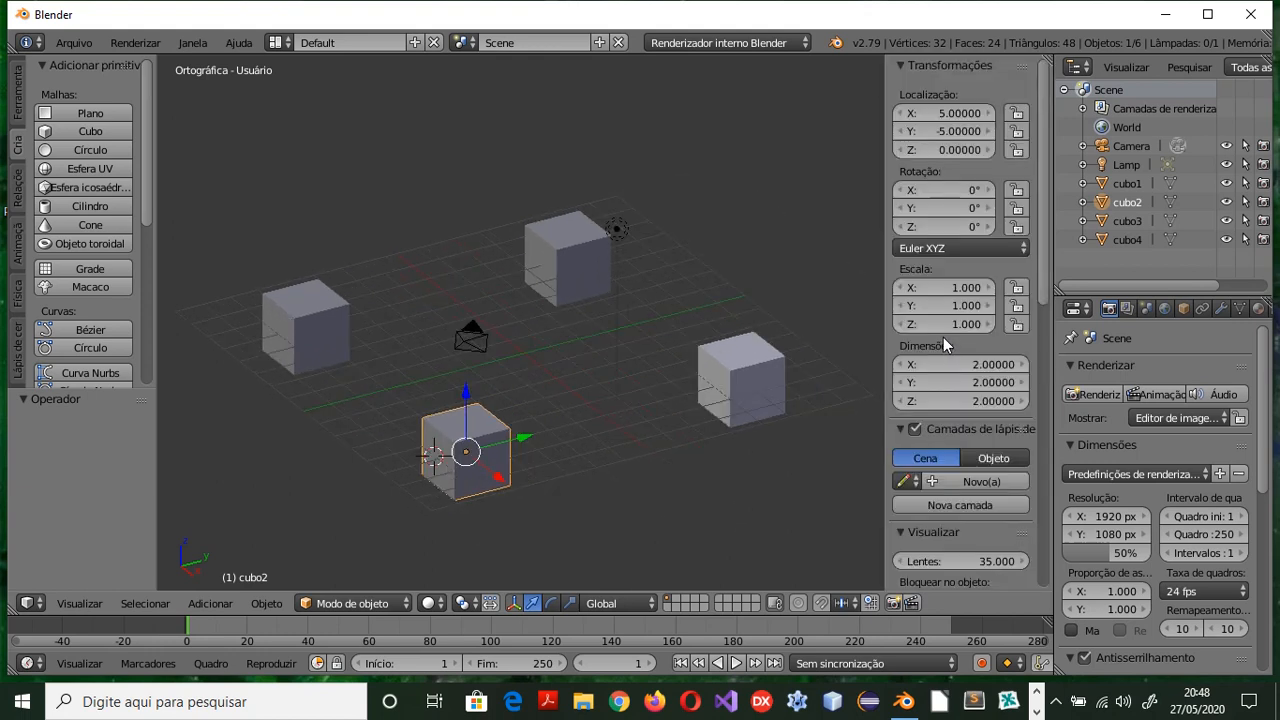
key(n)
key(n)
key(n)
Try moving cubo1 about -15.22 units along the Y axis, and undo the move
right_click(738, 380)
key(g)
key(y)
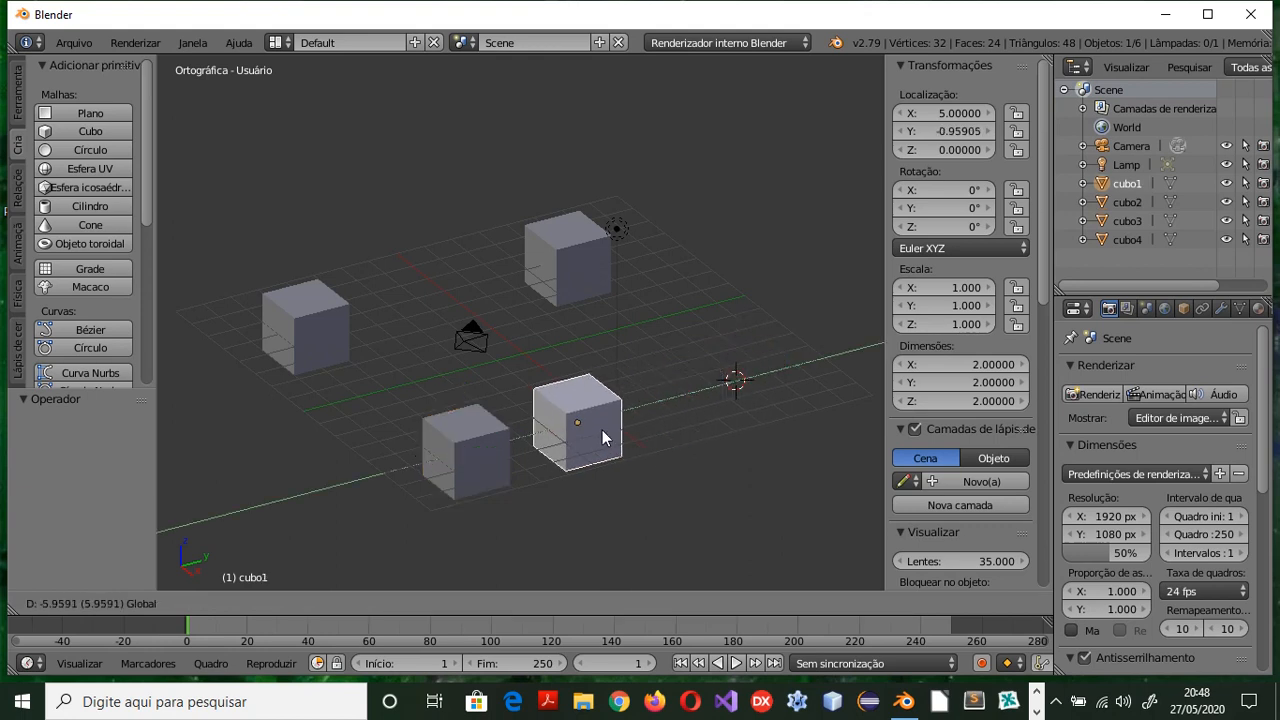
click(327, 500)
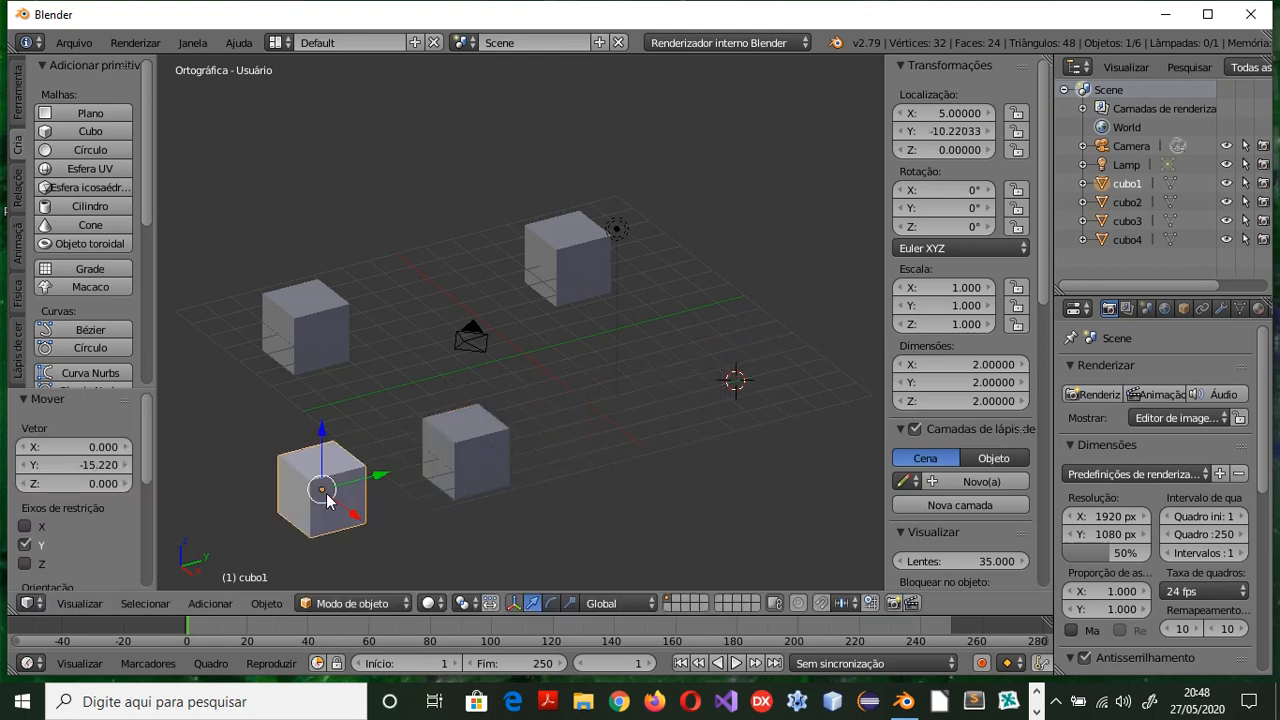
key(ctrl+z)
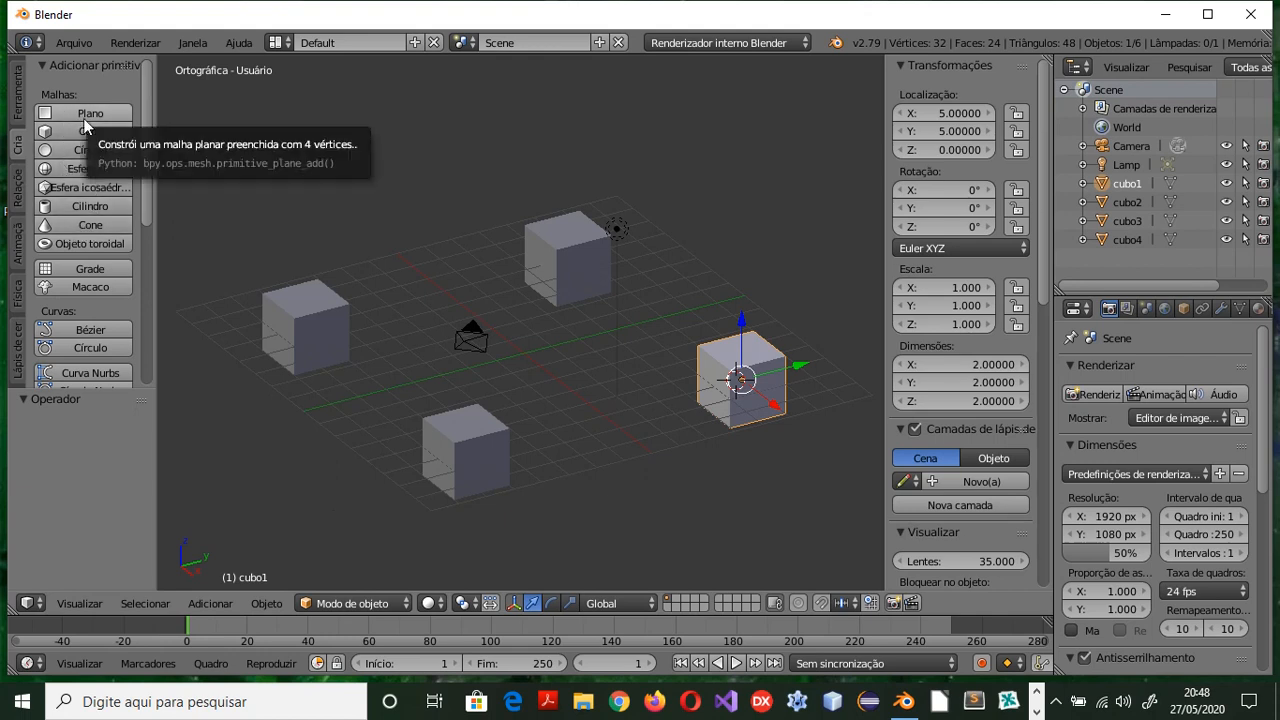
Add a UV sphere at the 3D cursor and move it about -3.33 units along the Y axis
click(97, 167)
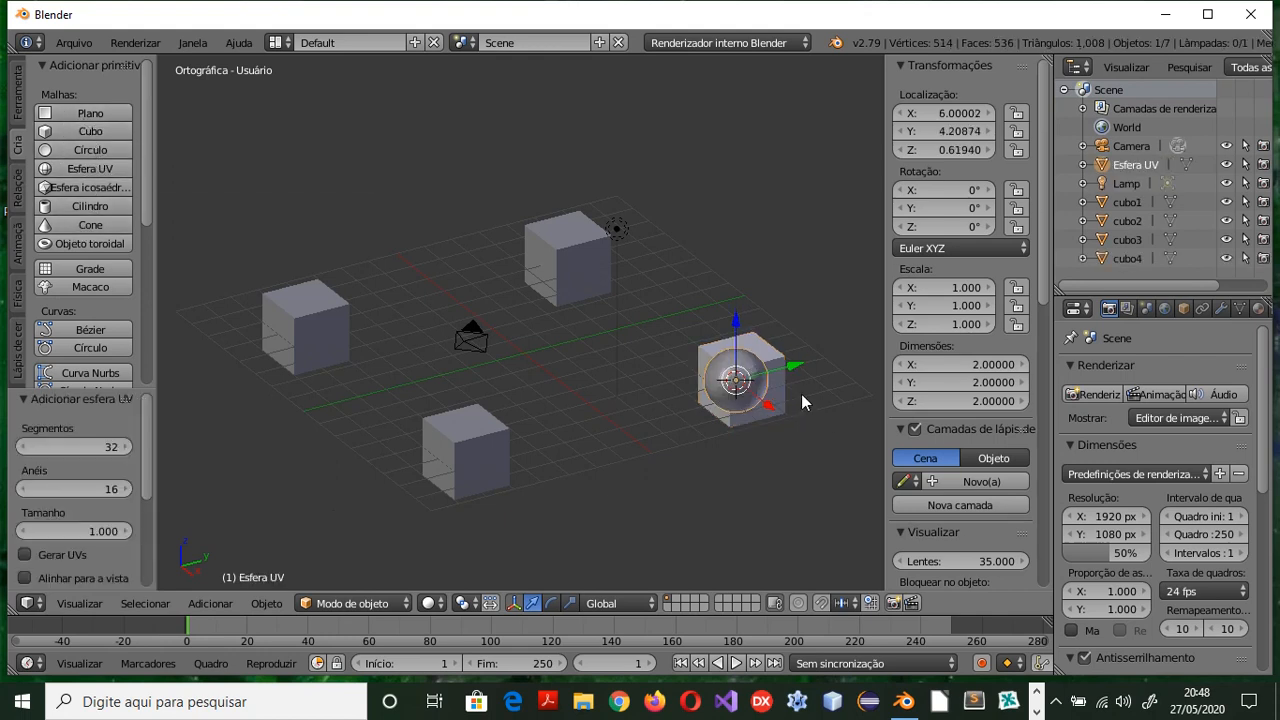
key(g)
key(y)
click(686, 386)
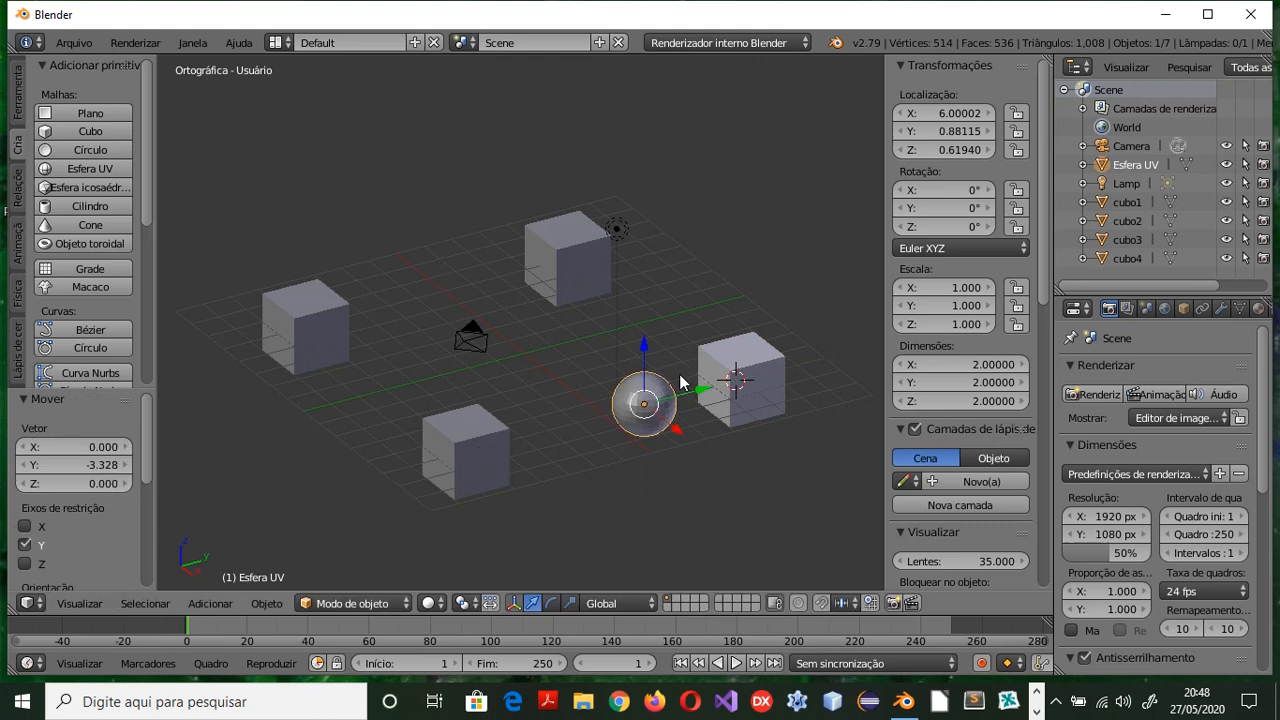
Add a cylinder at the 3D cursor and move it about -13.5 units along the Y axis
click(20, 112)
click(19, 143)
click(82, 204)
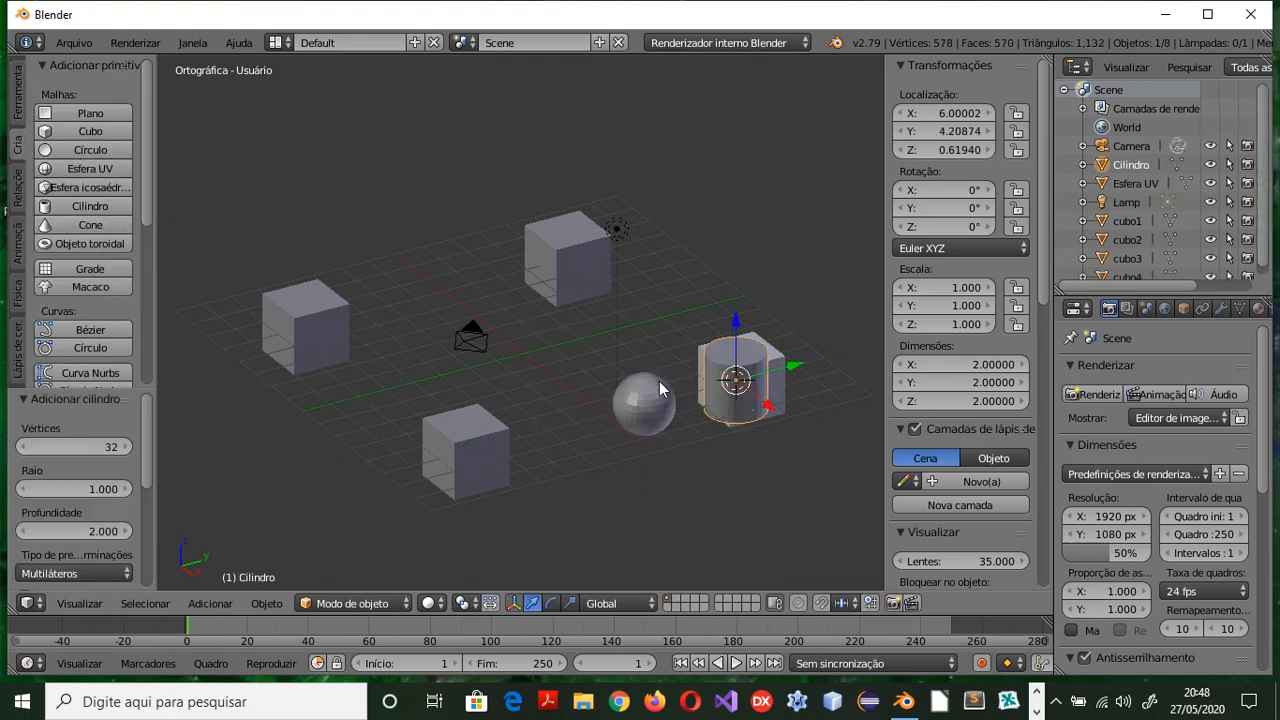
key(g)
key(y)
click(357, 452)
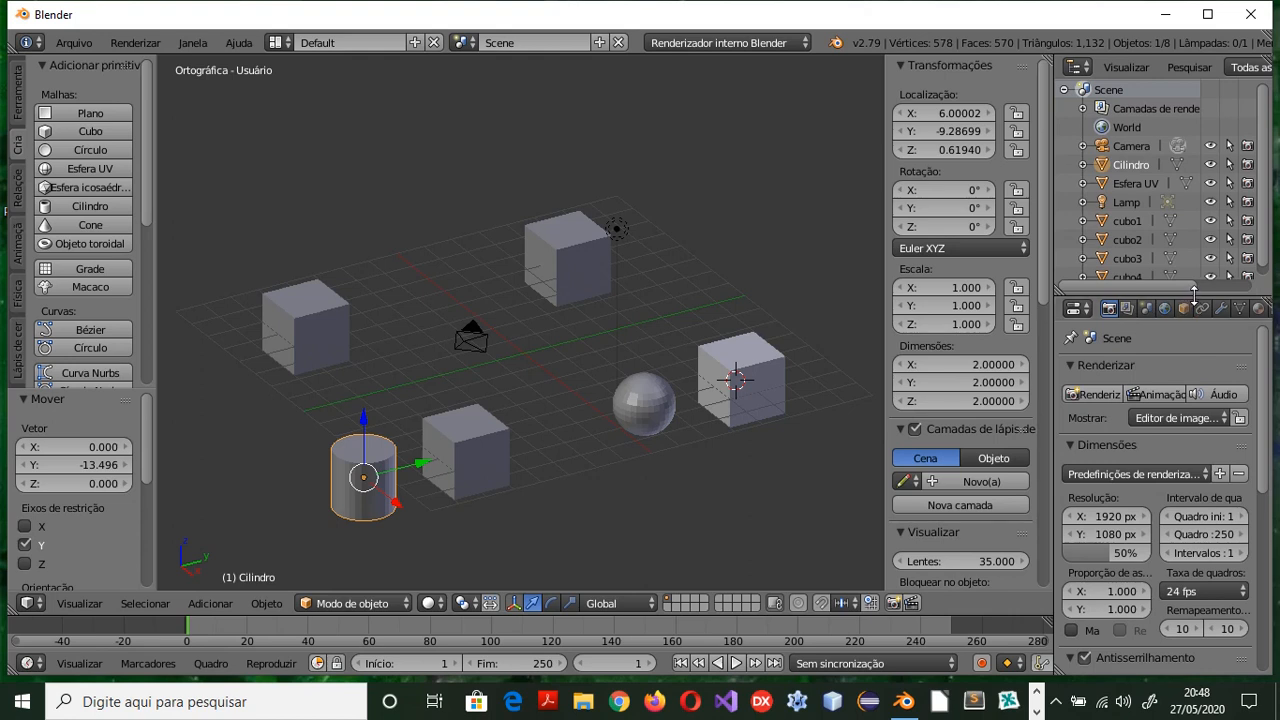
Enlarge the outliner area and rename the UV sphere as esfera1
drag(1192, 297, 1172, 372)
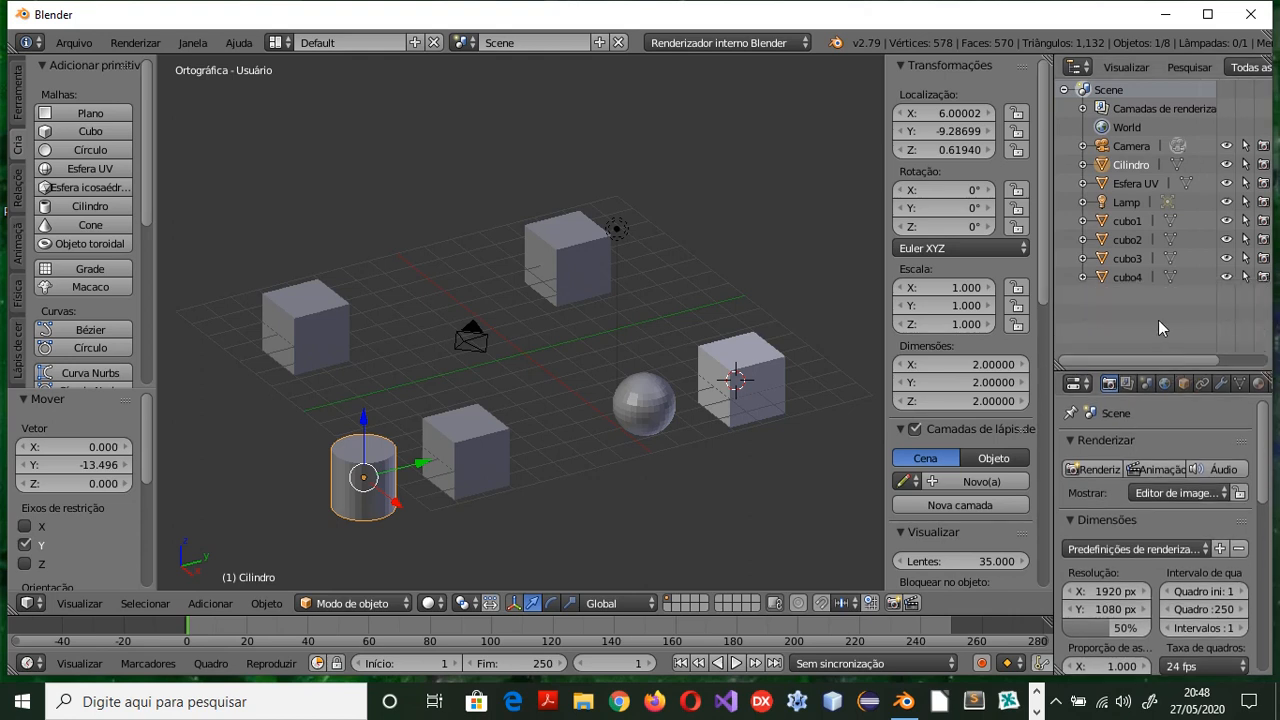
click(1134, 183)
double_click(1134, 183)
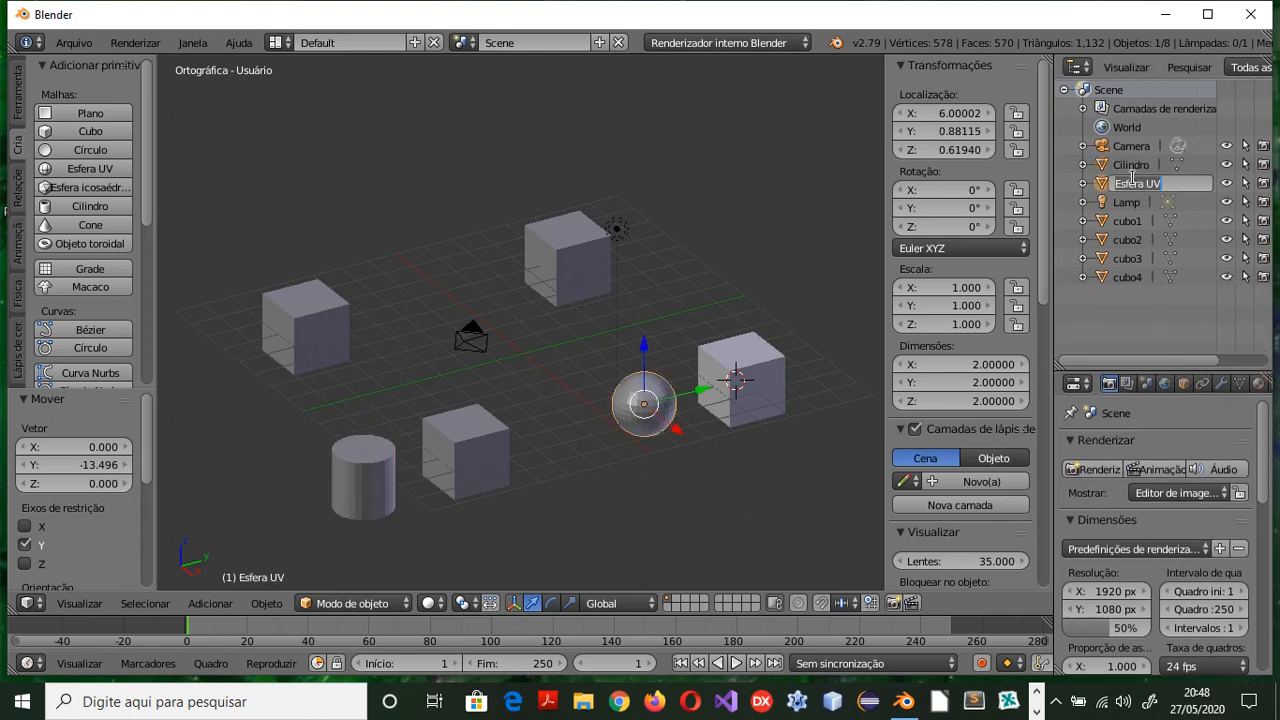
text(esfera1)
key(Return)
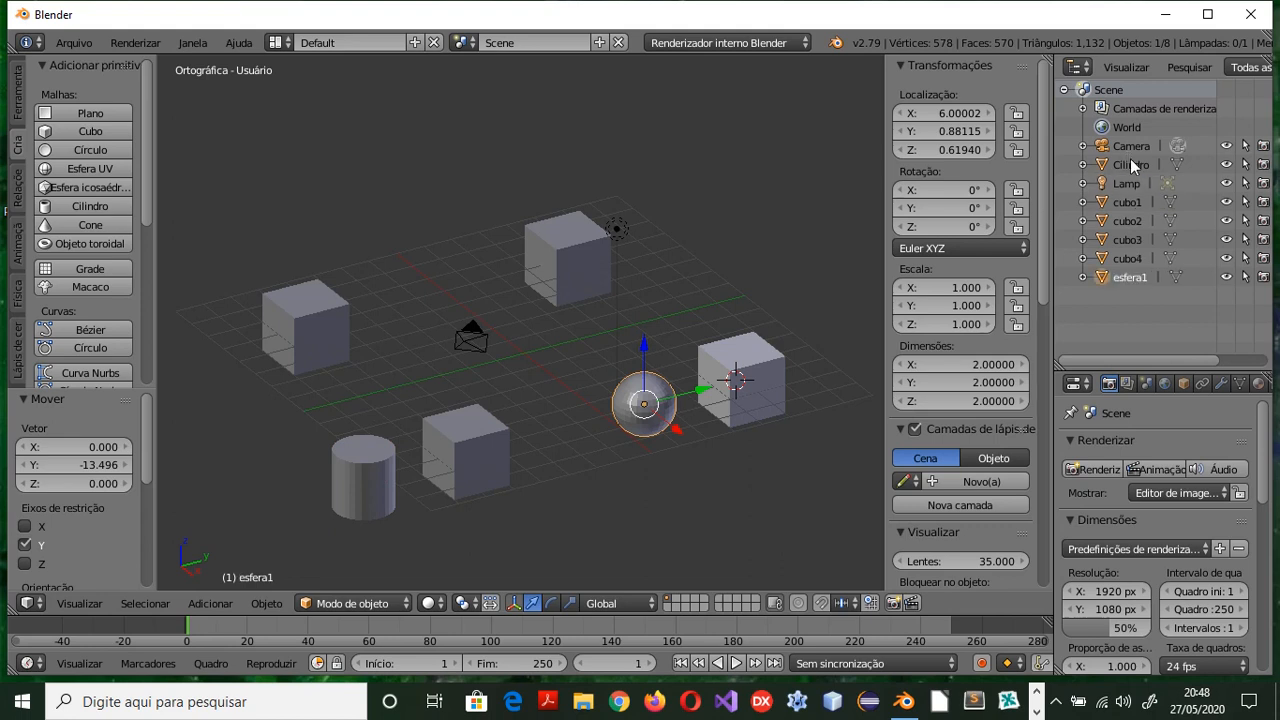
Rename the cylinder as cilindro1
double_click(1133, 166)
text(cilindro1)
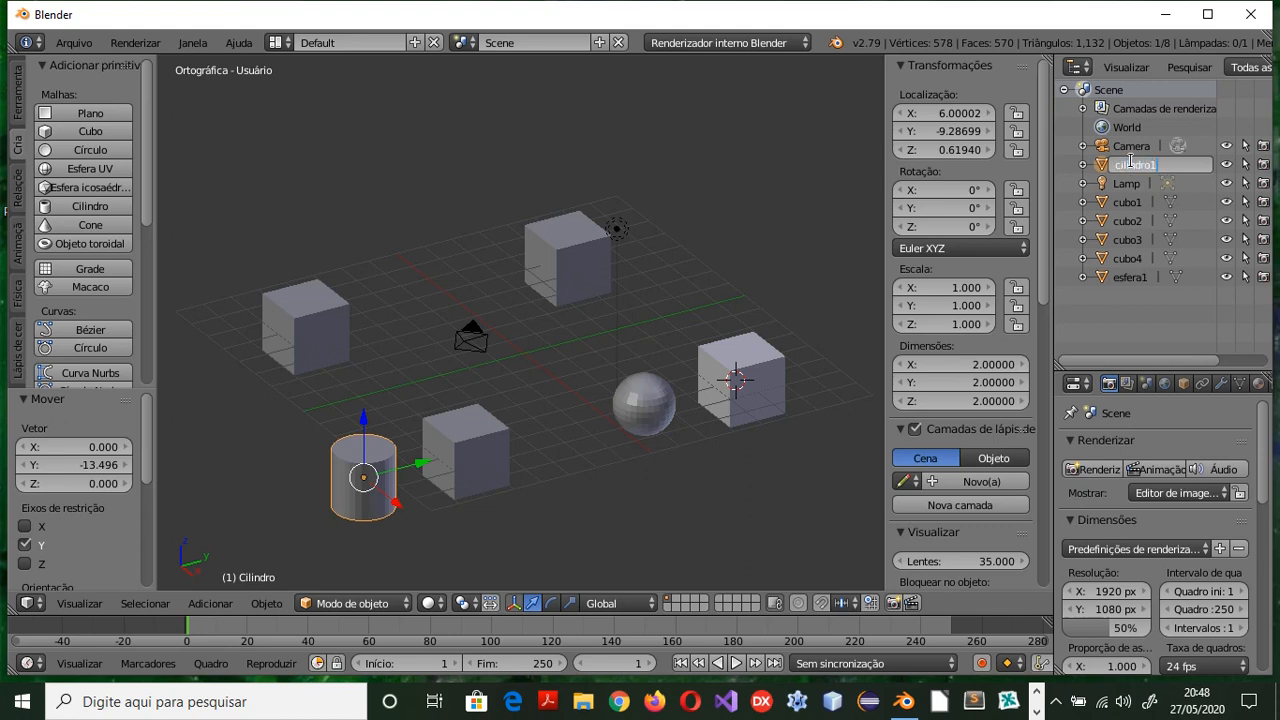
key(Return)
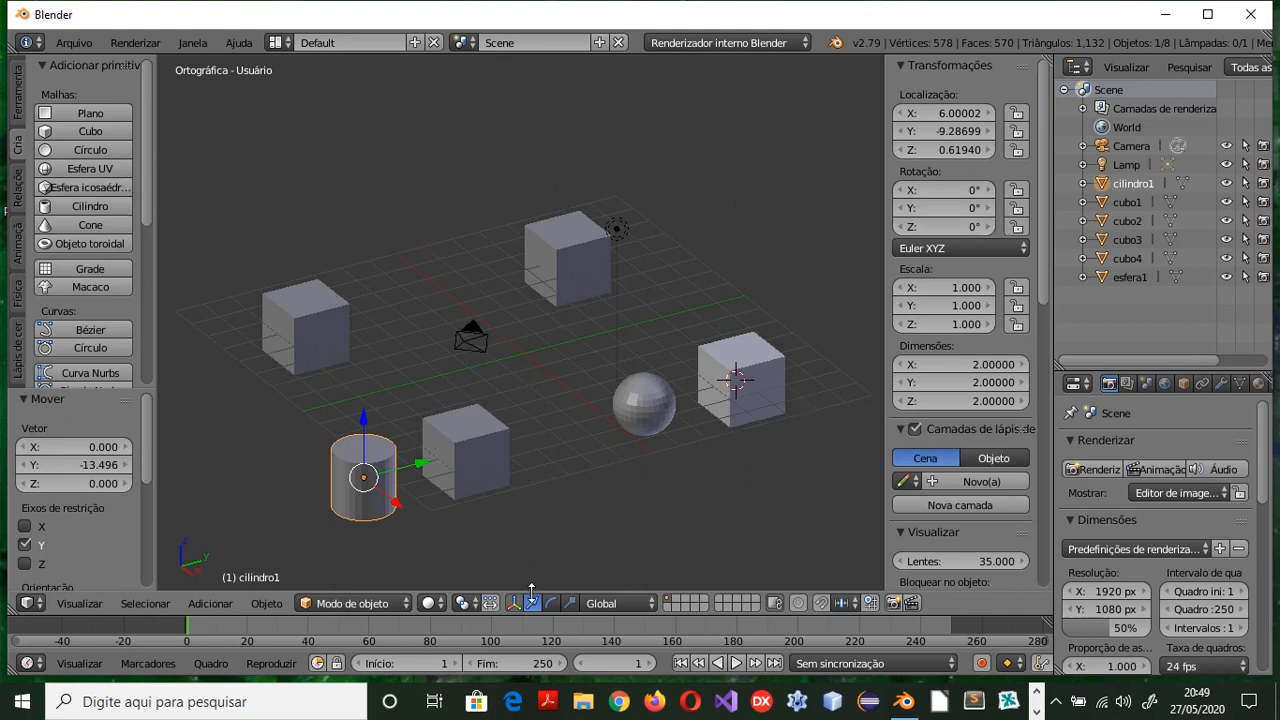
Move cubo2 about 1.25 units along the Y axis and about 2.08 units up along the Z axis
click(455, 468)
right_click(491, 466)
drag(510, 444, 544, 435)
drag(503, 390, 500, 330)
Move esfera1 into cubo2, to about X 4.61, Y -3.40 and Z 1.65
scroll(602, 428, up, 3)
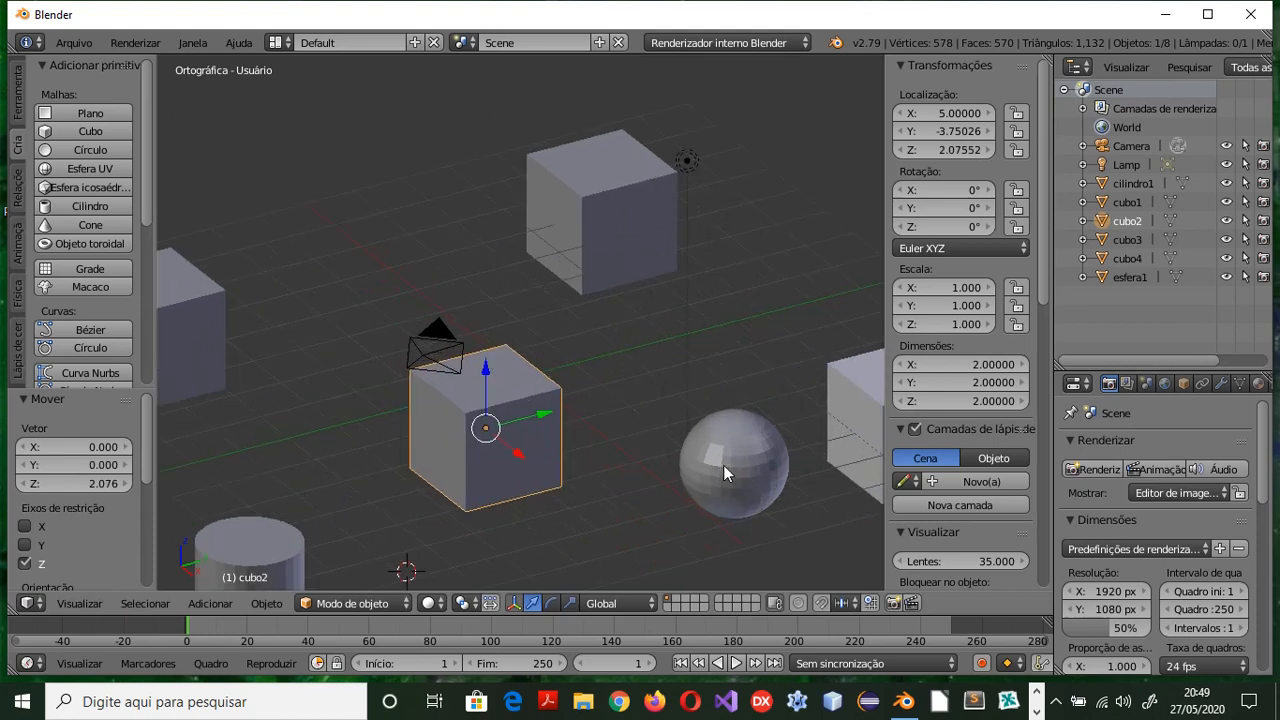
right_click(723, 465)
key(g)
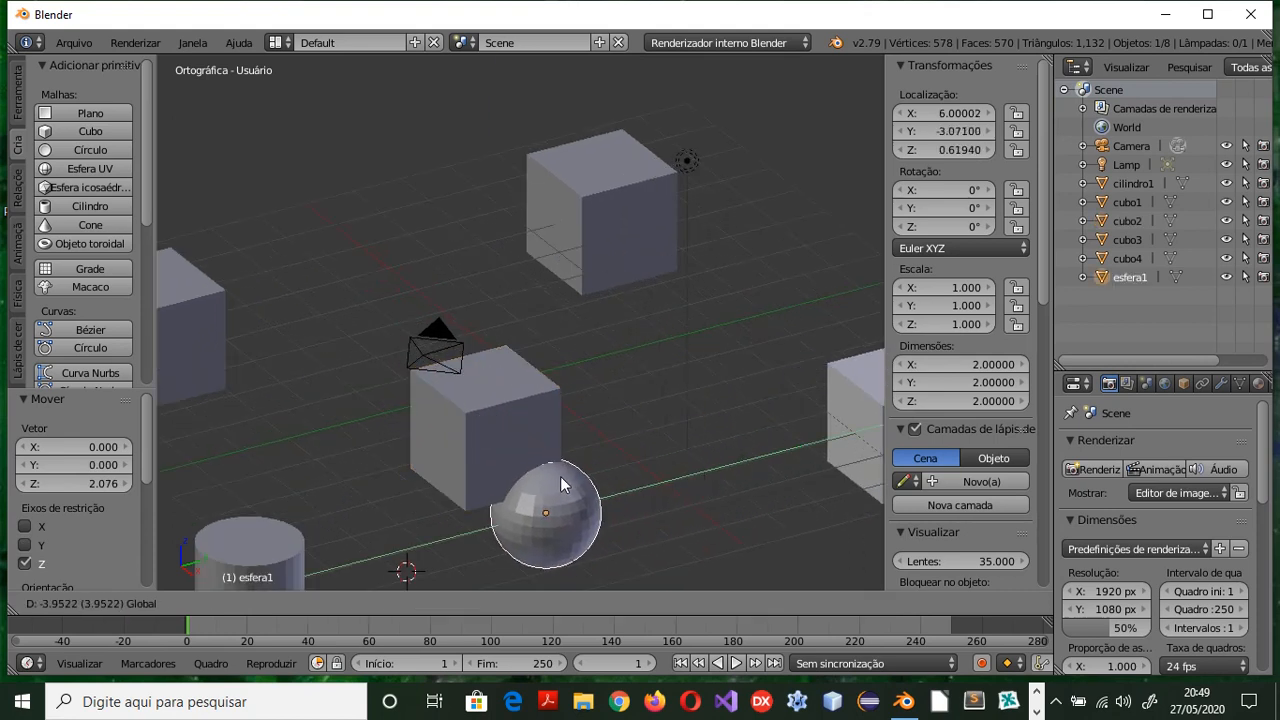
click(535, 488)
drag(553, 538, 516, 500)
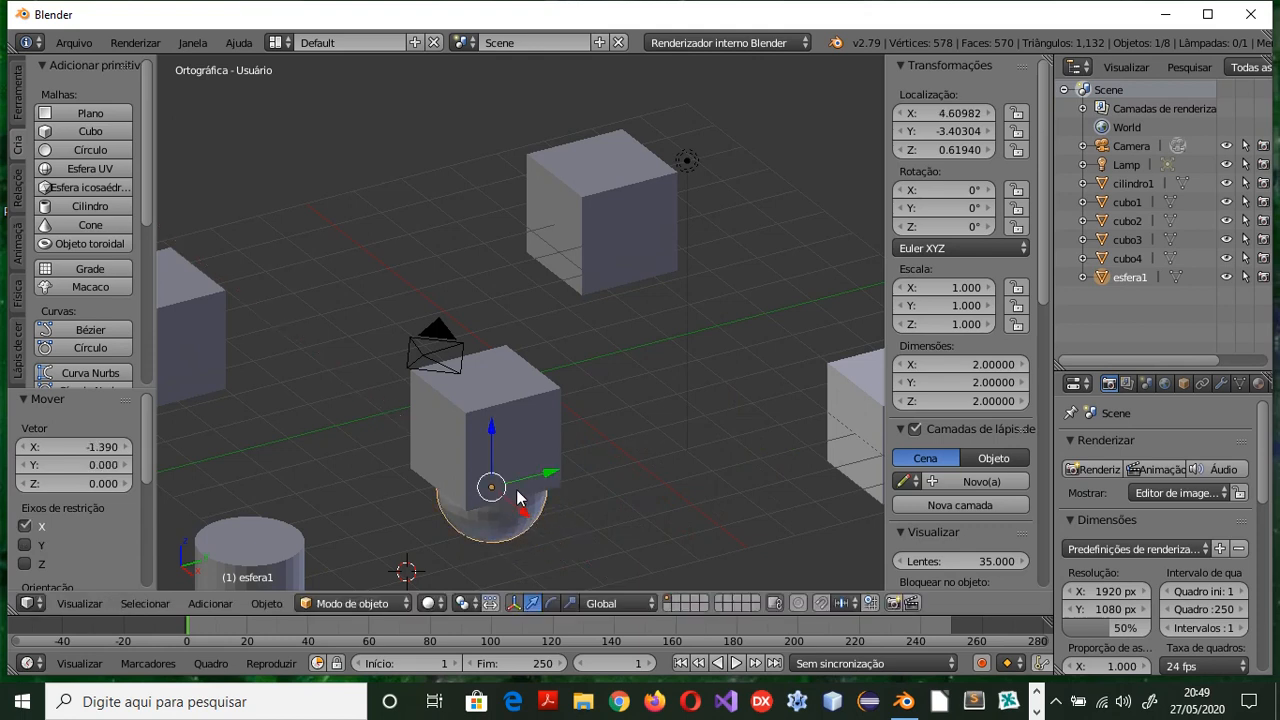
drag(498, 445, 481, 378)
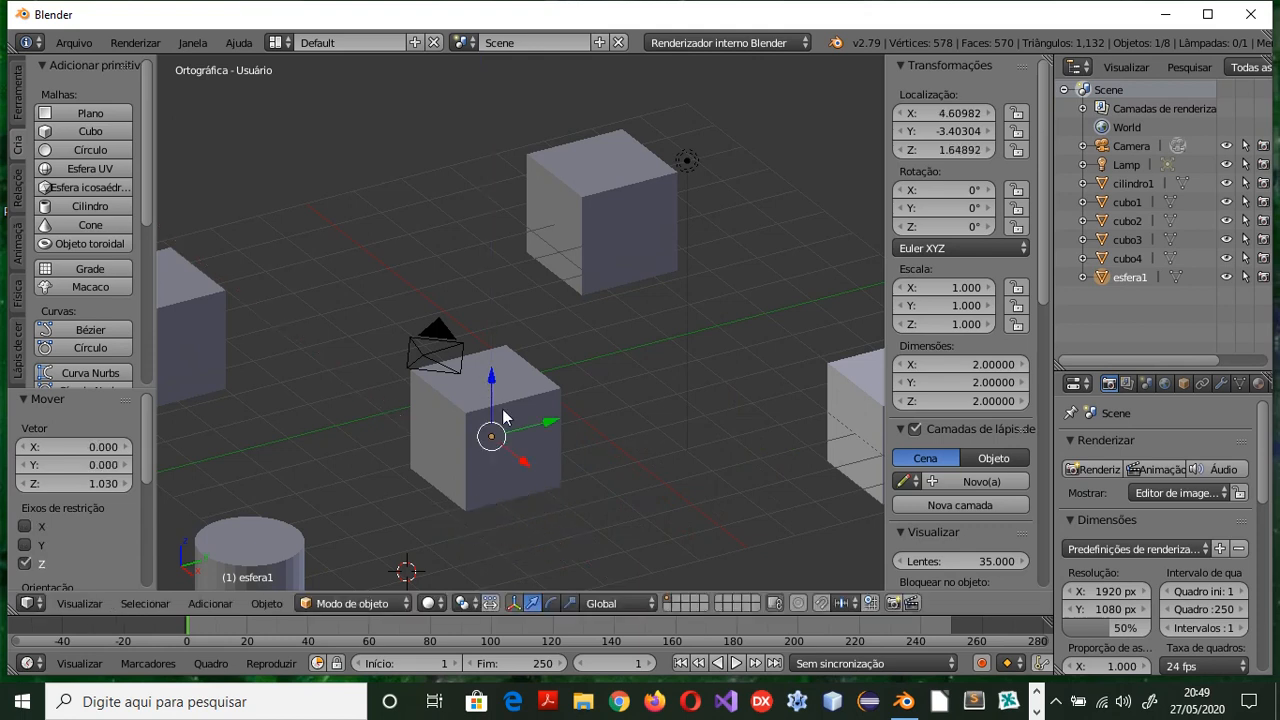
In the top view, center esfera1 within cubo2 at about X 5.04 and Y -3.73
key(KP_7)
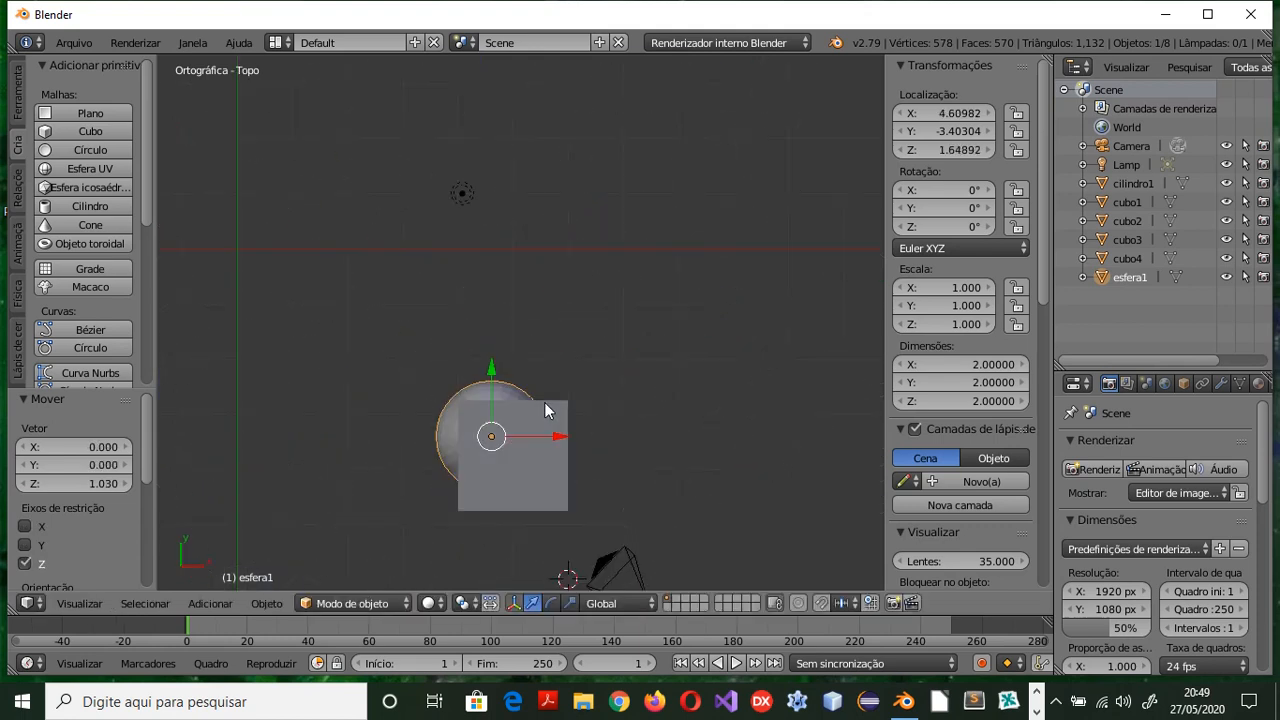
drag(500, 372, 500, 397)
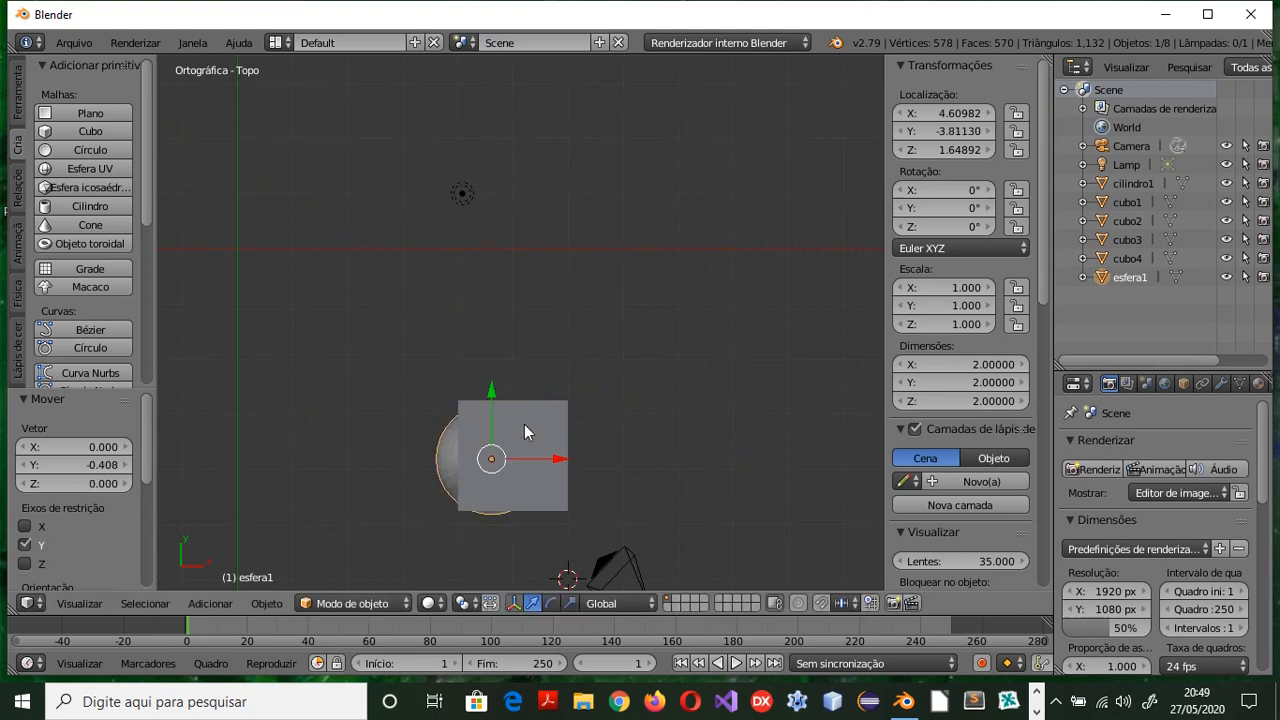
drag(535, 463, 558, 460)
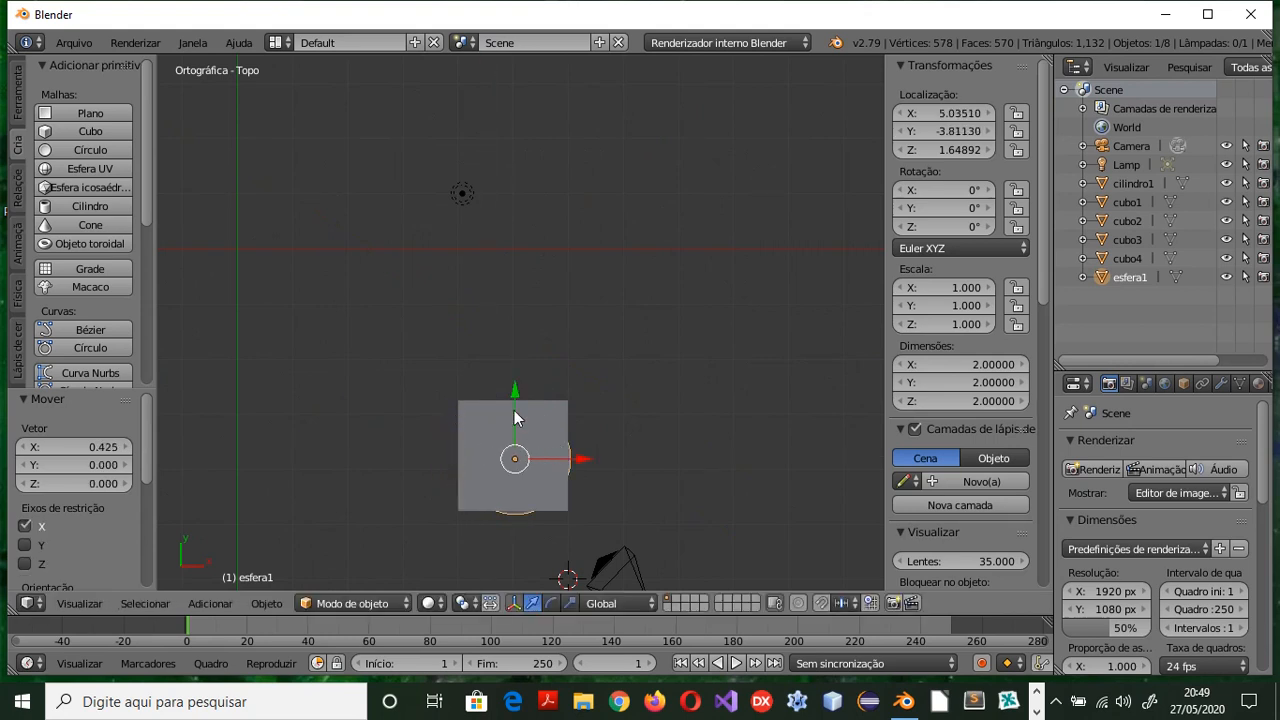
drag(514, 410, 517, 411)
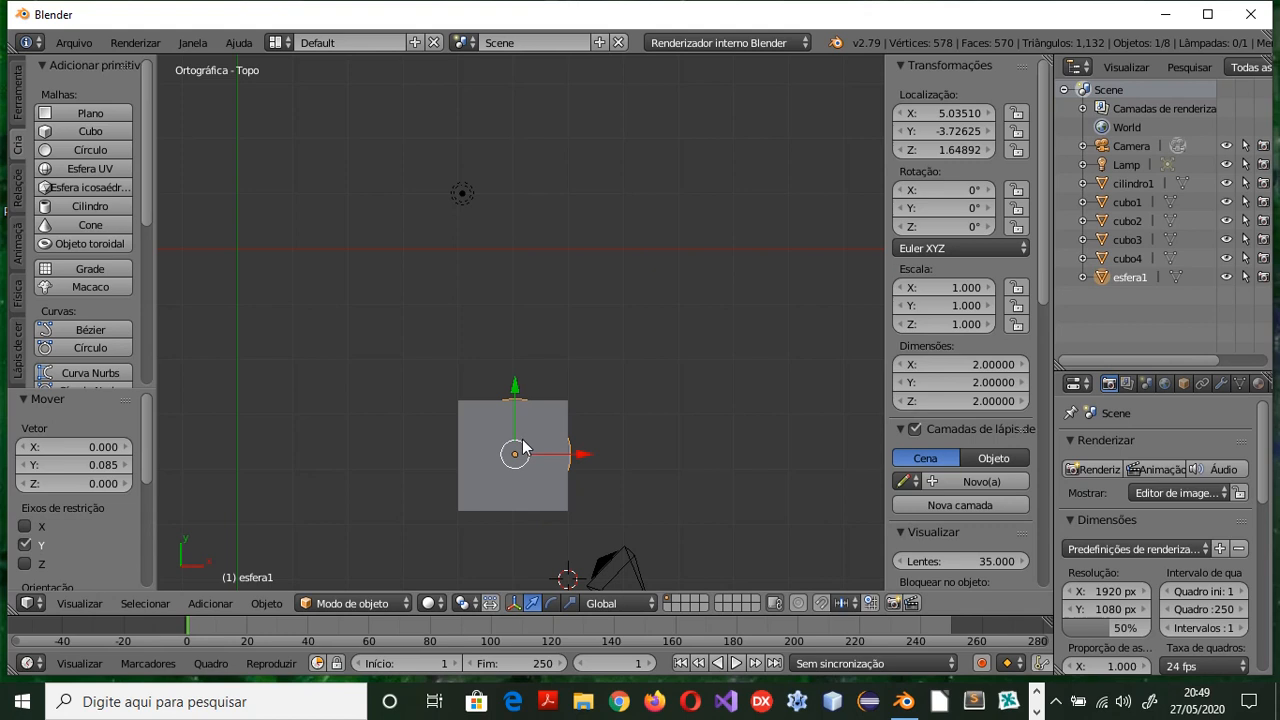
Select cubo2, hide it in the viewport to expose esfera1 inside, and show it again
key(KP_0)
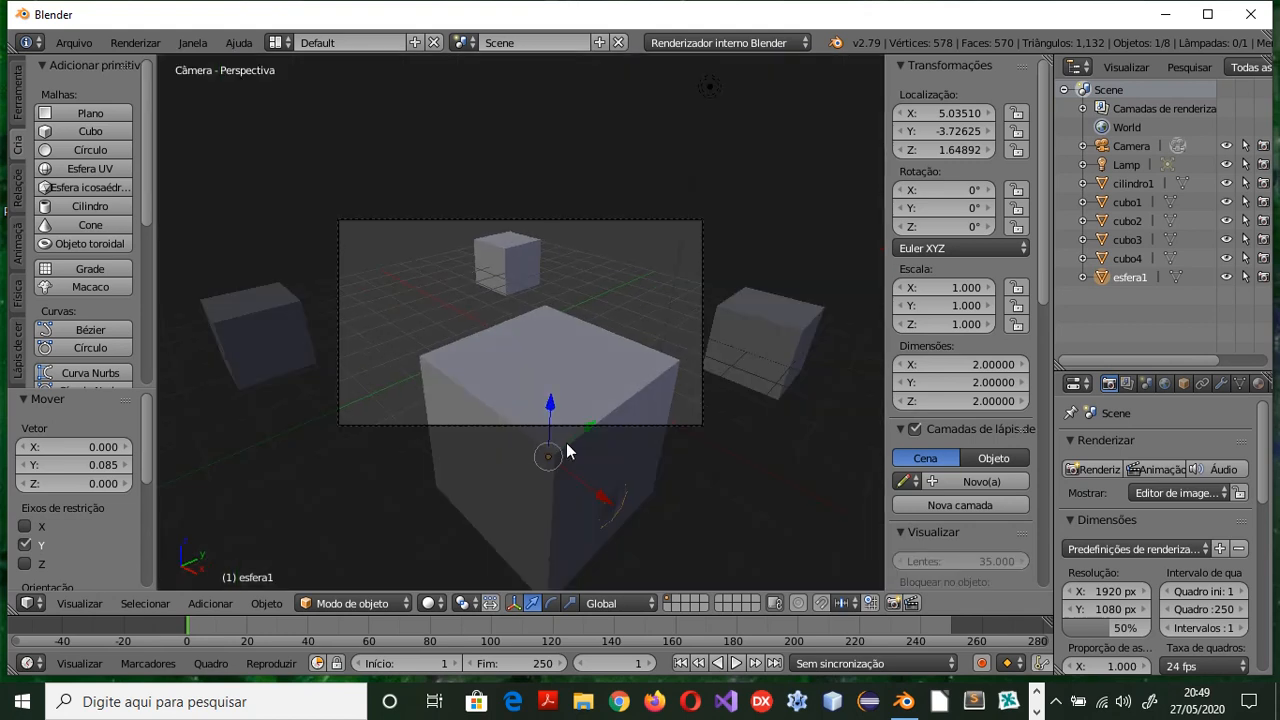
scroll(566, 449, down, 2)
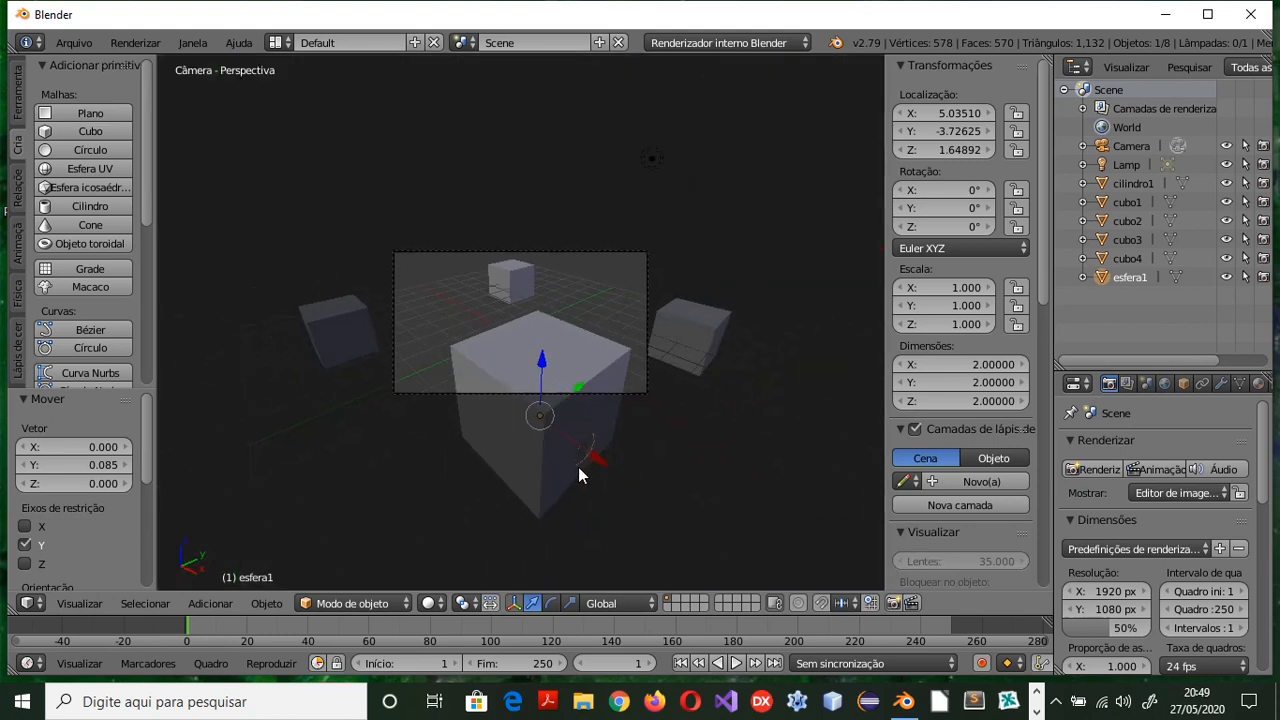
key(KP_5)
scroll(590, 476, down, 6)
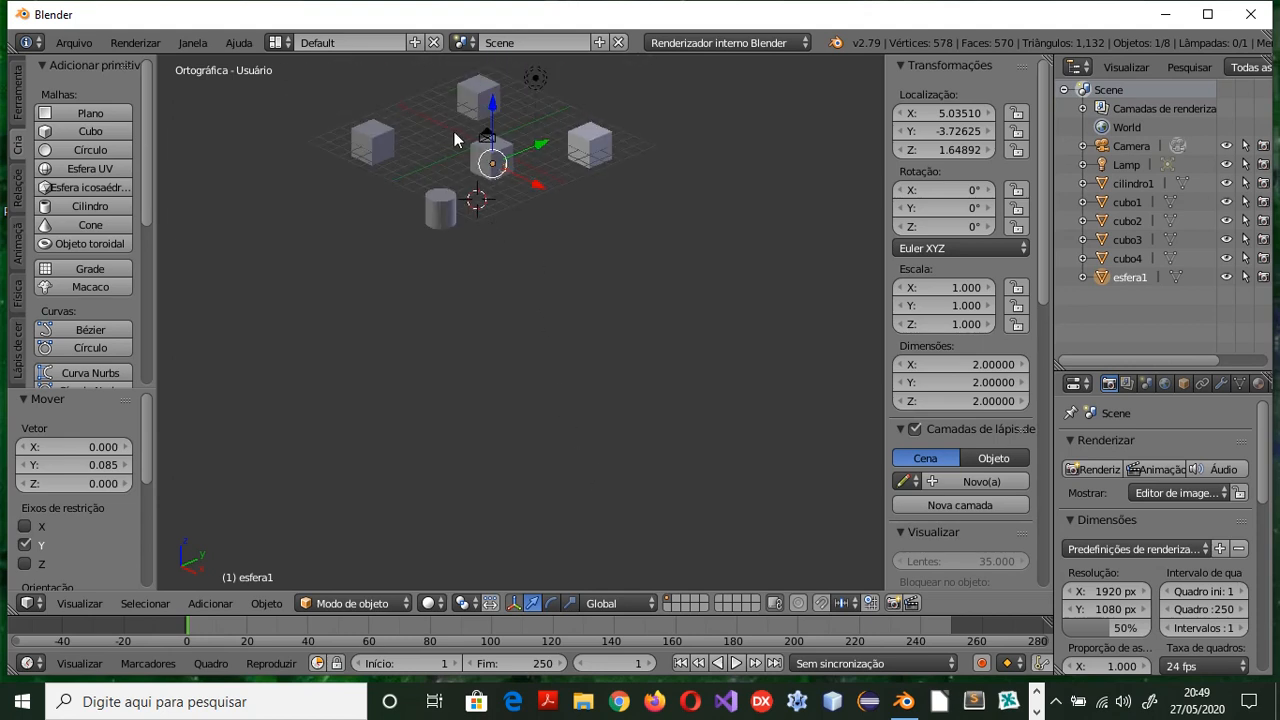
shift+middle_drag(466, 143, 520, 345)
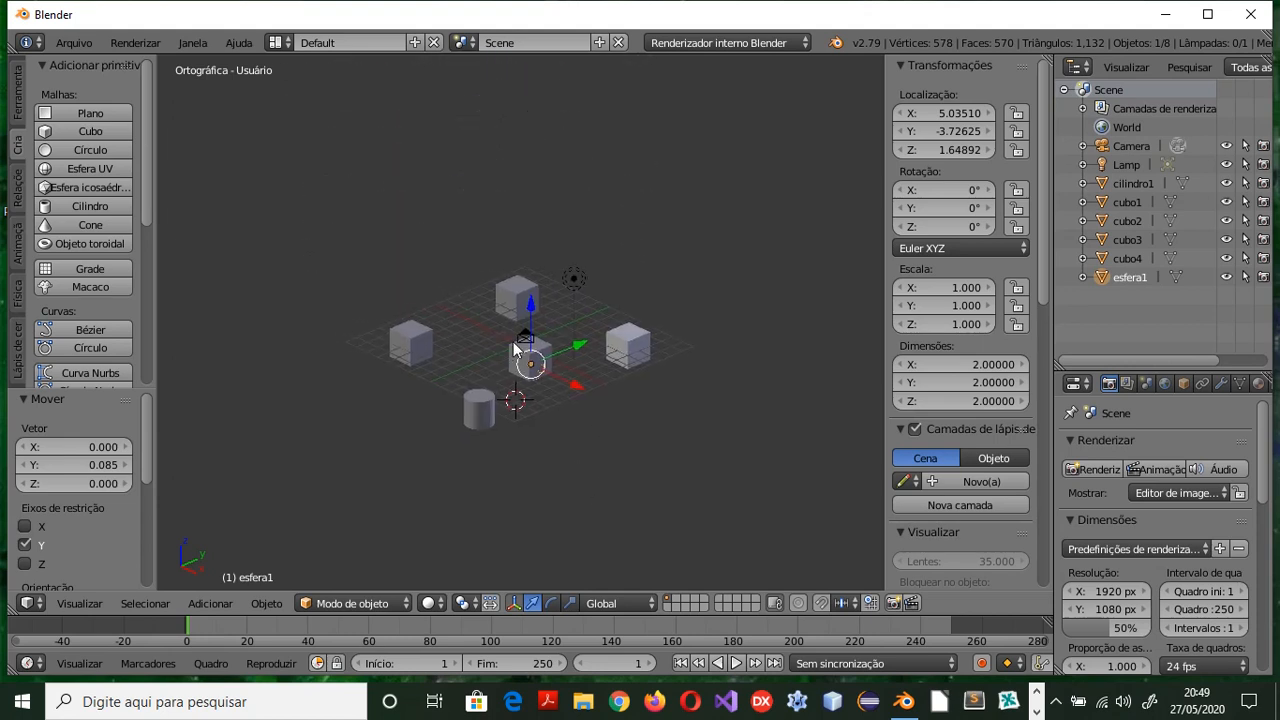
scroll(521, 340, up, 5)
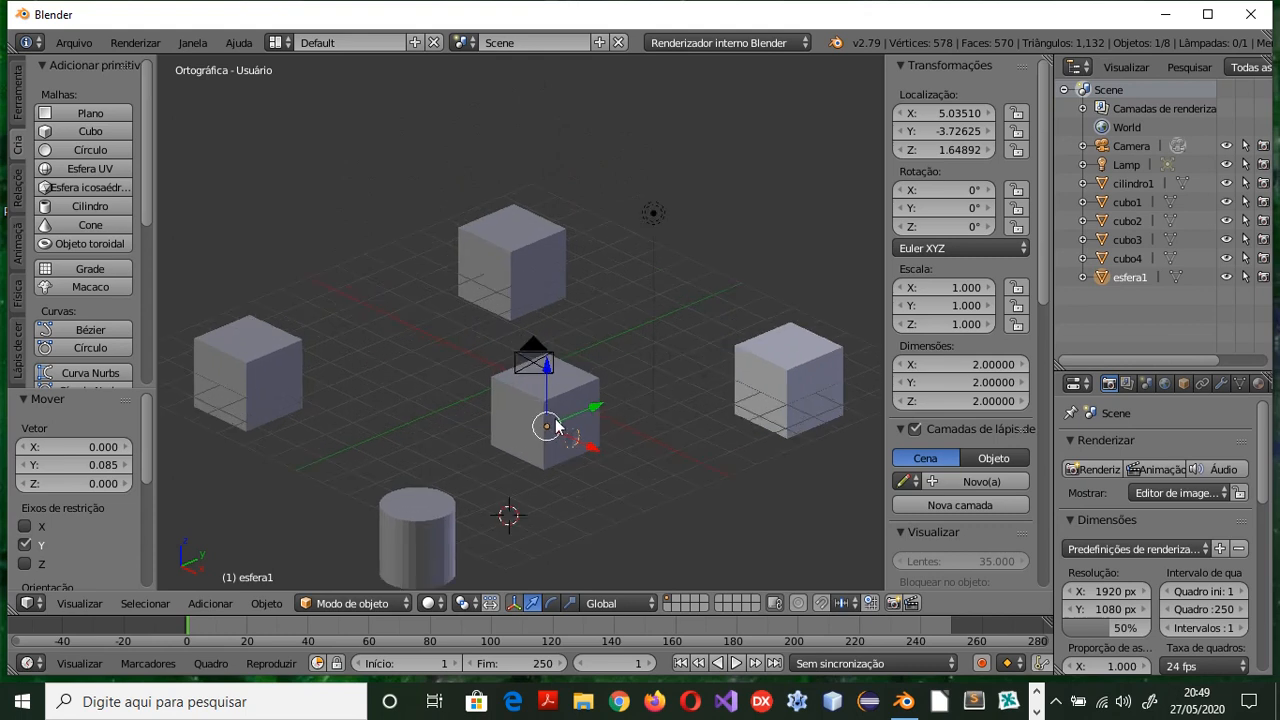
right_click(501, 426)
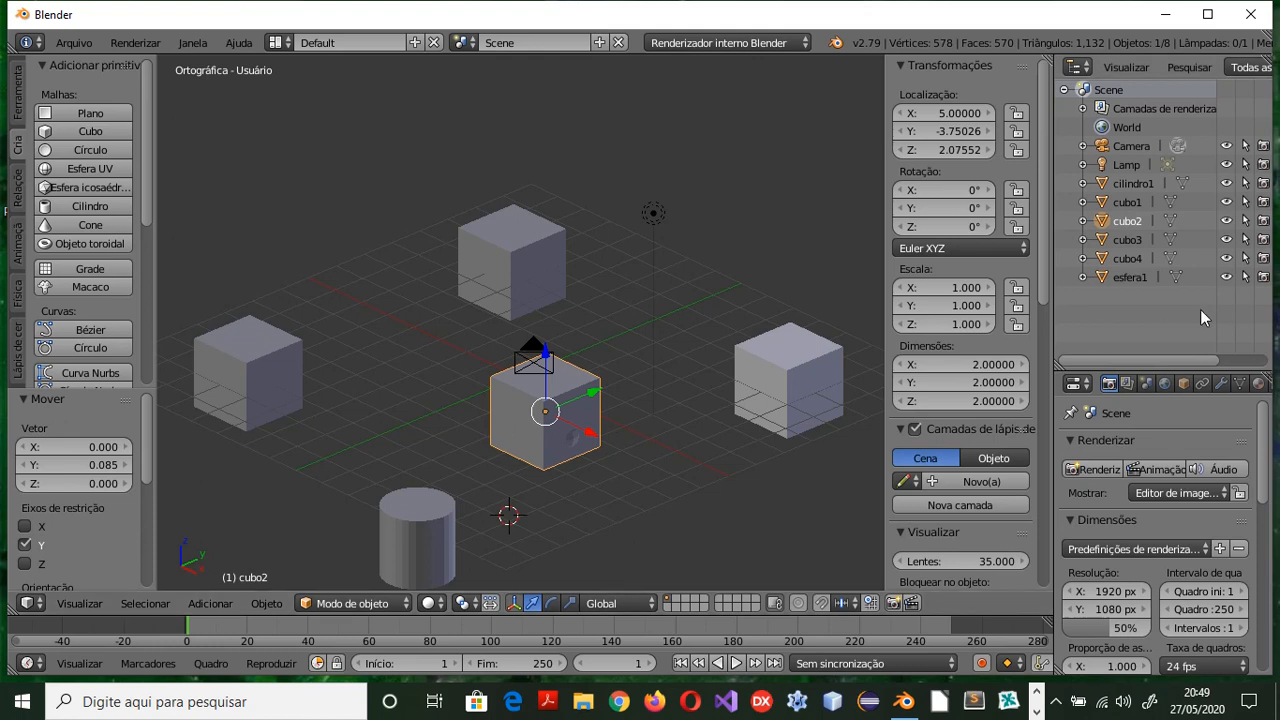
click(1226, 221)
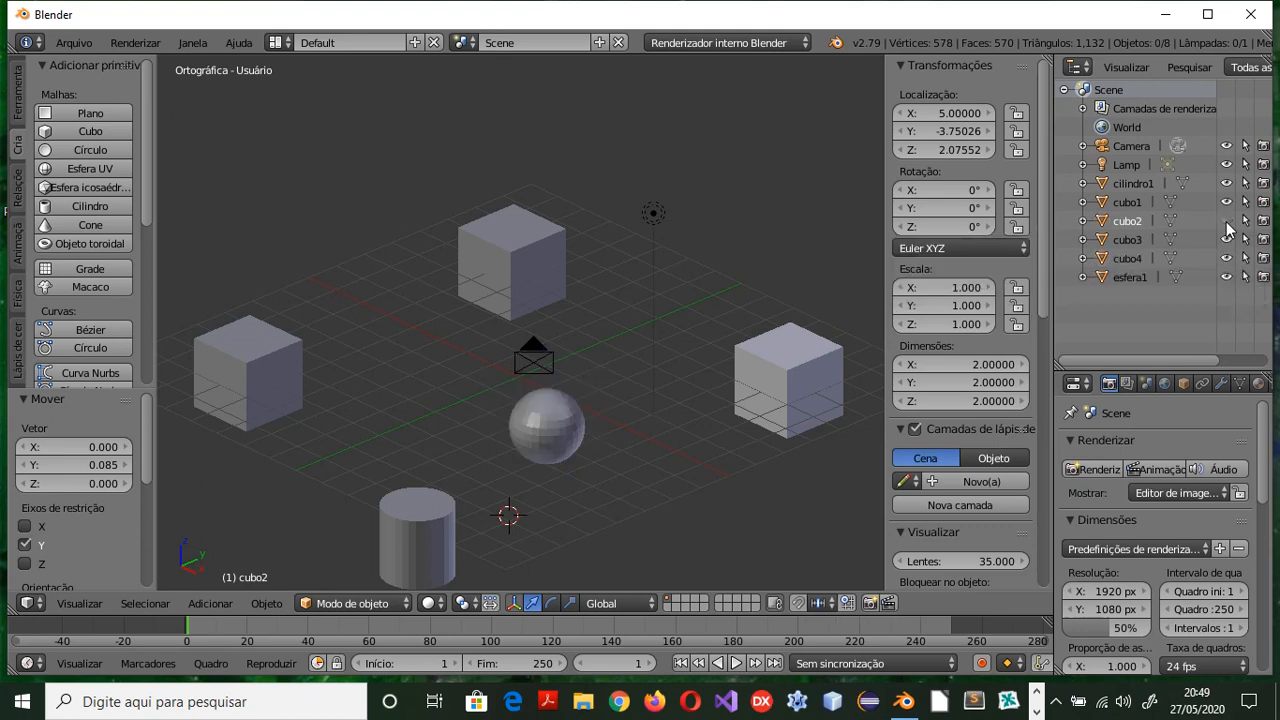
click(1226, 221)
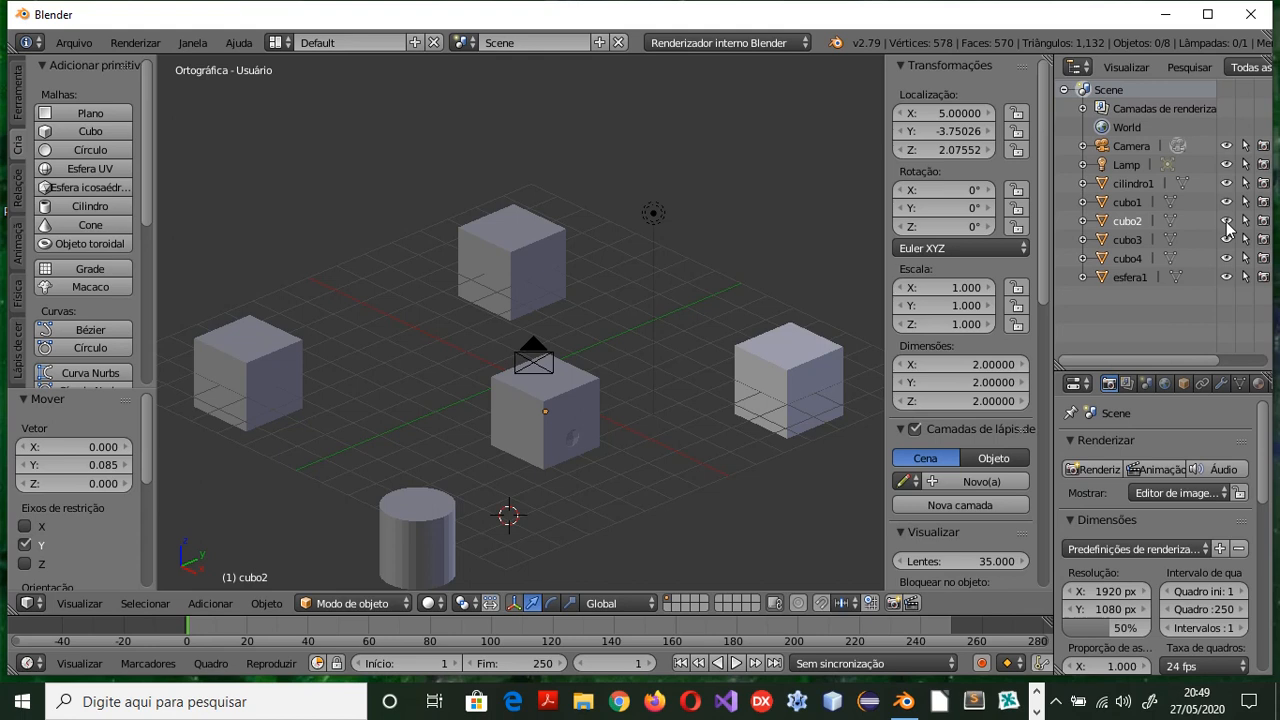
Toggle cubo2's viewport visibility off and on several more times, leaving the cube shown
click(1226, 221)
click(1226, 221)
click(1226, 221)
click(1227, 221)
click(1227, 221)
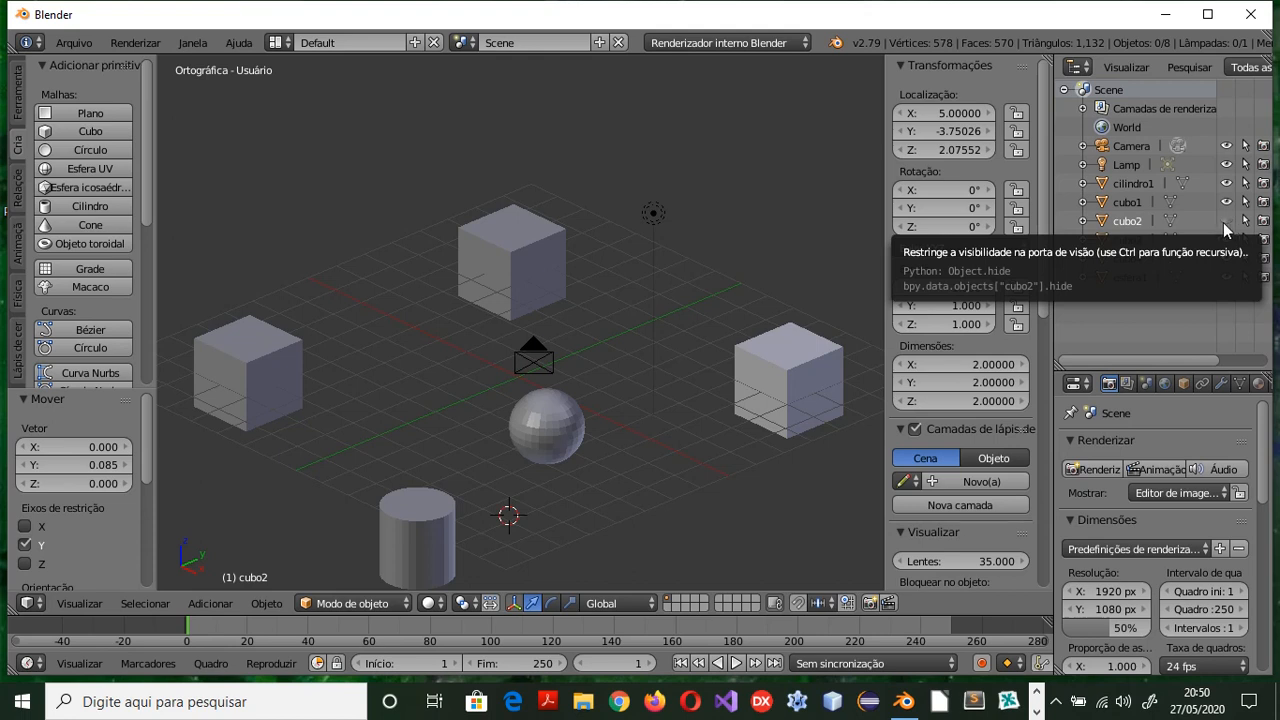
click(1224, 221)
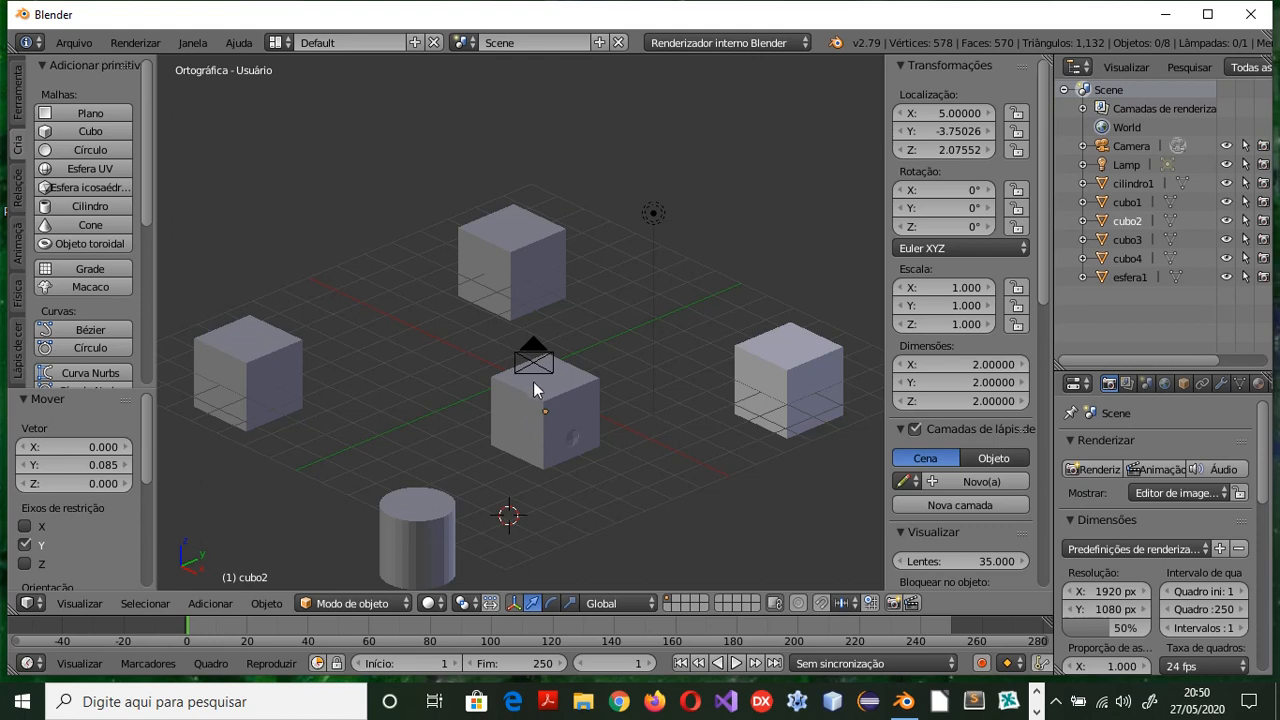
click(1225, 219)
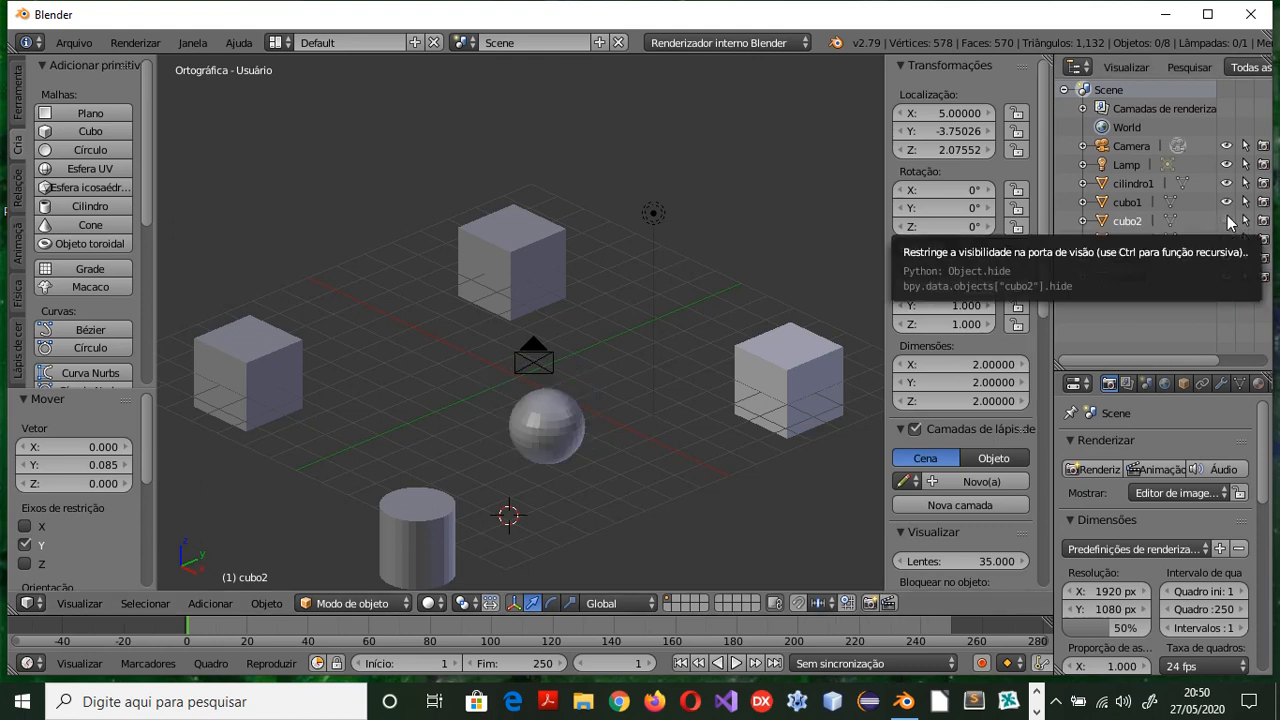
click(1228, 219)
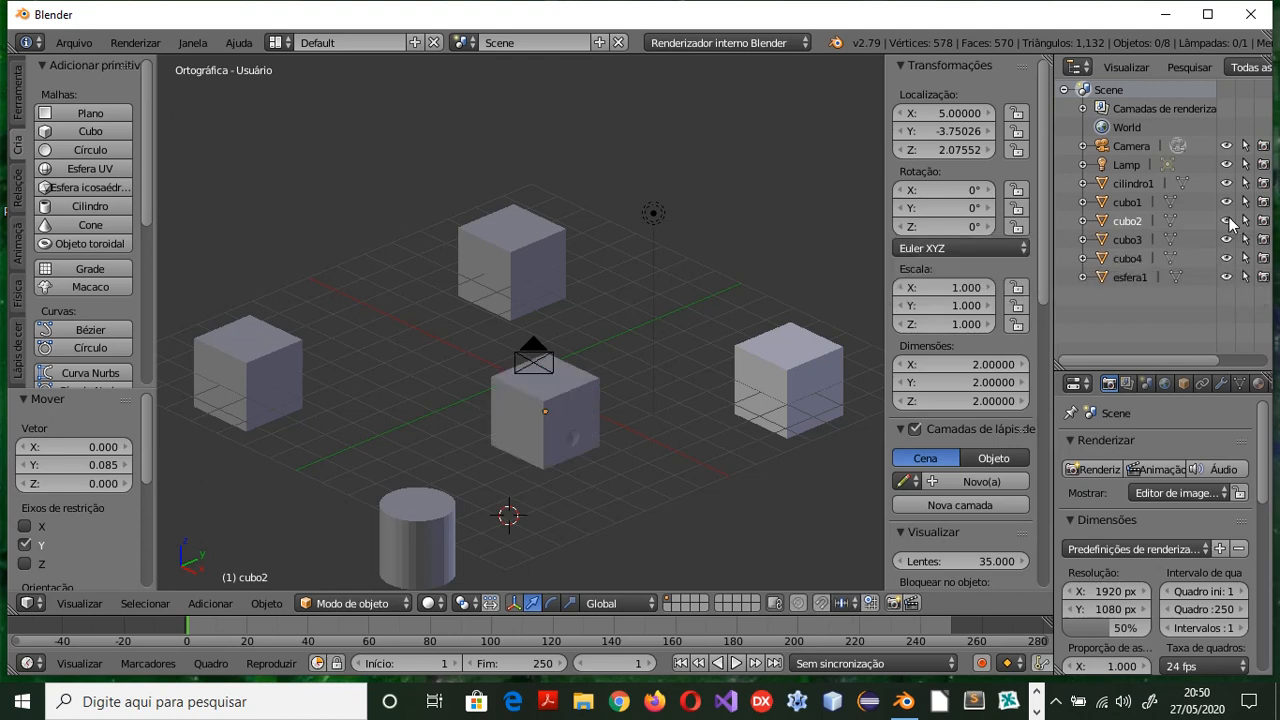
click(1228, 219)
click(1228, 219)
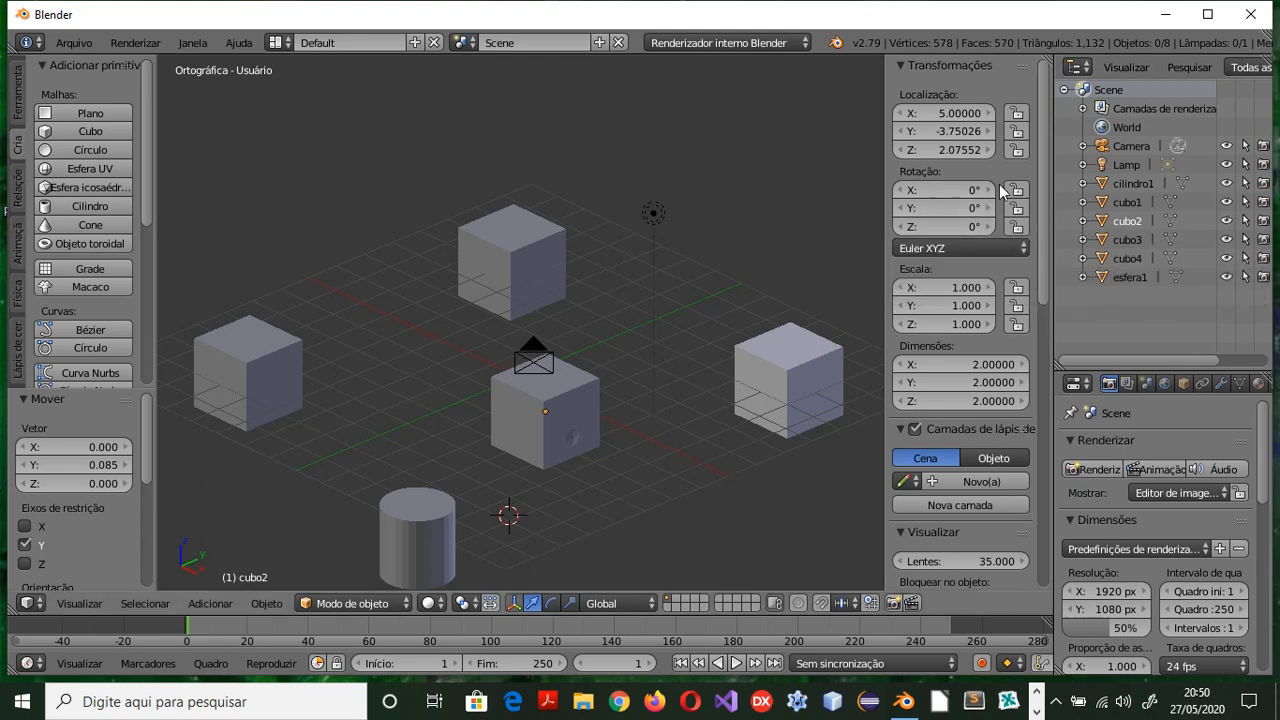
Move cubo2 about 2.78 units along the Y axis, away from esfera1
right_click(565, 408)
drag(590, 393, 665, 356)
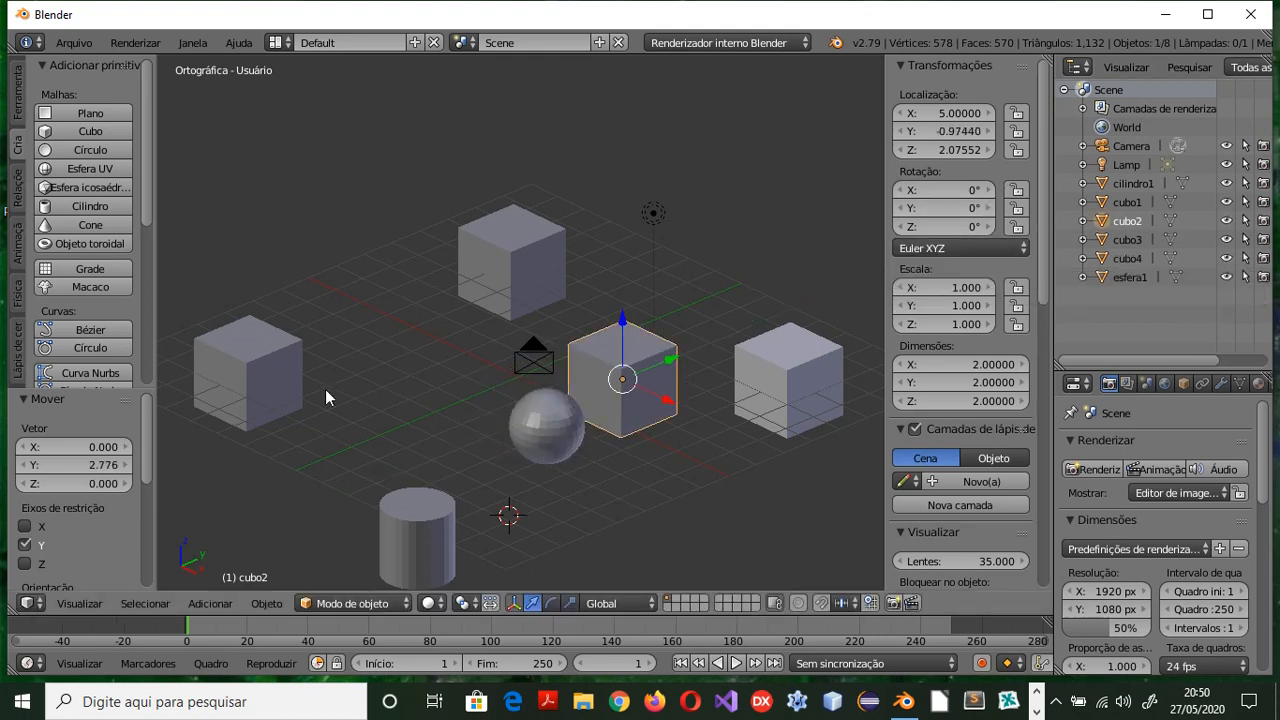
Select the four cubes, esfera1 and cilindro1, delete them all together, and undo the deletion
right_click(265, 377)
shift+right_click(498, 277)
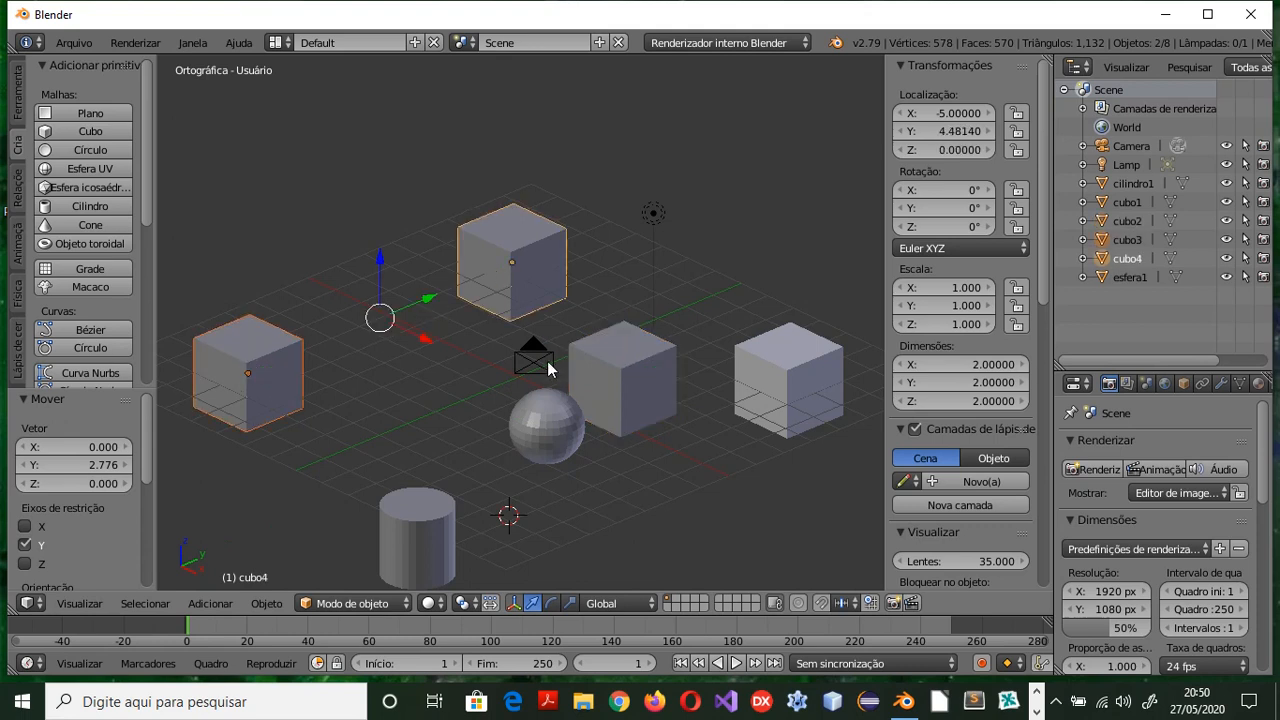
shift+right_click(592, 372)
shift+right_click(563, 416)
shift+right_click(788, 411)
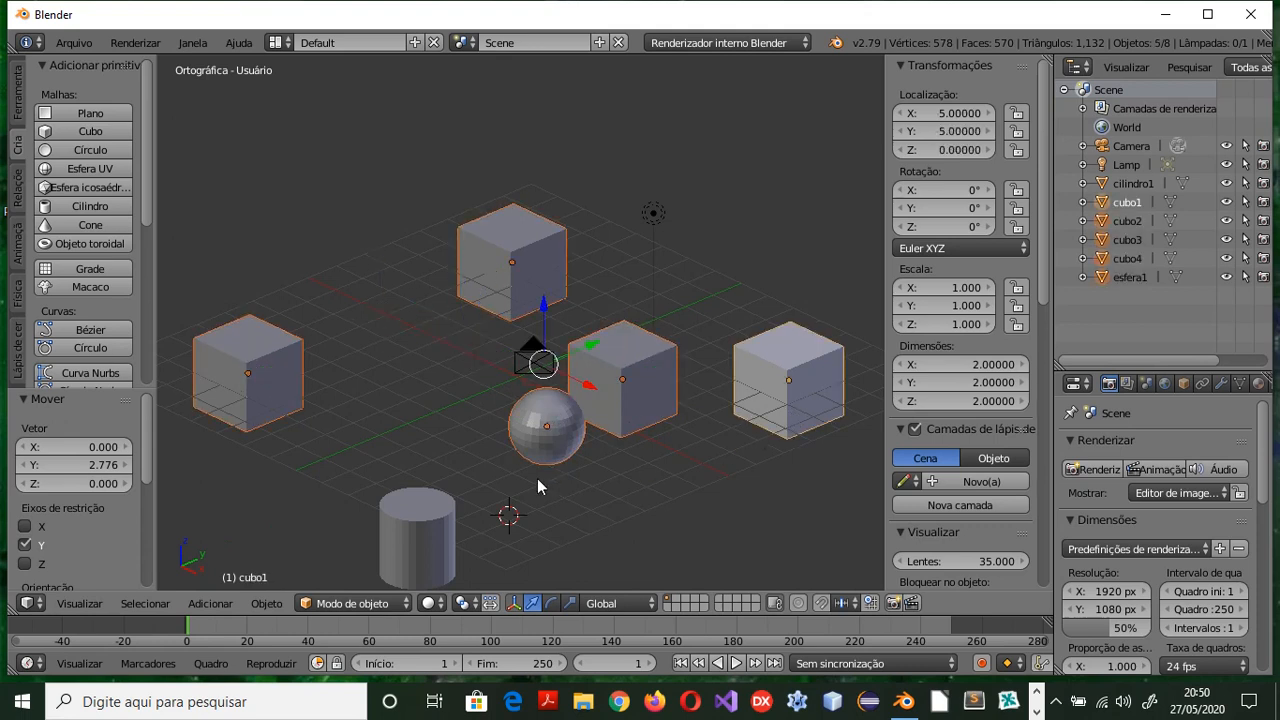
shift+right_click(443, 518)
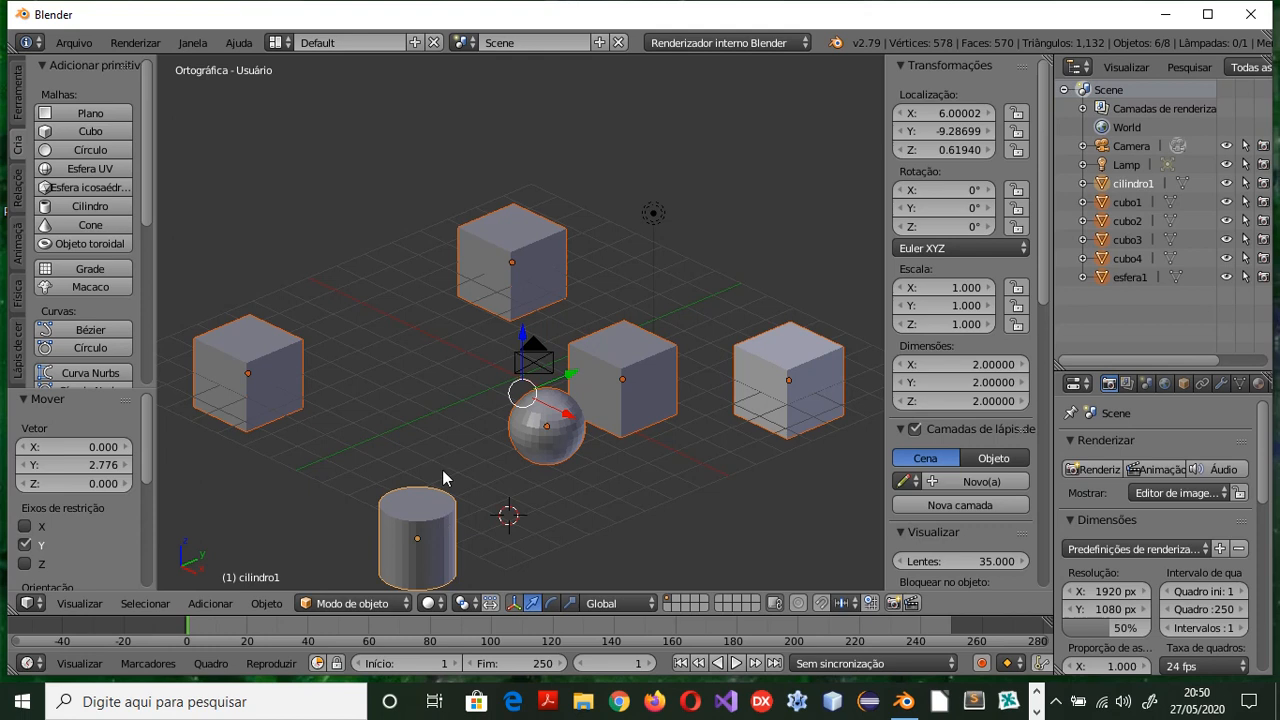
key(x)
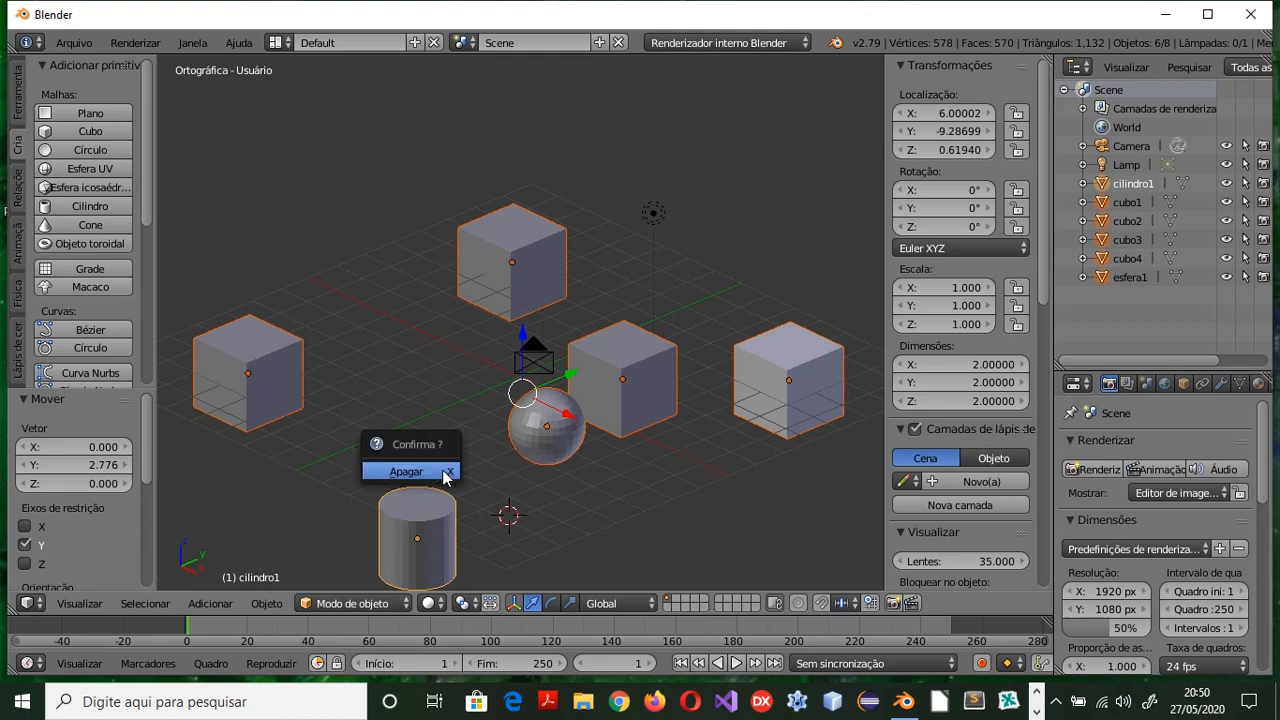
click(446, 473)
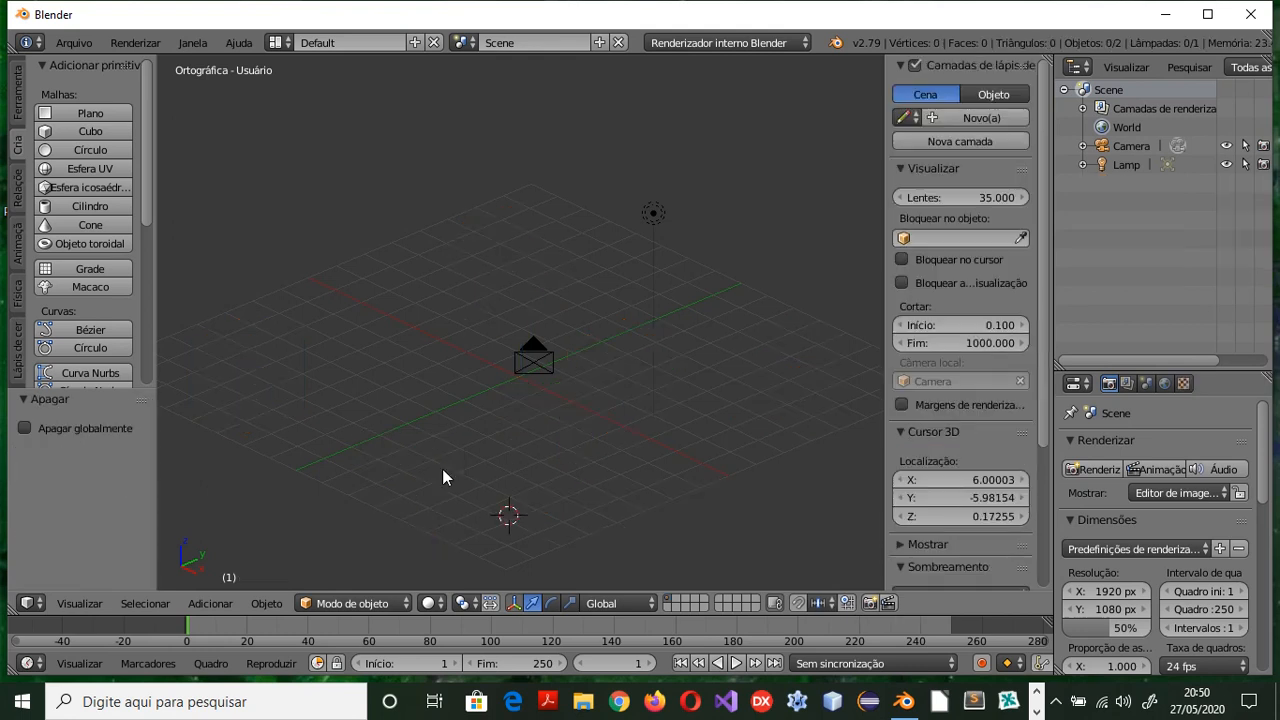
key(ctrl+z)
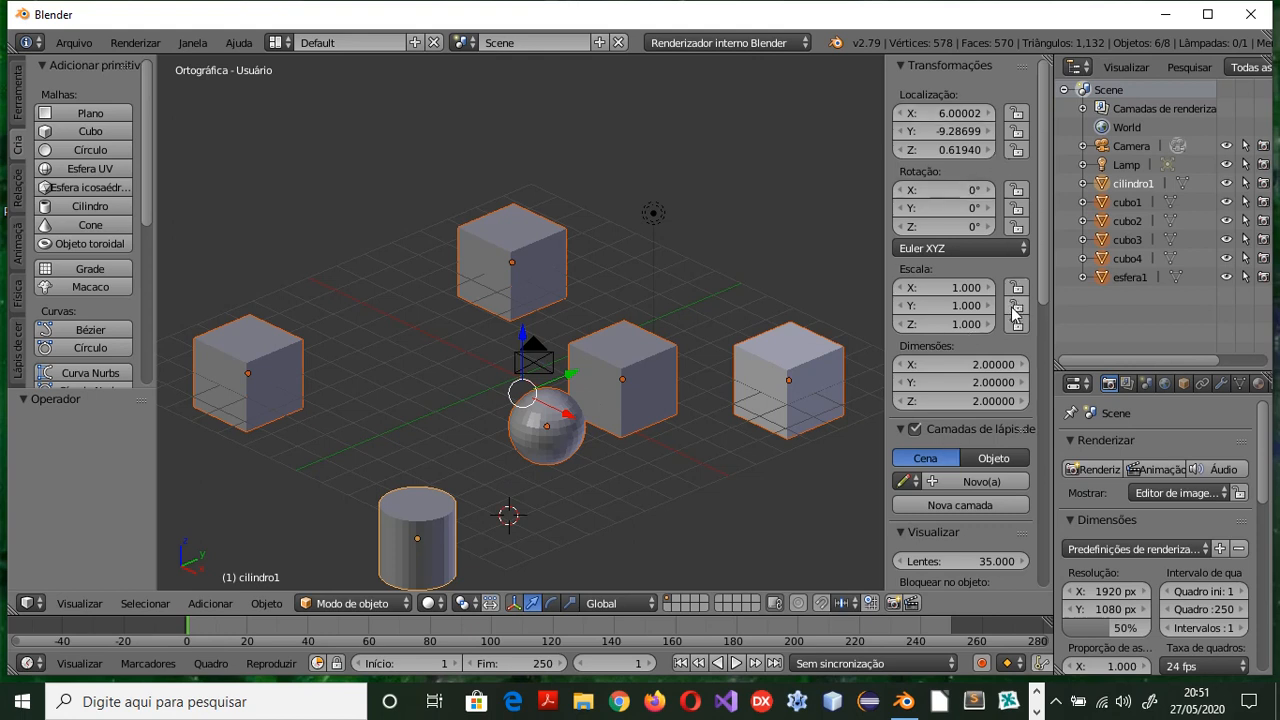
Hide the transform properties sidebar to widen the 3D view
key(n)
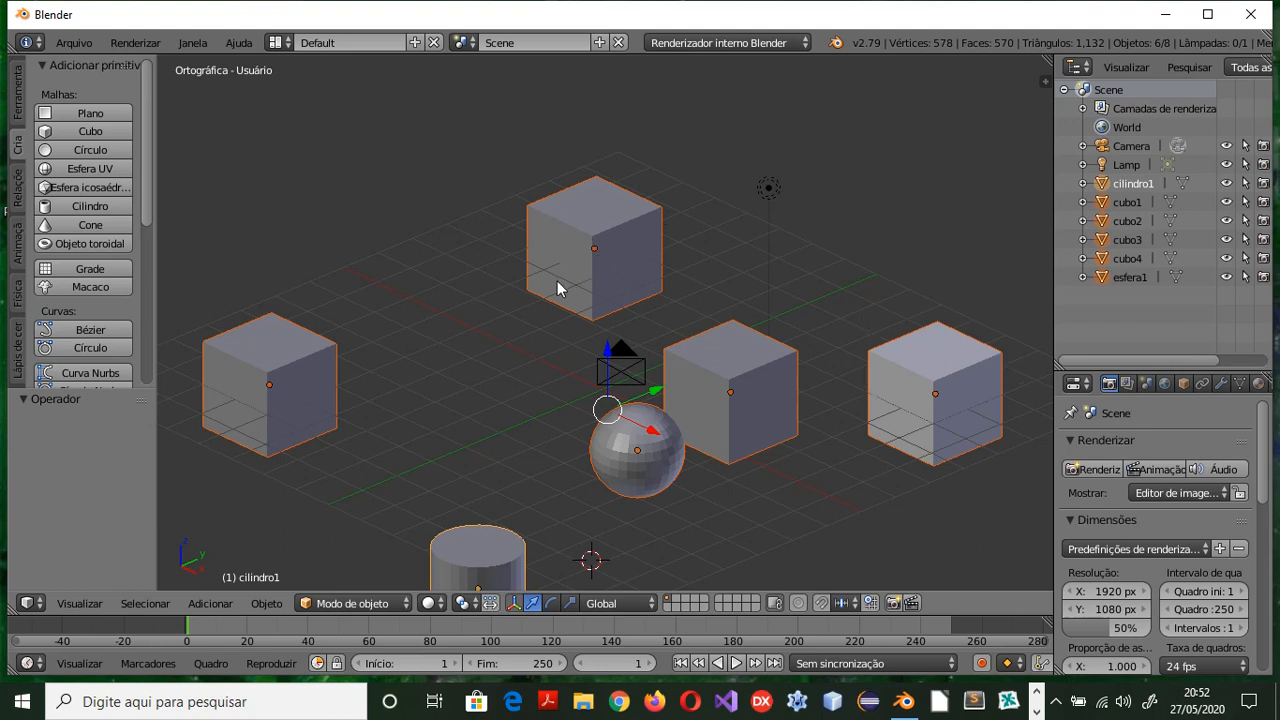
mouse_move(557, 282)
middle_down()
mouse_move(614, 206)
mouse_move(429, 217)
mouse_move(300, 351)
mouse_move(573, 303)
mouse_move(429, 293)
mouse_move(595, 257)
mouse_move(400, 237)
mouse_move(605, 244)
mouse_move(543, 312)
mouse_move(477, 215)
mouse_move(545, 275)
middle_up()
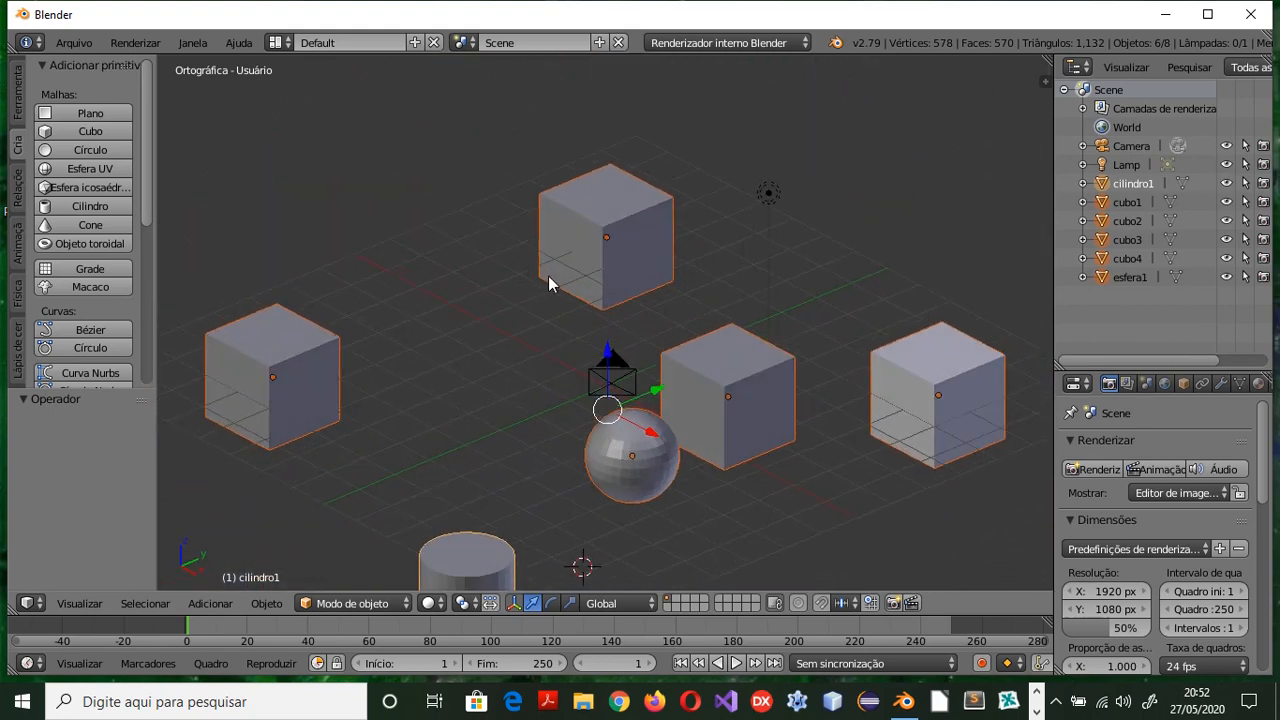